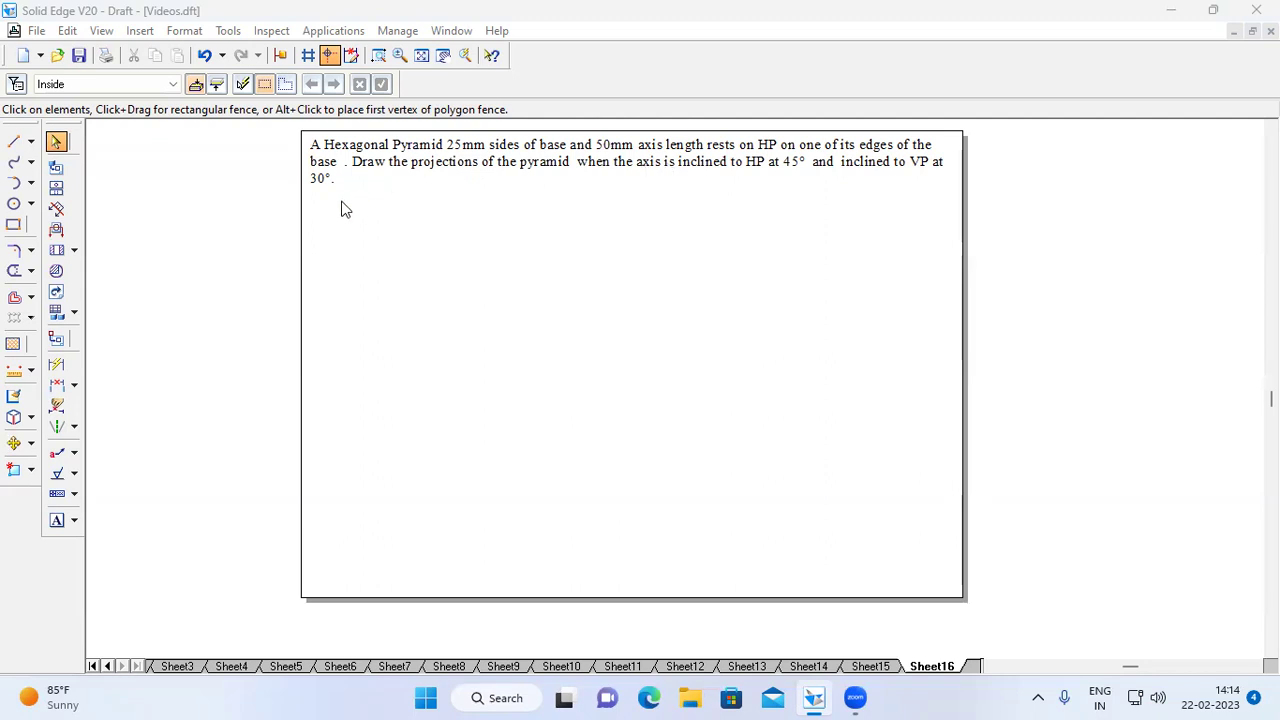
- Draw a thin solid horizontal reference line across the middle of the sheet, nearly spanning its full width
left_click(17, 143)
left_click(148, 84)
left_click(166, 115)
left_click(176, 84)
left_click(205, 122)
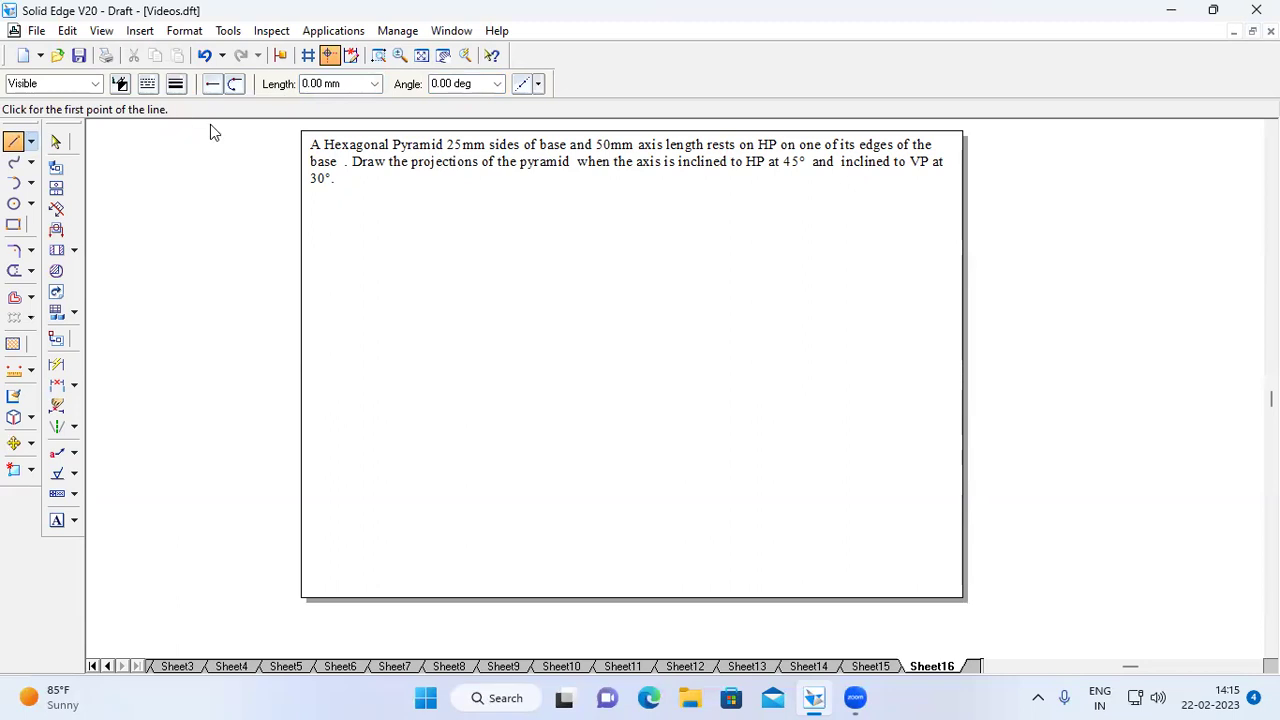
left_click(323, 367)
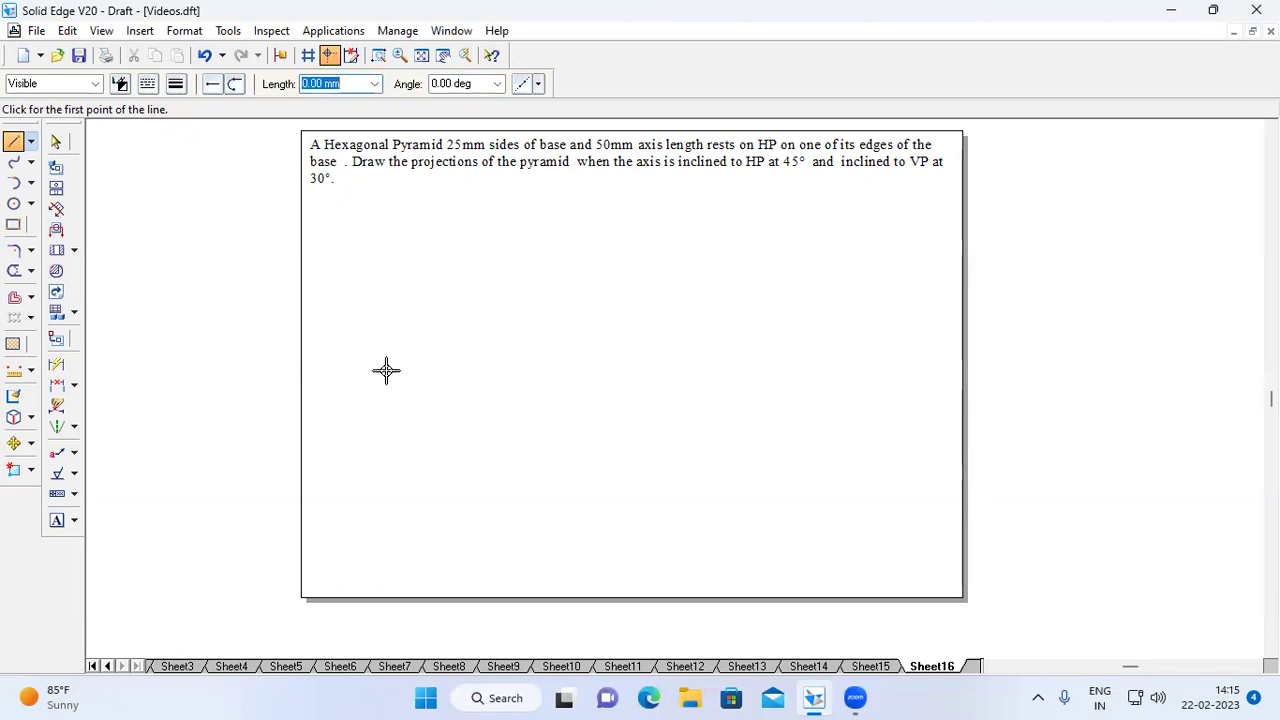
left_click(931, 366)
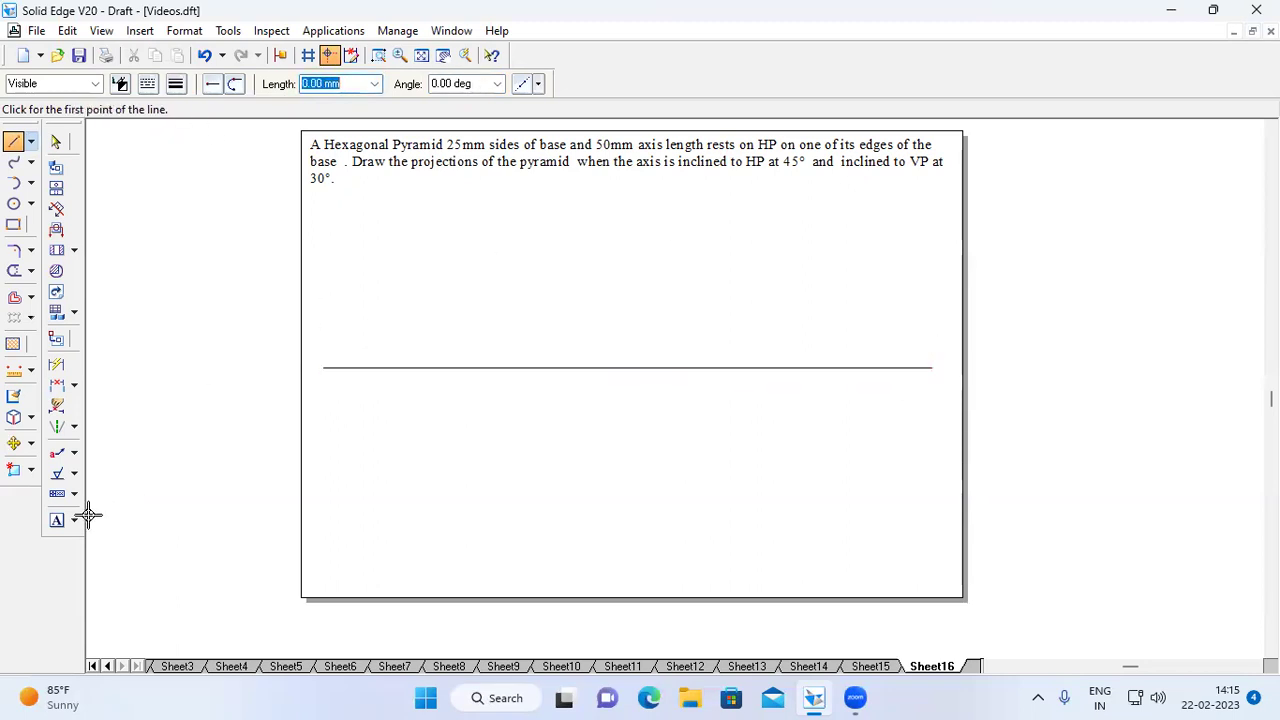
- Label the reference line's left end X and its right end Y with text
left_click(57, 521)
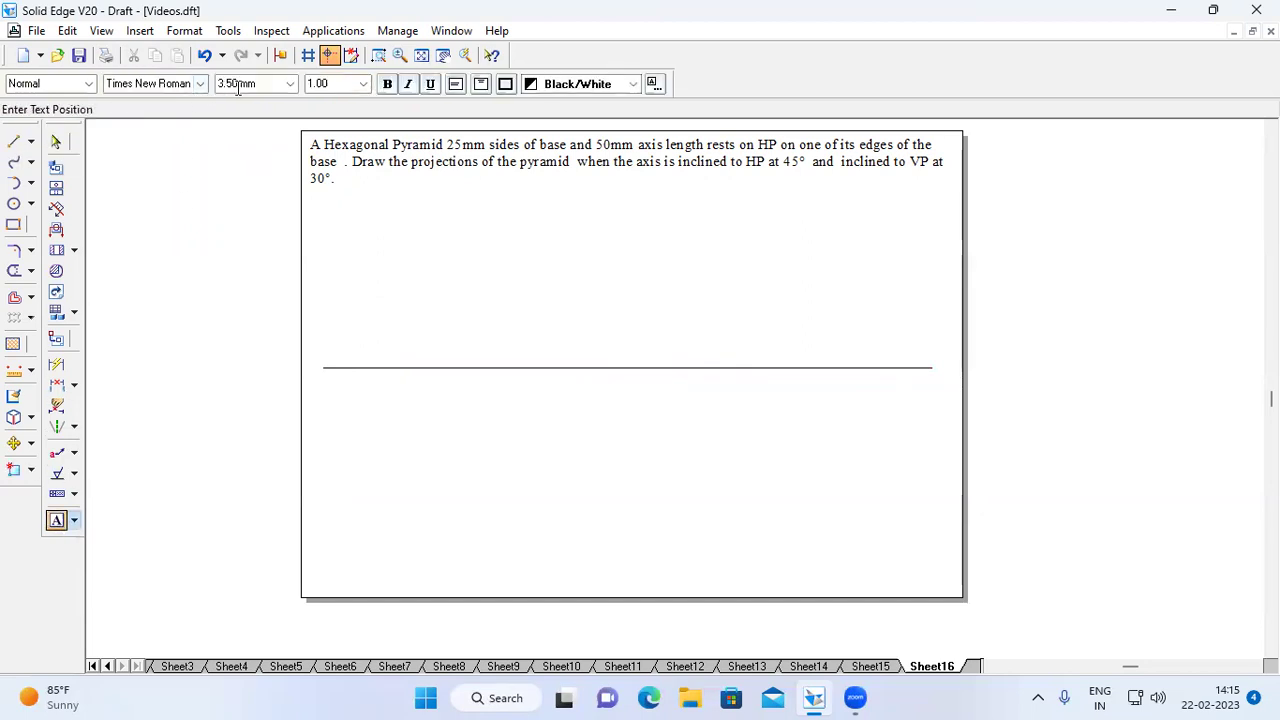
left_click(309, 364)
type("x")
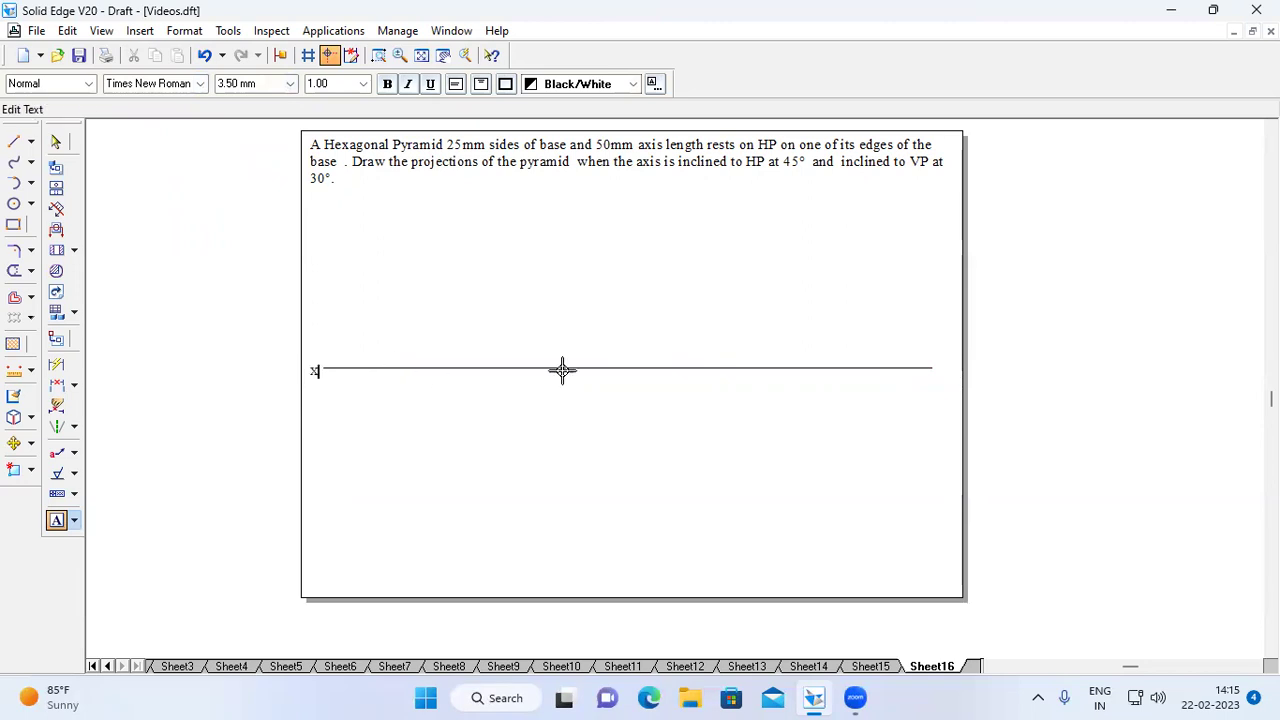
left_click(944, 367)
left_click(944, 367)
type("Y")
- Add the text VP above and HP below the reference line near its X end
left_click(323, 347)
left_click(360, 362)
type("VP")
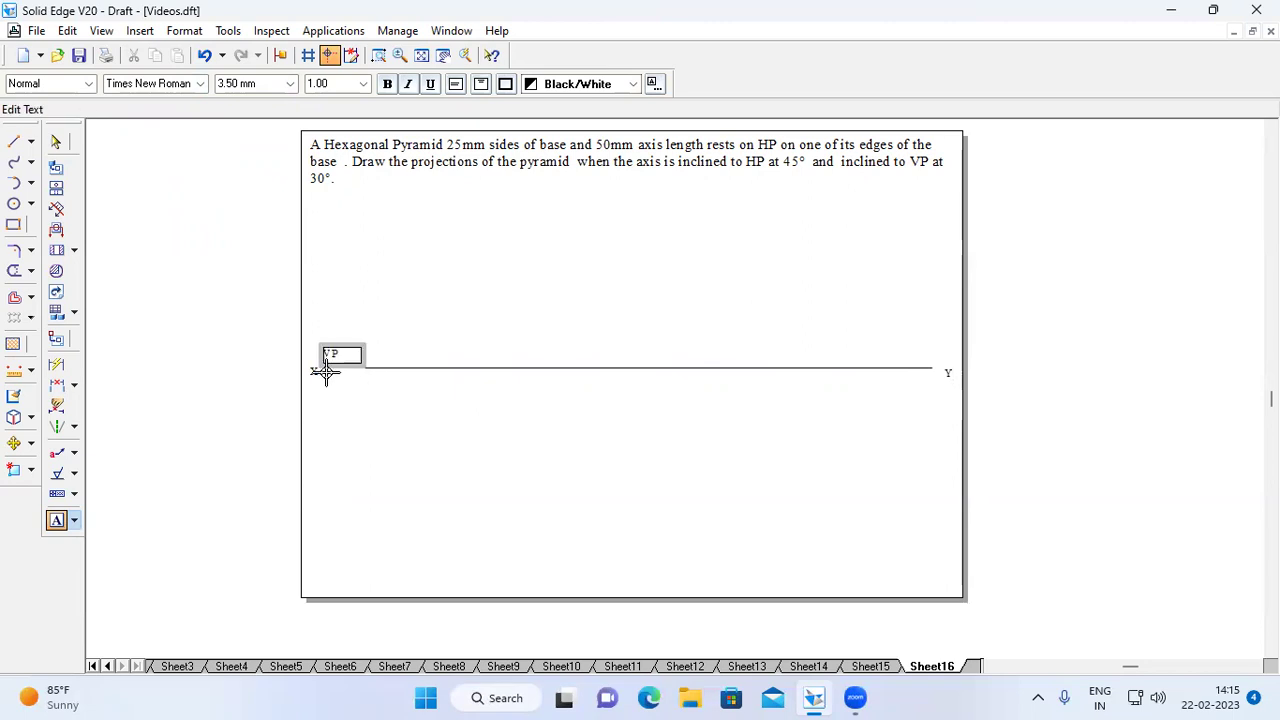
left_click(325, 372)
left_click(348, 390)
type("HP")
left_click(380, 433)
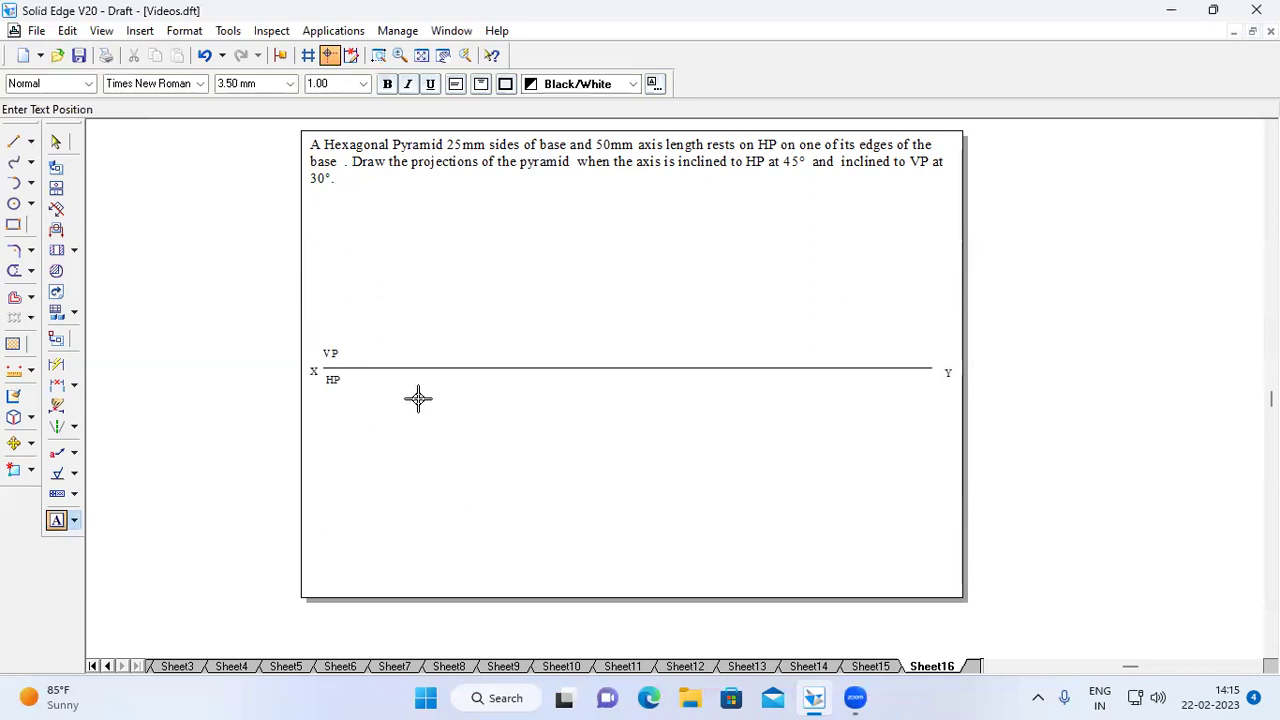
- Run the nSidePolygon macro to place a six-sided polygon with 25 mm flat length below the reference line, near its X end
left_click(331, 31)
mouse_move(391, 149)
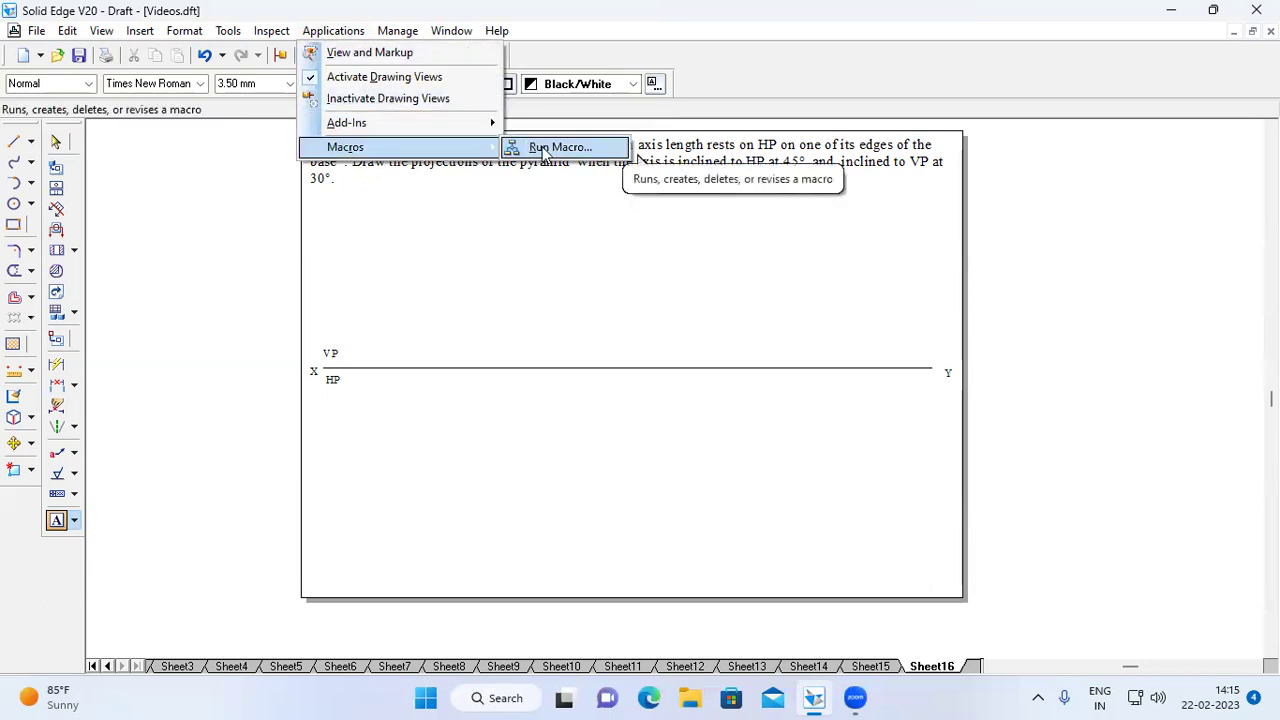
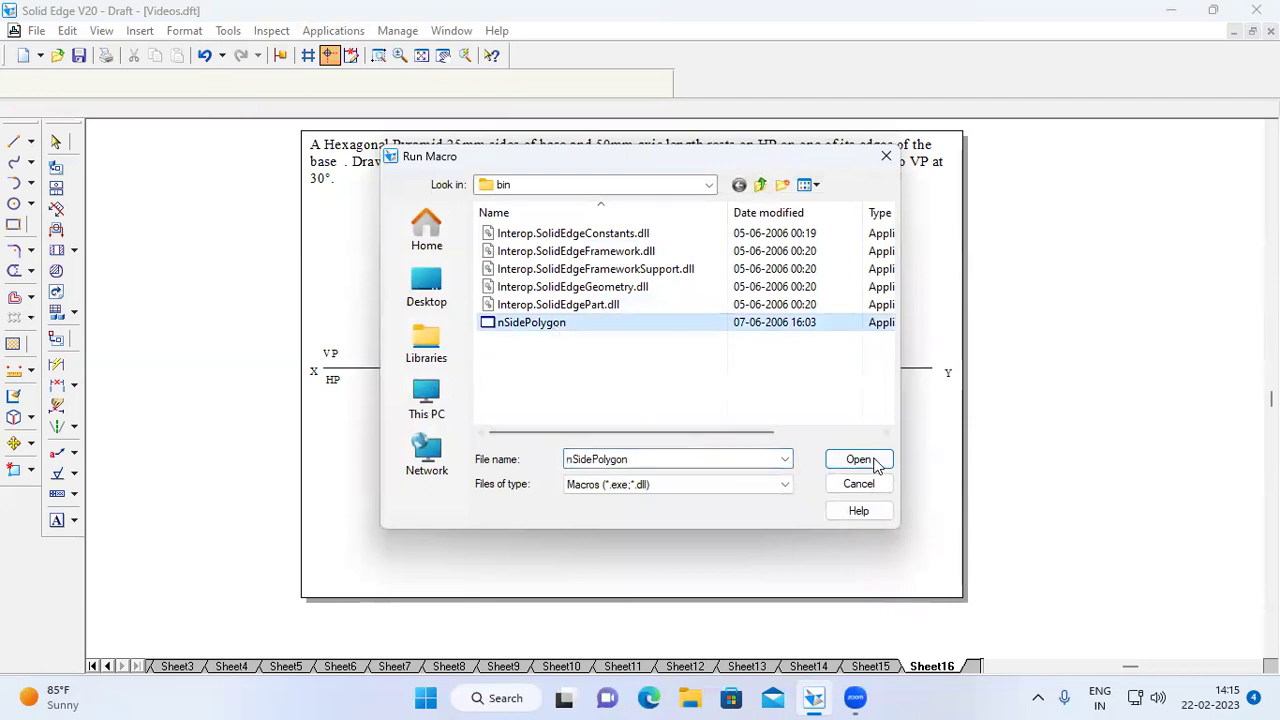
left_click(860, 461)
left_click(482, 295)
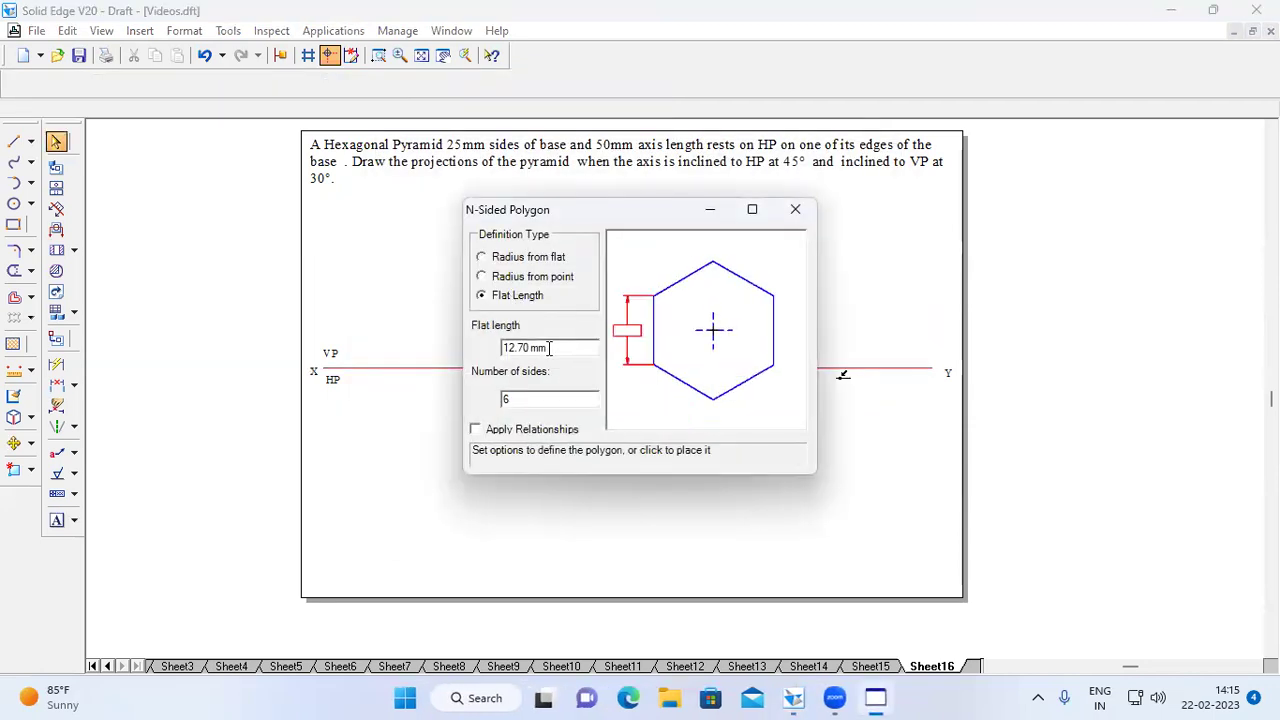
left_click_drag(552, 347, 489, 345)
type("25")
left_click(709, 212)
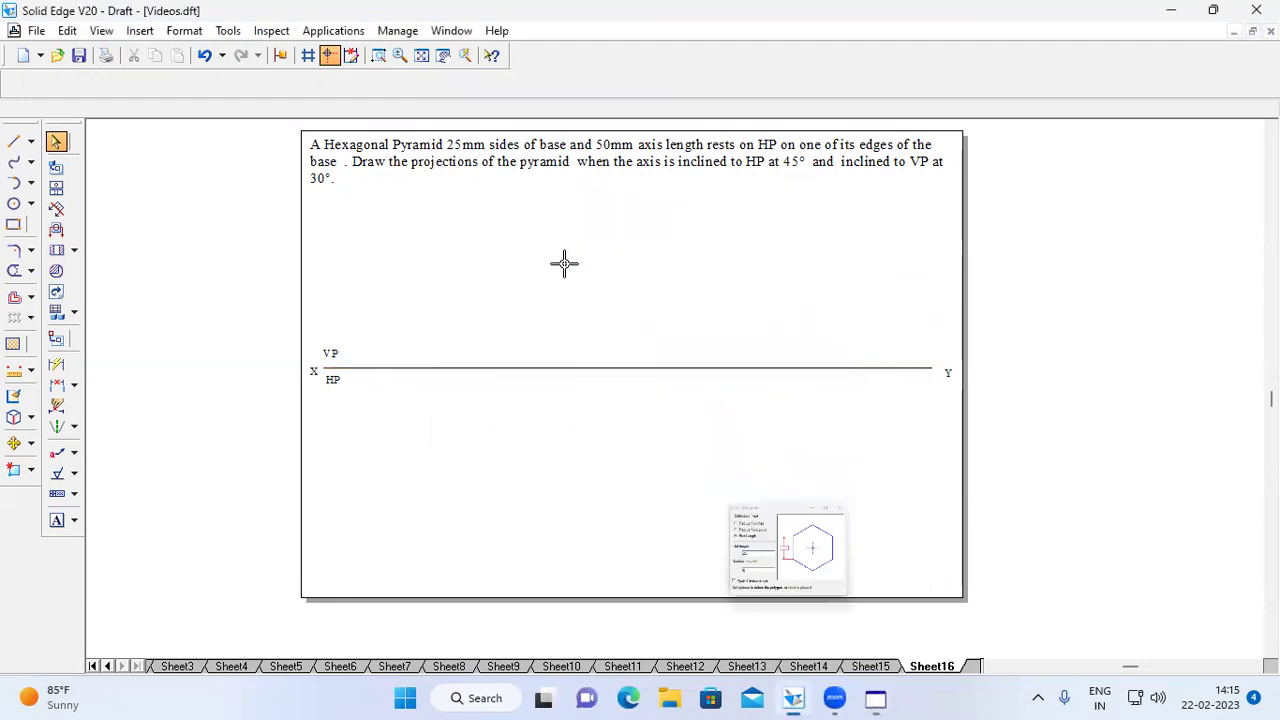
left_click(414, 452)
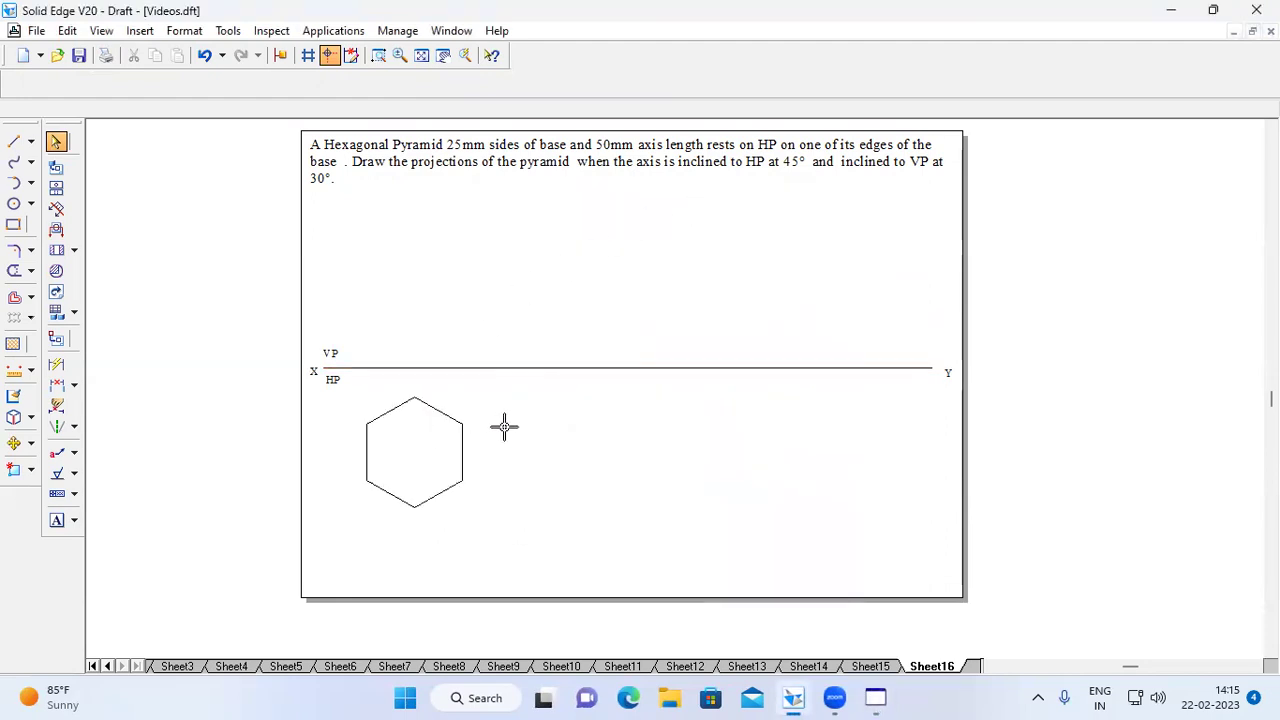
- Apply a thicker line width to all six sides of the hexagon
left_click(57, 143)
left_click_drag(523, 523, 360, 385)
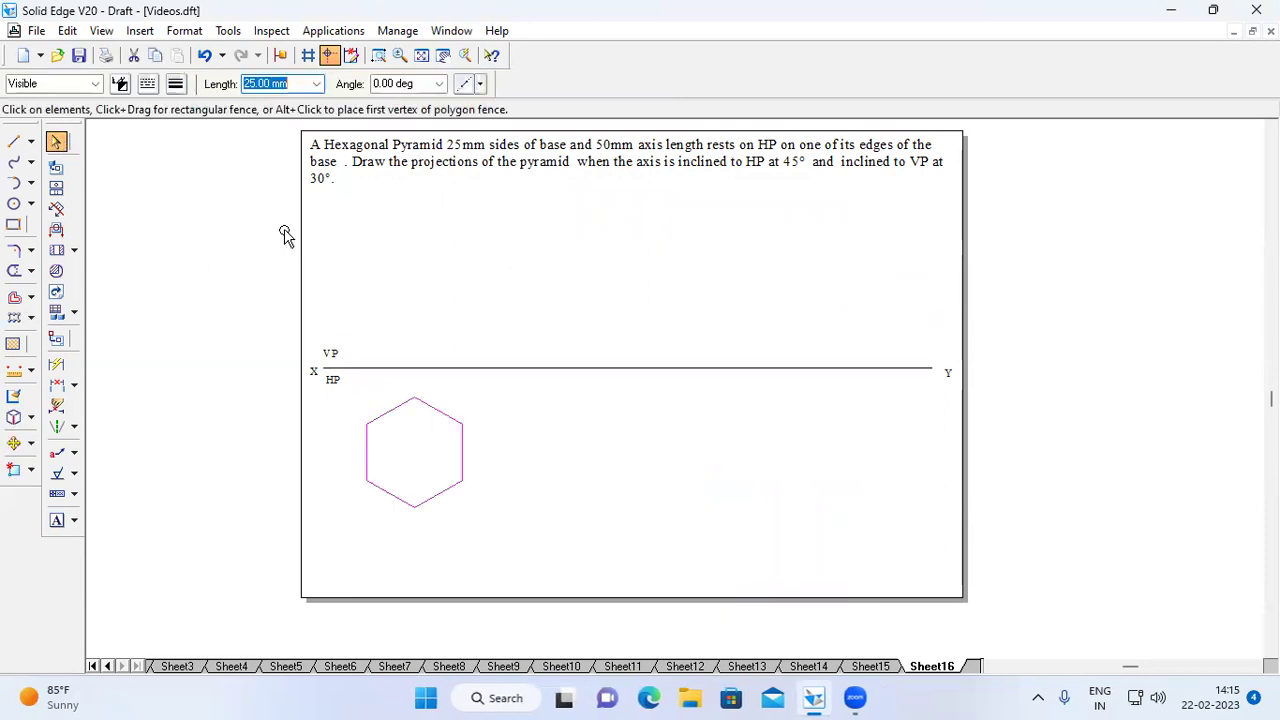
left_click(175, 86)
left_click(203, 156)
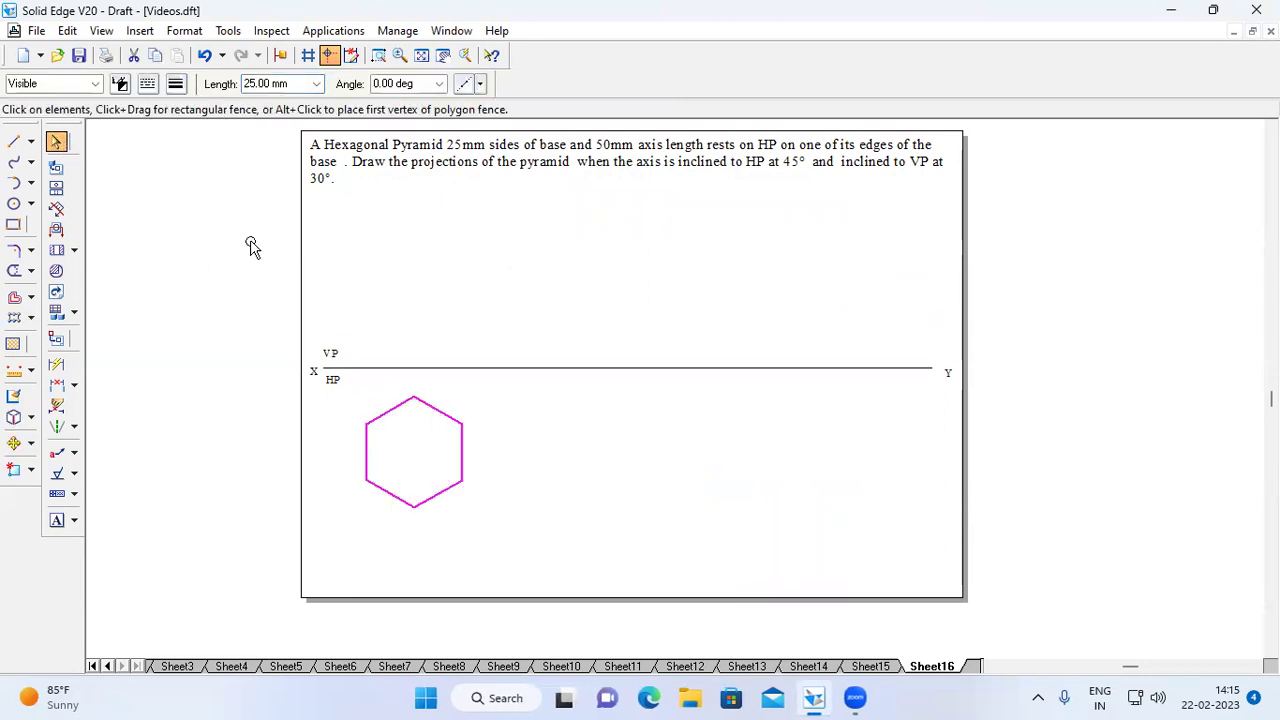
key("Escape")
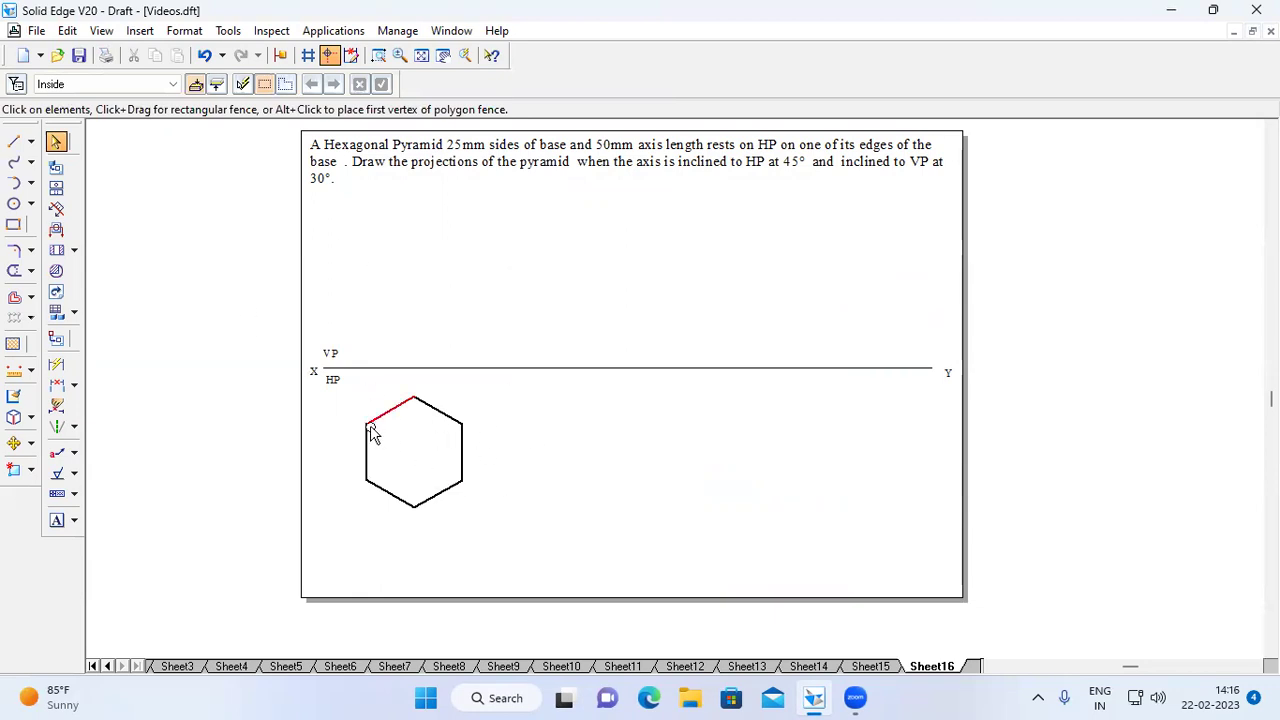
- Draw the hexagon's three diagonals between opposite vertices with a thick line width
left_click(18, 146)
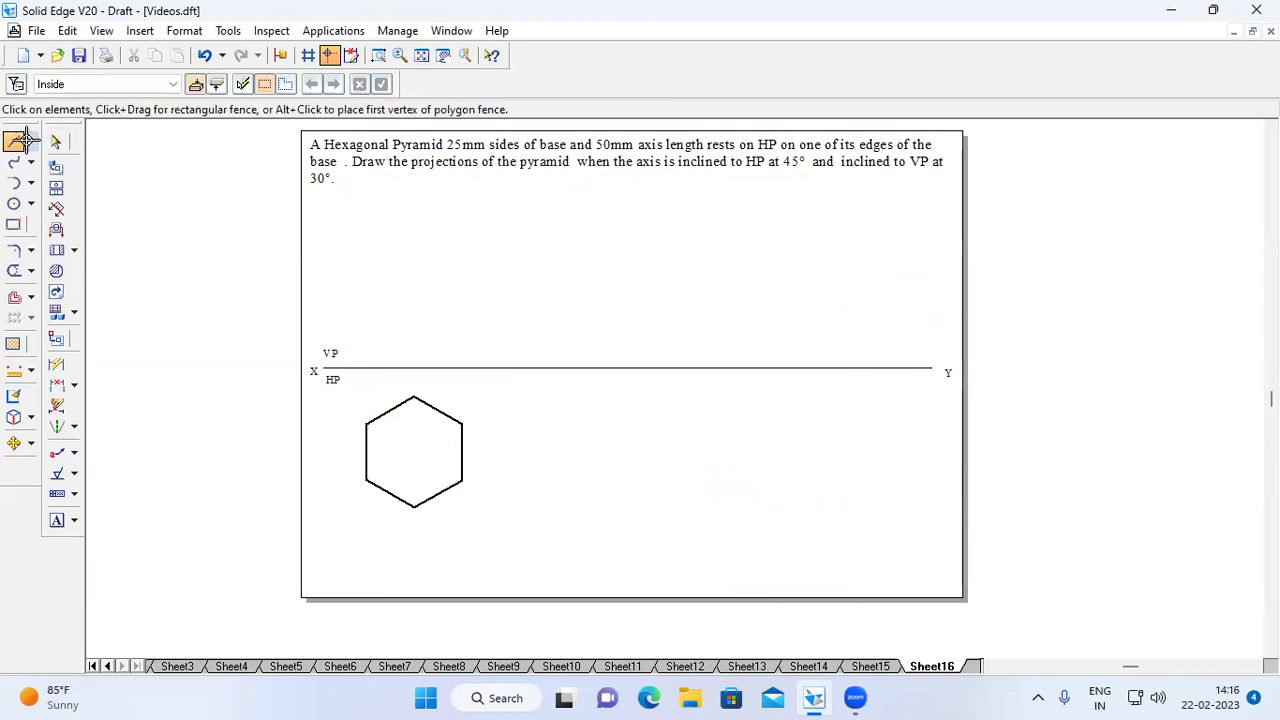
left_click(176, 83)
left_click(203, 168)
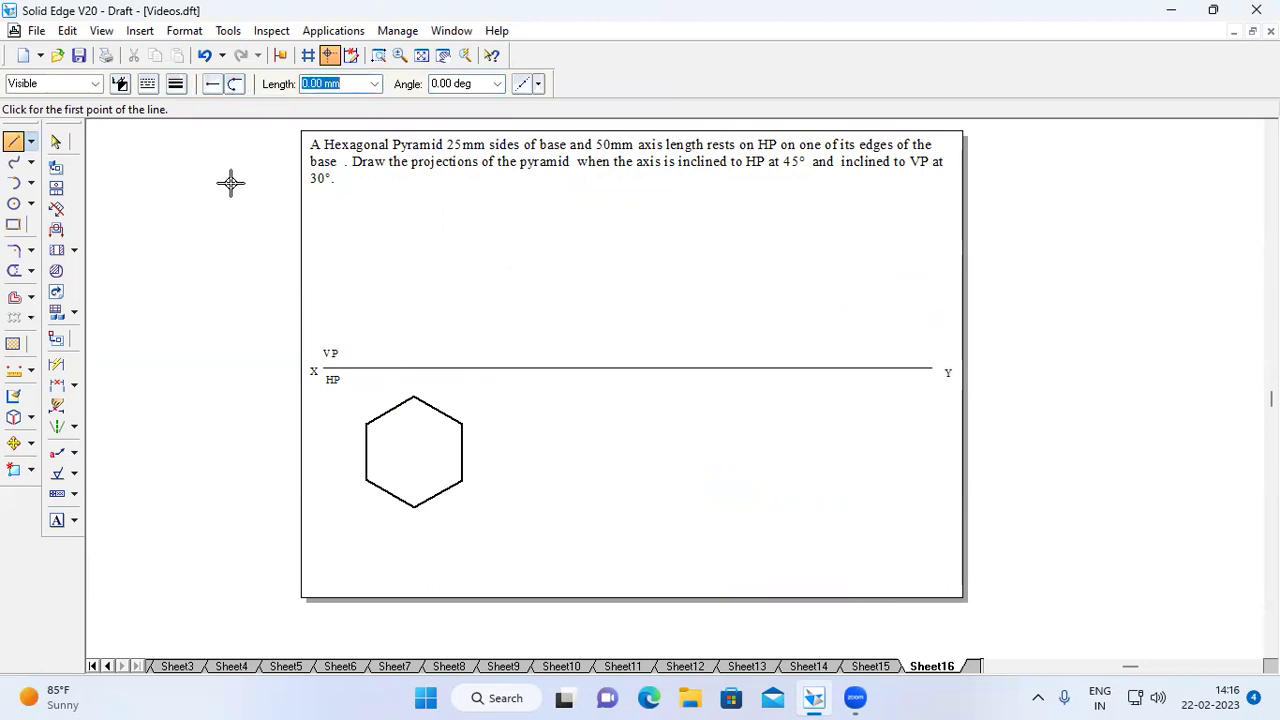
left_click(462, 480)
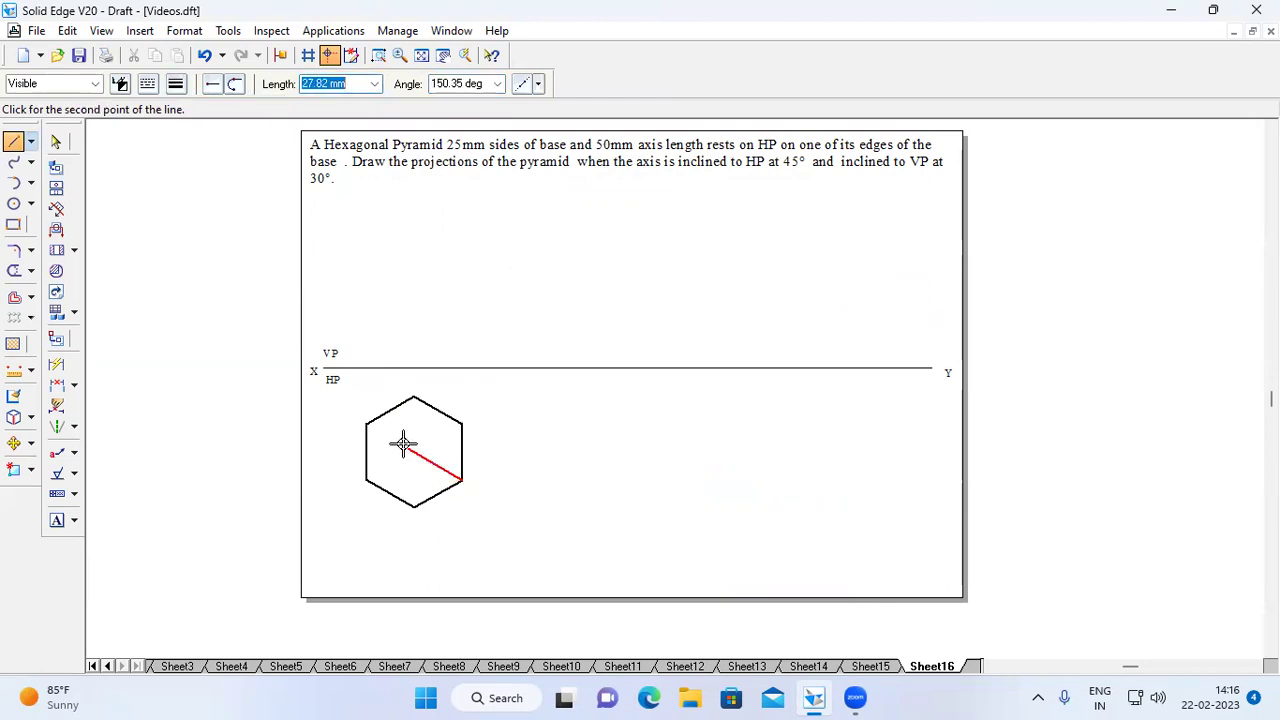
left_click(368, 424)
right_click(445, 440)
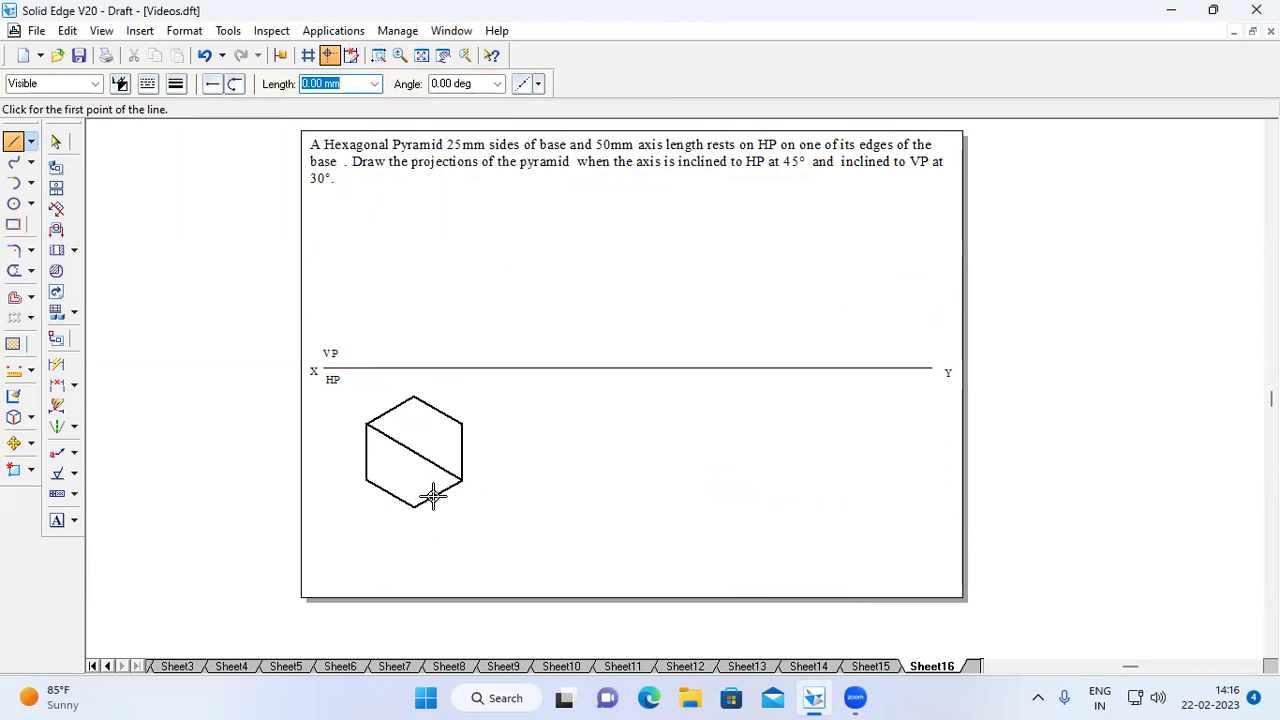
left_click(415, 506)
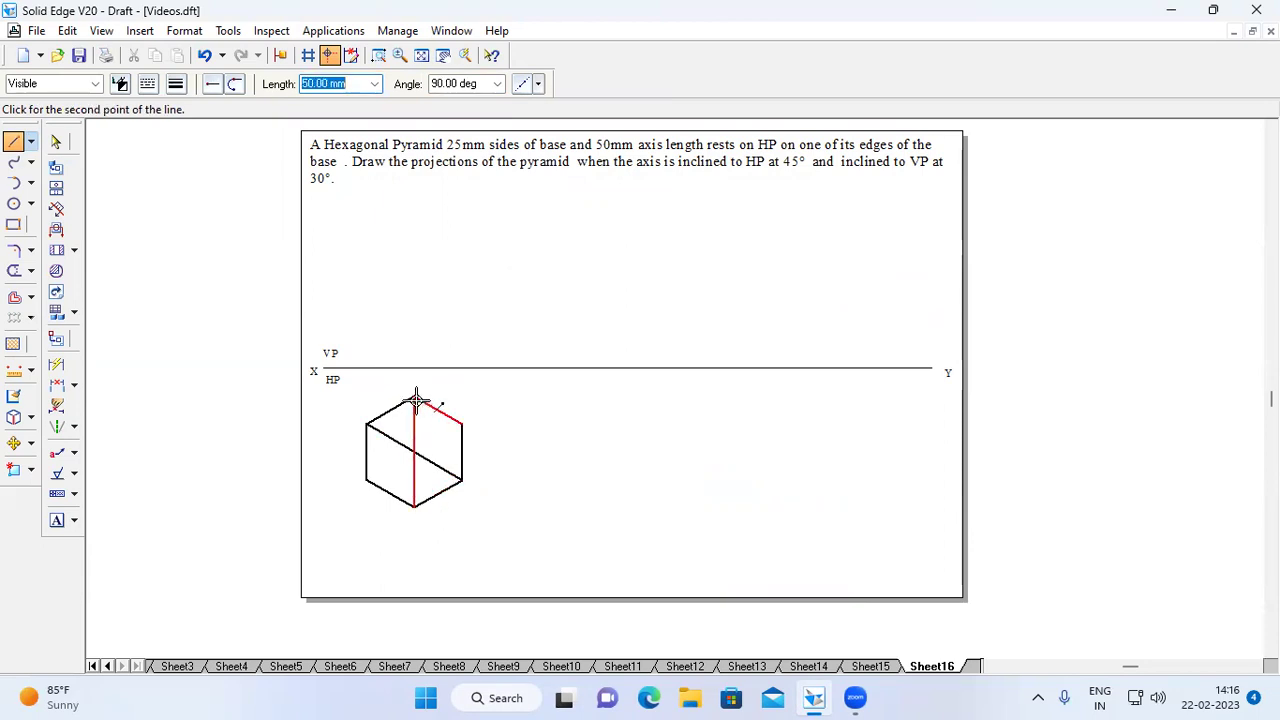
left_click(415, 398)
right_click(443, 402)
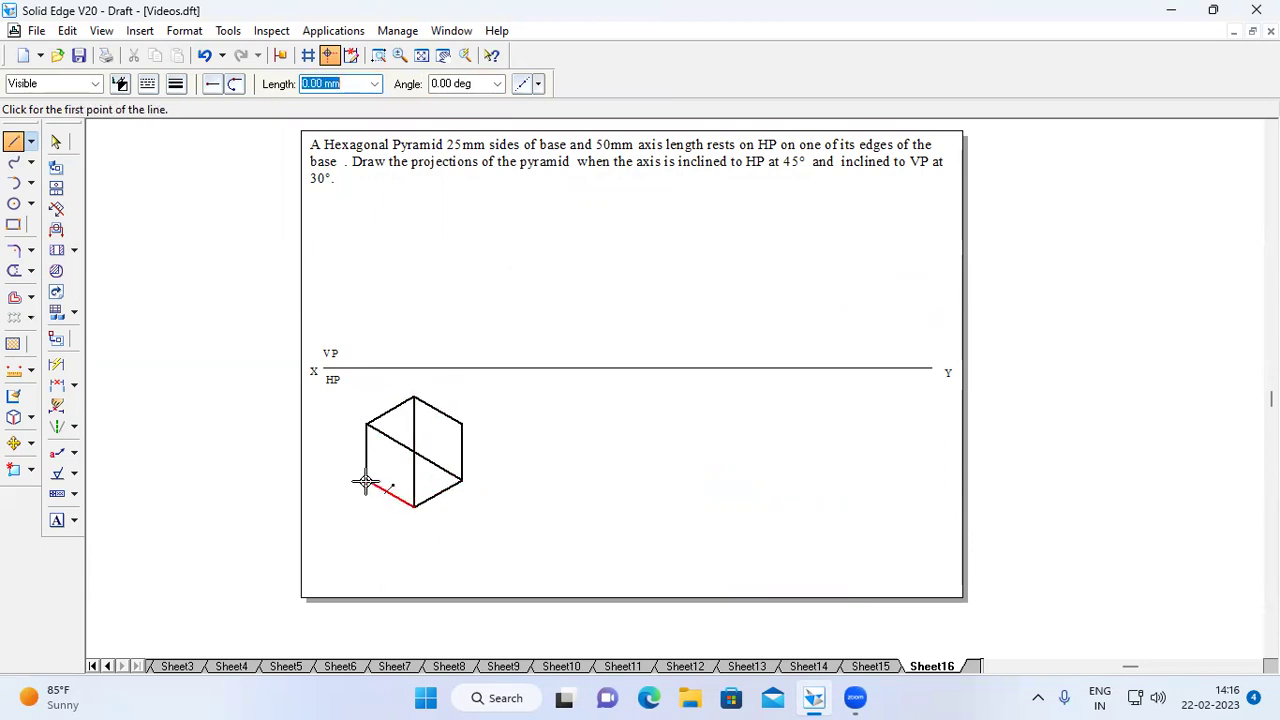
left_click(366, 481)
left_click(482, 430)
right_click(503, 417)
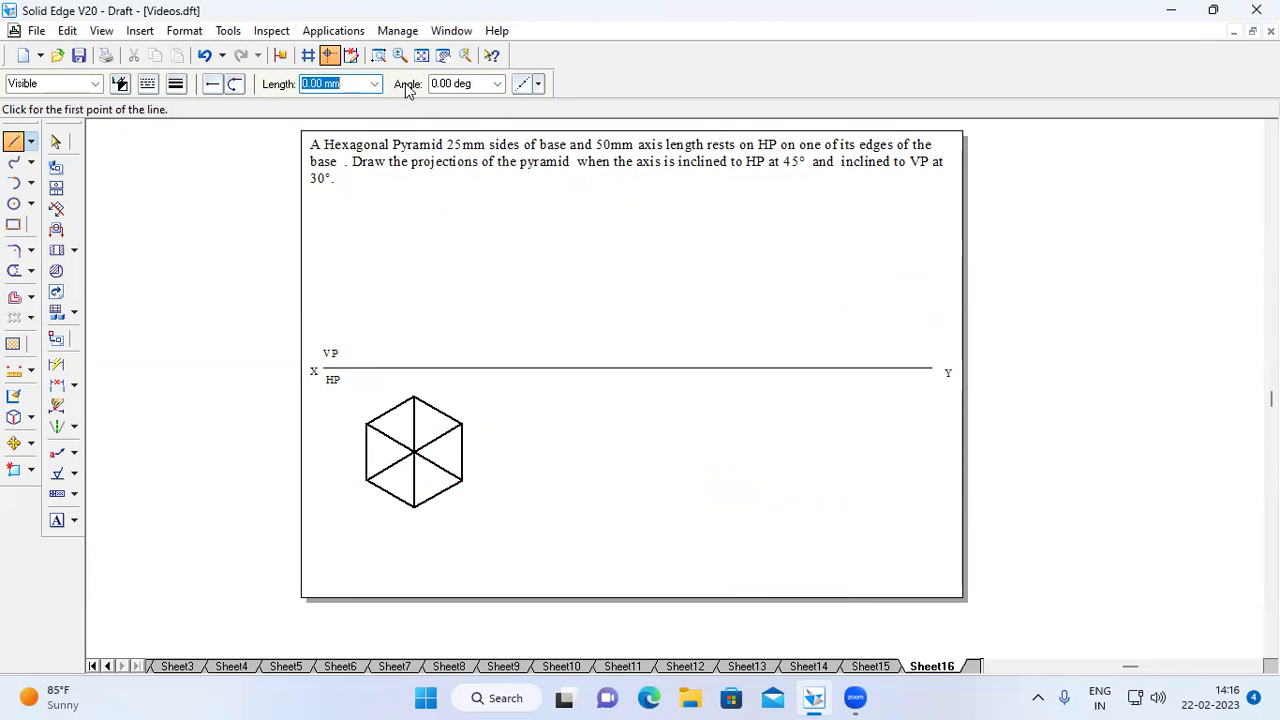
- Label the hexagon's upper-right vertex a, lower-right vertex b and bottom vertex c
left_click(379, 55)
left_click_drag(329, 330, 566, 514)
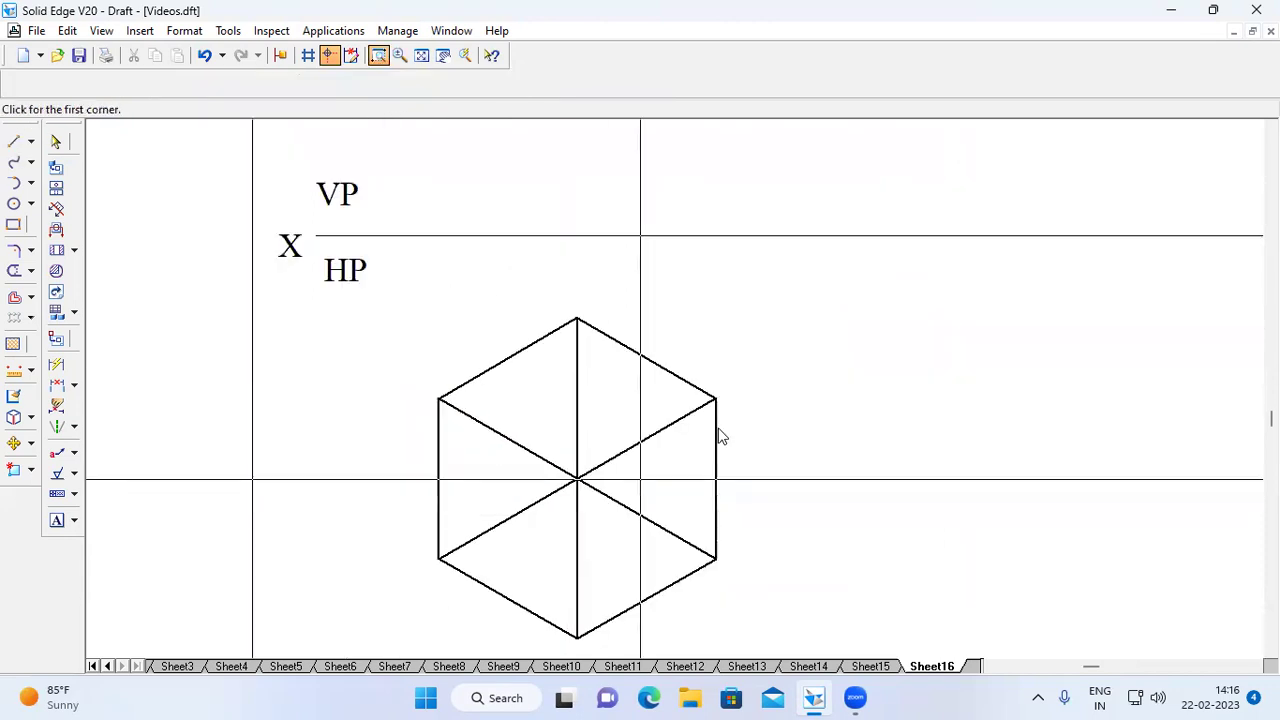
right_click(722, 436)
left_click(56, 520)
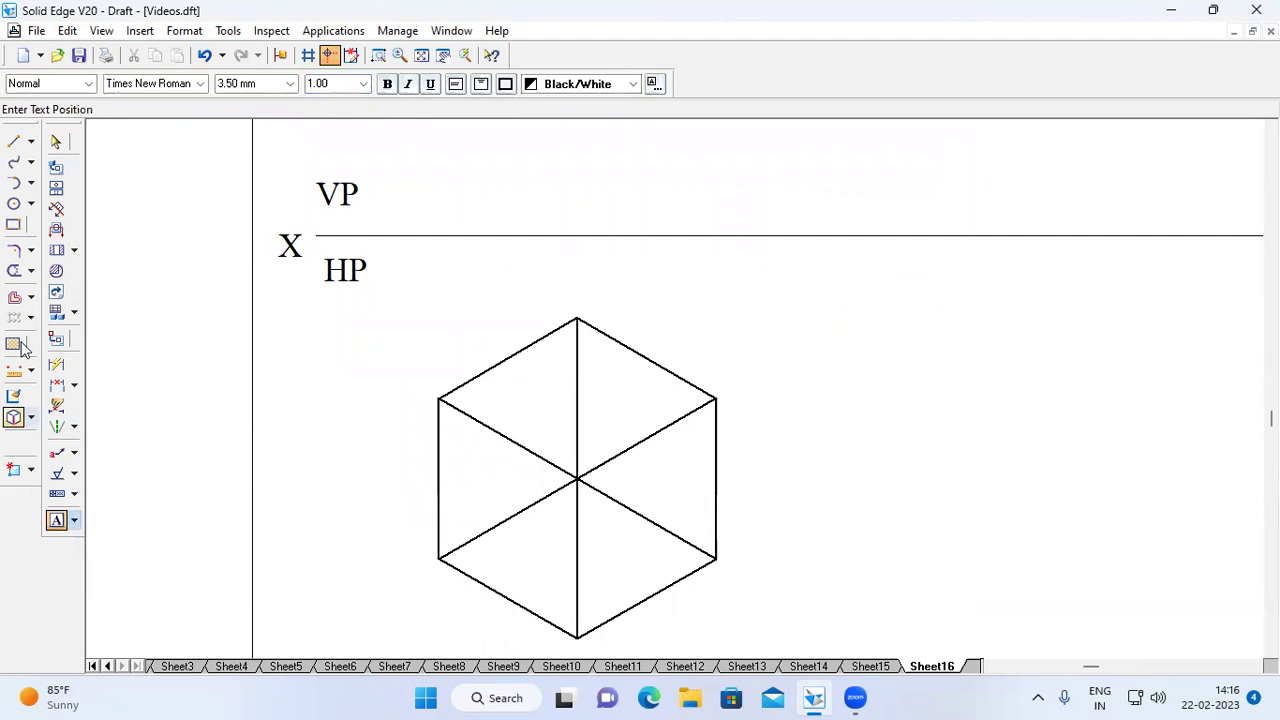
left_click(737, 408)
type("a")
left_click(728, 553)
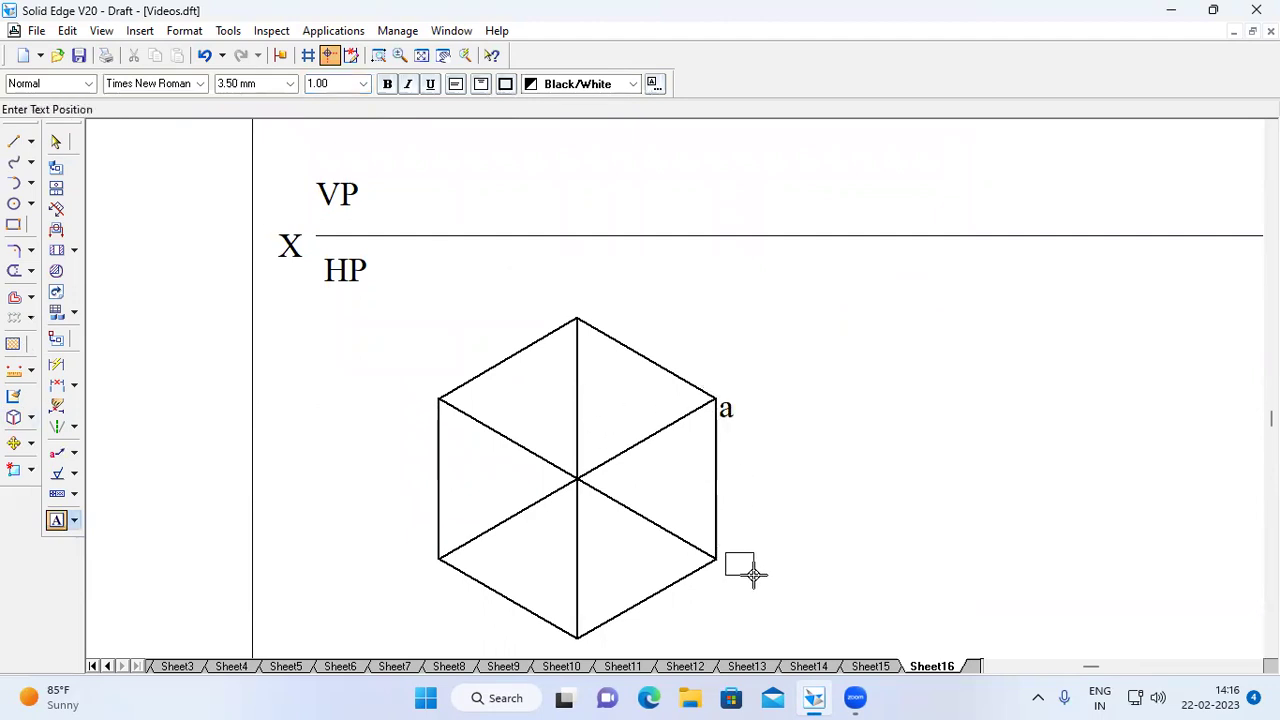
left_click(753, 573)
type("b")
left_click(604, 651)
- Label the hexagon's lower-left vertex d, upper-left vertex e and top vertex f
left_click(409, 560)
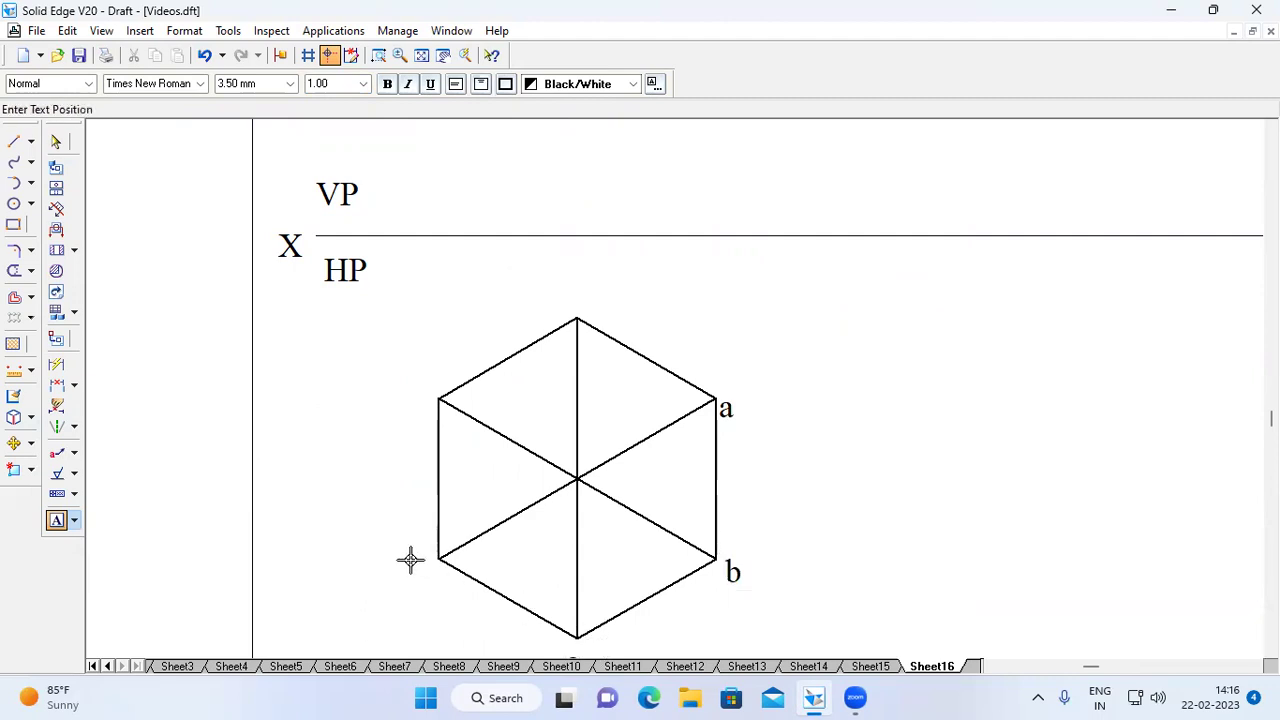
left_click(438, 576)
type("d")
left_click(423, 403)
left_click(440, 404)
type("e")
left_click(590, 298)
left_click(608, 314)
type("f")
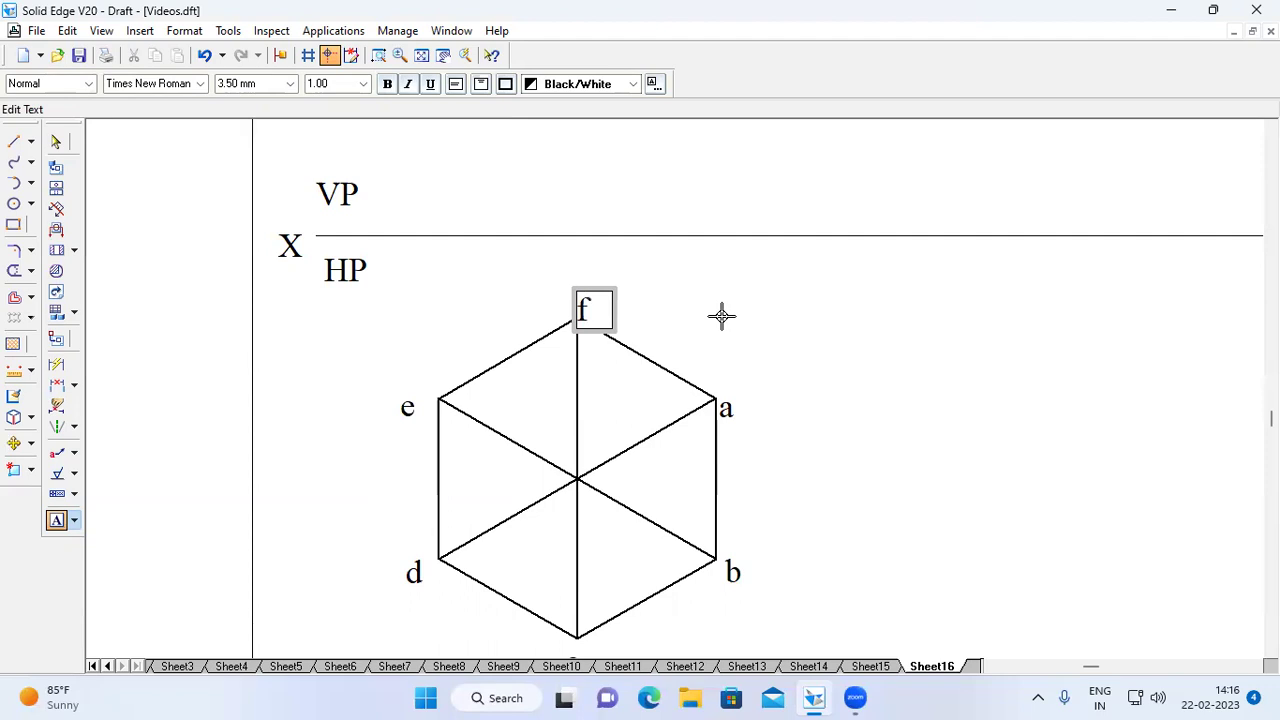
- Label the hexagon's centre o(o1) and widen the text box so the label fits on one line
left_click(555, 490)
left_click_drag(549, 481, 610, 510)
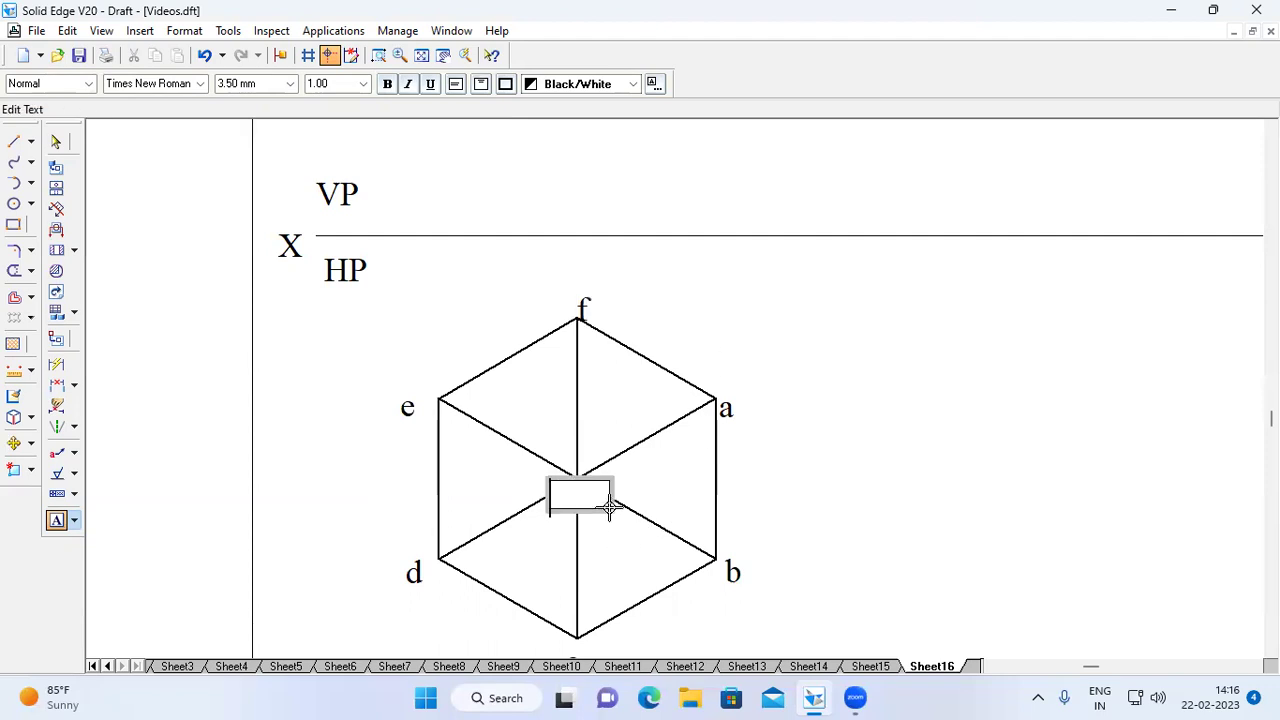
type("o")
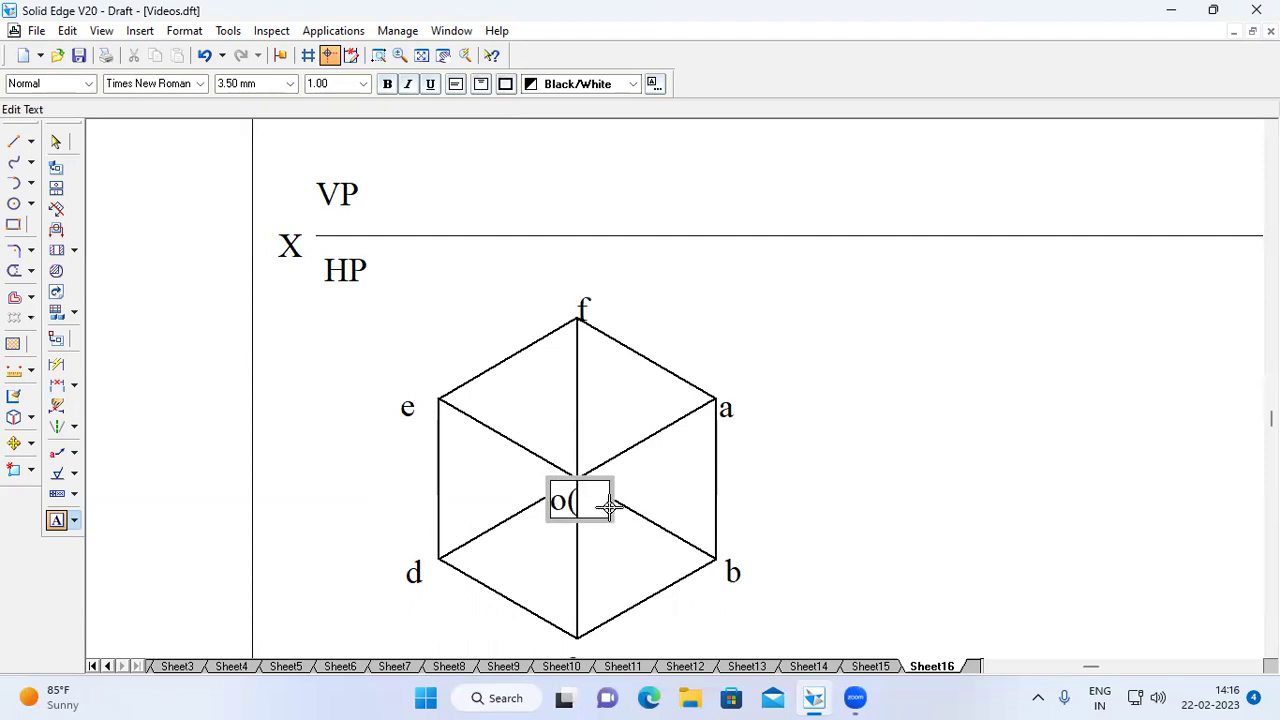
type("(o1")
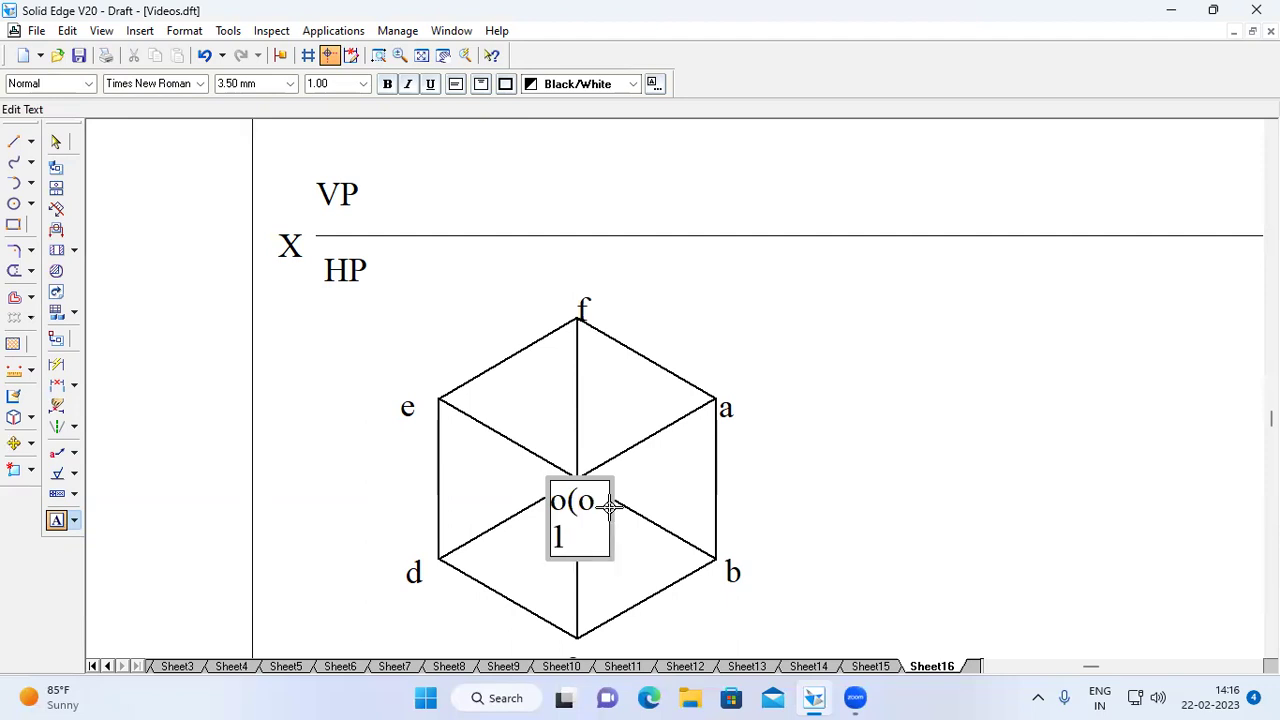
type(")")
left_click(806, 456)
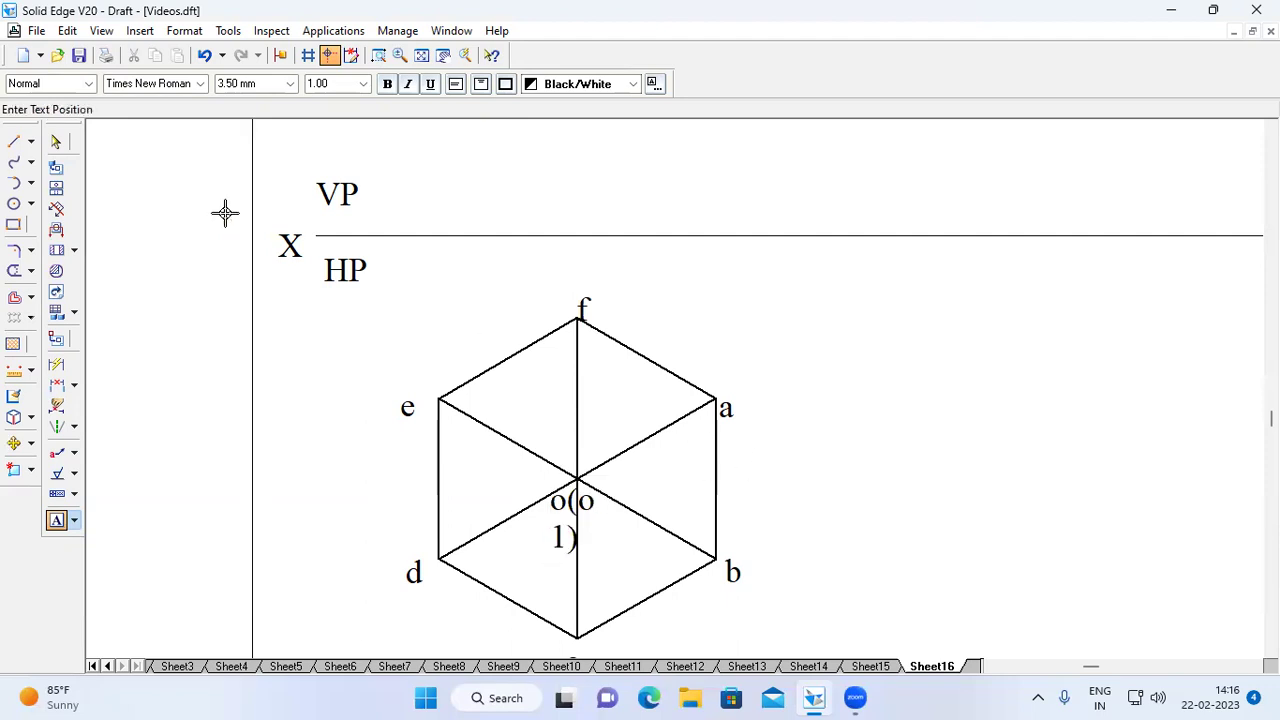
left_click(57, 142)
left_click(580, 512)
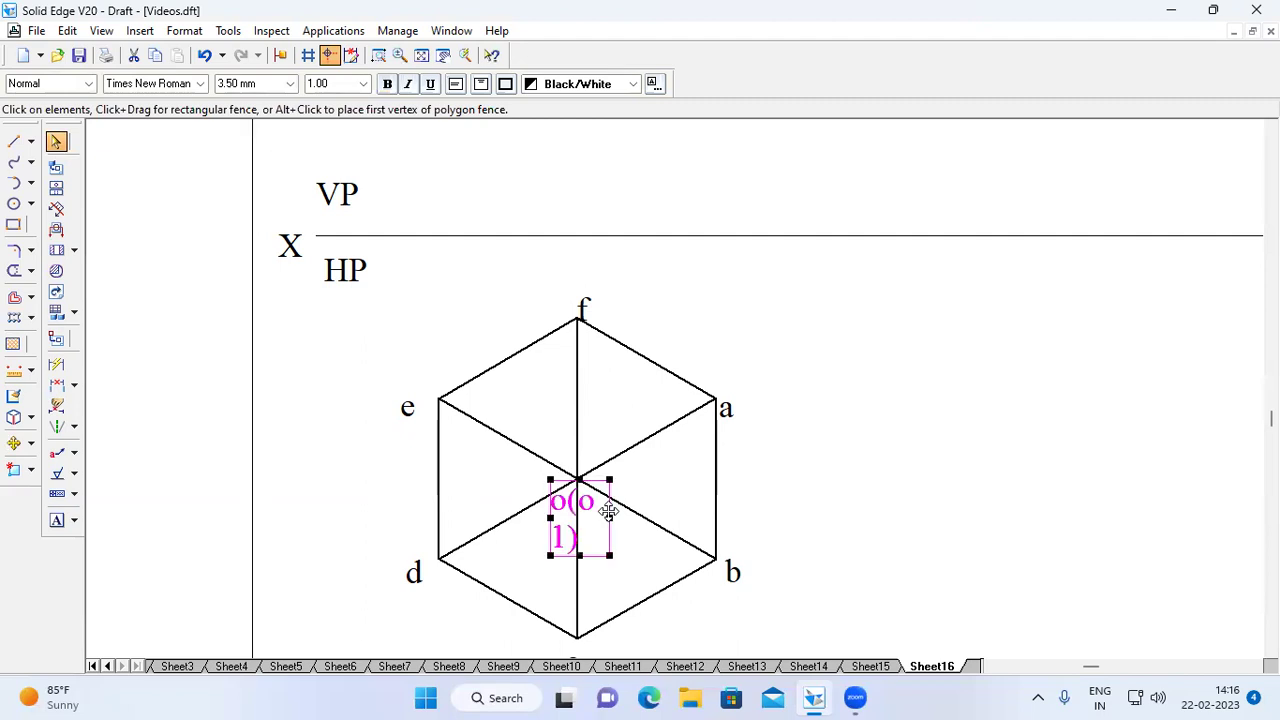
left_click_drag(610, 518, 632, 518)
left_click(662, 460)
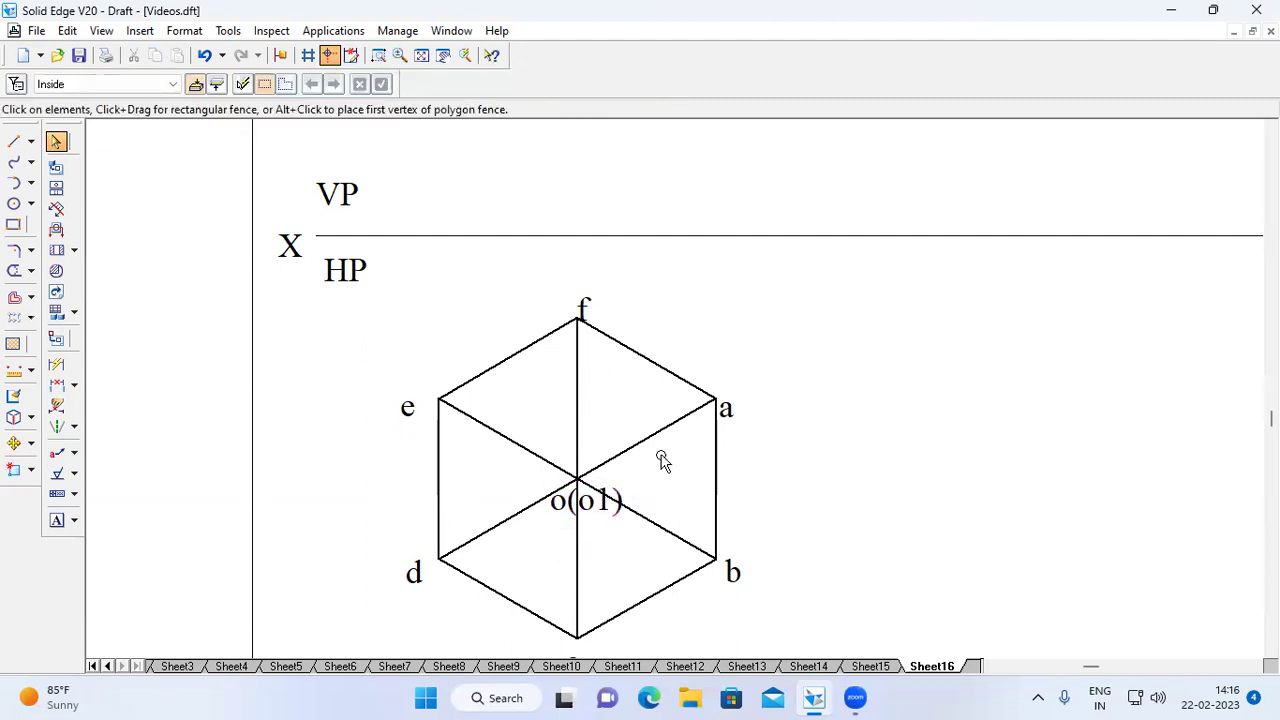
- Draw thin vertical projectors from hexagon vertices e, f and a up to the XY line
left_click(14, 141)
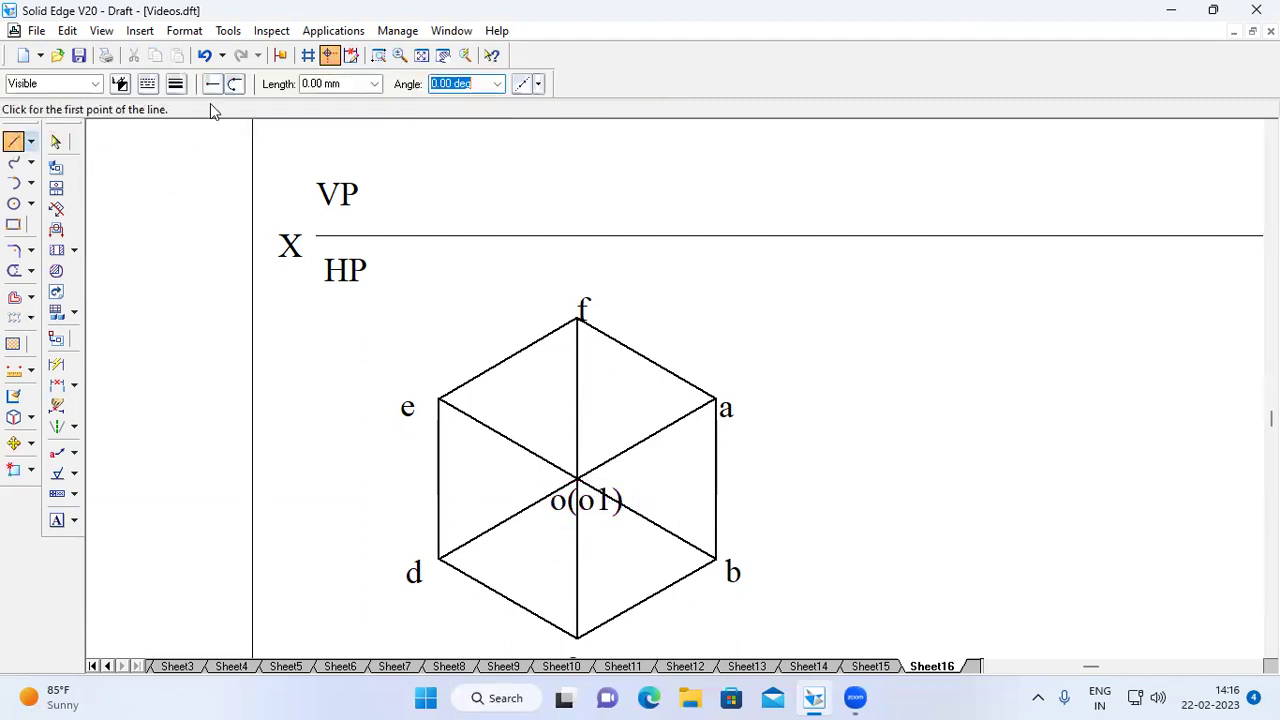
left_click(175, 84)
left_click(218, 154)
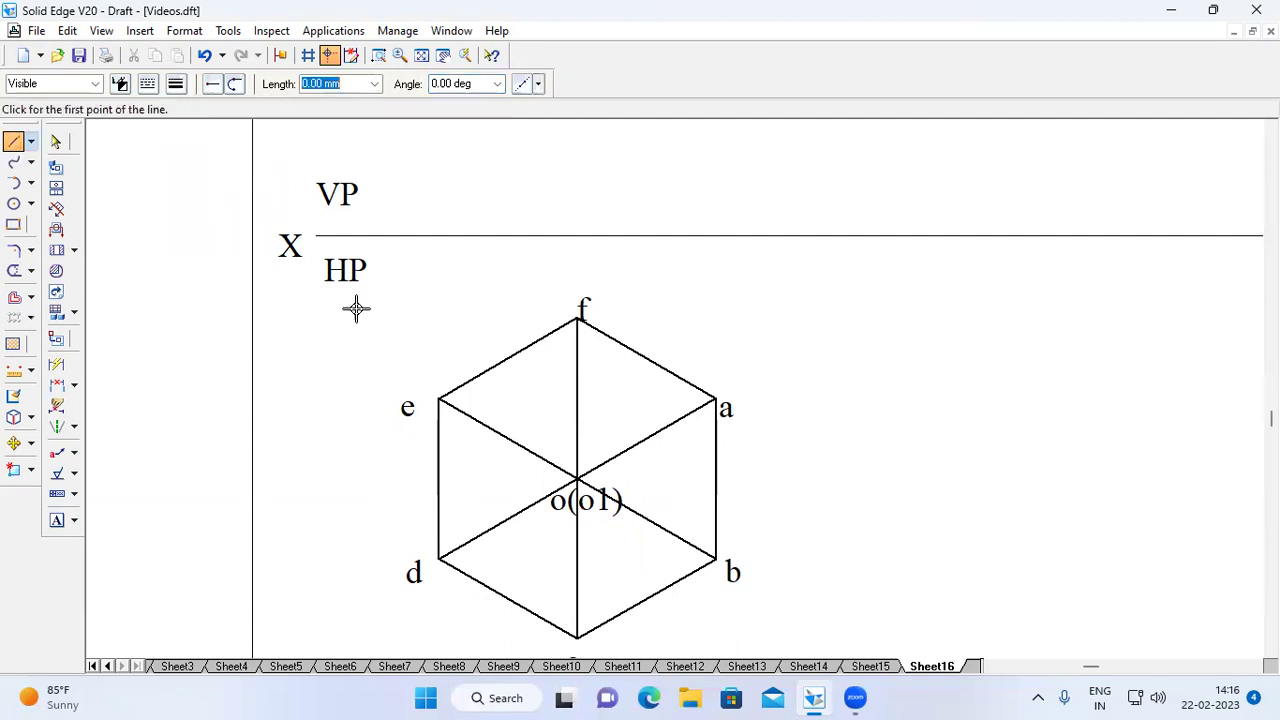
left_click(438, 398)
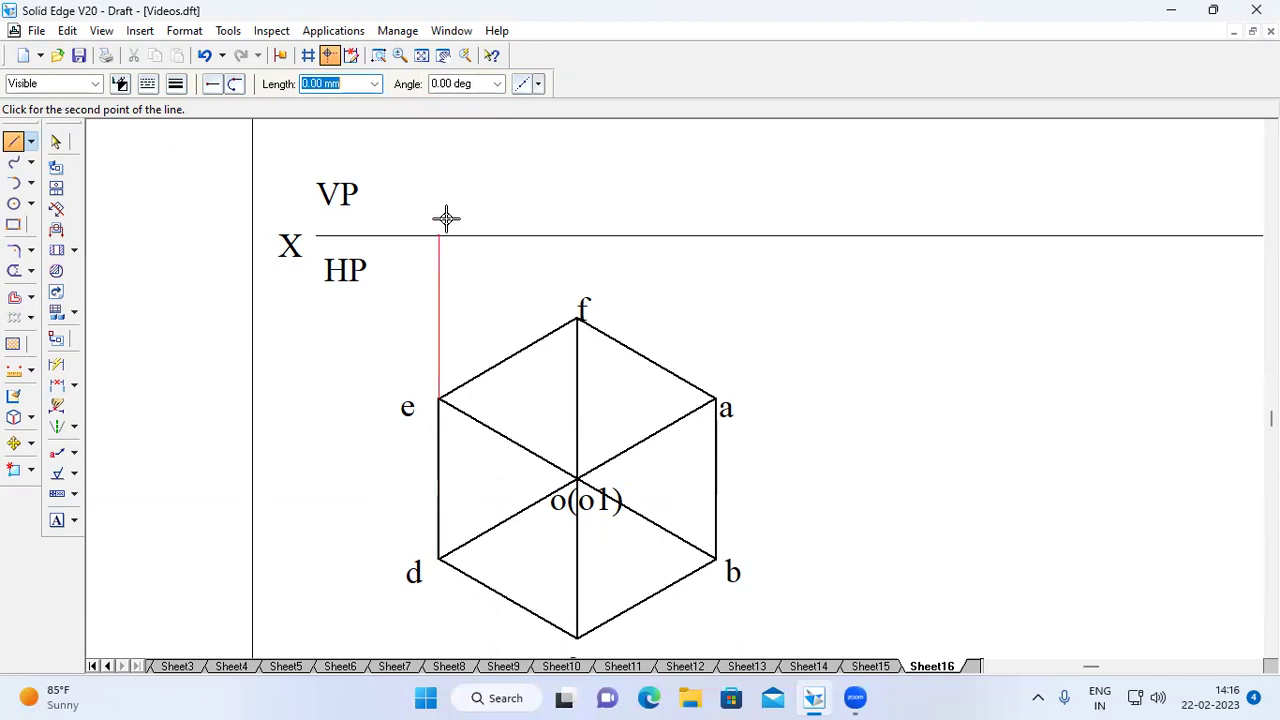
left_click(440, 234)
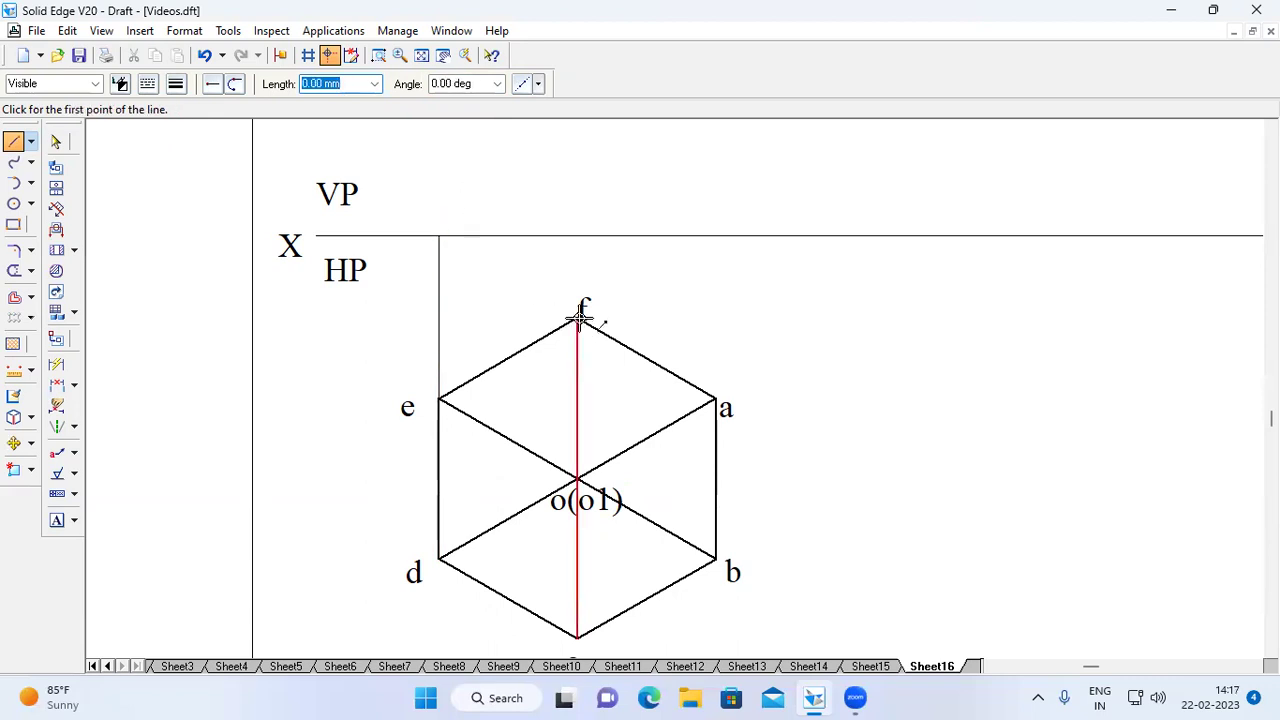
left_click(579, 318)
left_click(577, 236)
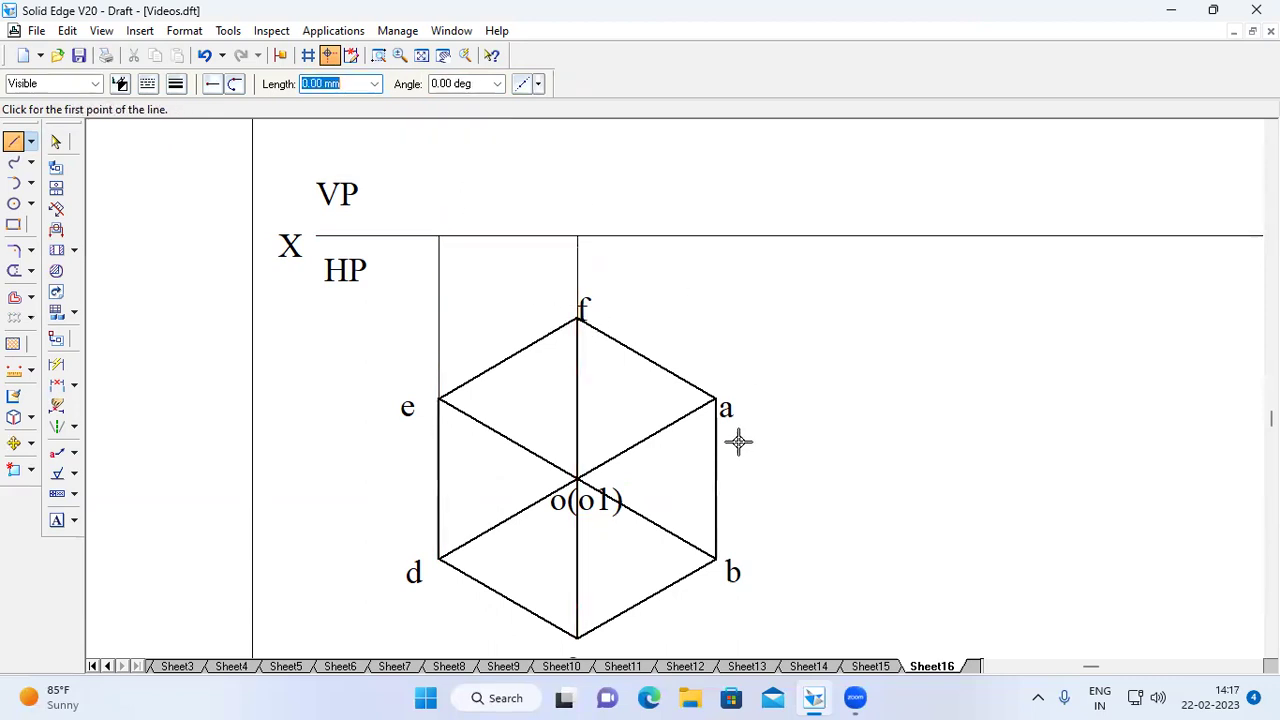
left_click(716, 399)
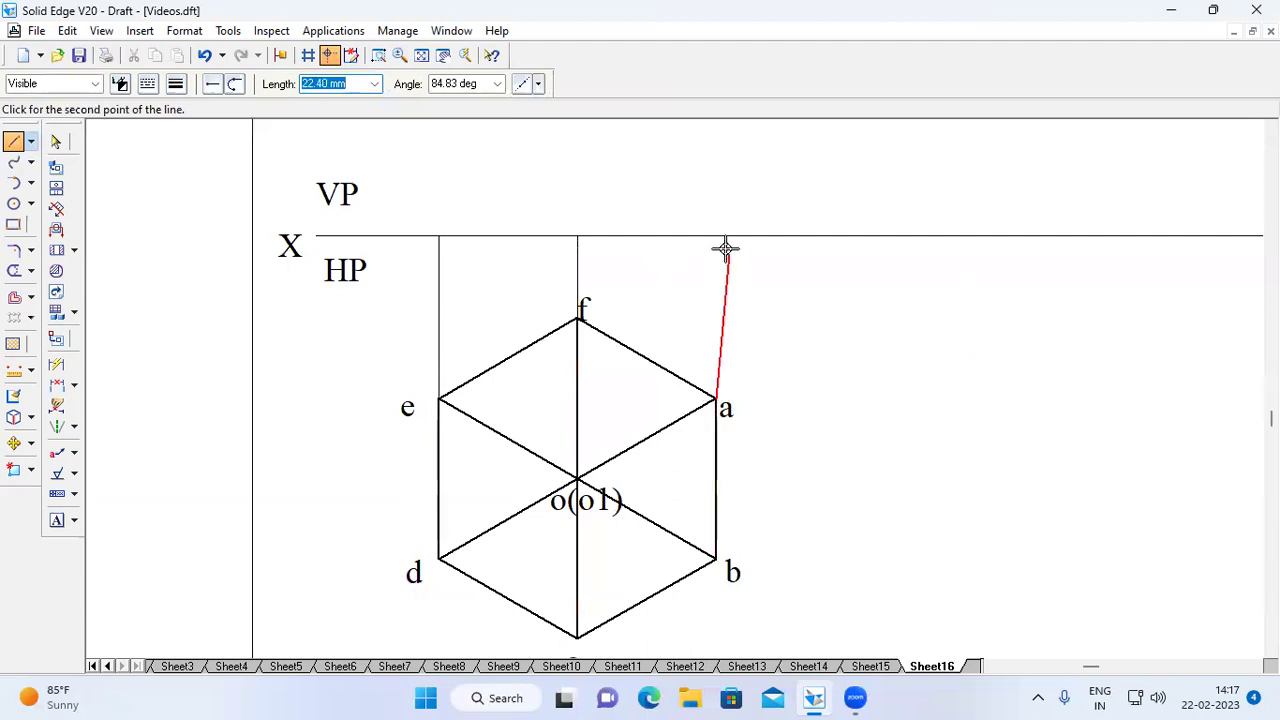
right_click(706, 200)
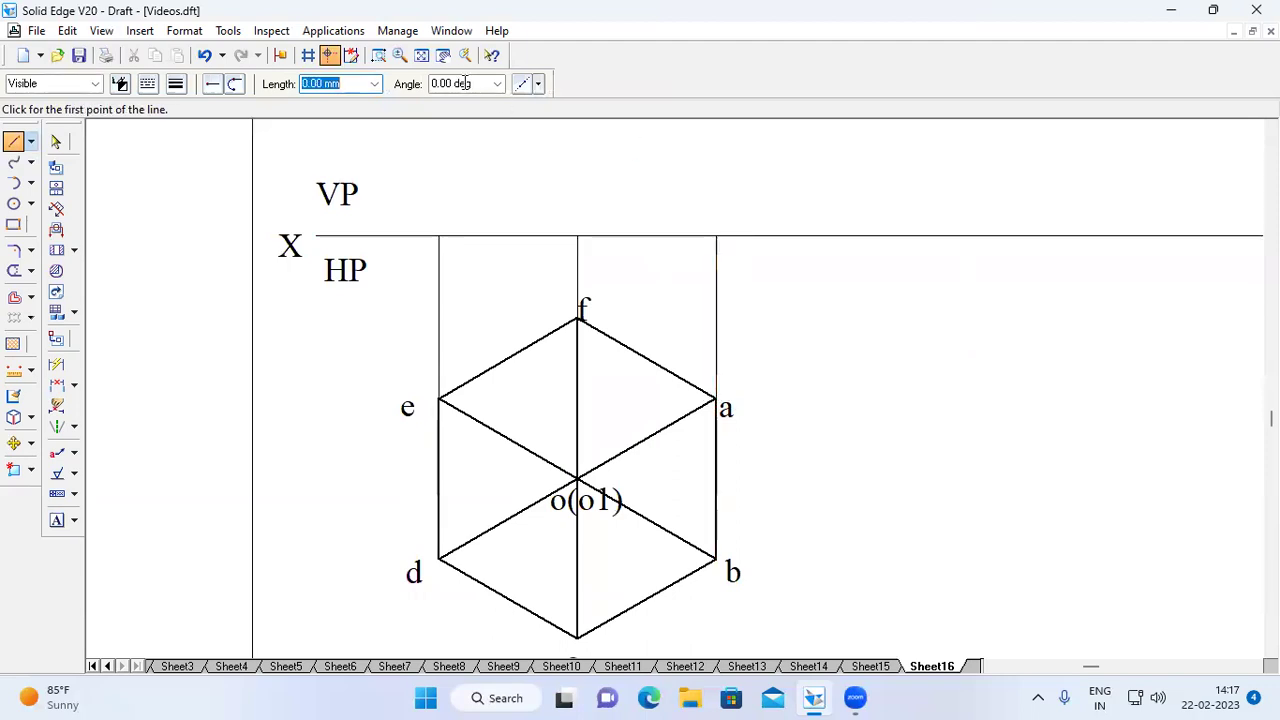
- Draw the pyramid's 50 mm vertical axis with a thick line, upward from XY at the projector from f
left_click(424, 56)
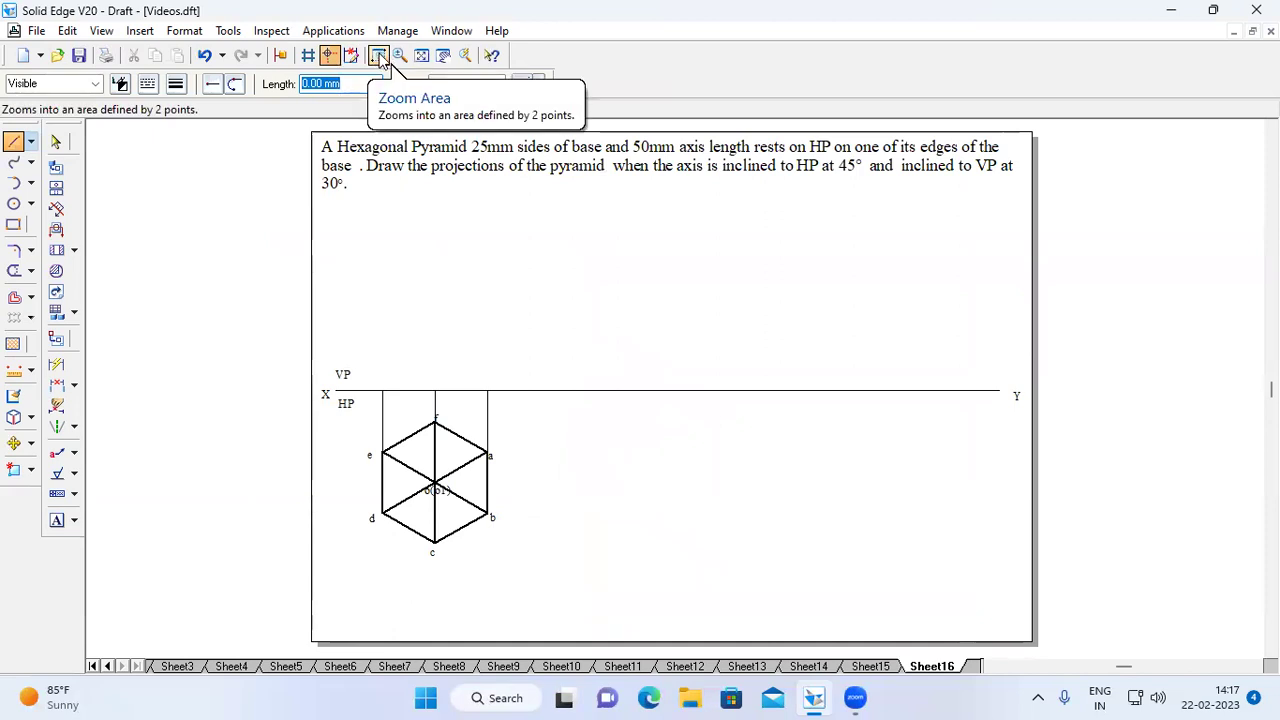
left_click(379, 56)
left_click_drag(357, 206, 580, 551)
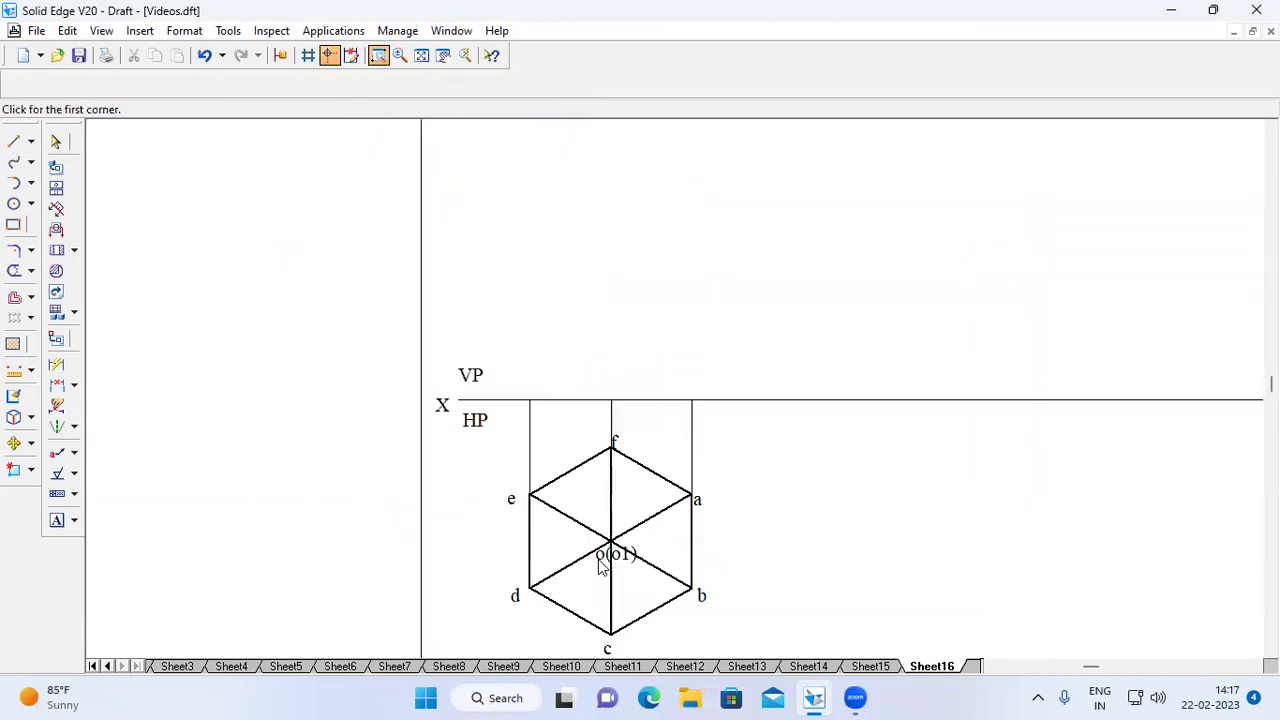
right_click(795, 487)
left_click(147, 84)
left_click(168, 112)
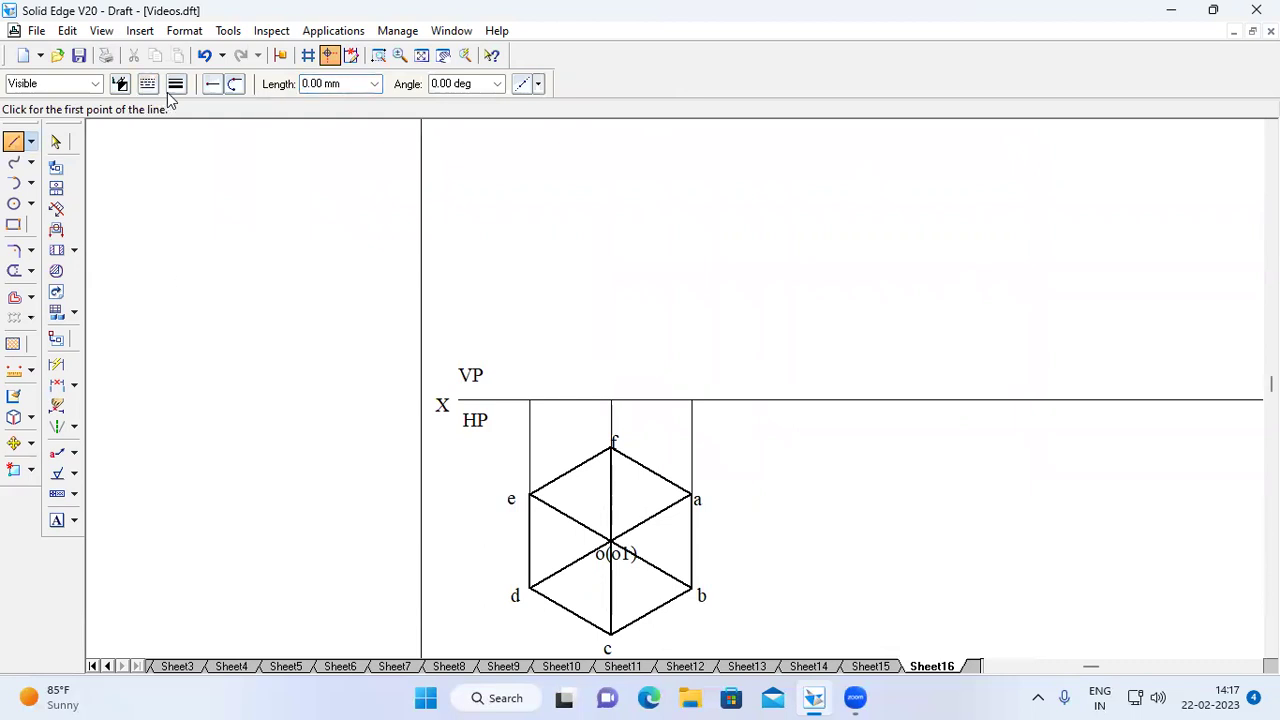
left_click(172, 90)
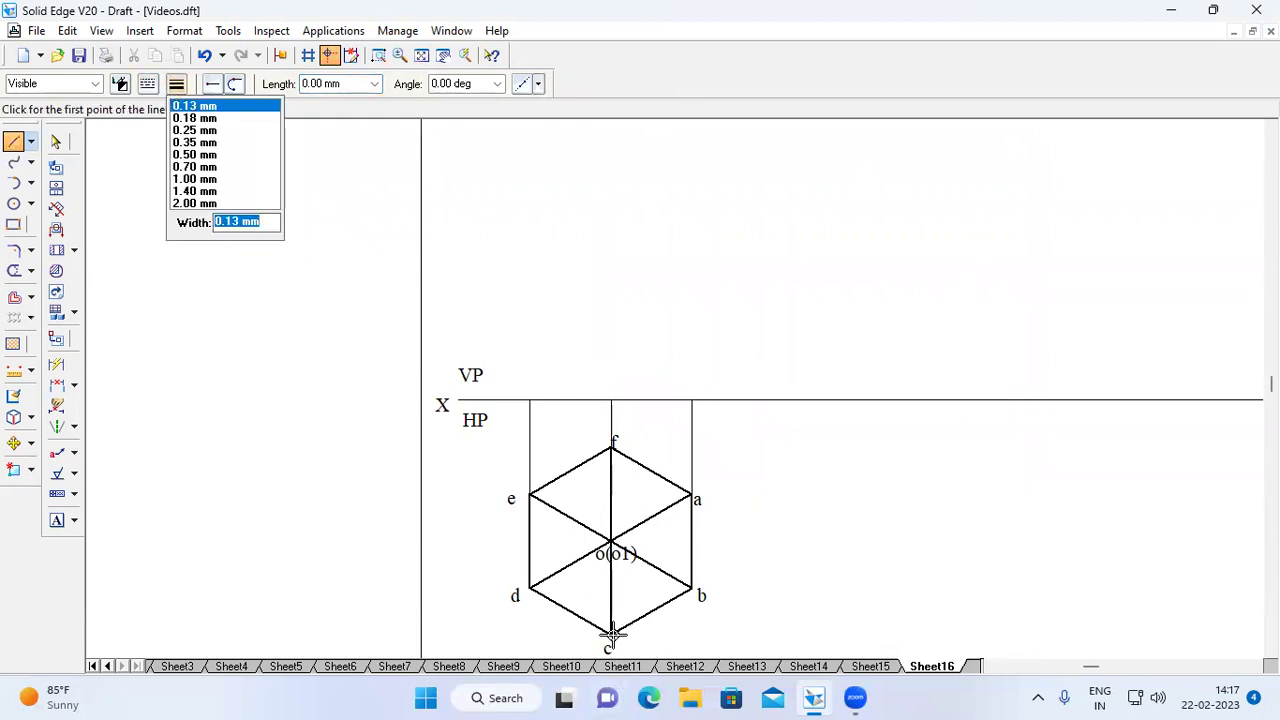
left_click(147, 84)
left_click(148, 85)
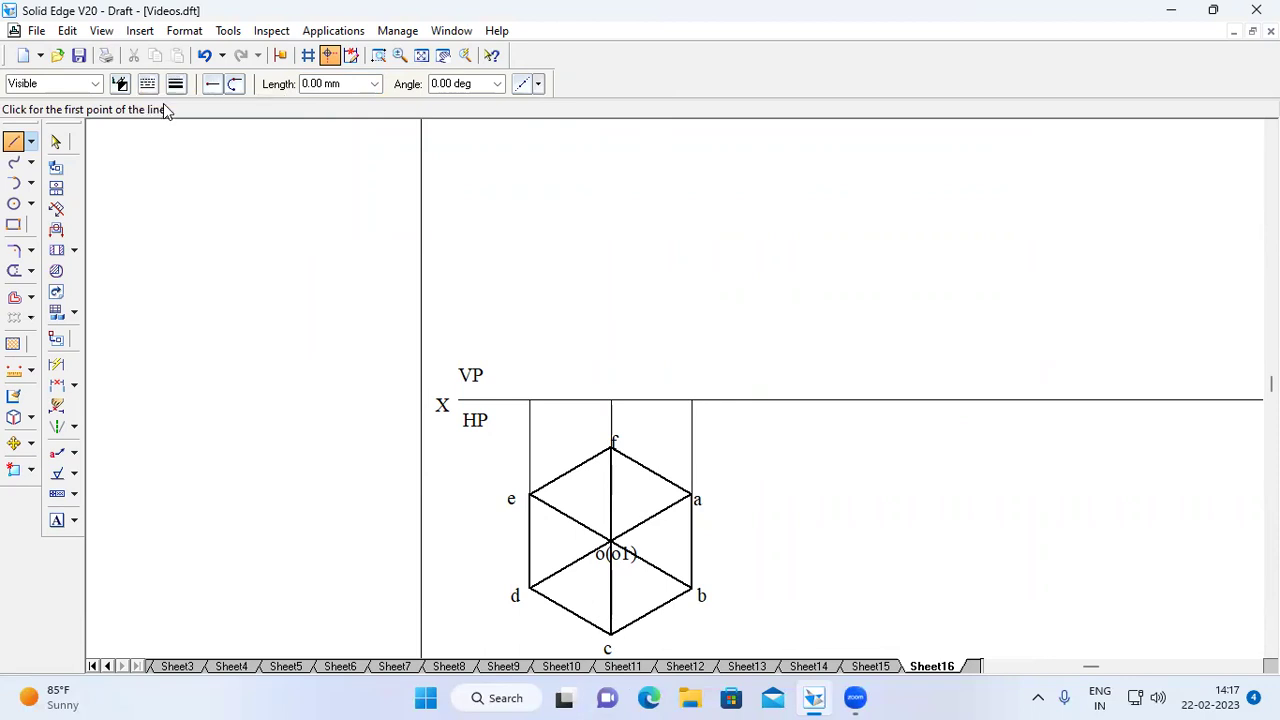
left_click(175, 85)
left_click(199, 158)
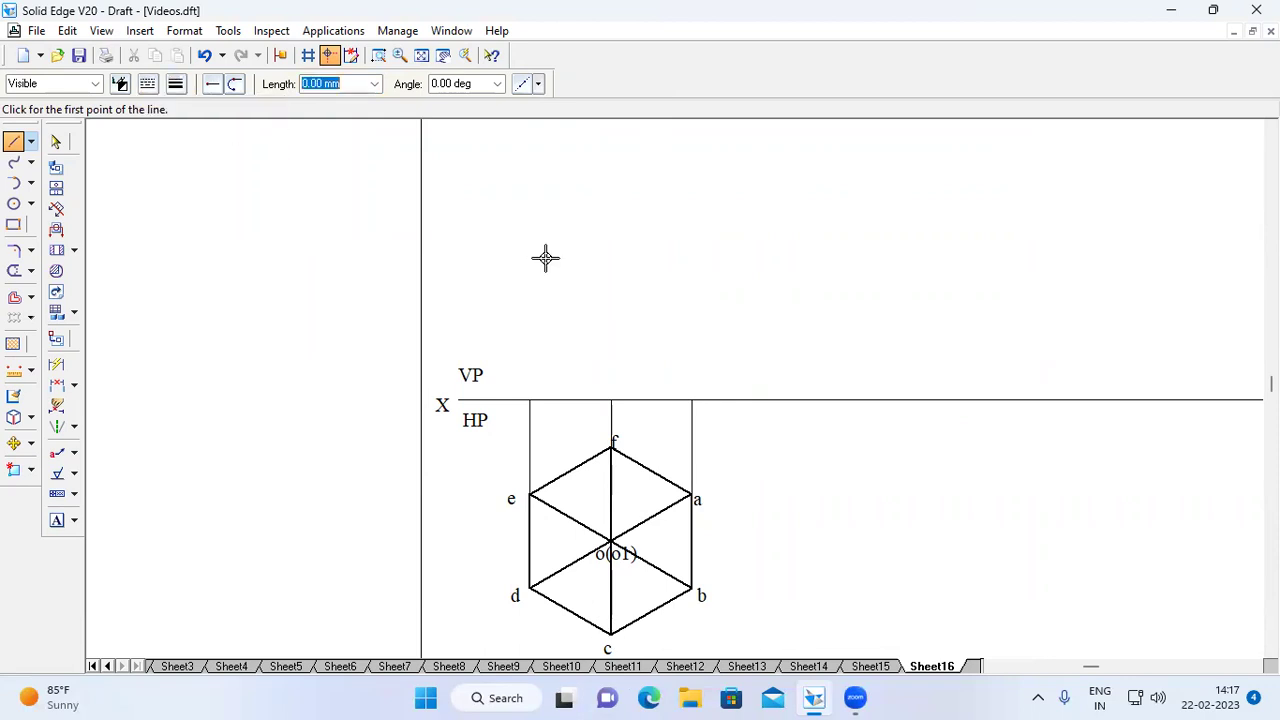
left_click(612, 400)
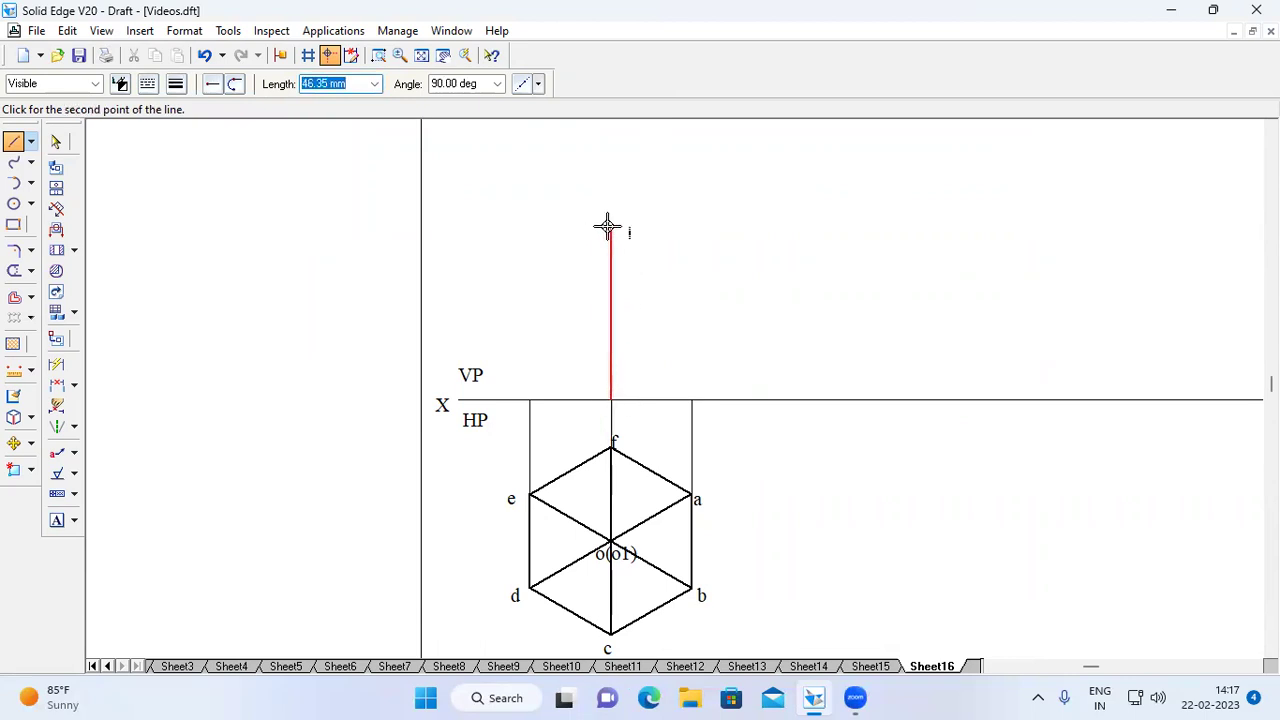
type("50")
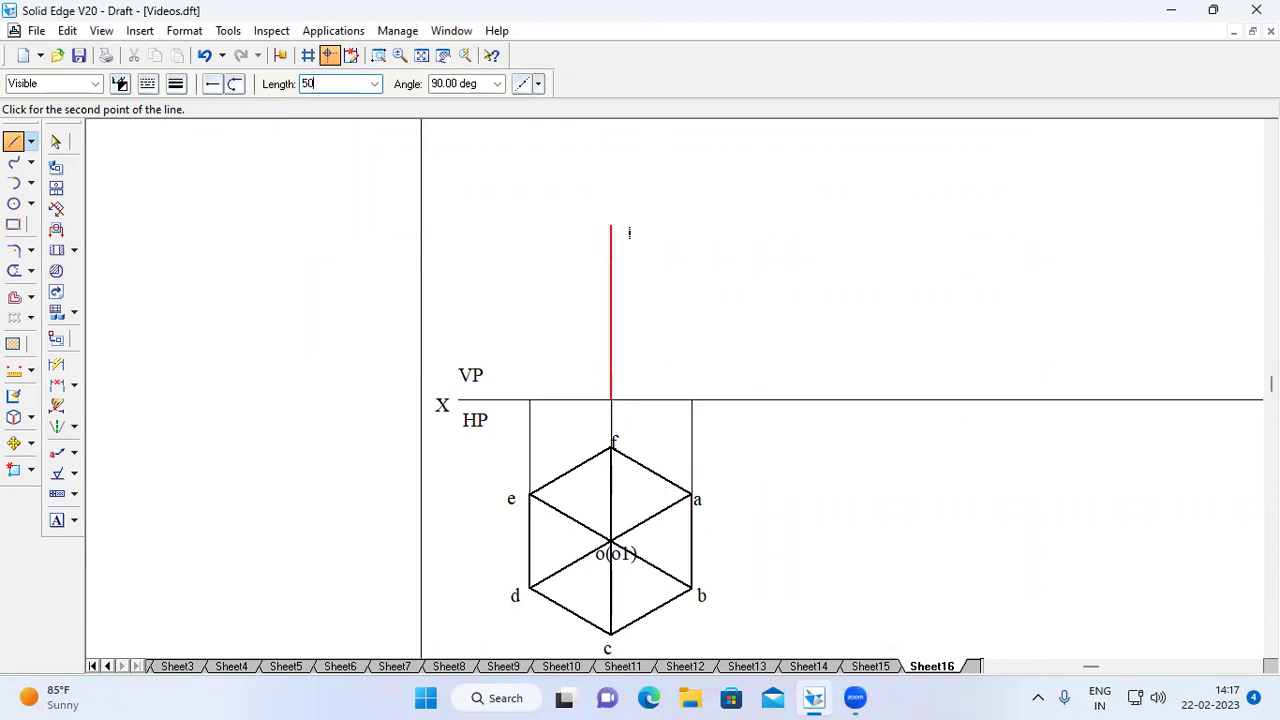
key("Tab")
left_click(608, 226)
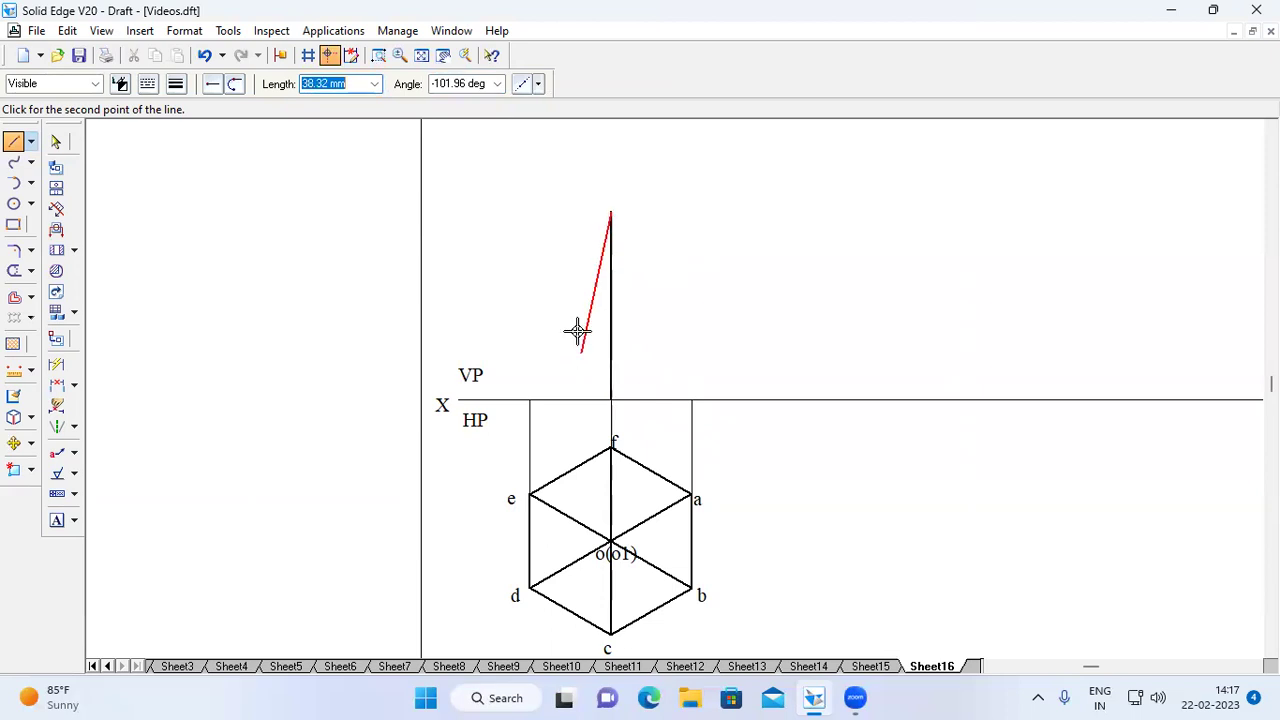
- Complete the front-view triangle with thick lines for the two slant edges and the base along XY between the outer projectors
left_click(529, 399)
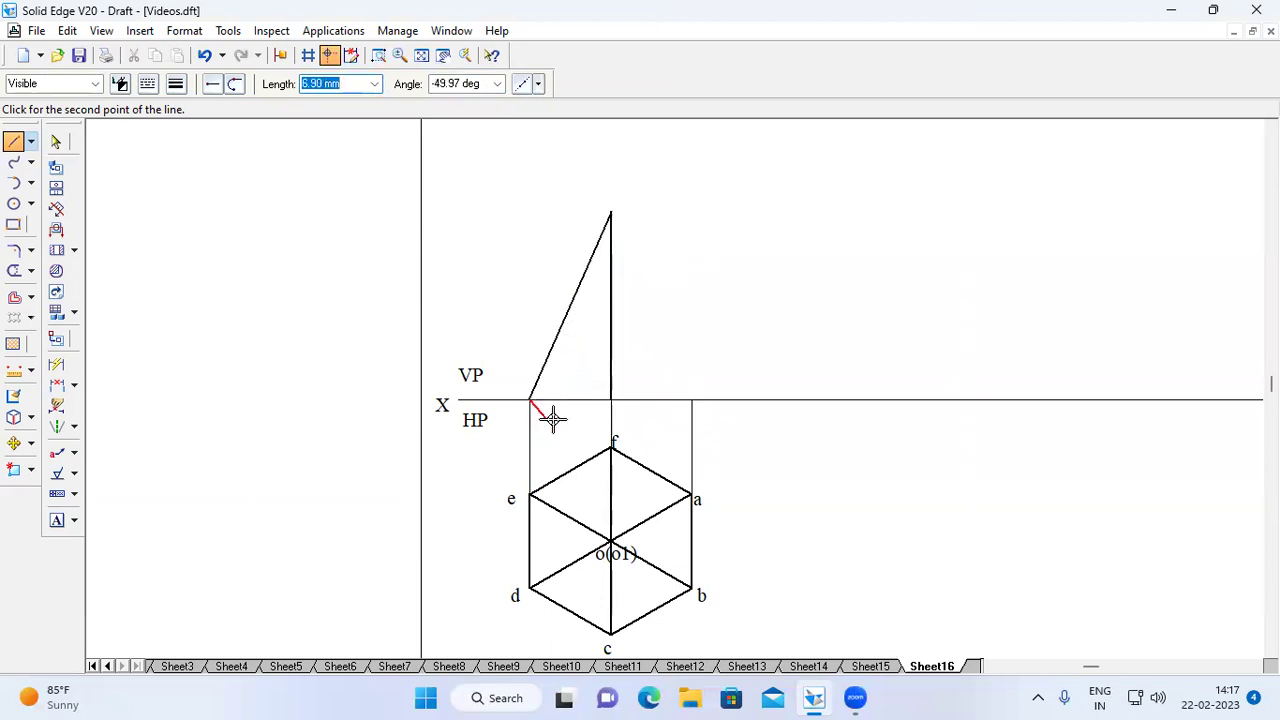
left_click(612, 400)
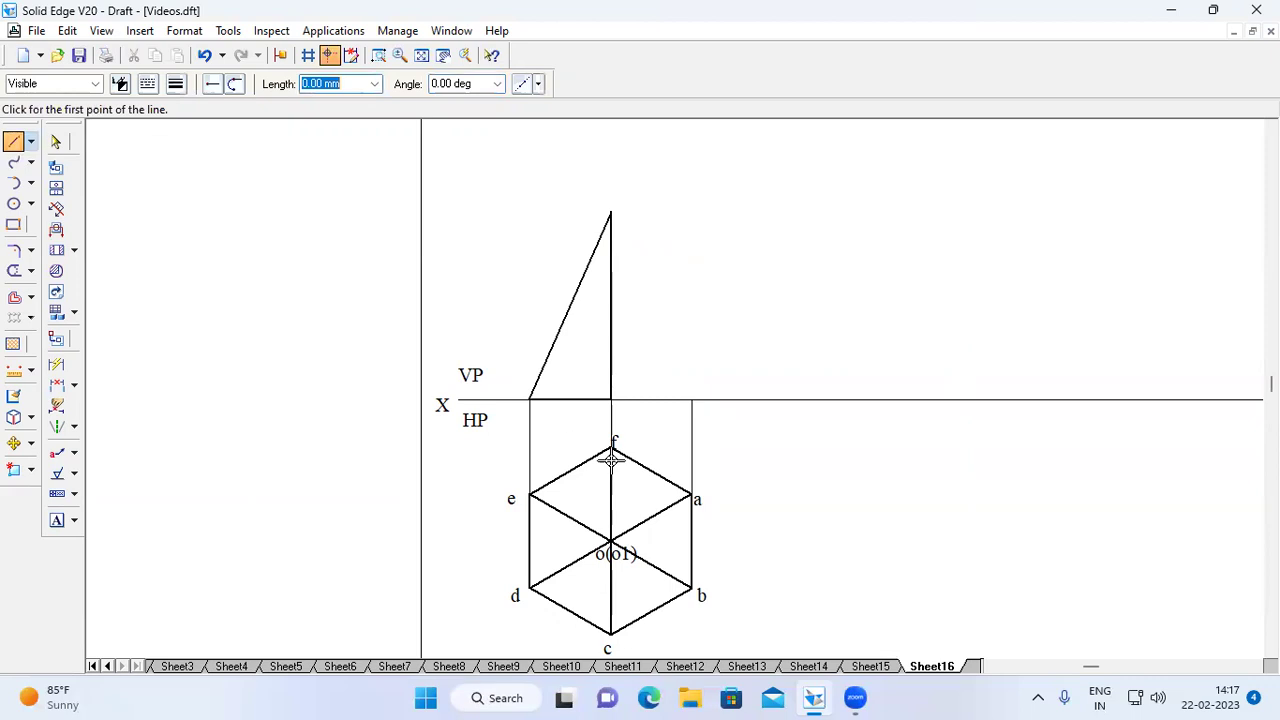
left_click(613, 401)
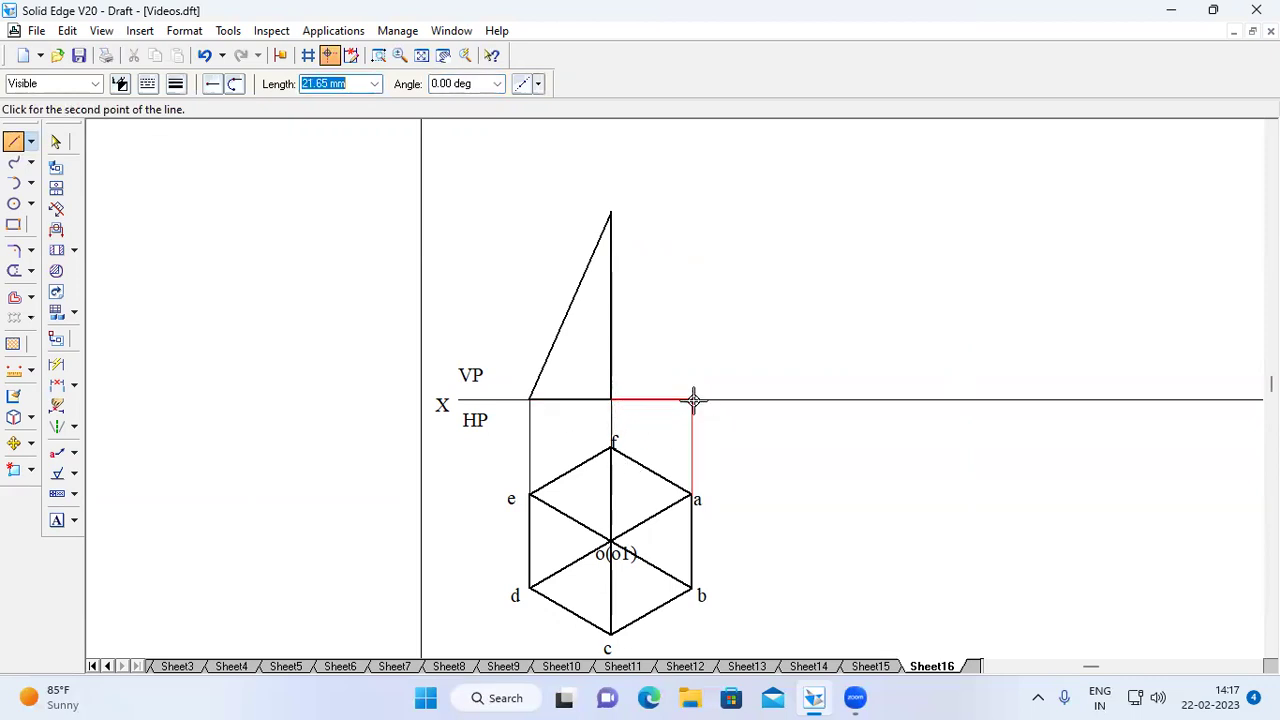
left_click(693, 400)
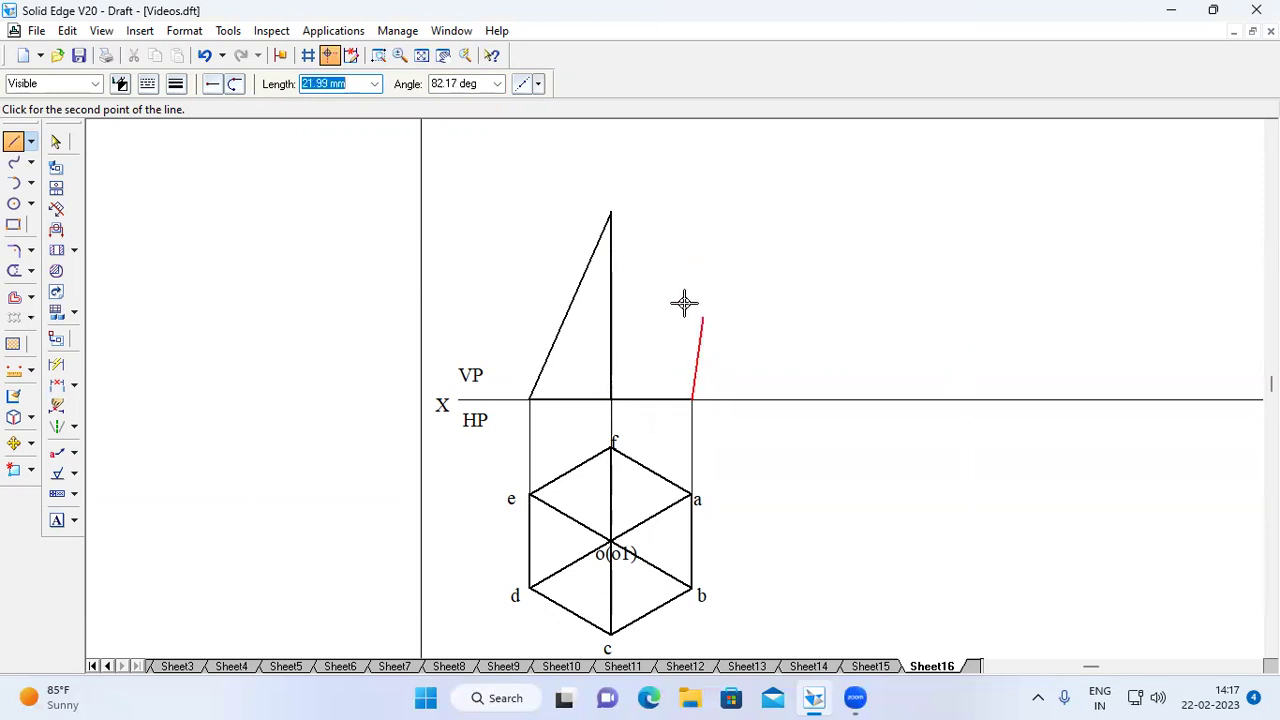
left_click(613, 215)
right_click(660, 206)
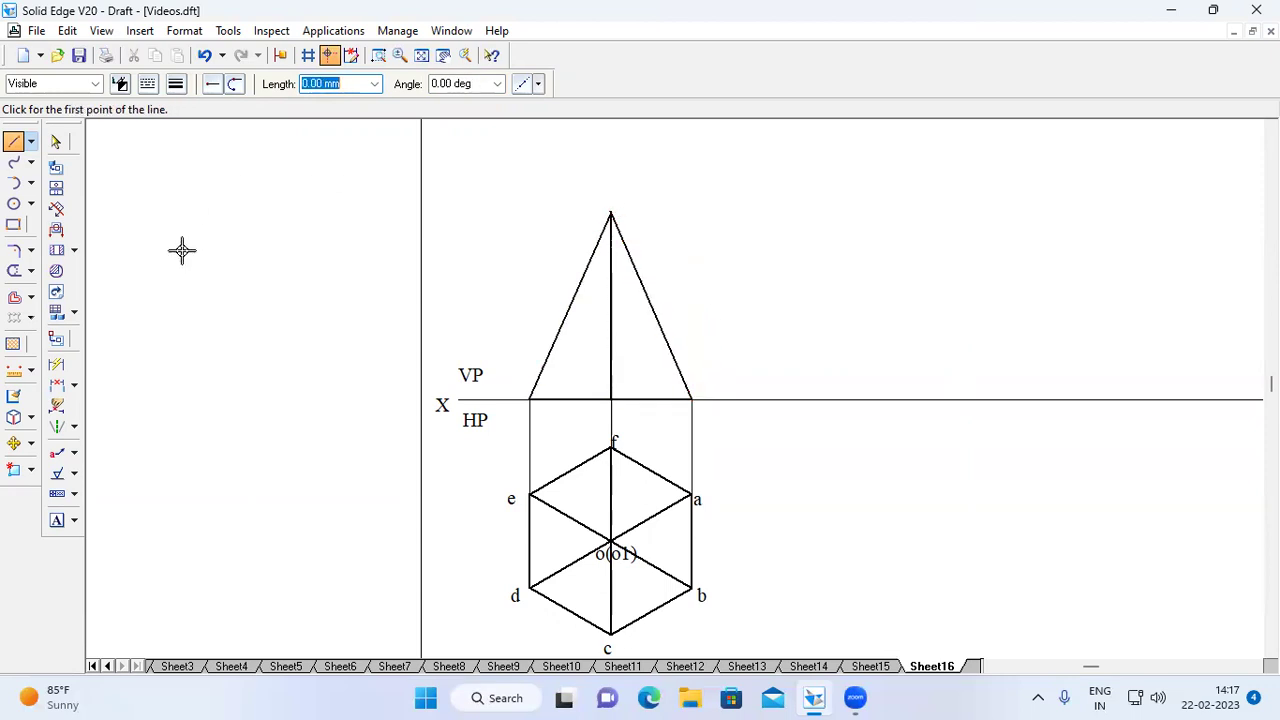
- Label the front view's right base corner b'(a') and the midpoint of its base c'(f')(o1')
left_click(56, 521)
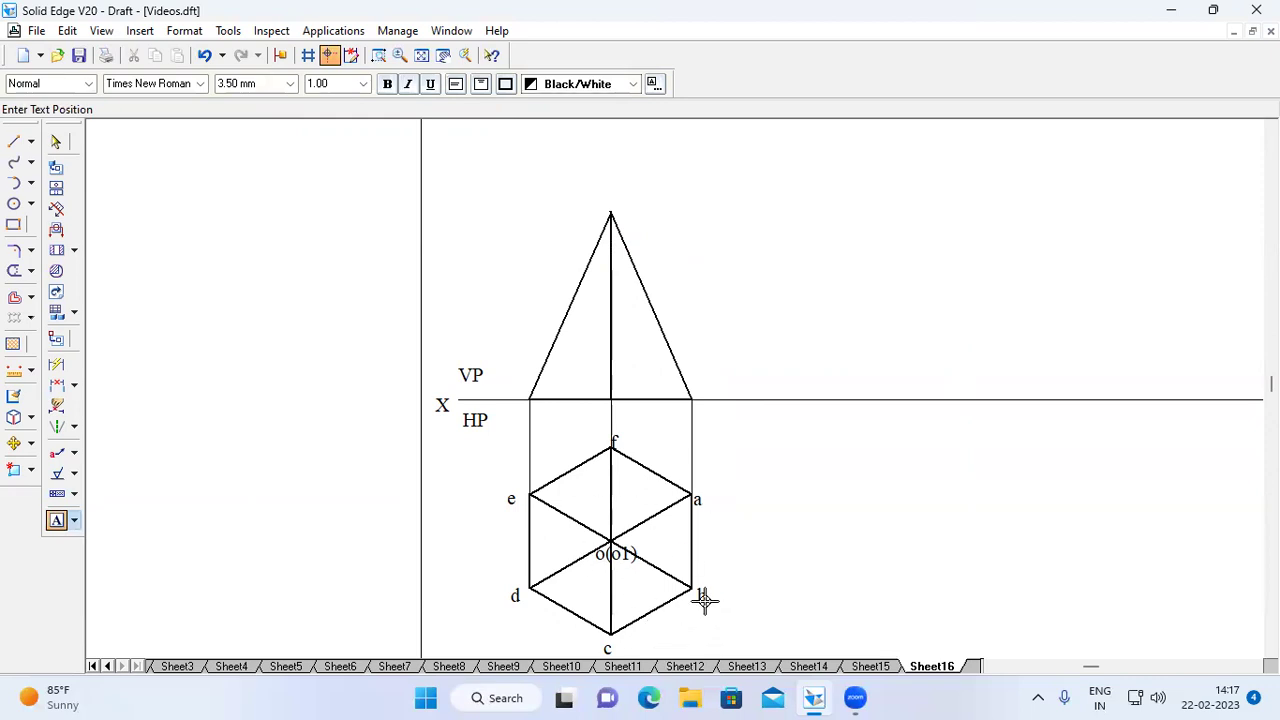
left_click_drag(693, 365, 760, 389)
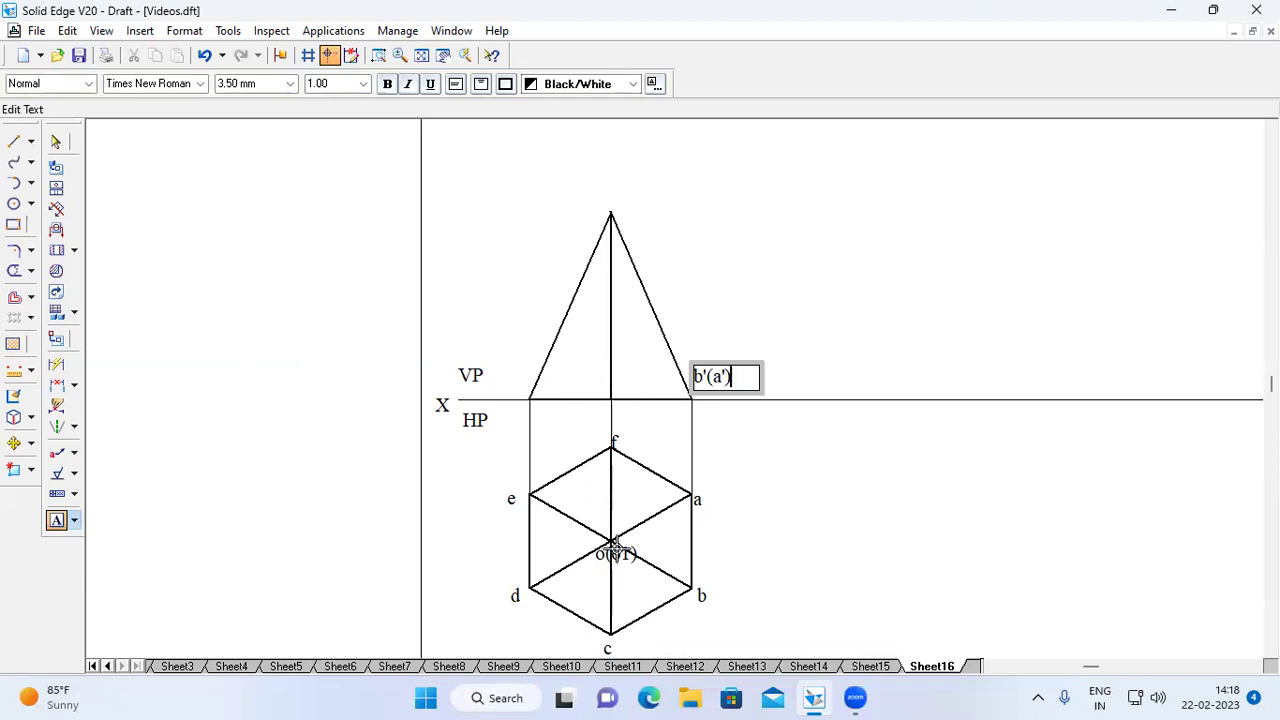
left_click(575, 372)
left_click(660, 393)
type("c'(f')(o1'")
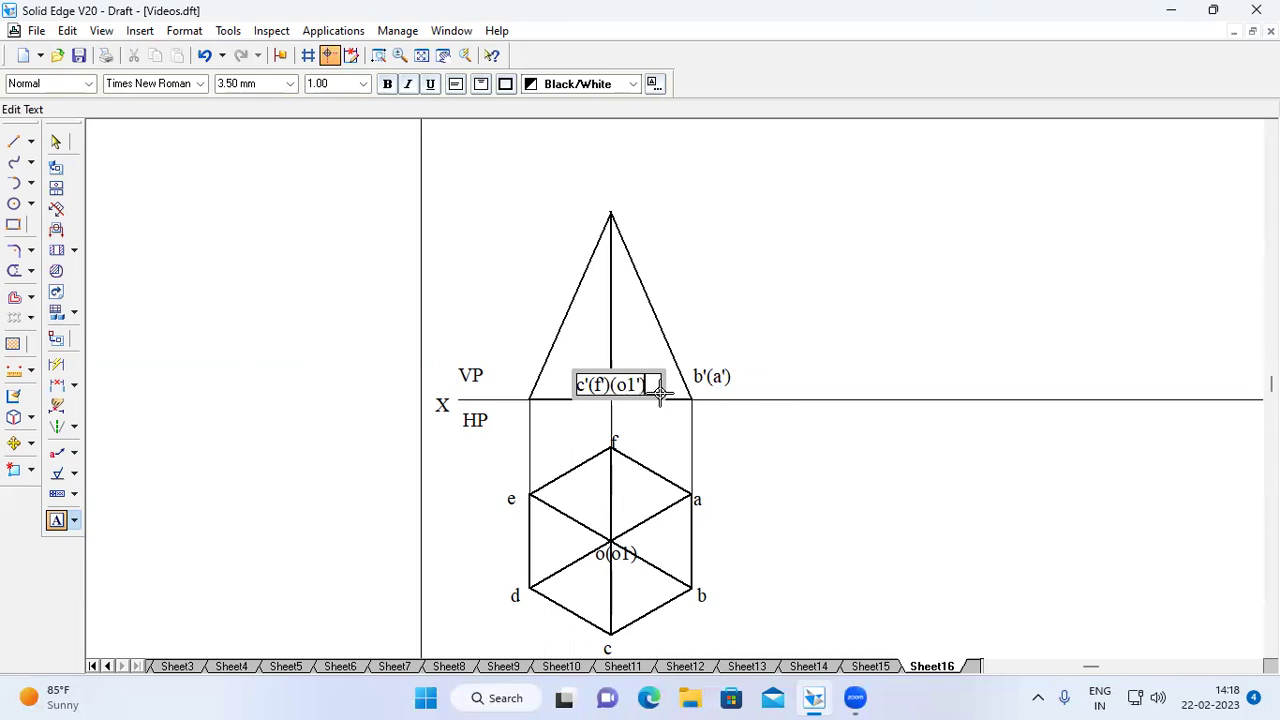
- Label the front view's left base corner d'(e') and the apex o'
left_click(500, 376)
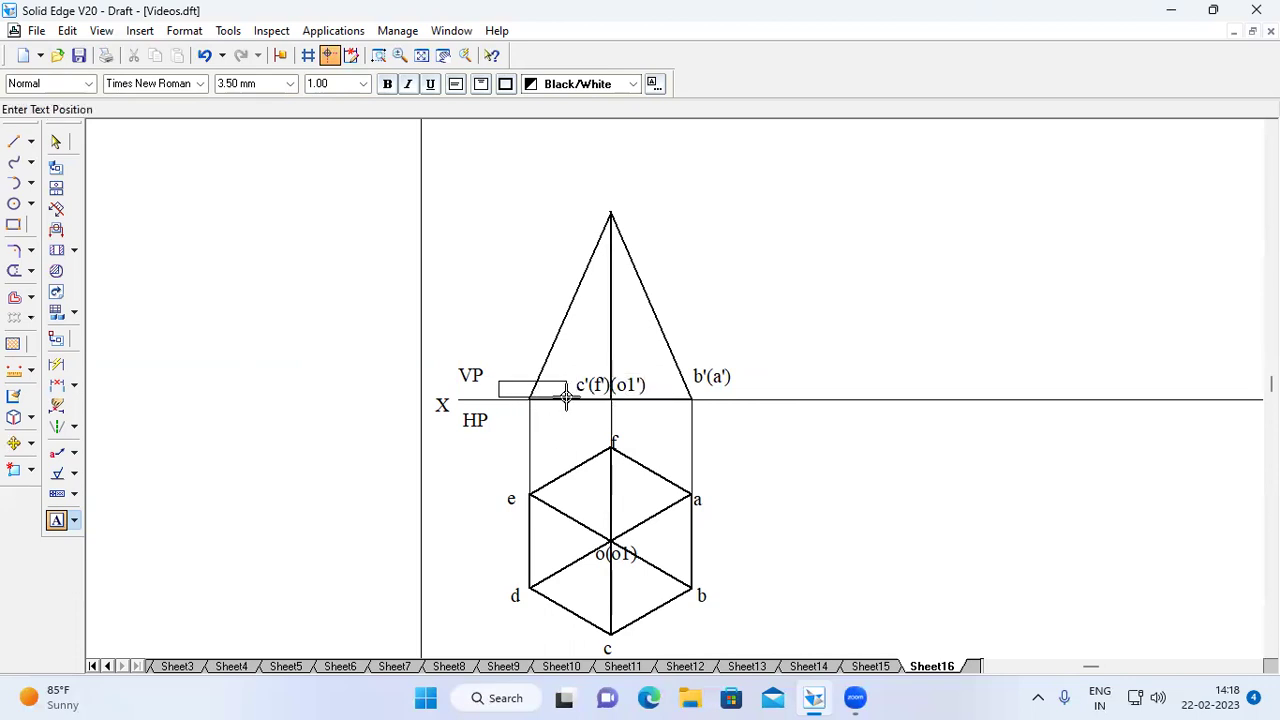
left_click(566, 398)
type("d'(e")
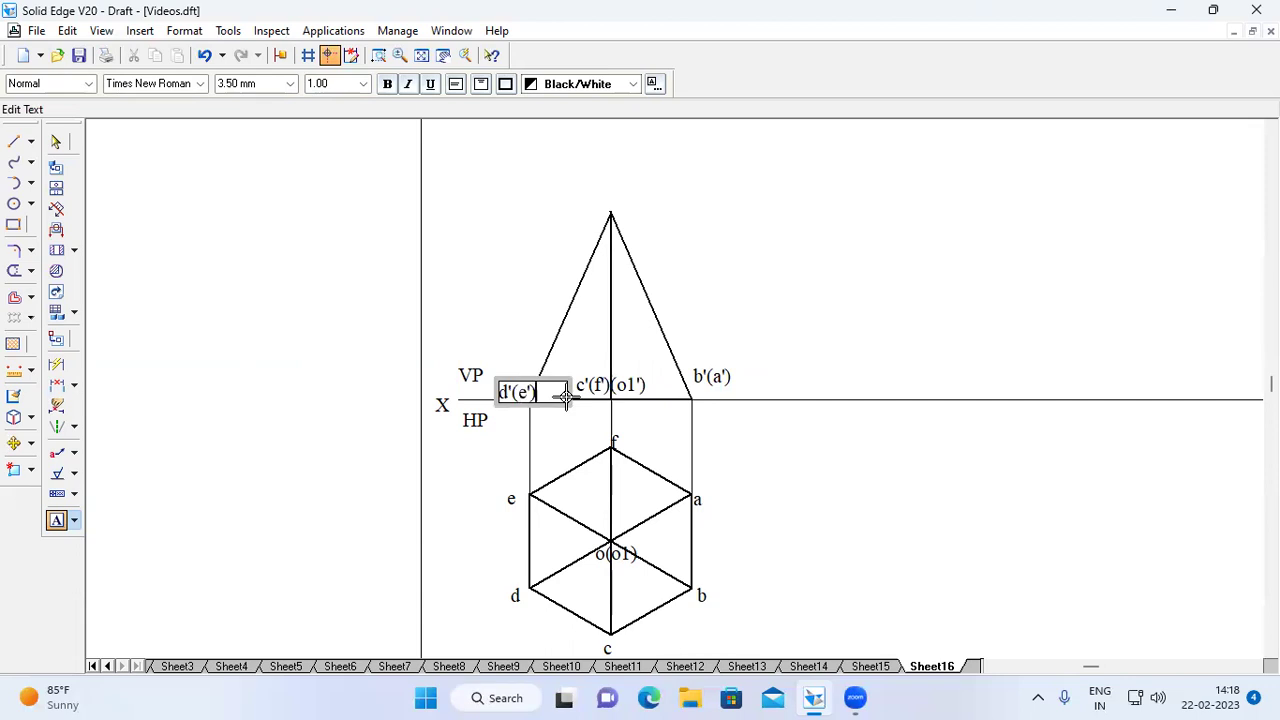
left_click(606, 198)
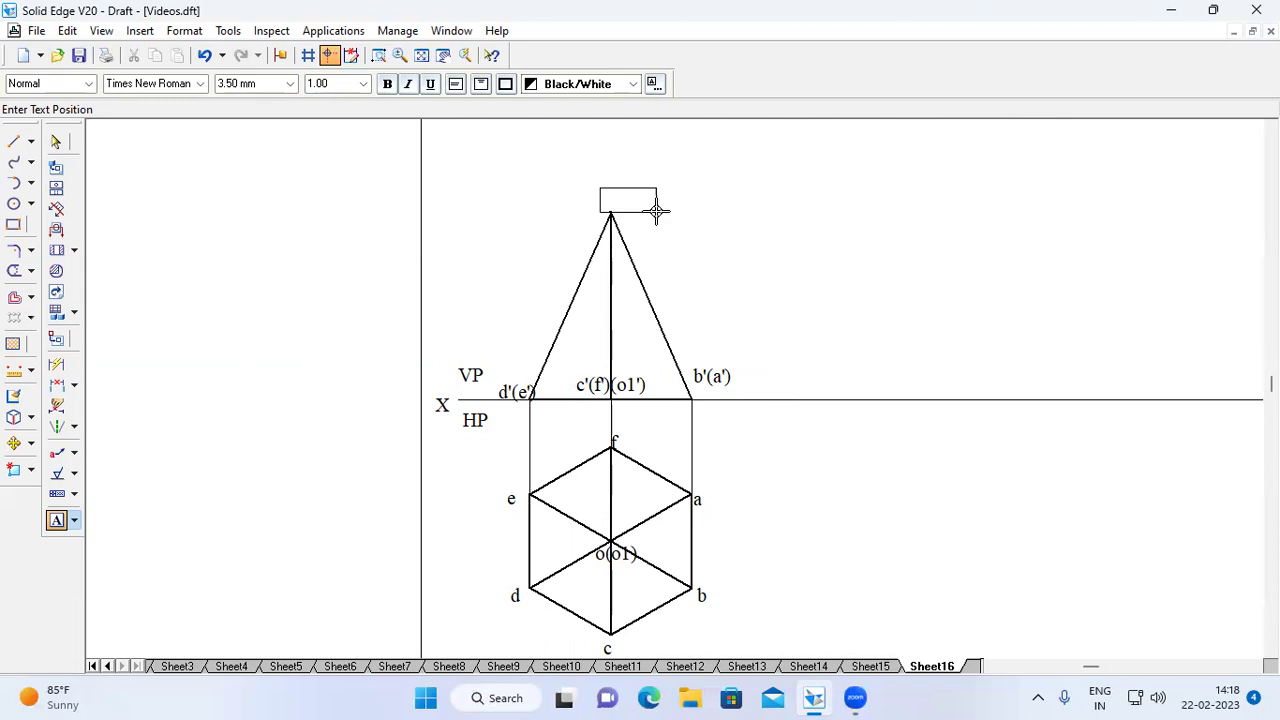
left_click(658, 207)
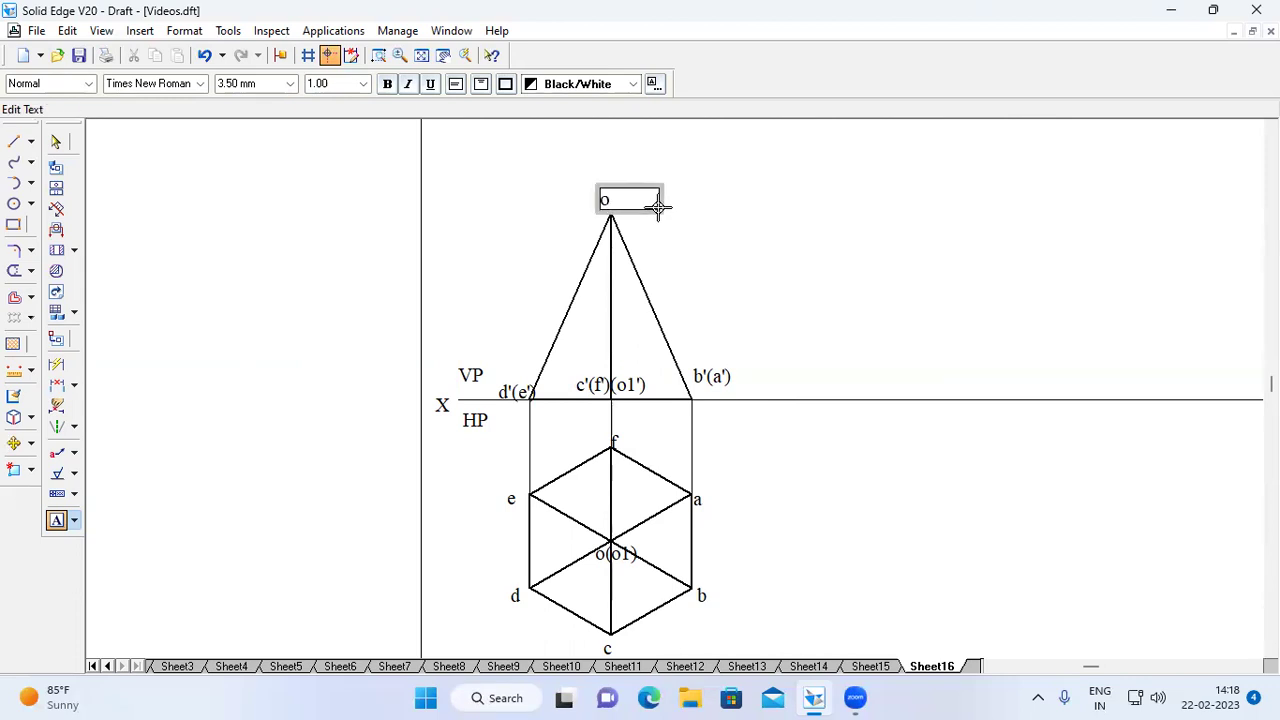
type("o'")
left_click(760, 246)
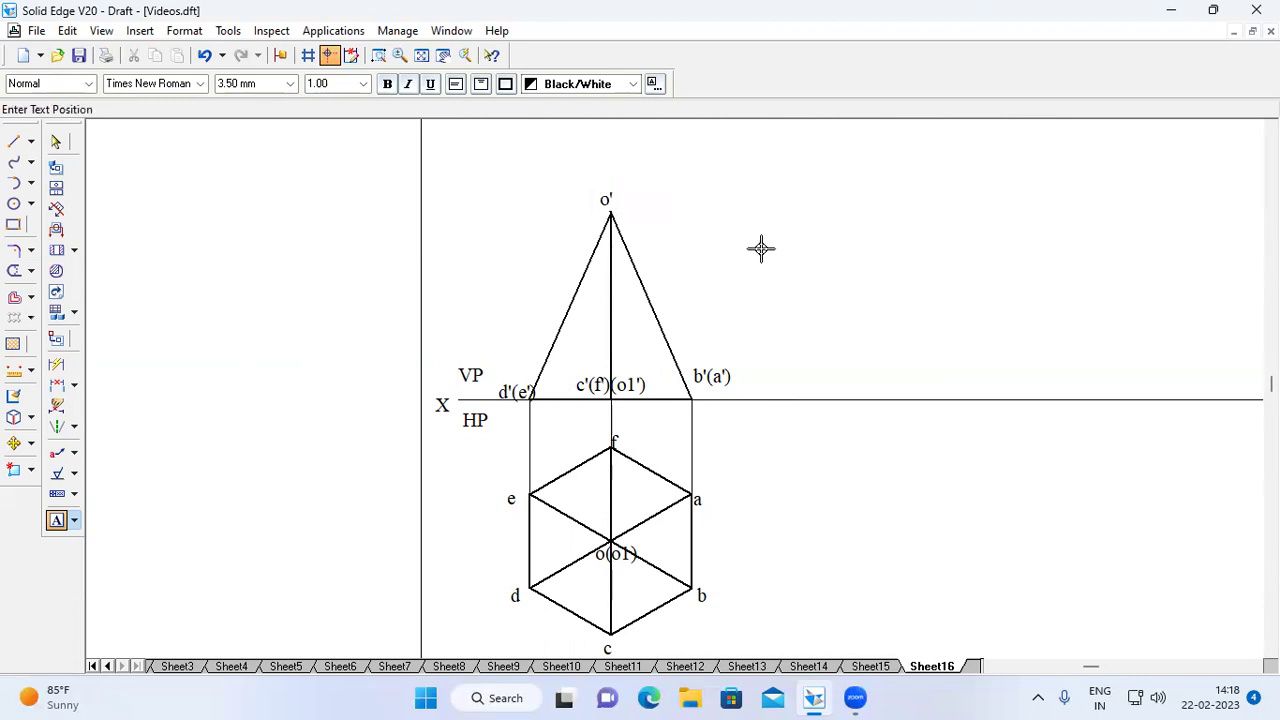
left_click(760, 252)
- Dimension the axis height in the front view and the hexagon's left side ed in the top view
left_click(56, 364)
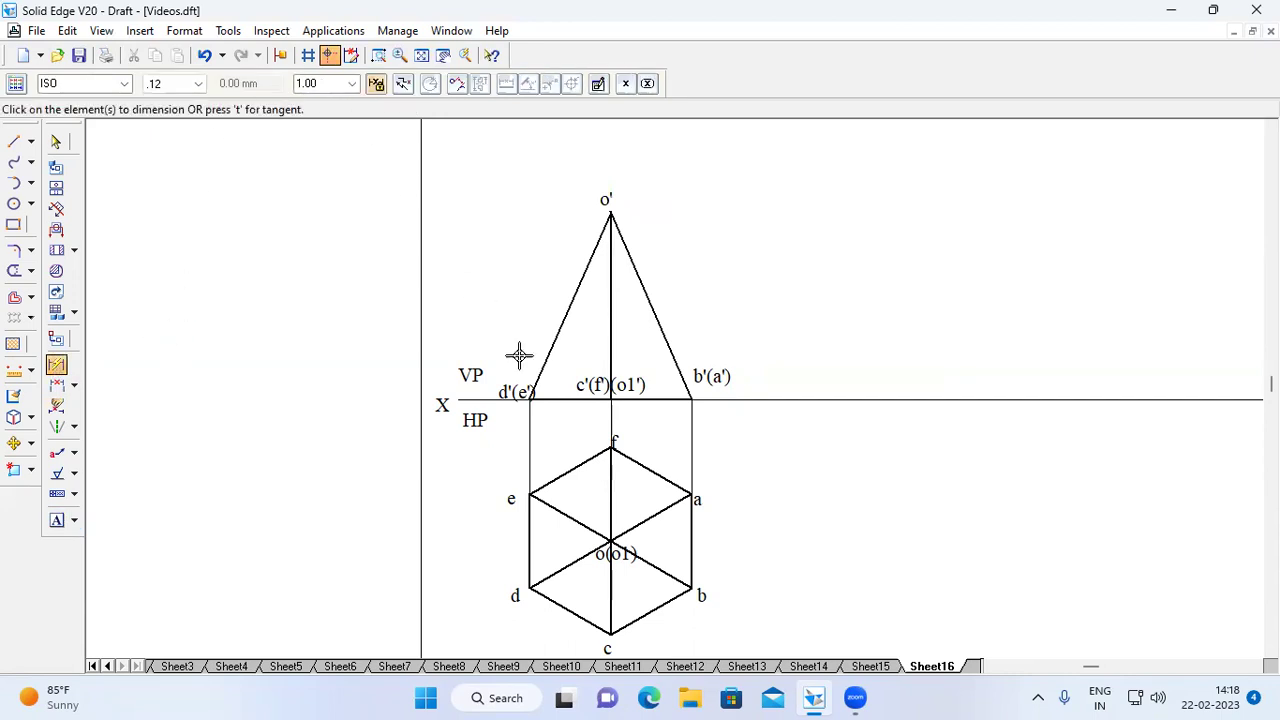
left_click(610, 335)
left_click(490, 340)
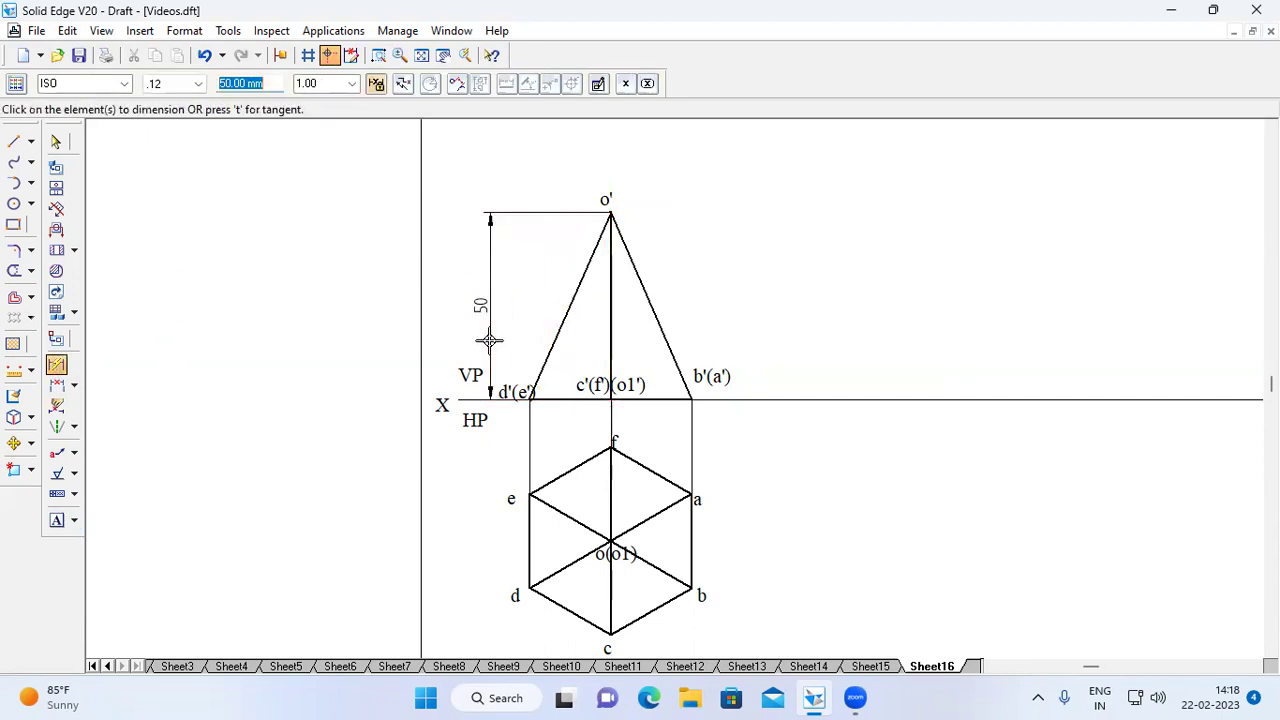
left_click(529, 542)
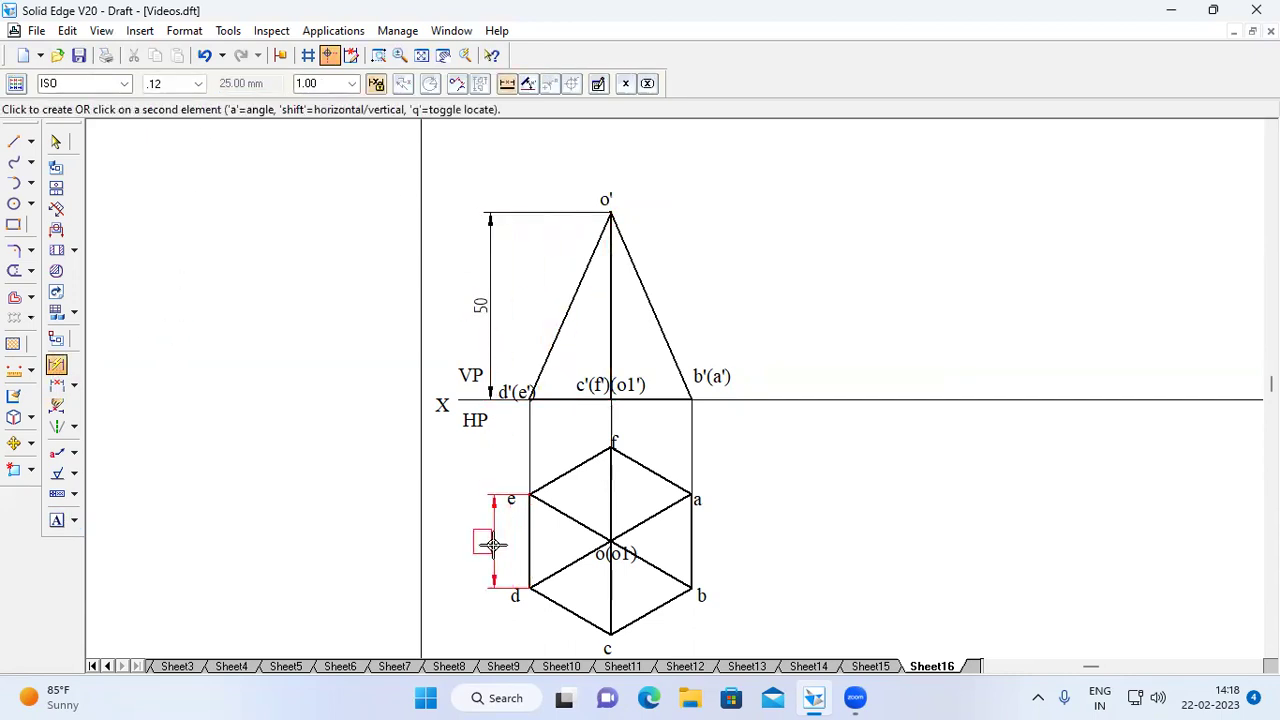
left_click(489, 541)
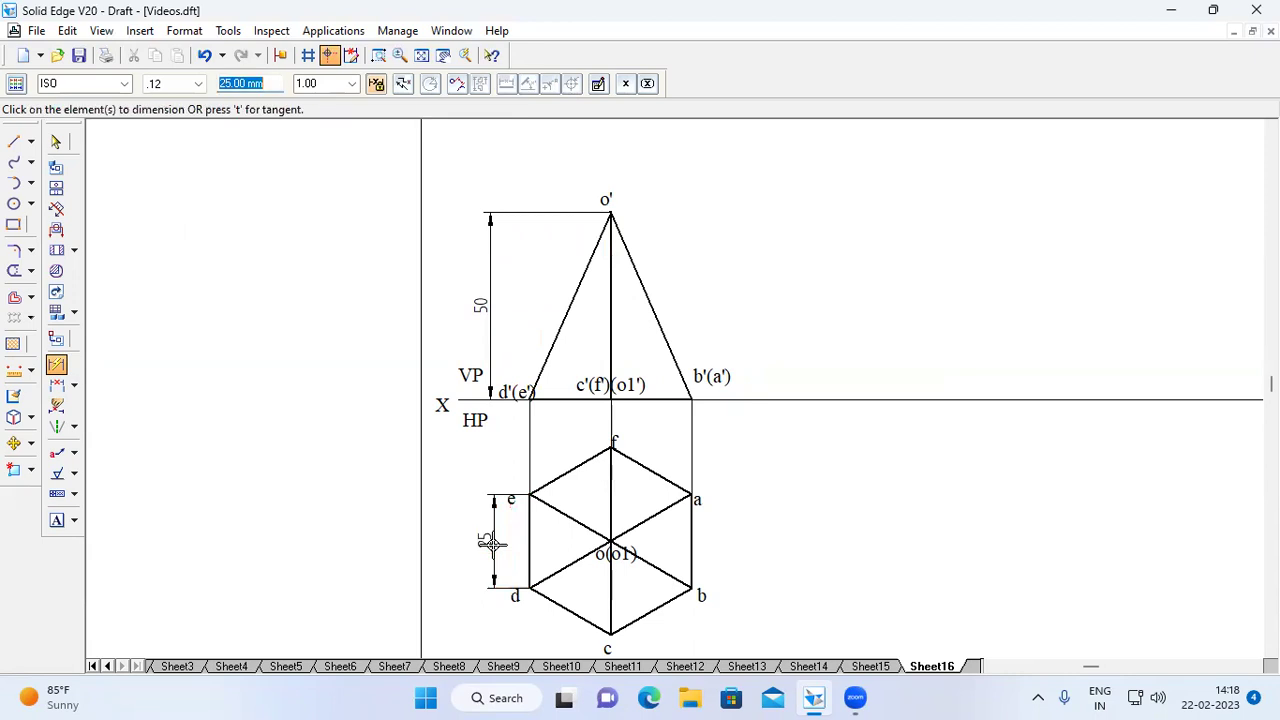
- Copy the front-view triangle with its labels about 61 mm to the right along XY, using b'(a') as the base point
left_click(421, 55)
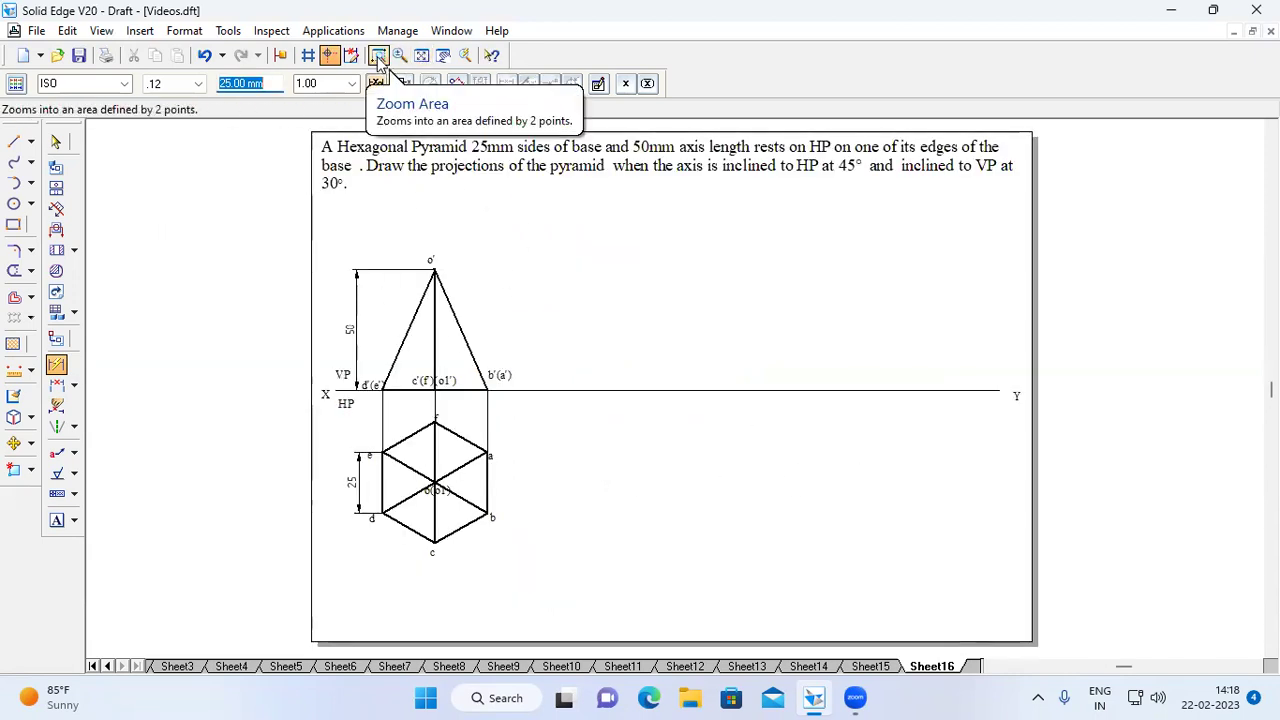
left_click(378, 56)
left_click_drag(371, 310, 783, 574)
right_click(838, 527)
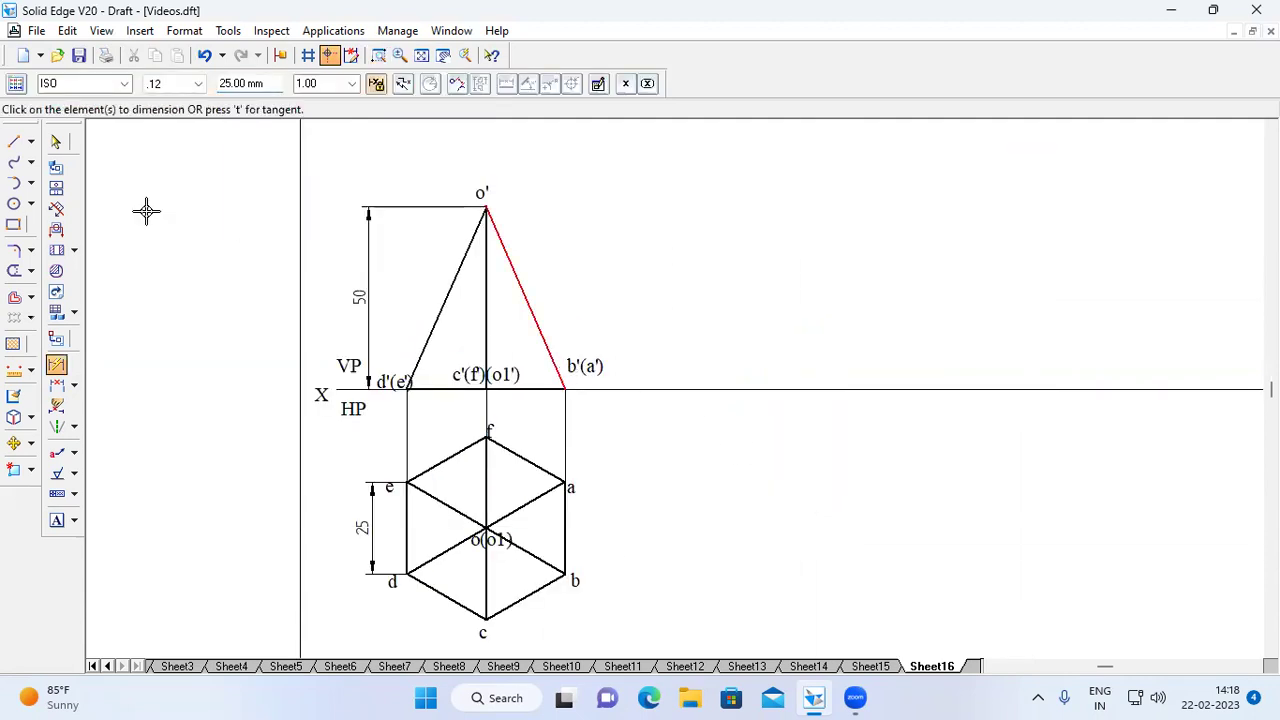
left_click(56, 143)
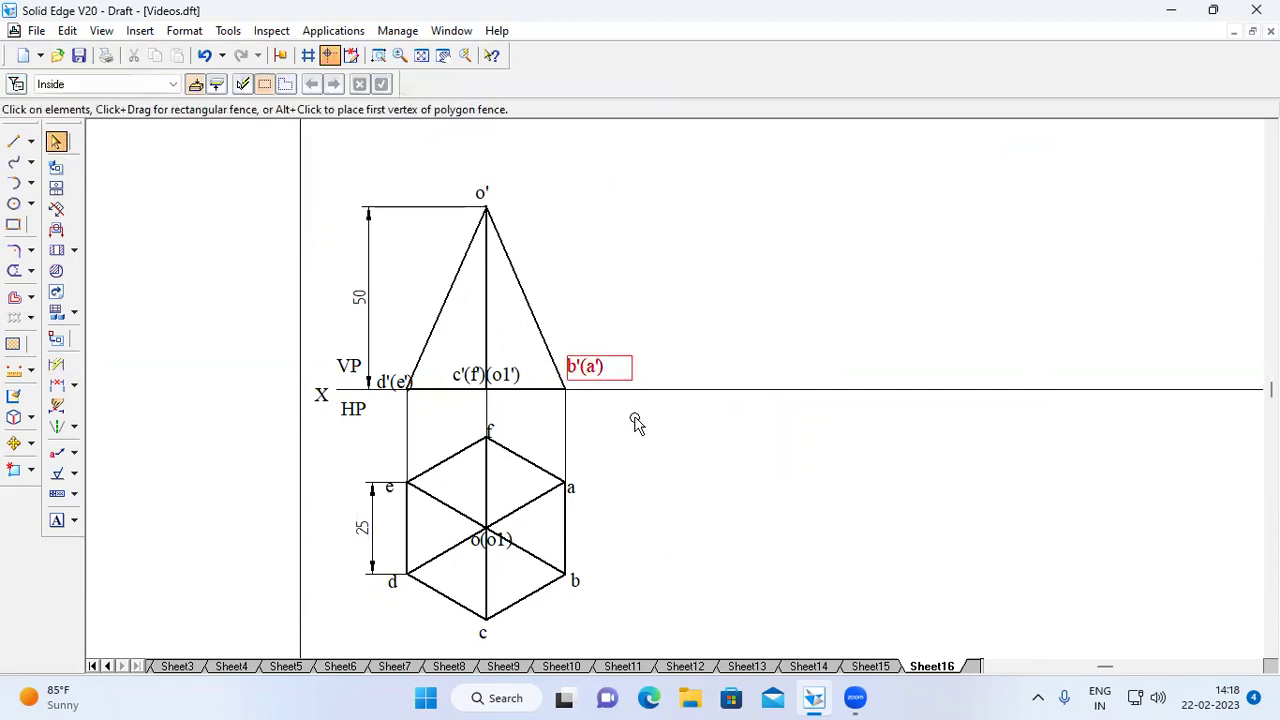
left_click_drag(646, 424, 371, 180)
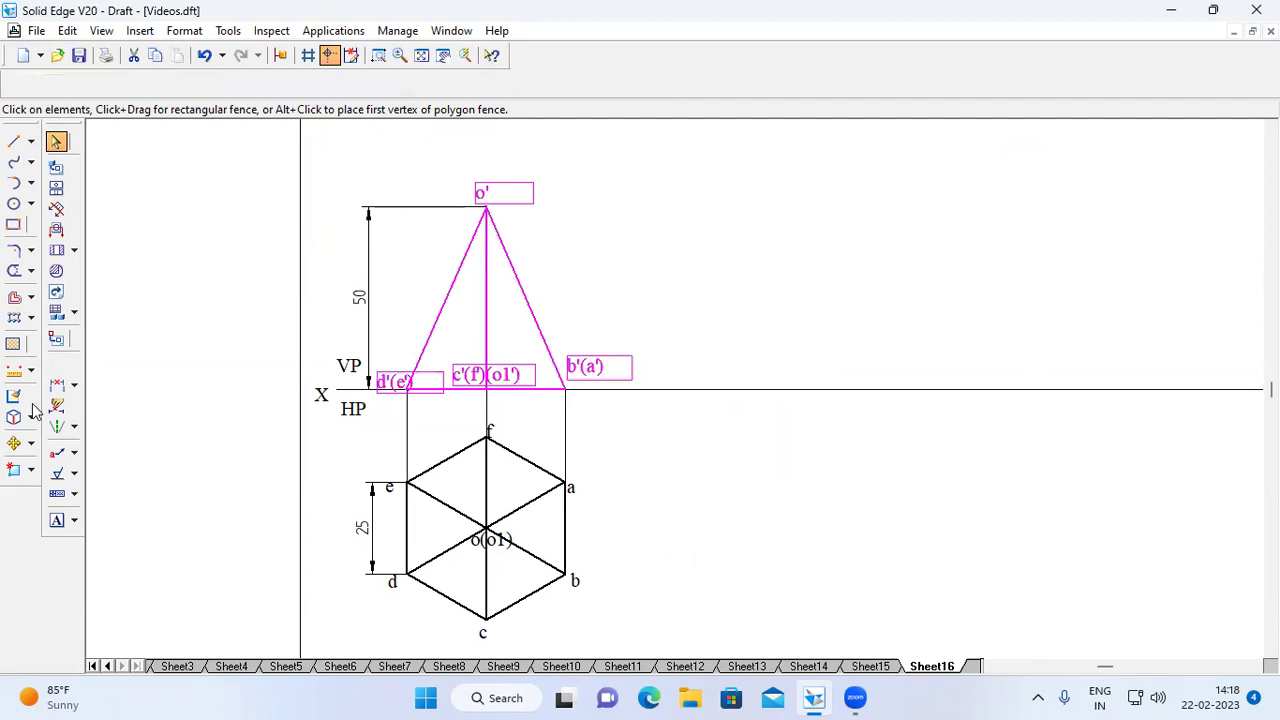
left_click(31, 443)
left_click(80, 446)
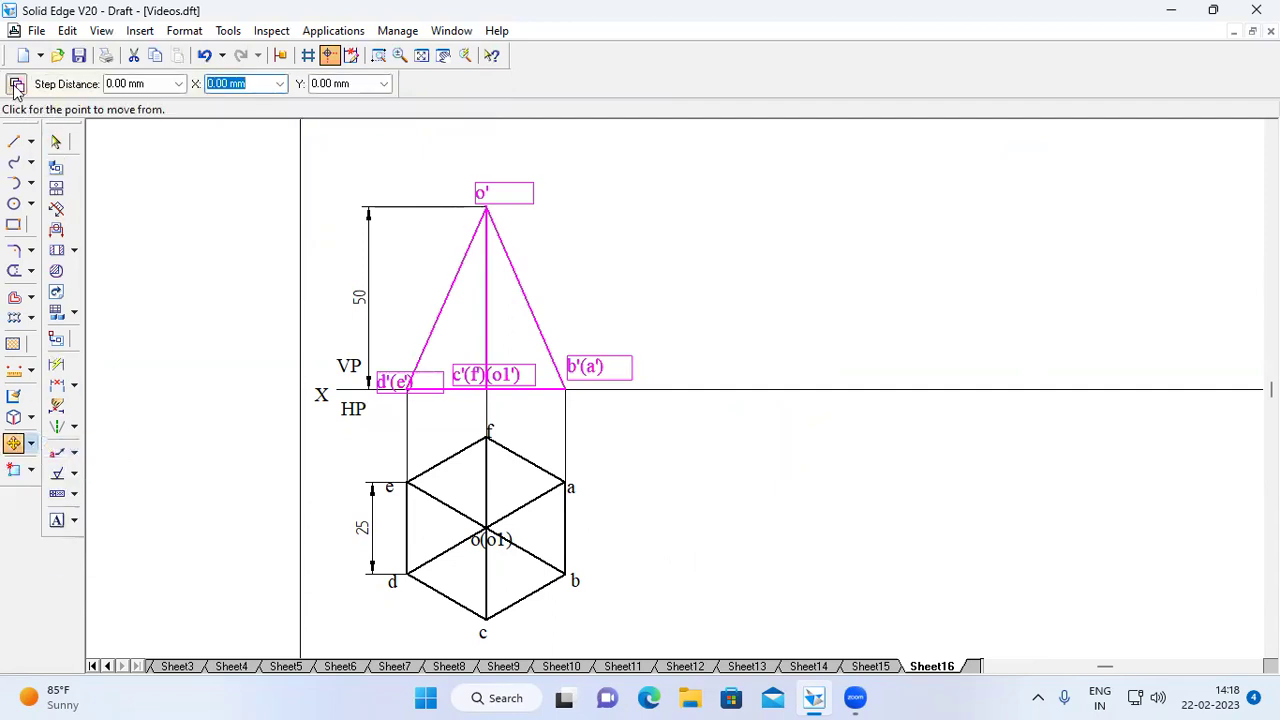
left_click(566, 388)
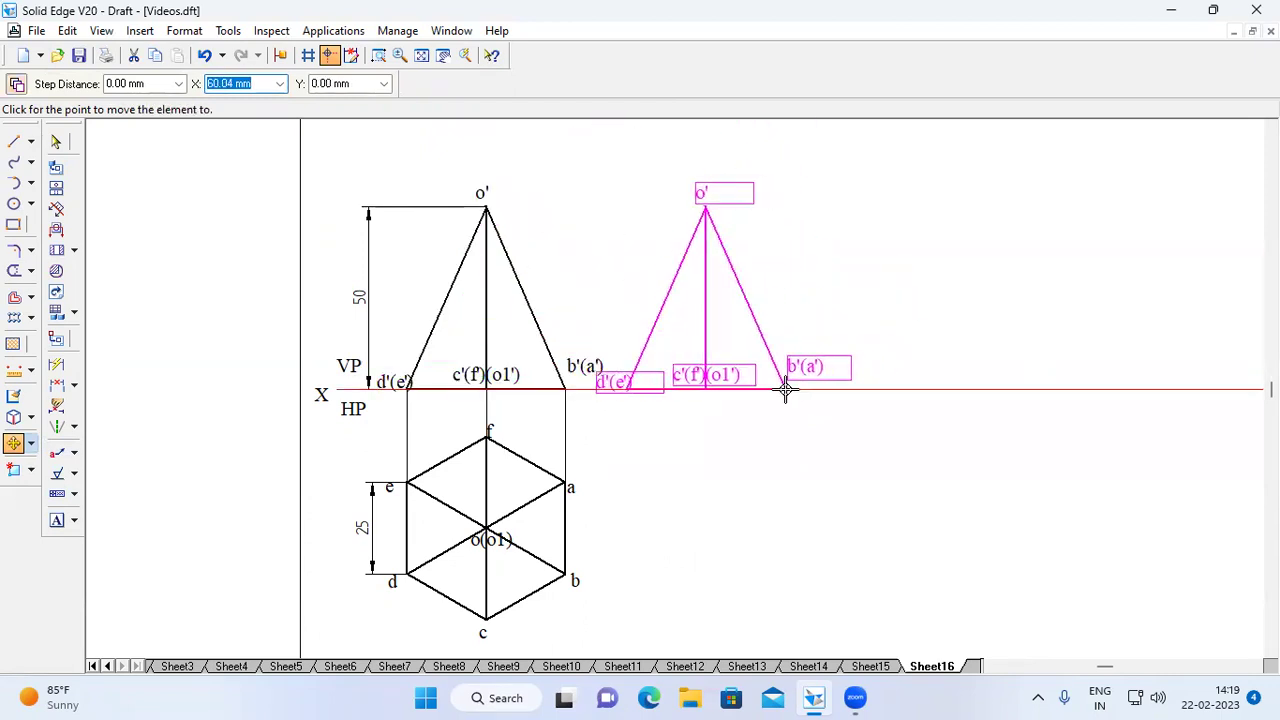
left_click(790, 390)
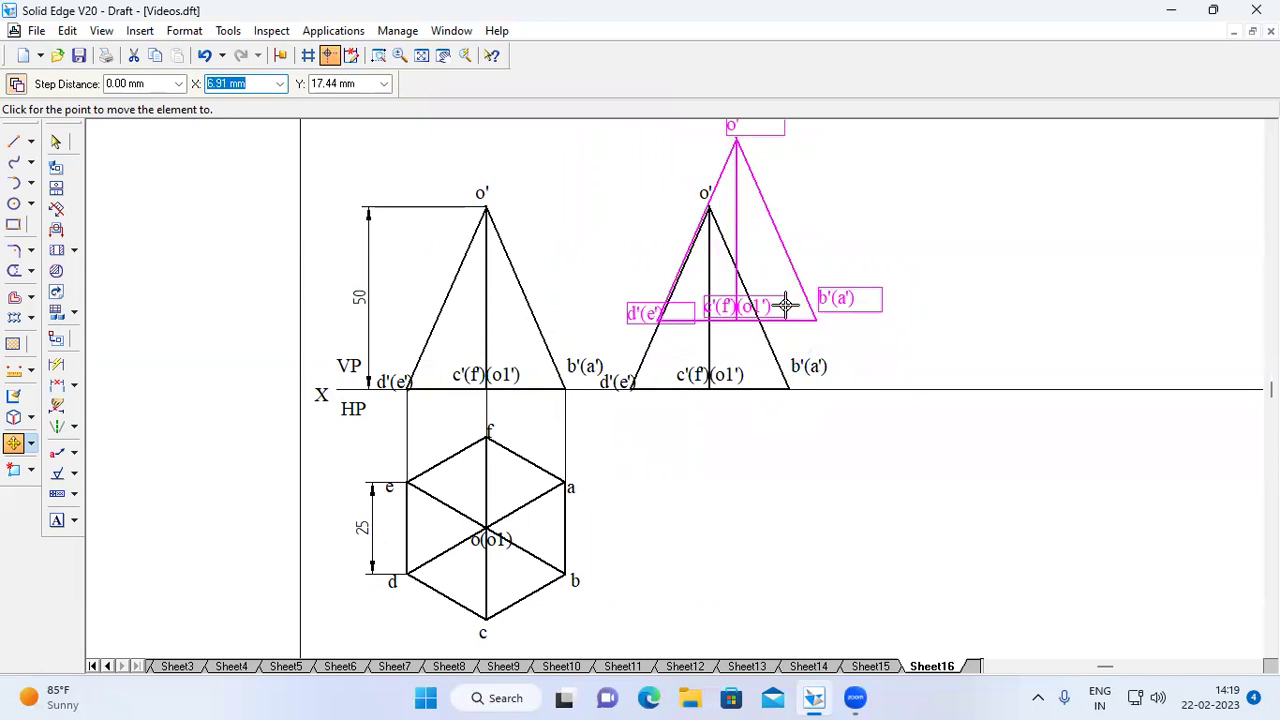
- Rotate the copied front view 45° clockwise about its b'(a') corner, keeping the view above XY
left_click(31, 446)
left_click(80, 466)
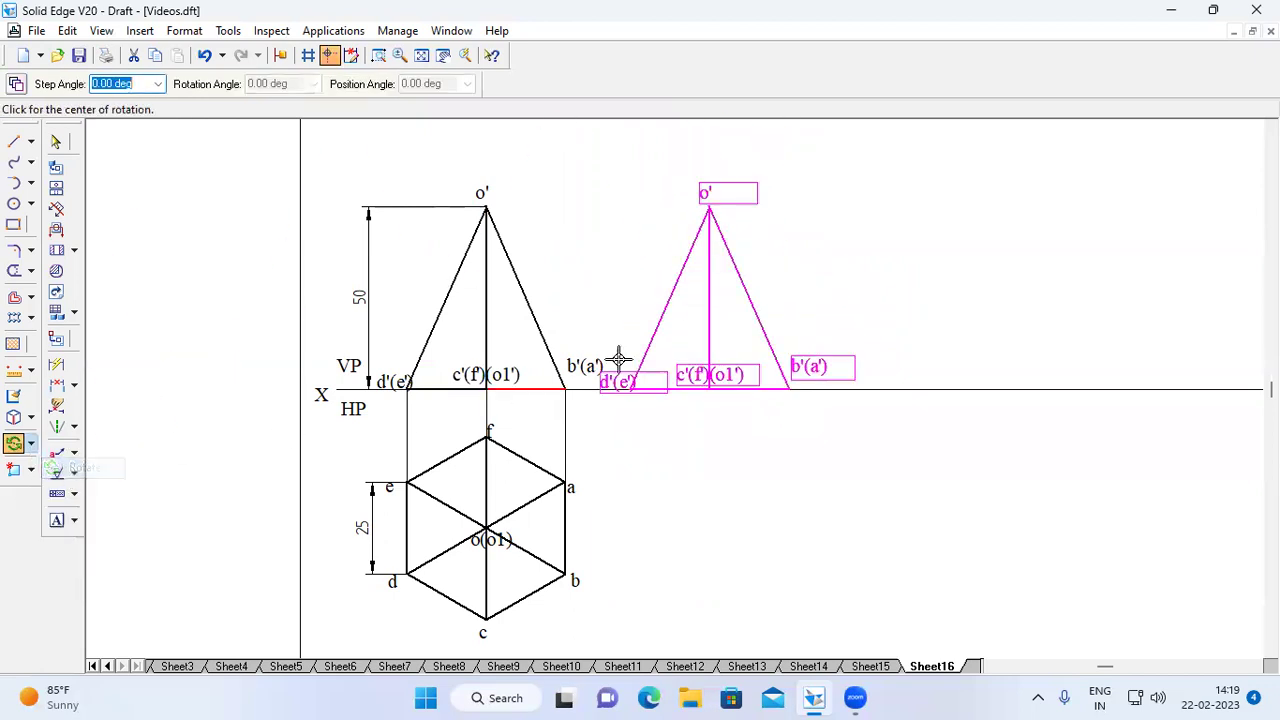
left_click(791, 389)
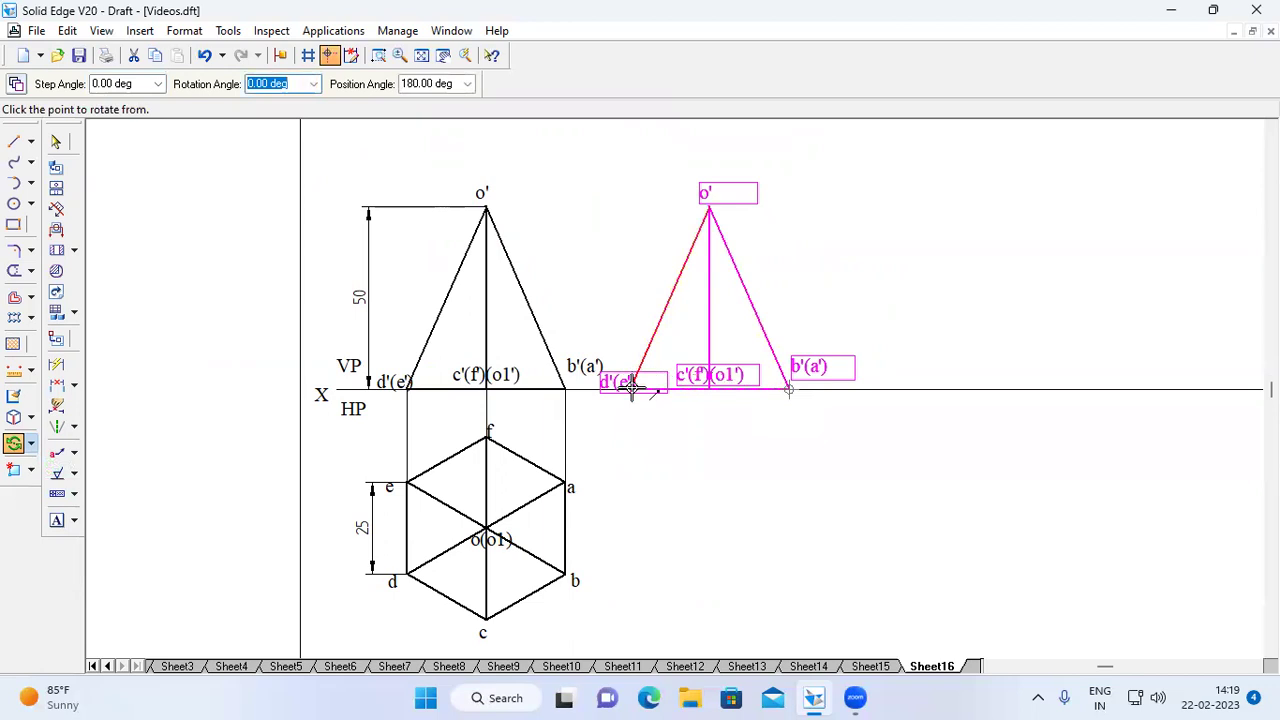
left_click(631, 389)
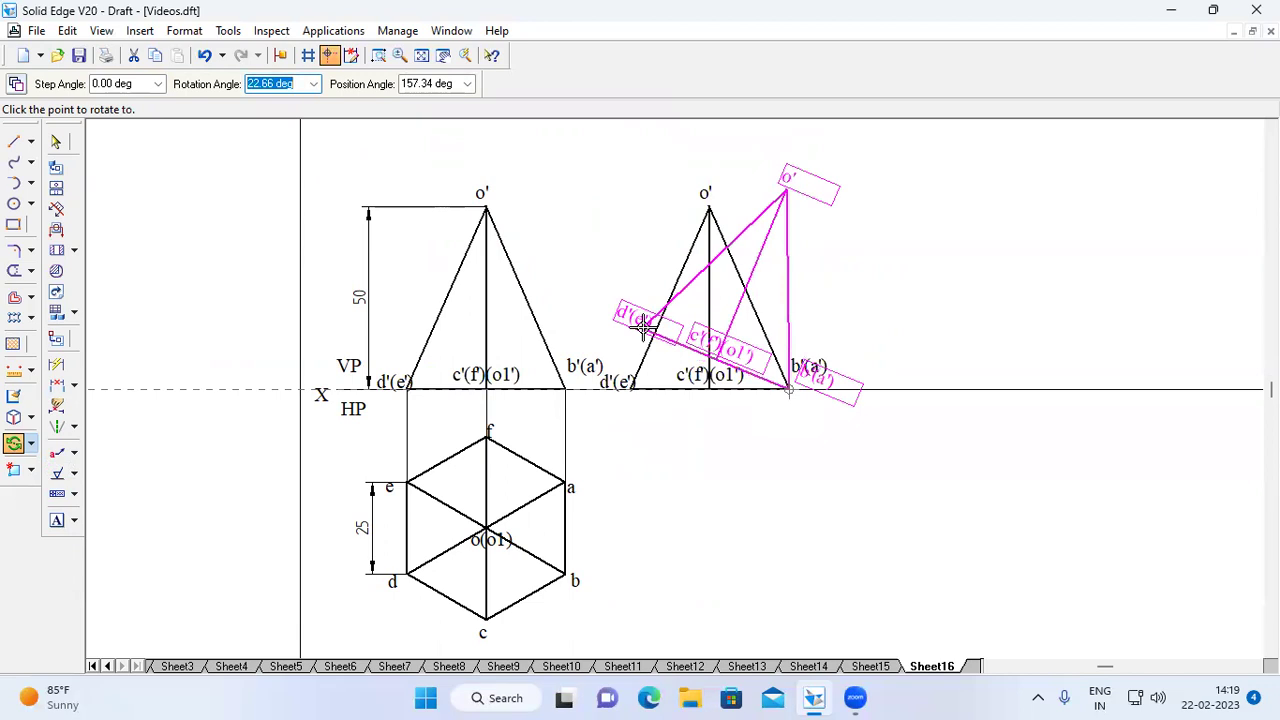
type("45")
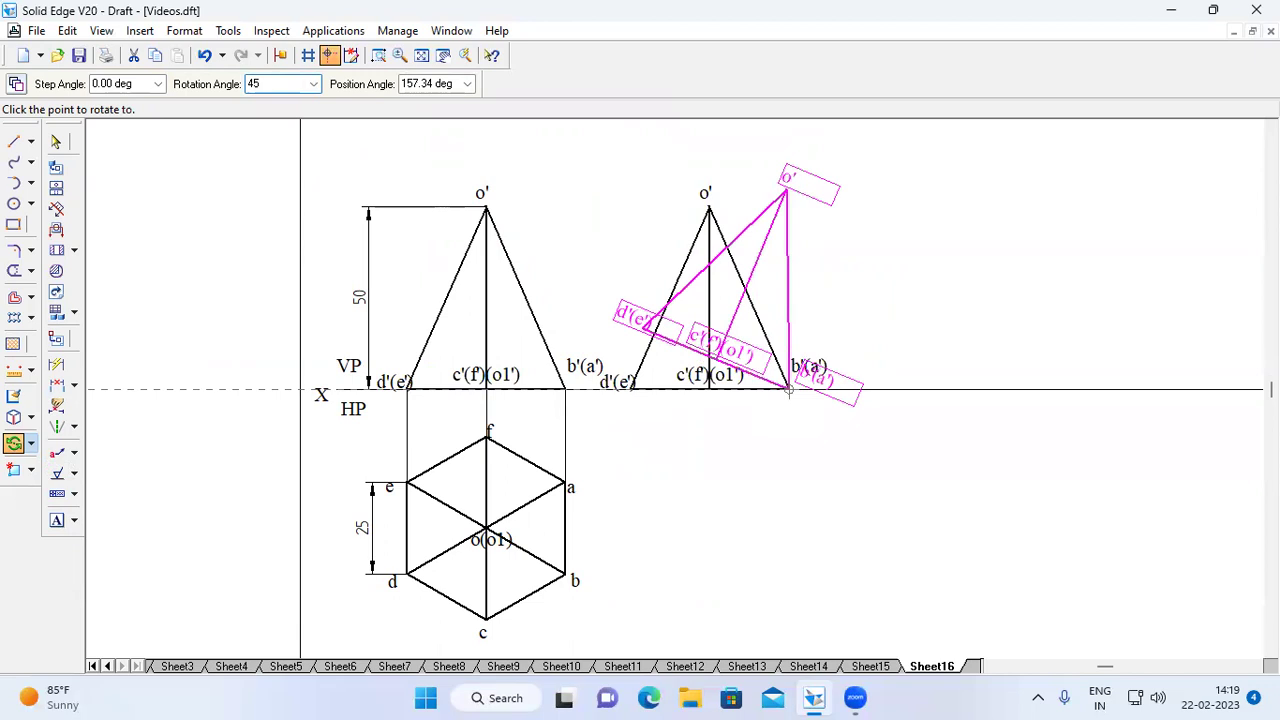
key("Return")
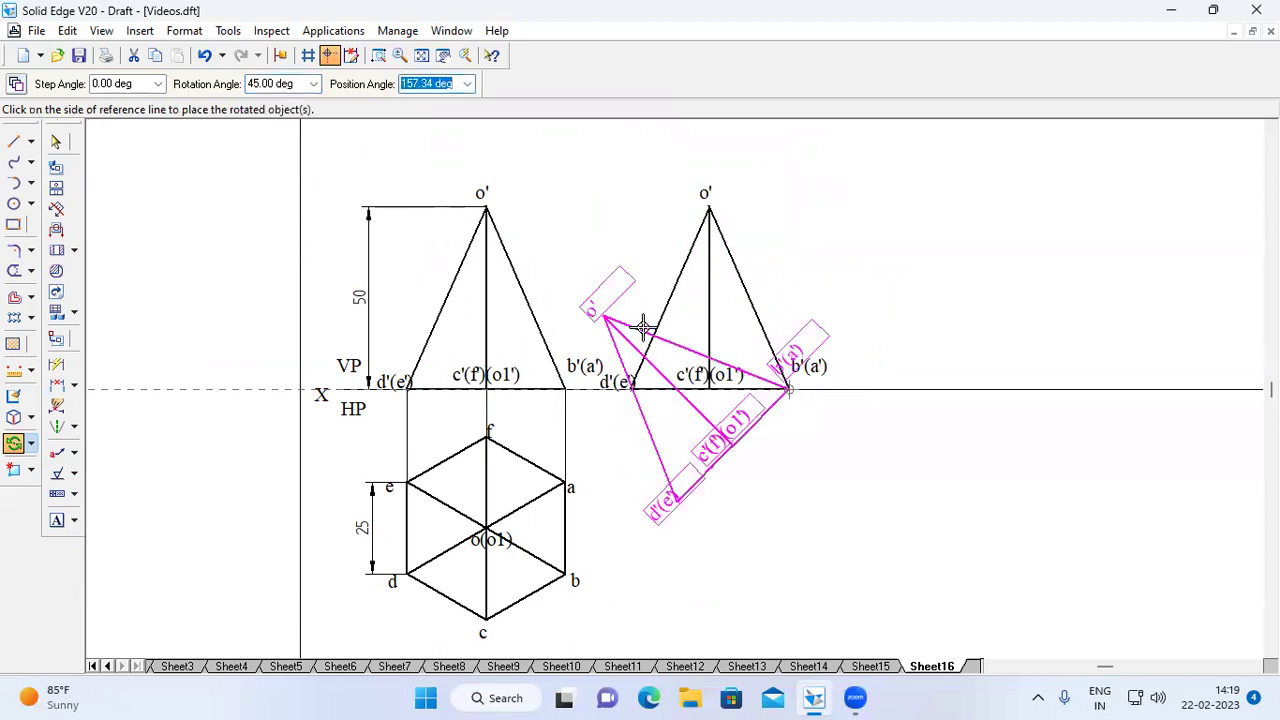
left_click(651, 310)
left_click(805, 472)
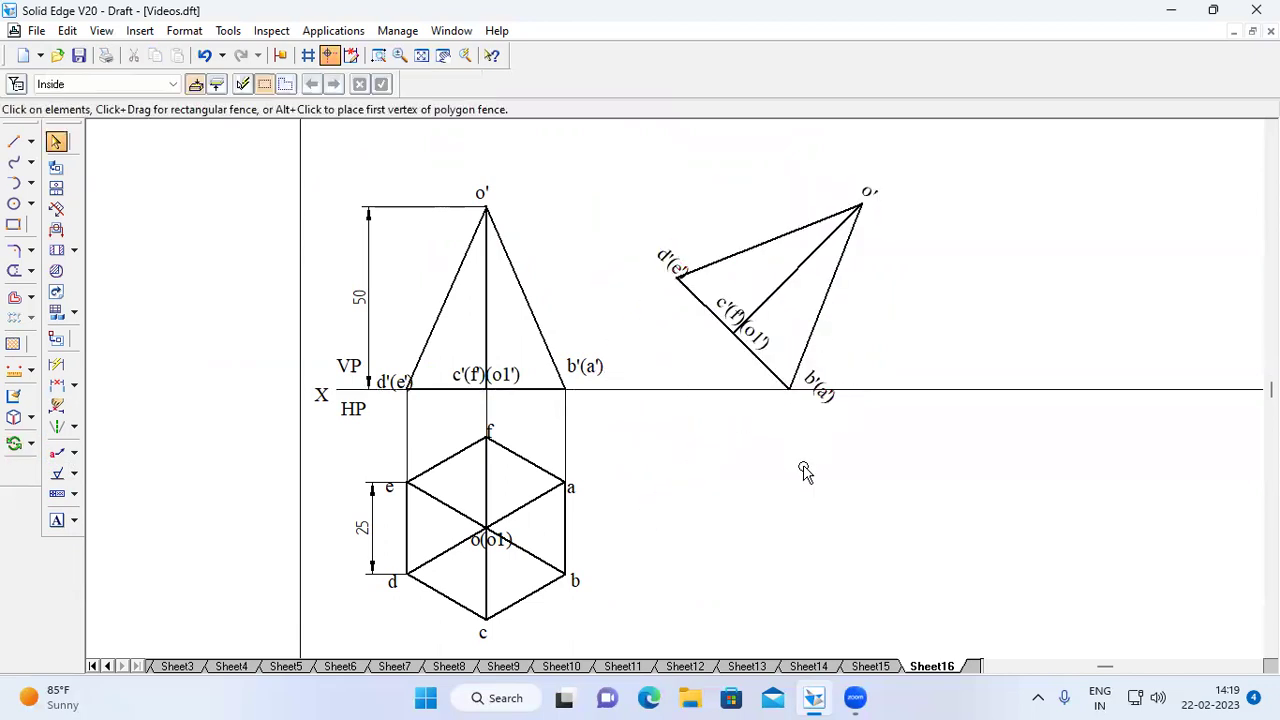
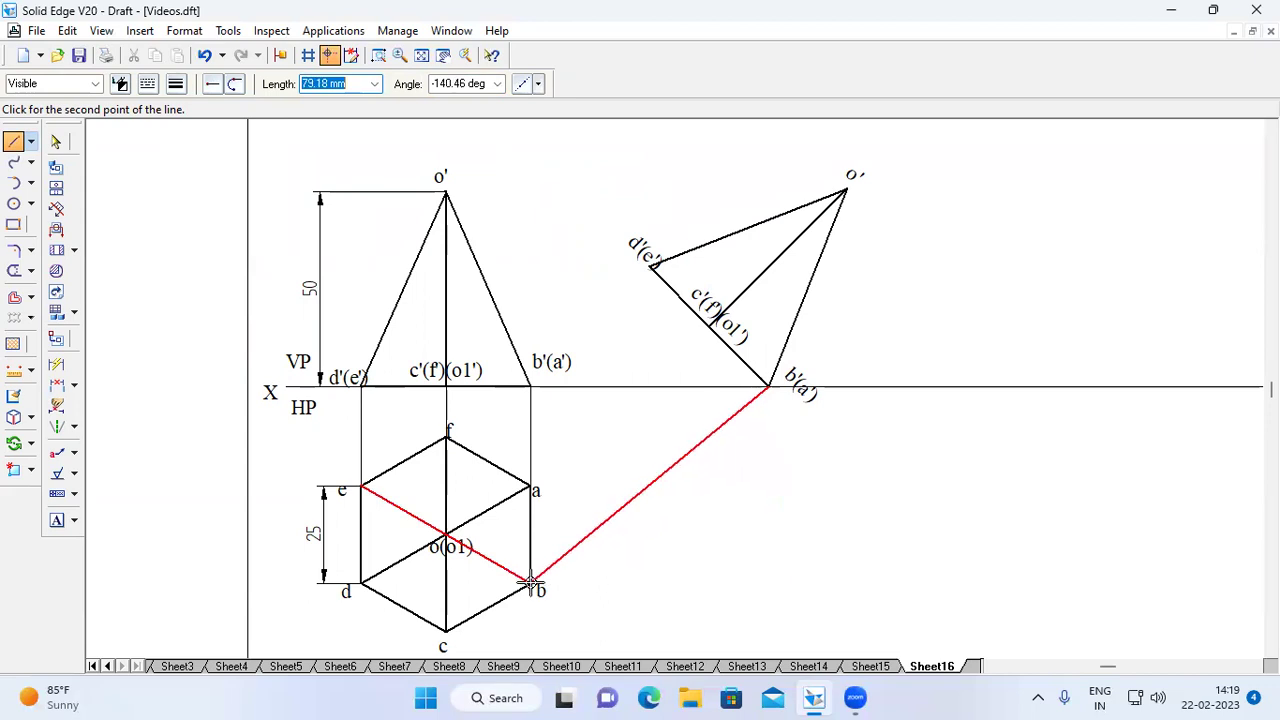
- Draw the projectors from the tilted view's b'(a') and the top view's b until they meet, and label their intersection b
left_click(770, 581)
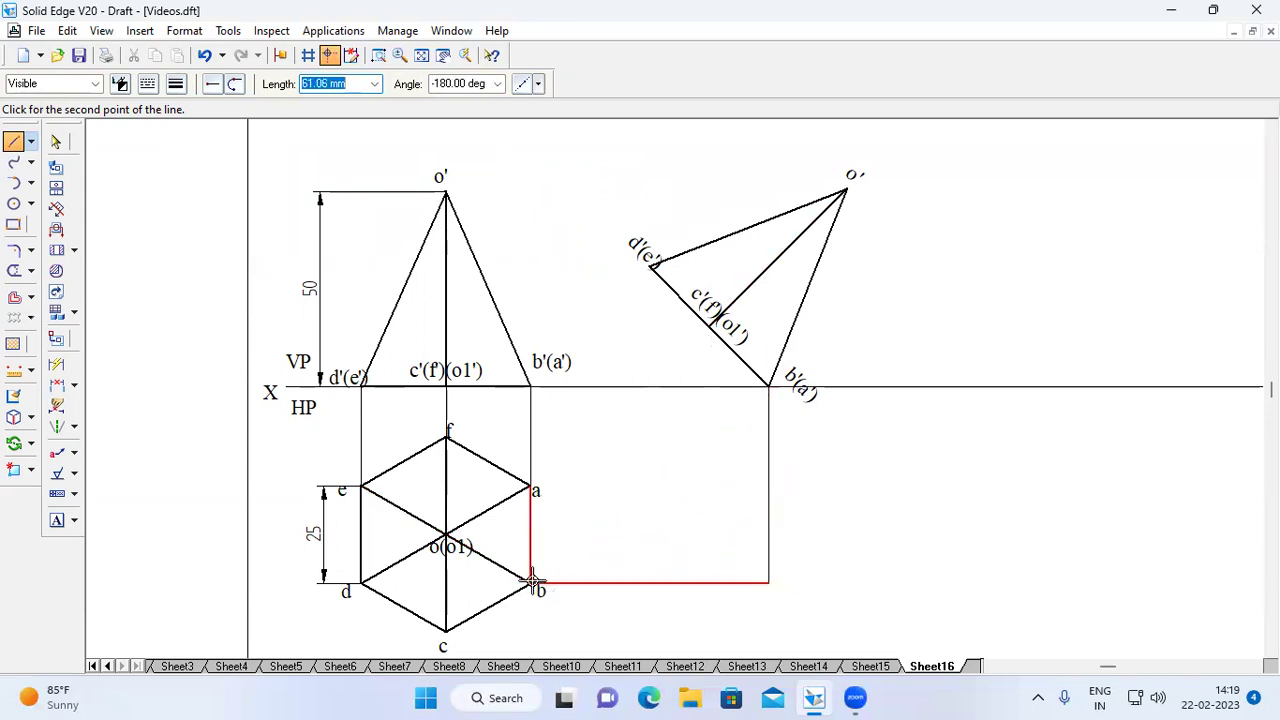
left_click(531, 582)
right_click(594, 549)
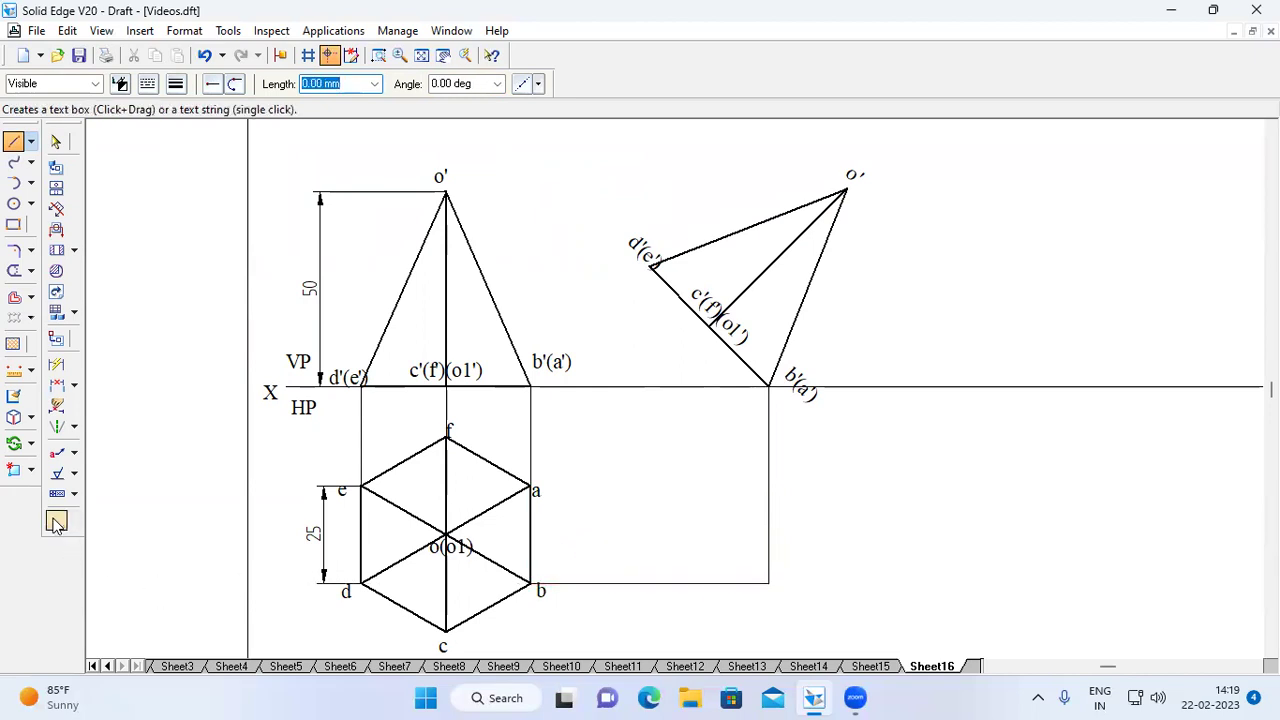
left_click(57, 520)
left_click_drag(775, 586, 819, 607)
type("b")
left_click(926, 517)
- Project point a horizontally from the top view to the vertical projector under the tilted b'(a'), and label the intersection a
left_click(13, 141)
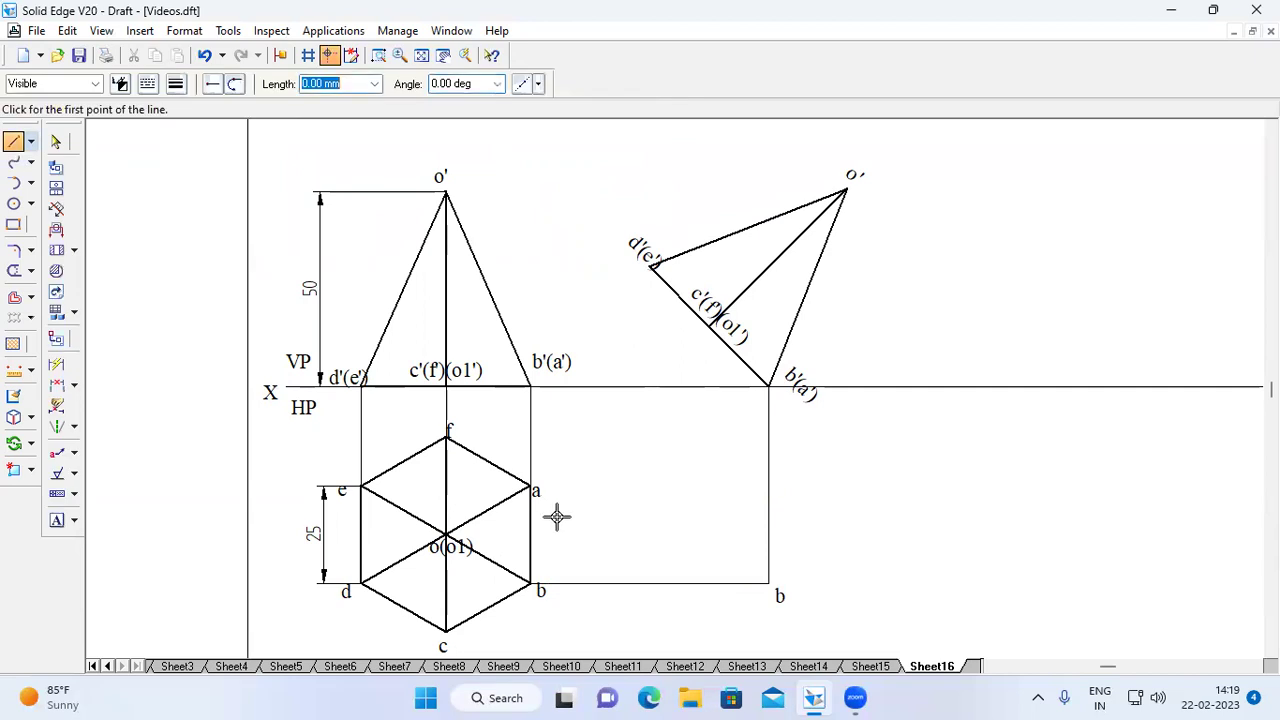
left_click(530, 488)
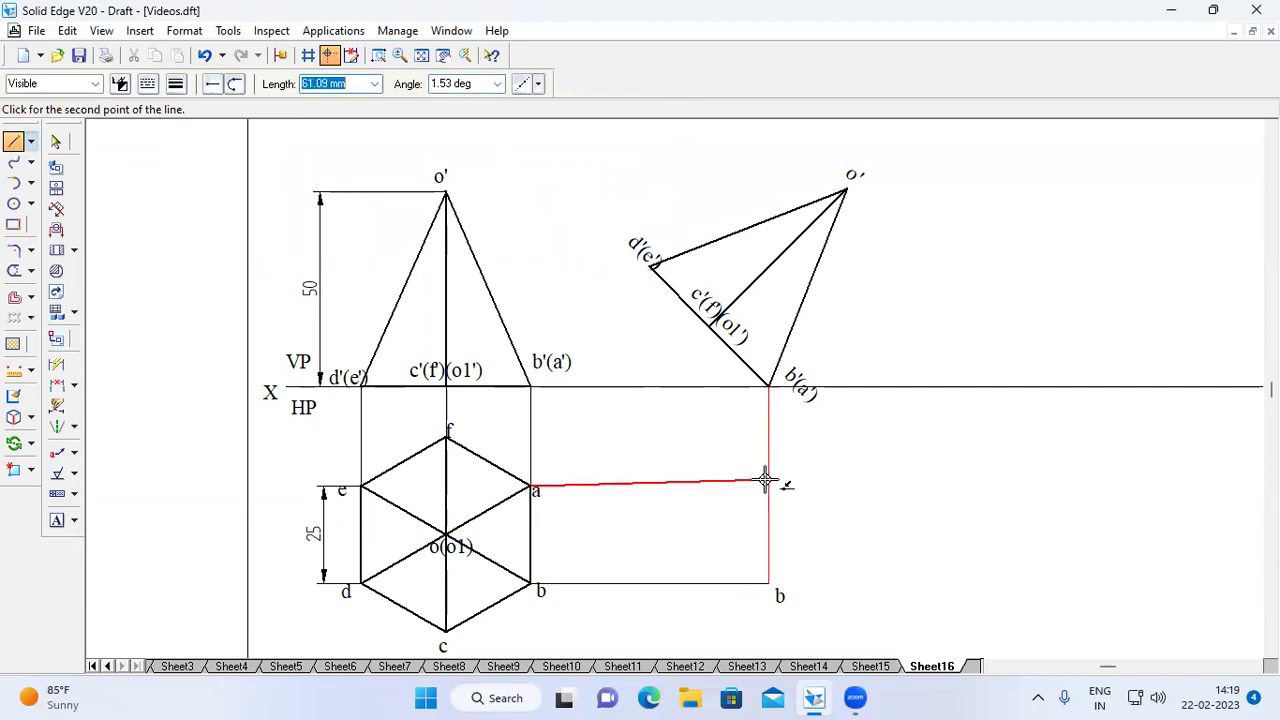
left_click(768, 485)
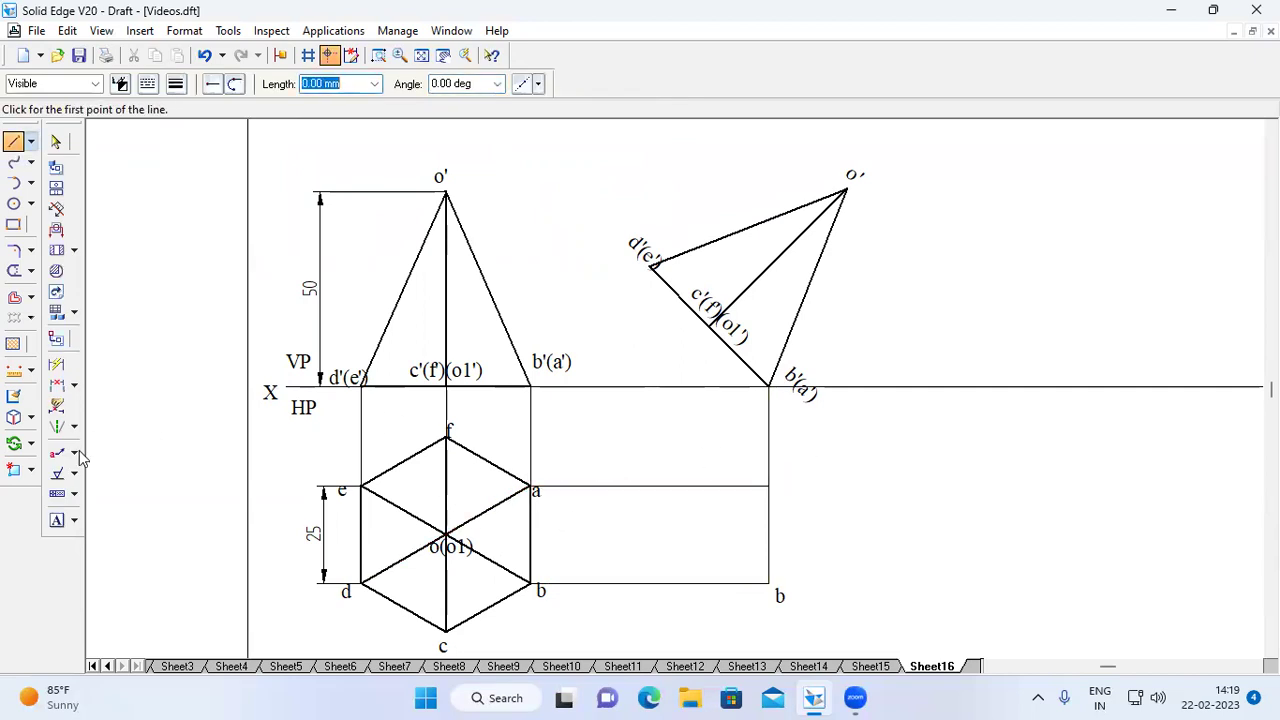
left_click(56, 520)
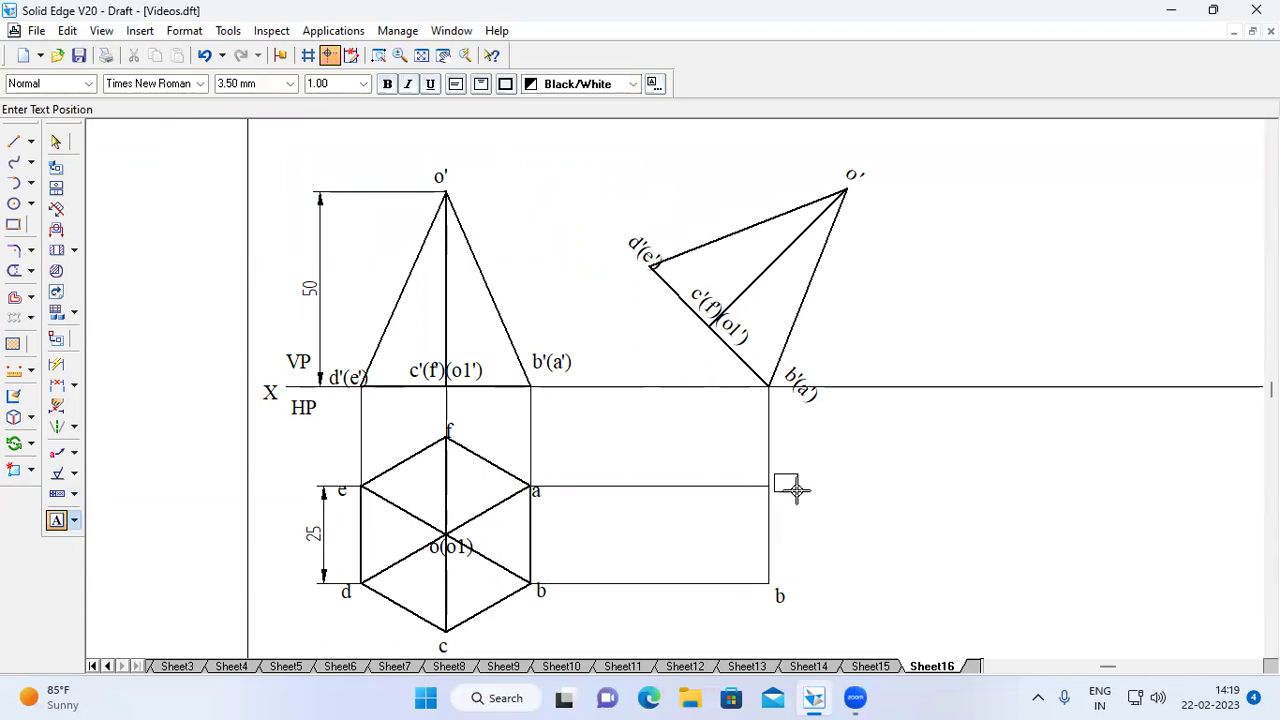
left_click(795, 488)
type("a")
key("Escape")
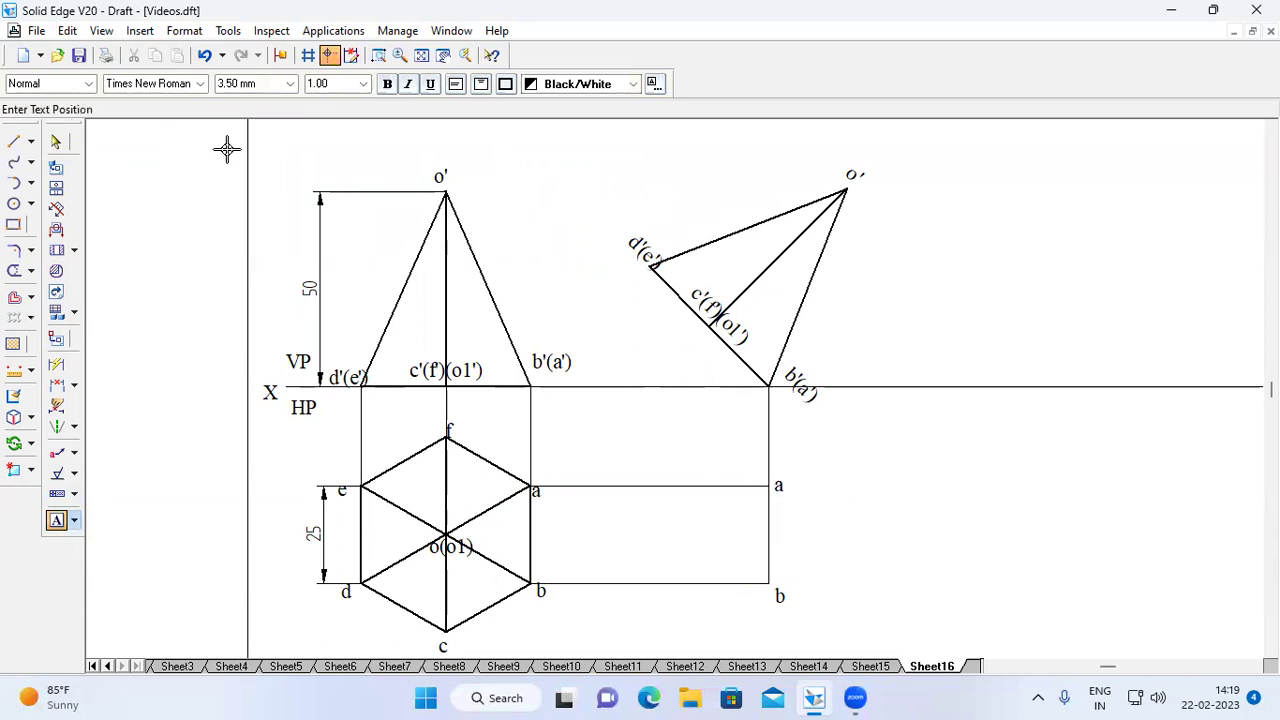
left_click(14, 141)
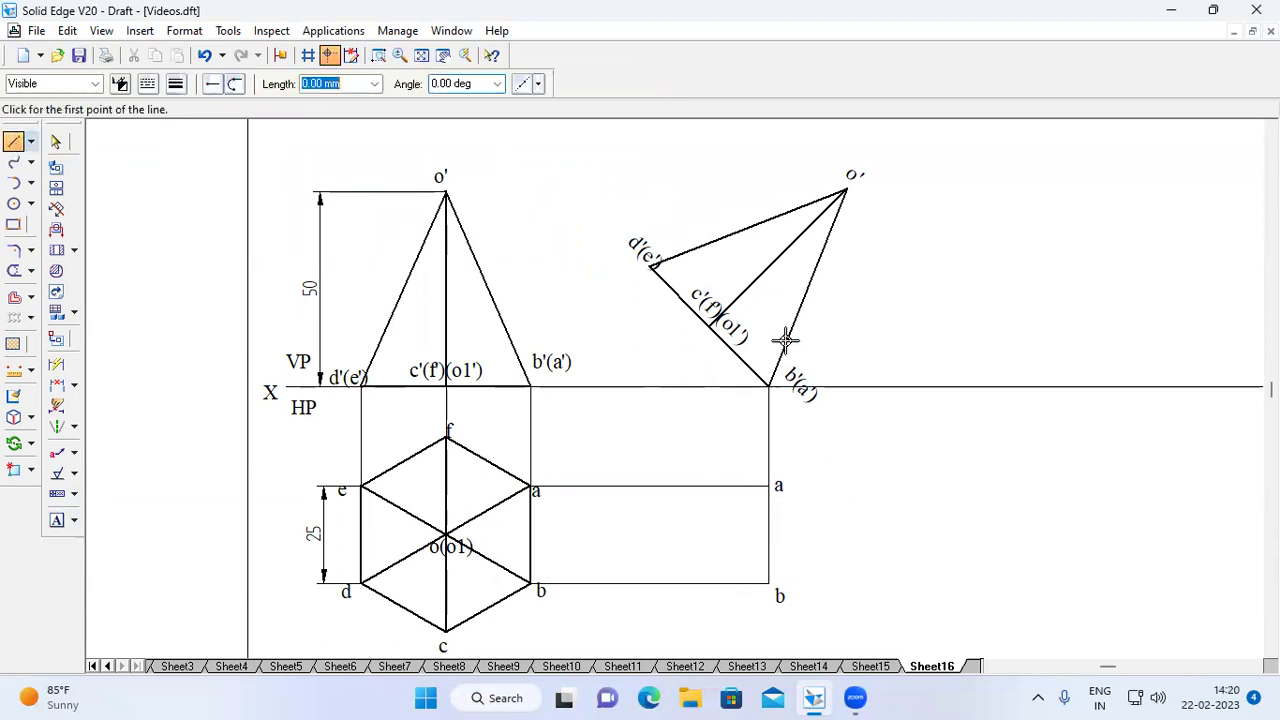
left_click(708, 325)
key("Escape")
- Extend the tilted pyramid's axis down to XY and dimension the angle between the axis and XY
left_click(30, 270)
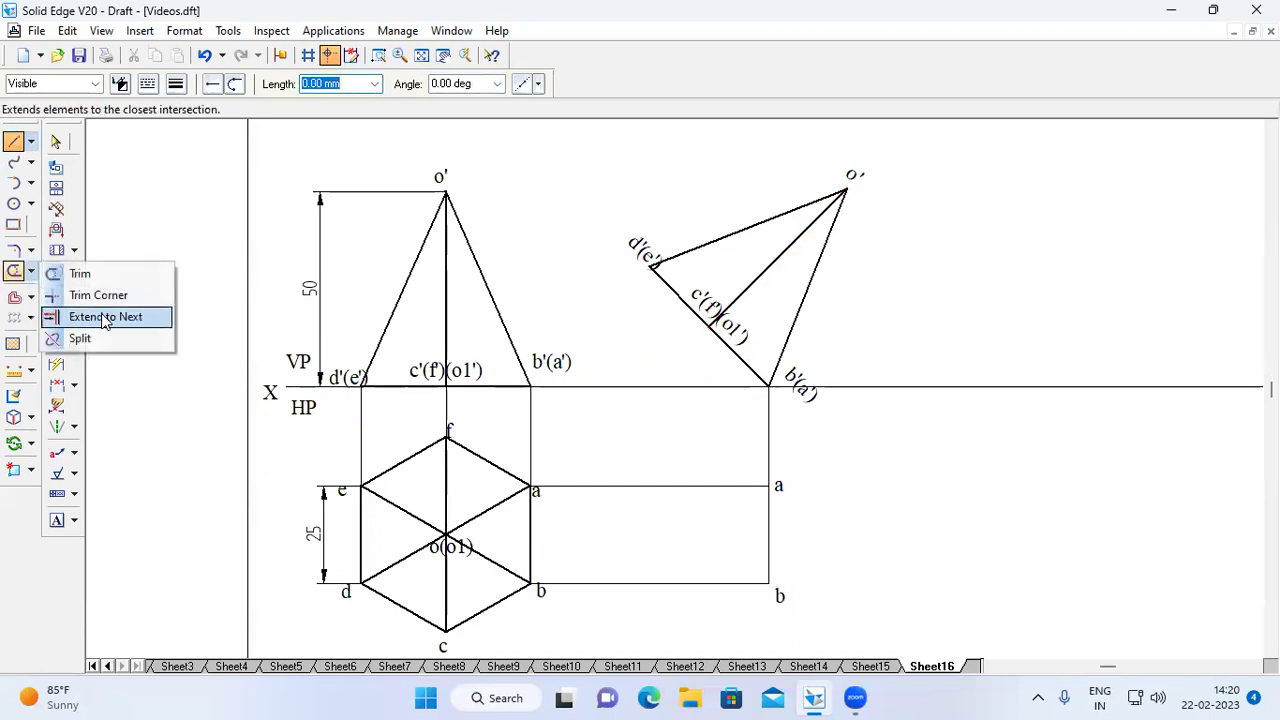
left_click(85, 317)
left_click(73, 385)
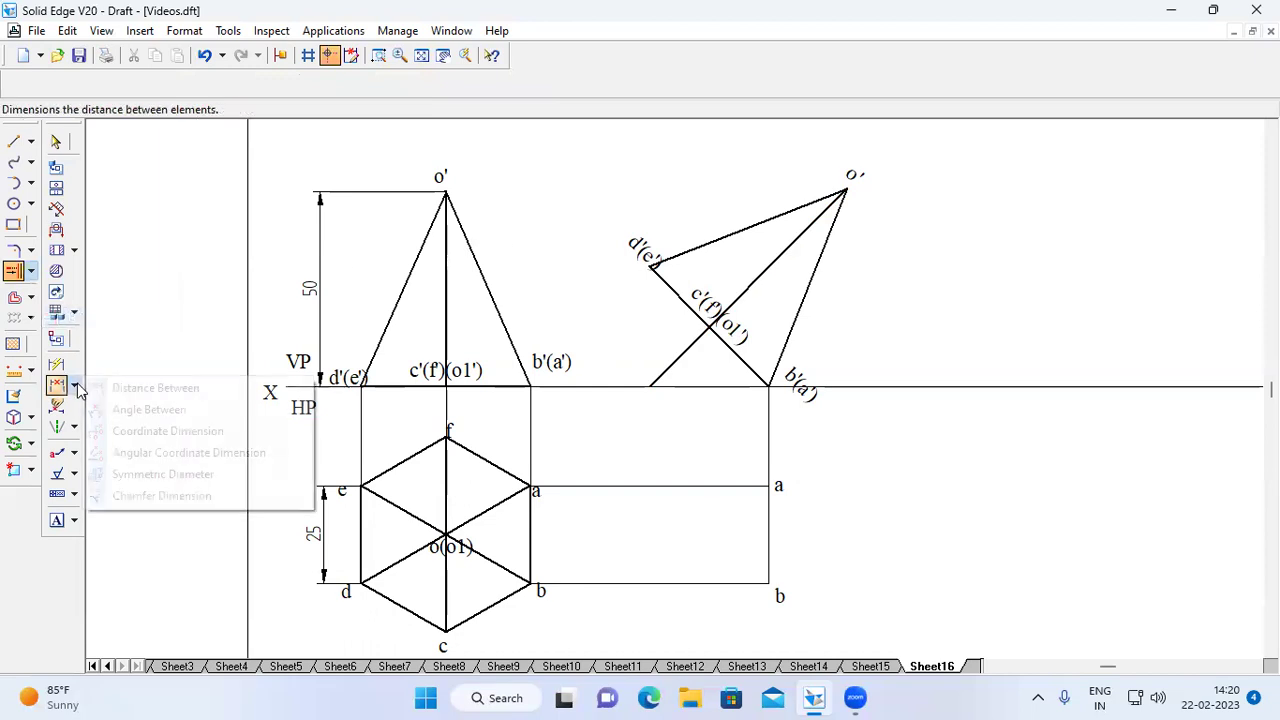
left_click(110, 409)
left_click(663, 370)
left_click(668, 385)
left_click(664, 372)
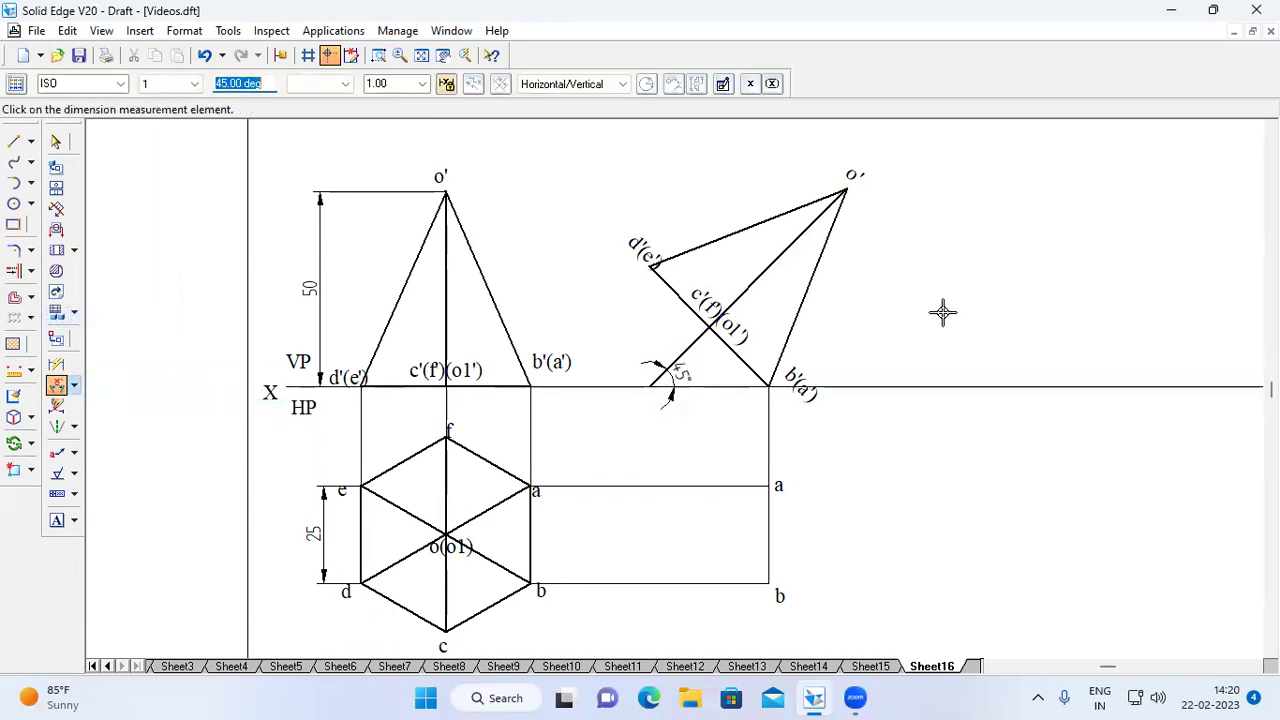
- Draw the projectors from the tilted view's c'(f') and the top view's c until they meet, and label their intersection c
left_click(14, 141)
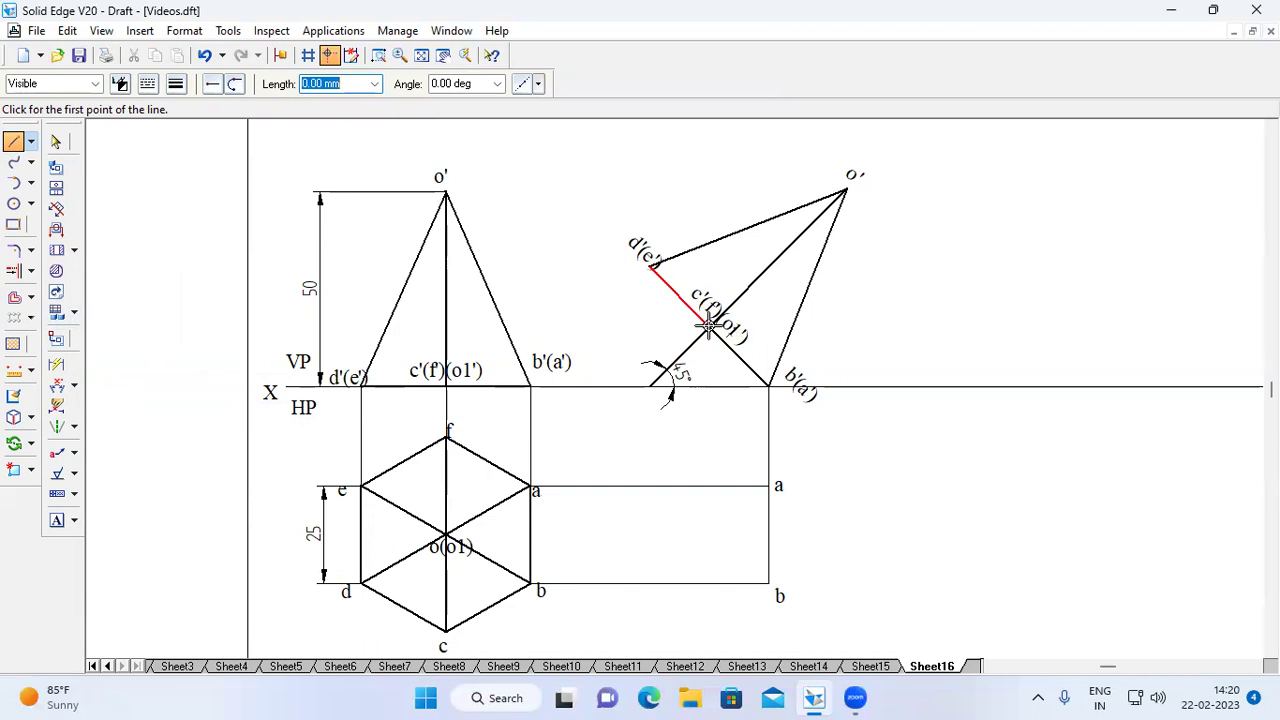
left_click(708, 326)
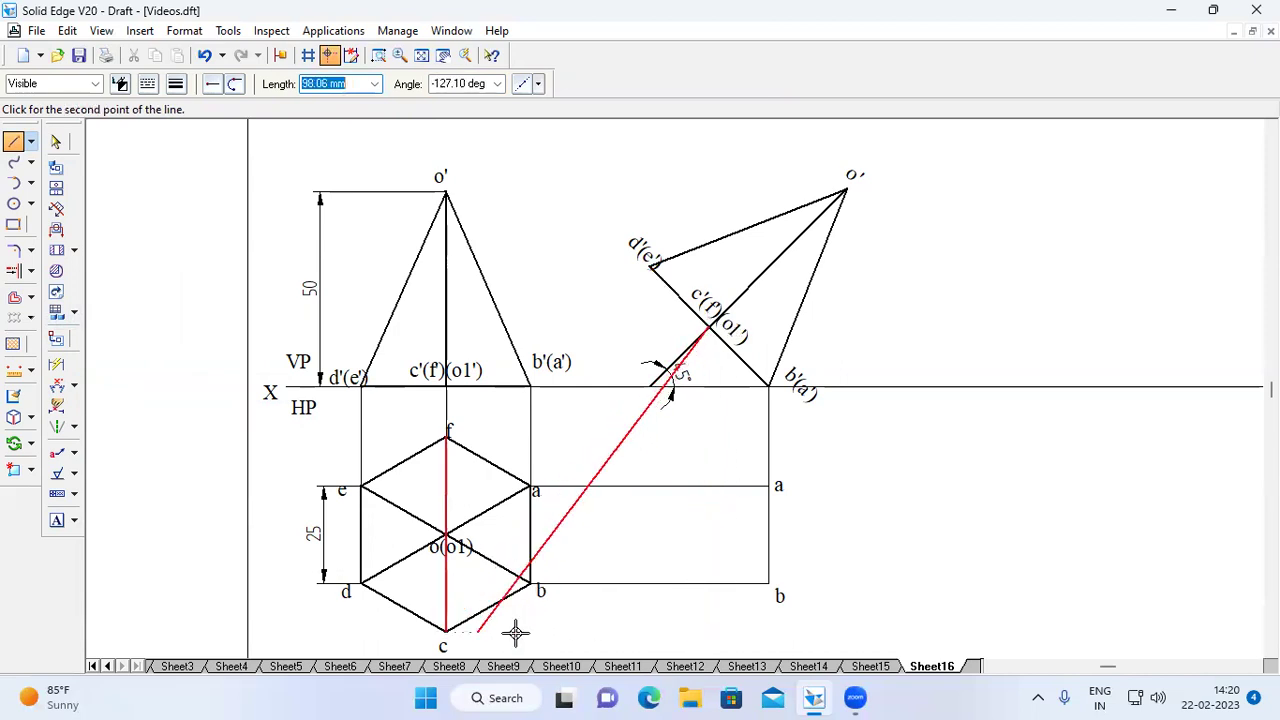
left_click(709, 629)
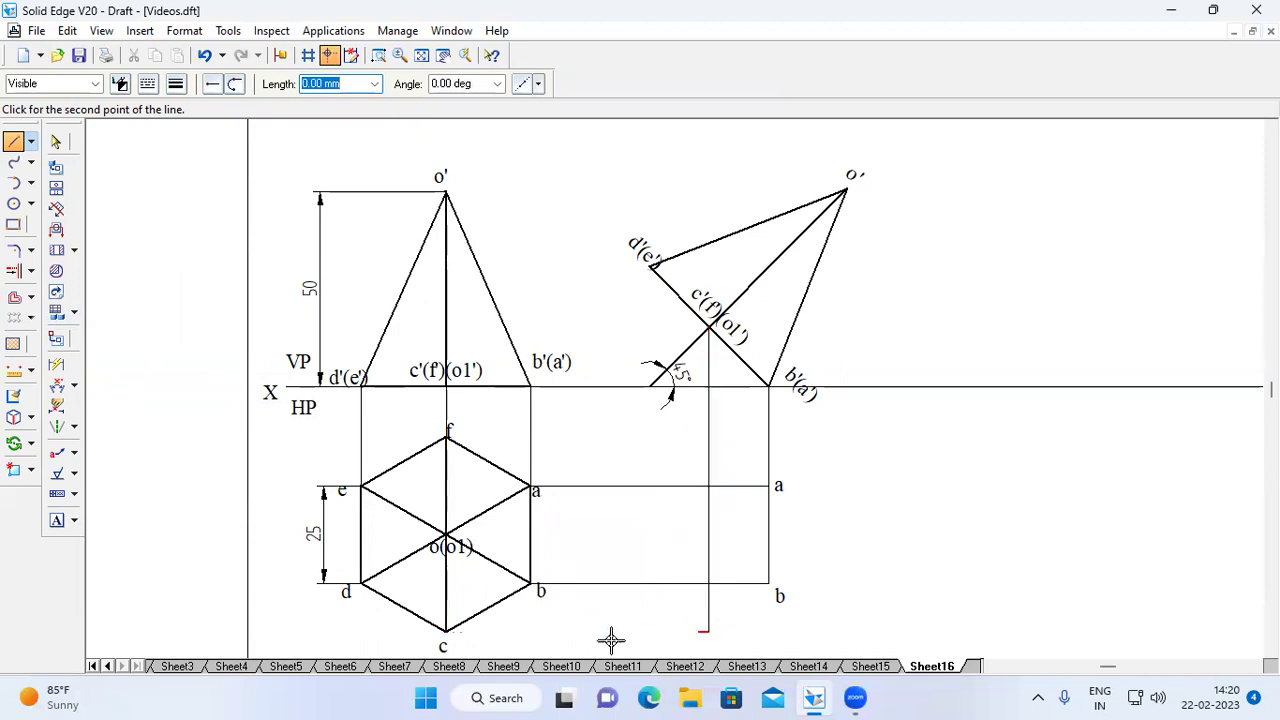
left_click(447, 632)
key("Escape")
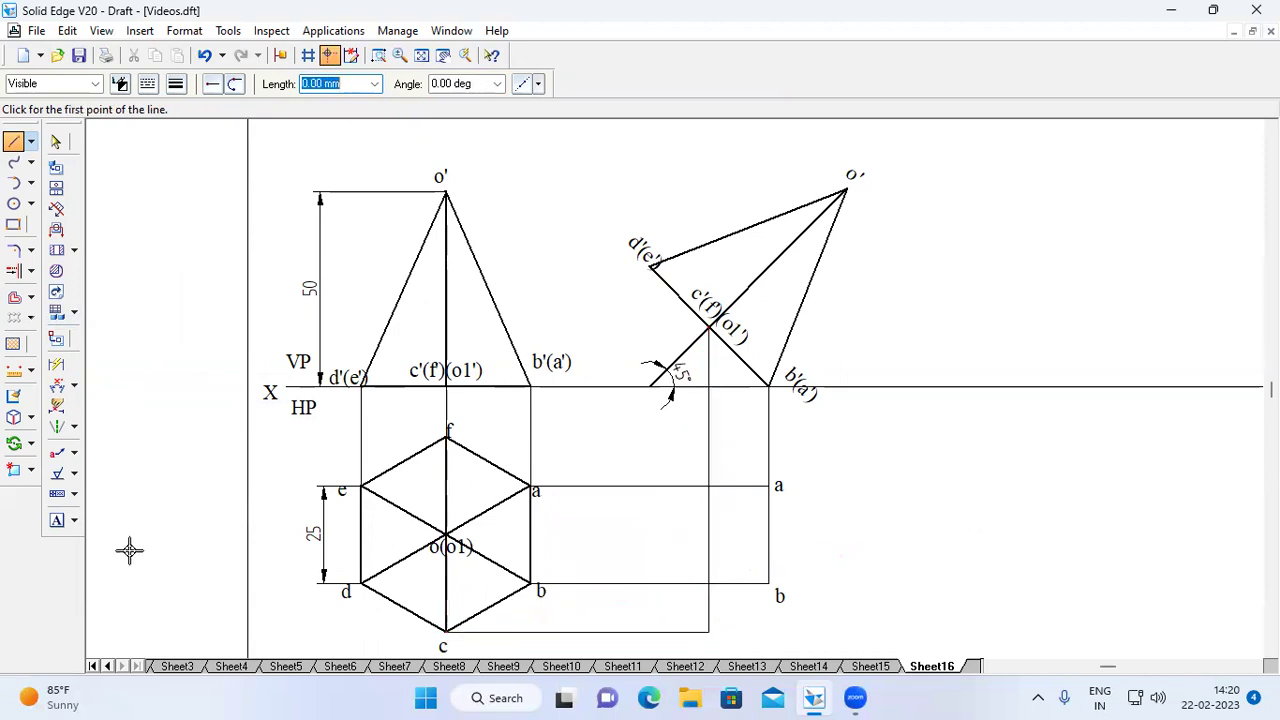
left_click(56, 520)
left_click(705, 636)
type("c")
left_click(843, 533)
- Project point f horizontally from the top view to the vertical projector under the tilted c'(f'), and label the intersection f
left_click(14, 141)
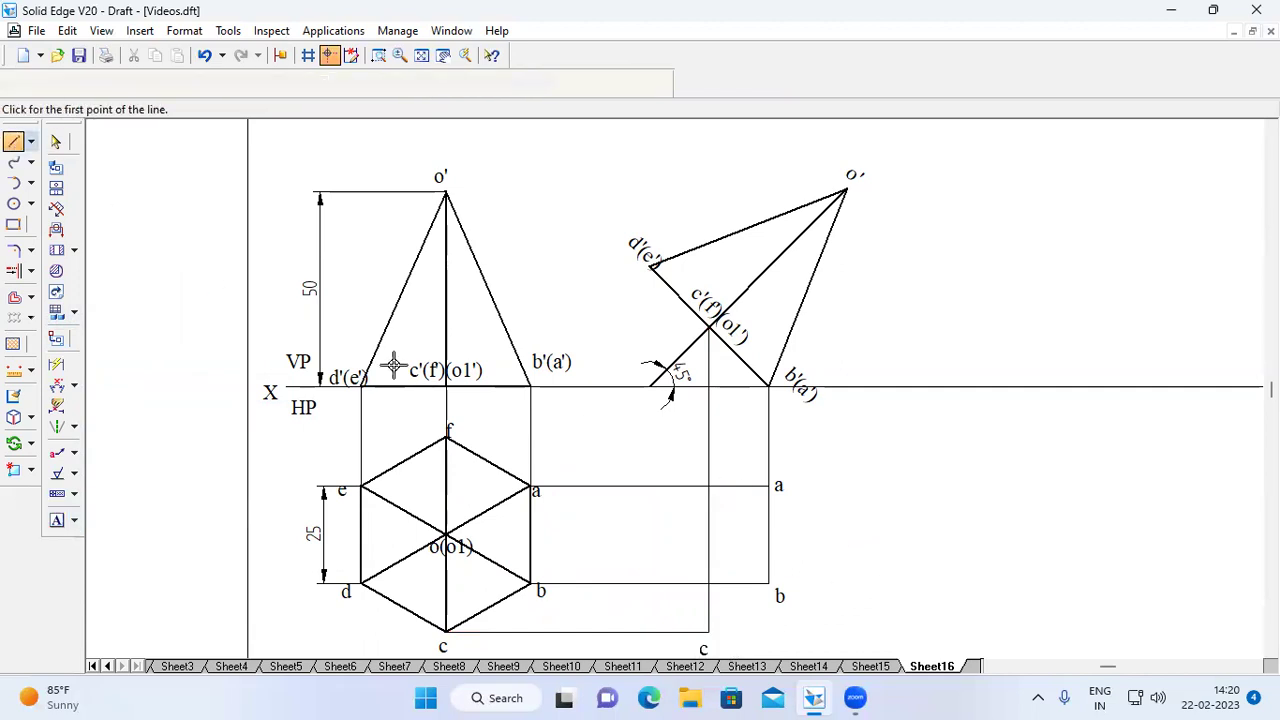
left_click(447, 436)
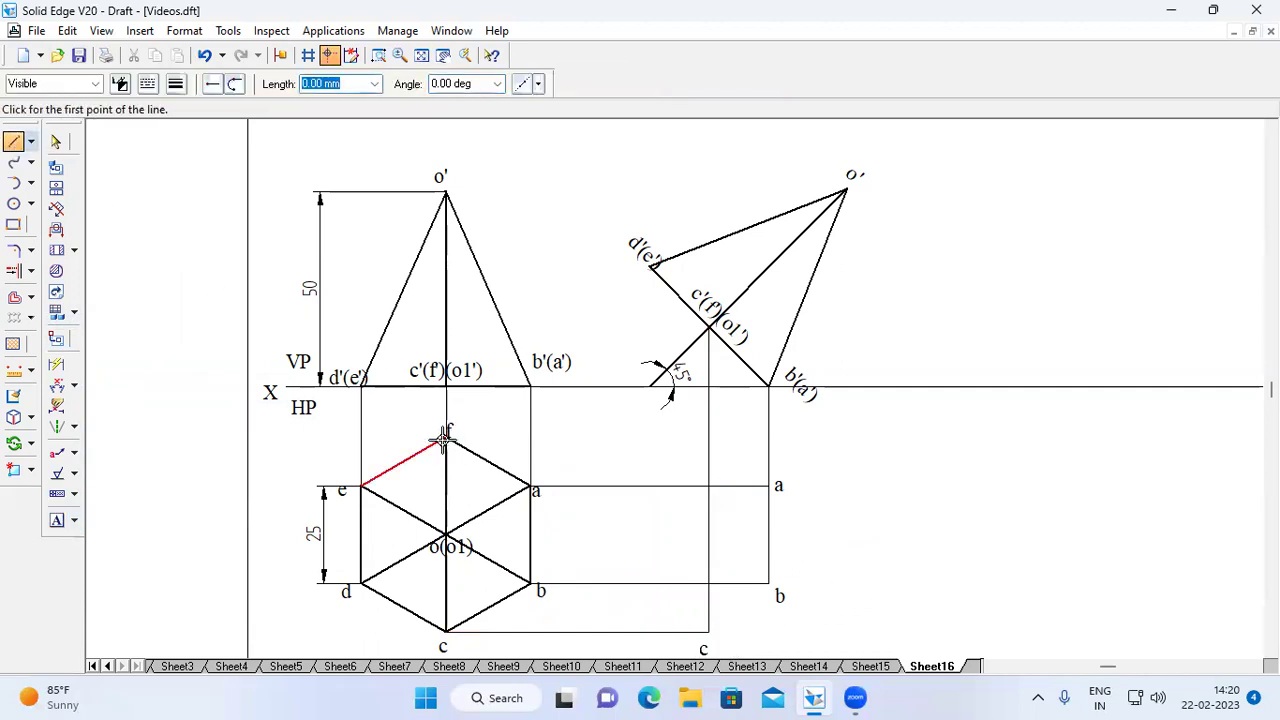
left_click(709, 437)
left_click(56, 520)
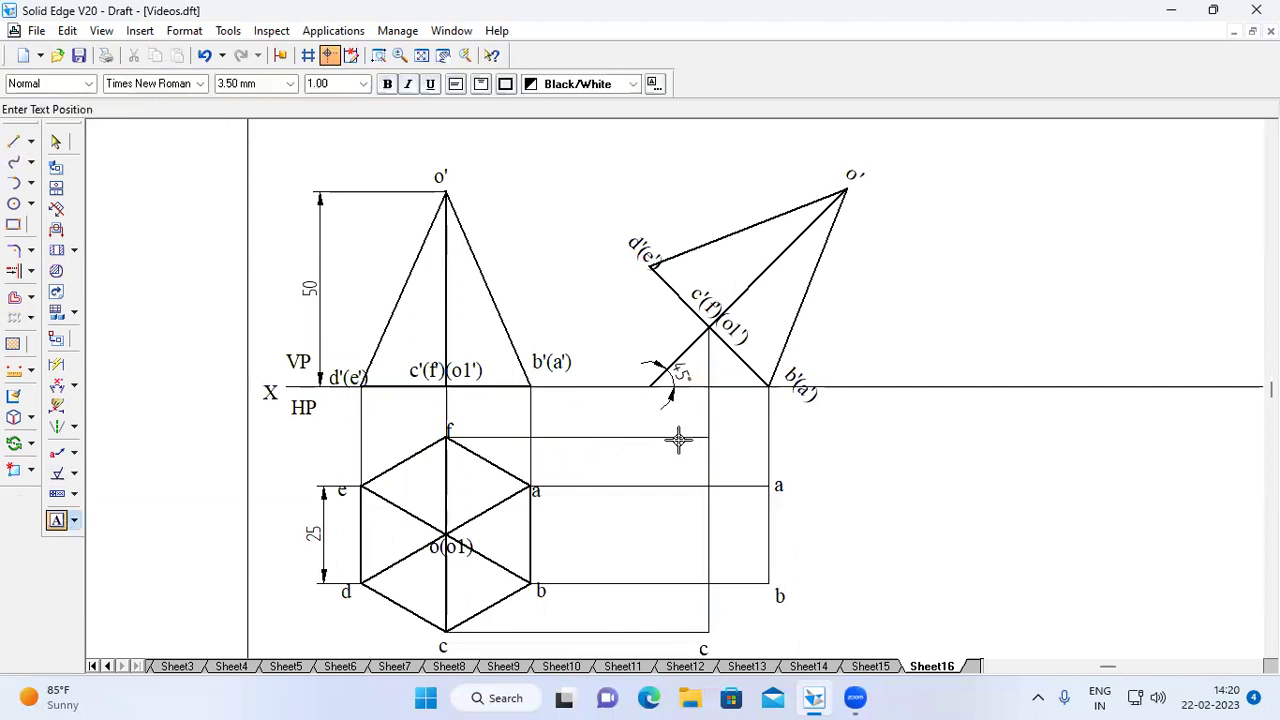
left_click(738, 452)
type("f")
- Draw a vertical projector from the tilted view's d'(e') down to the horizontal projector through b
left_click(13, 141)
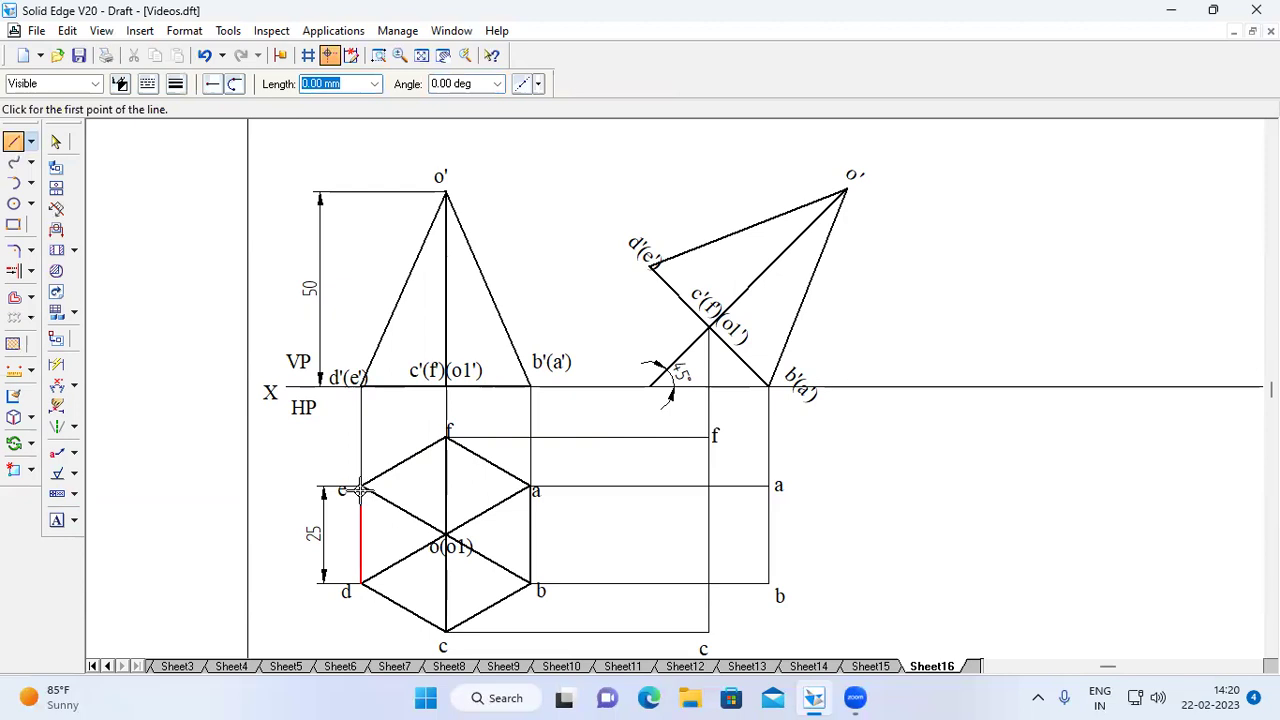
left_click(360, 487)
key("Escape")
left_click(649, 264)
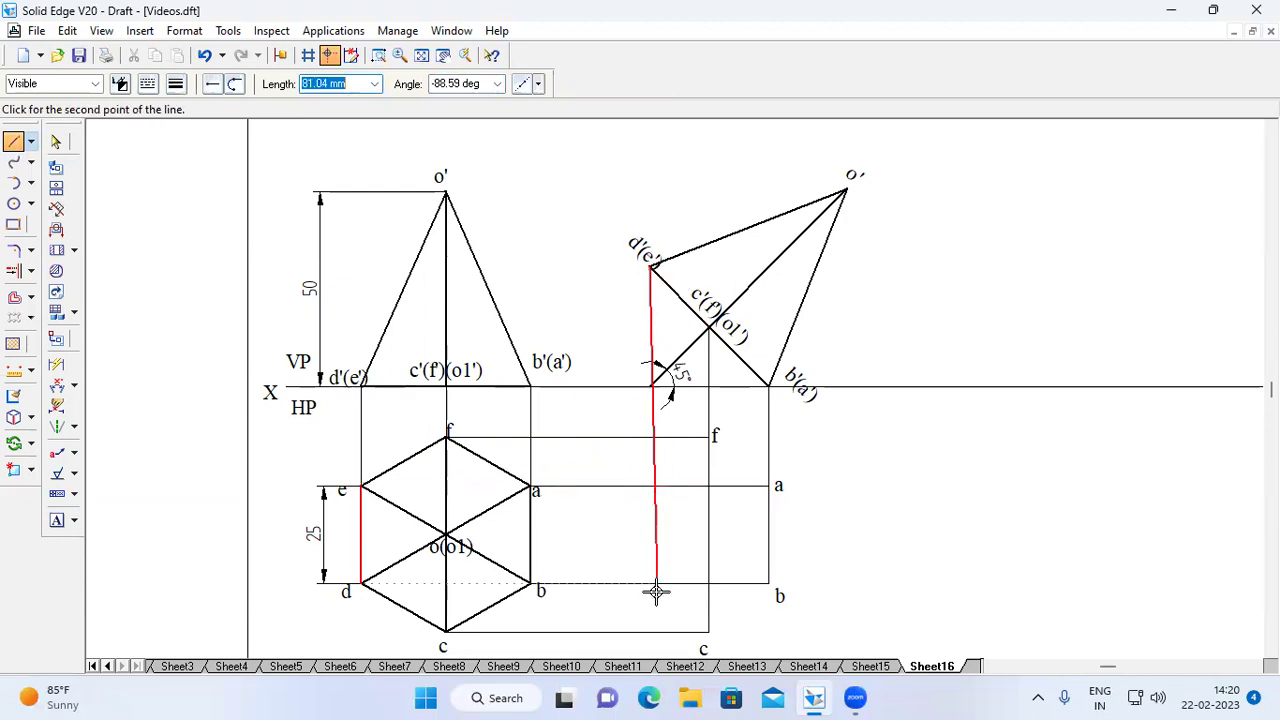
left_click(651, 583)
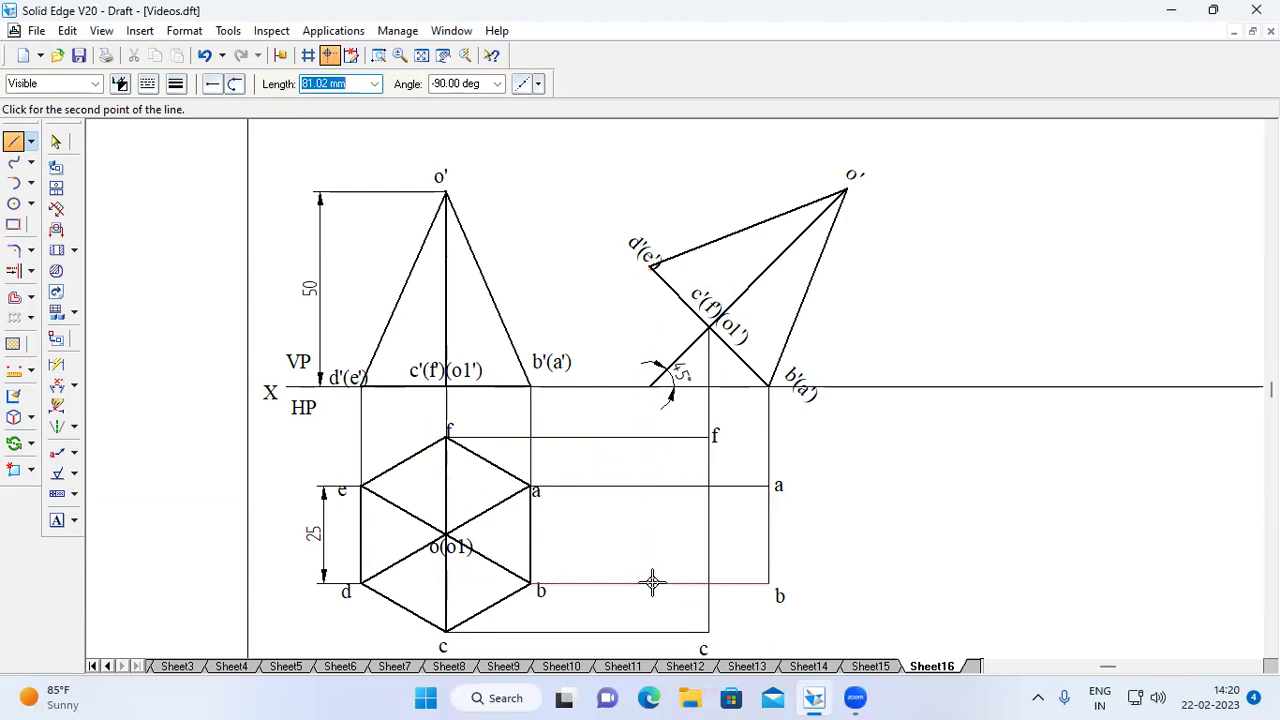
key("Escape")
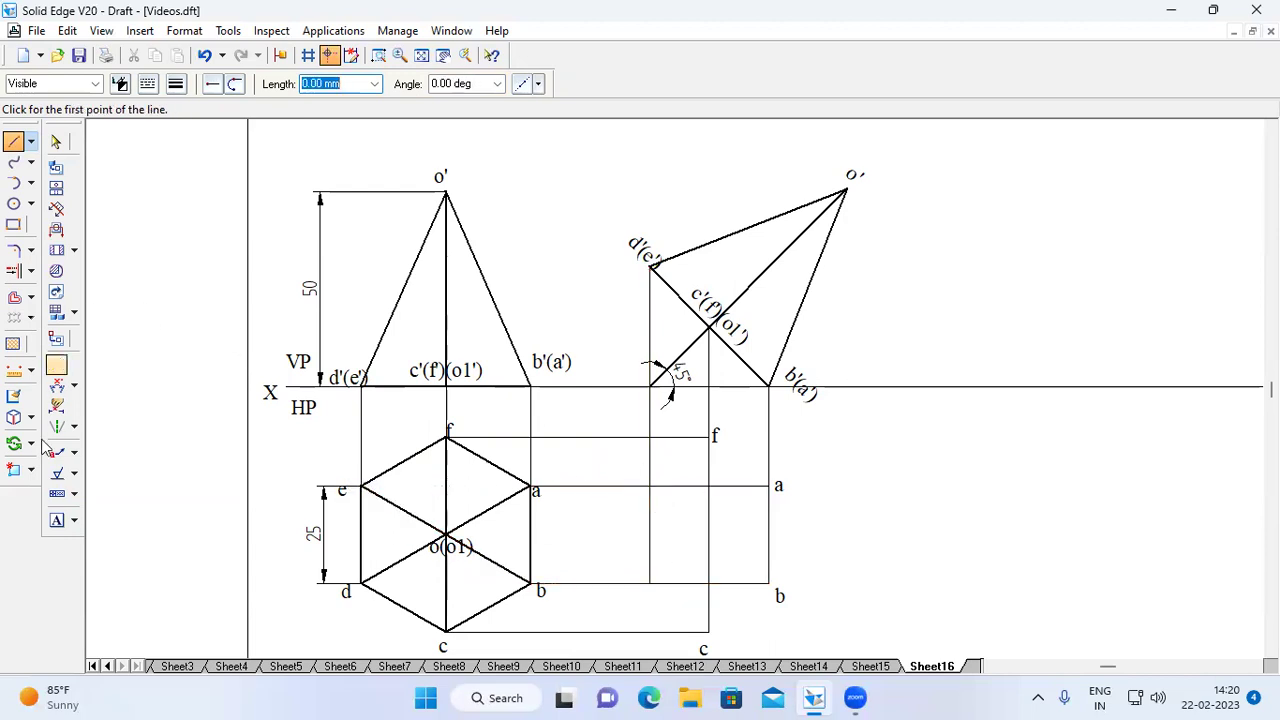
- Label the intersections on the projector below the tilted d'(e') as e on the upper horizontal line and d on the lower one
left_click(57, 520)
left_click(648, 490)
type("e")
key("Escape")
left_click(648, 578)
type("d")
key("Escape")
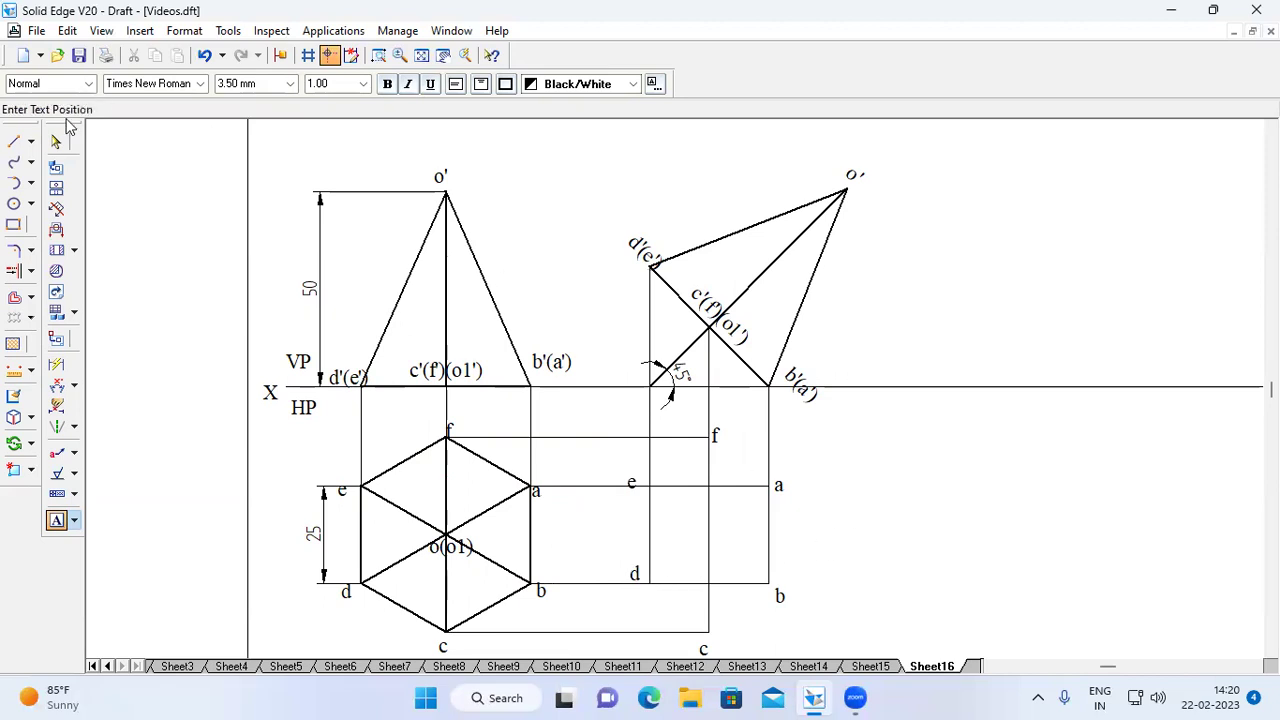
- Draw a vertical projector down from the tilted apex o' and a horizontal projector from the top view's o so that they cross
left_click(13, 141)
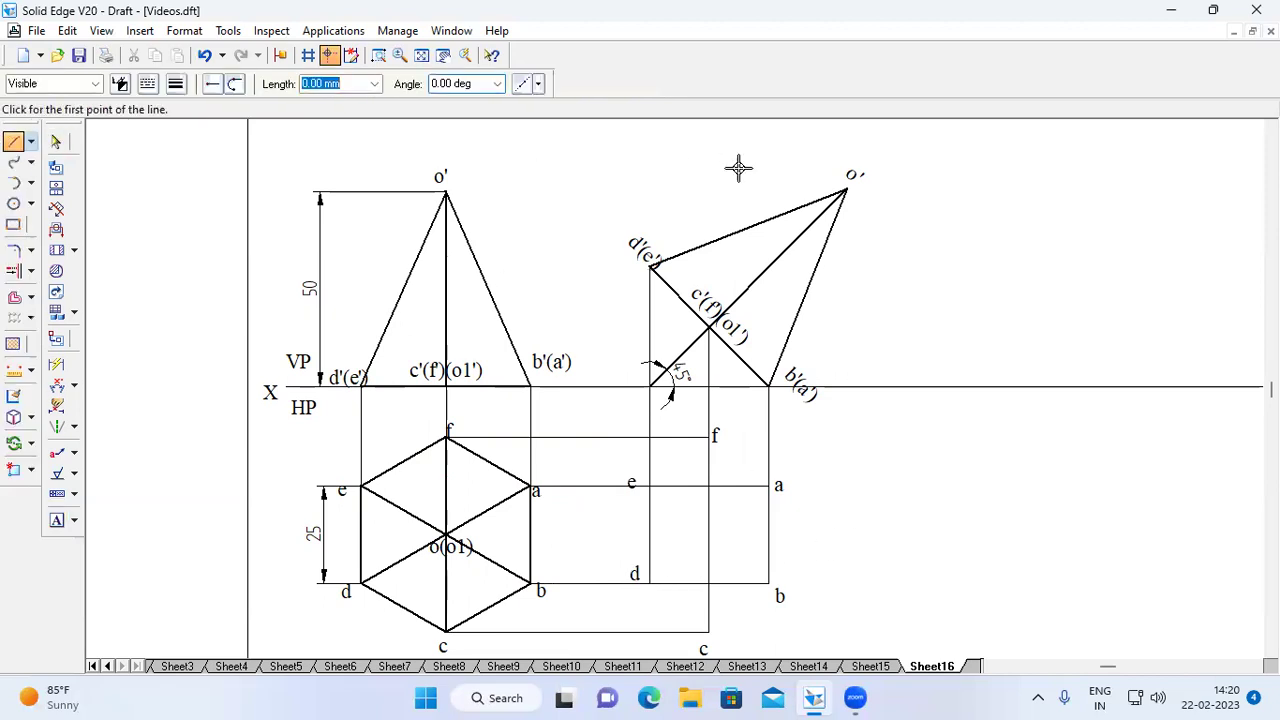
left_click(846, 193)
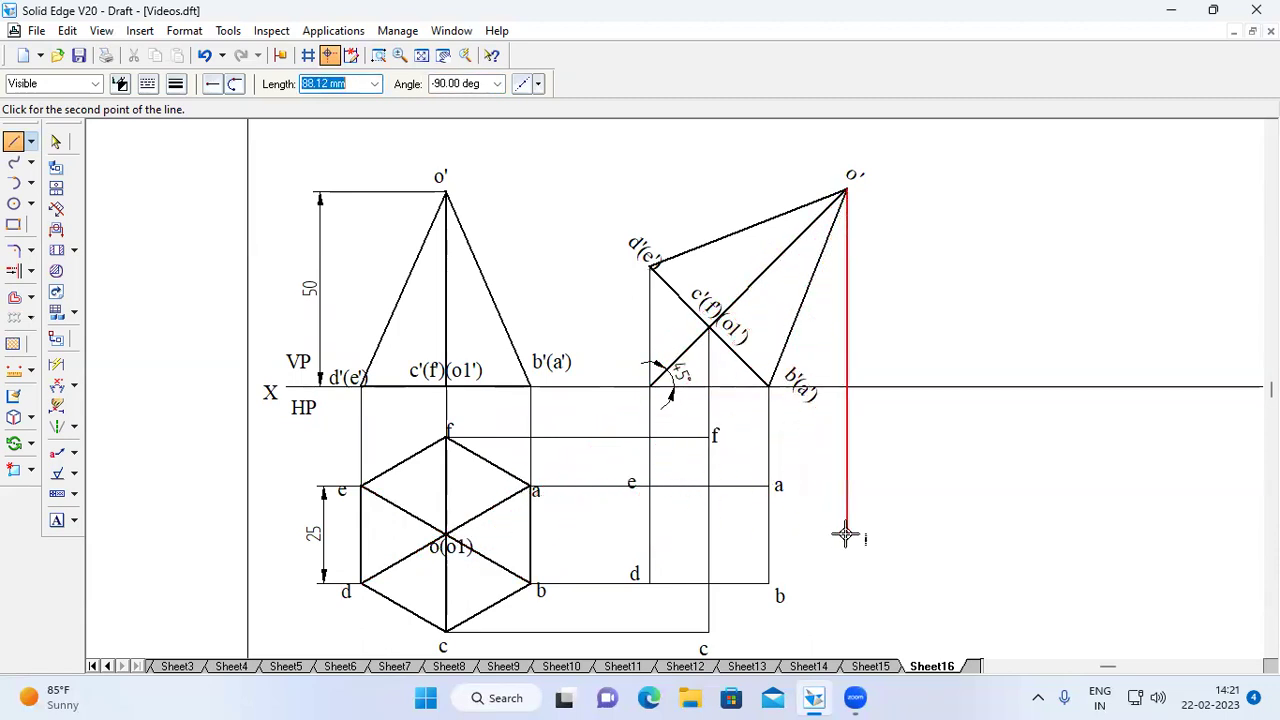
left_click(847, 572)
key("Escape")
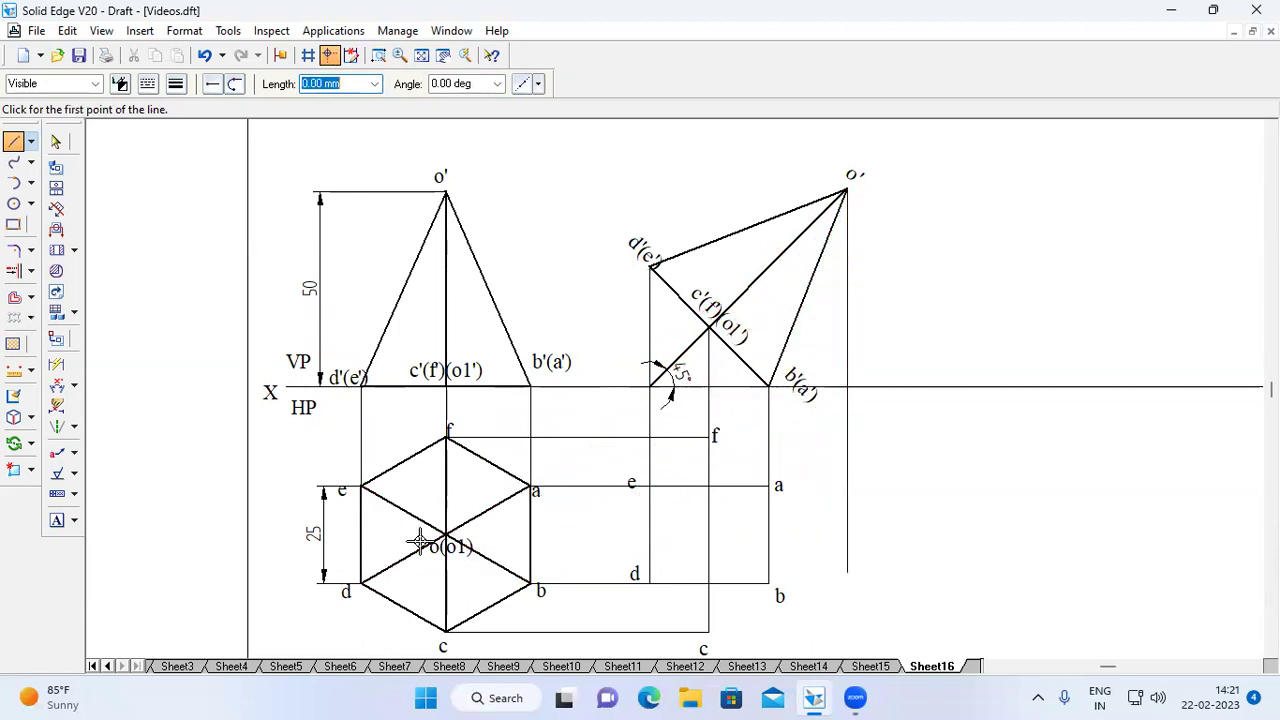
left_click(448, 535)
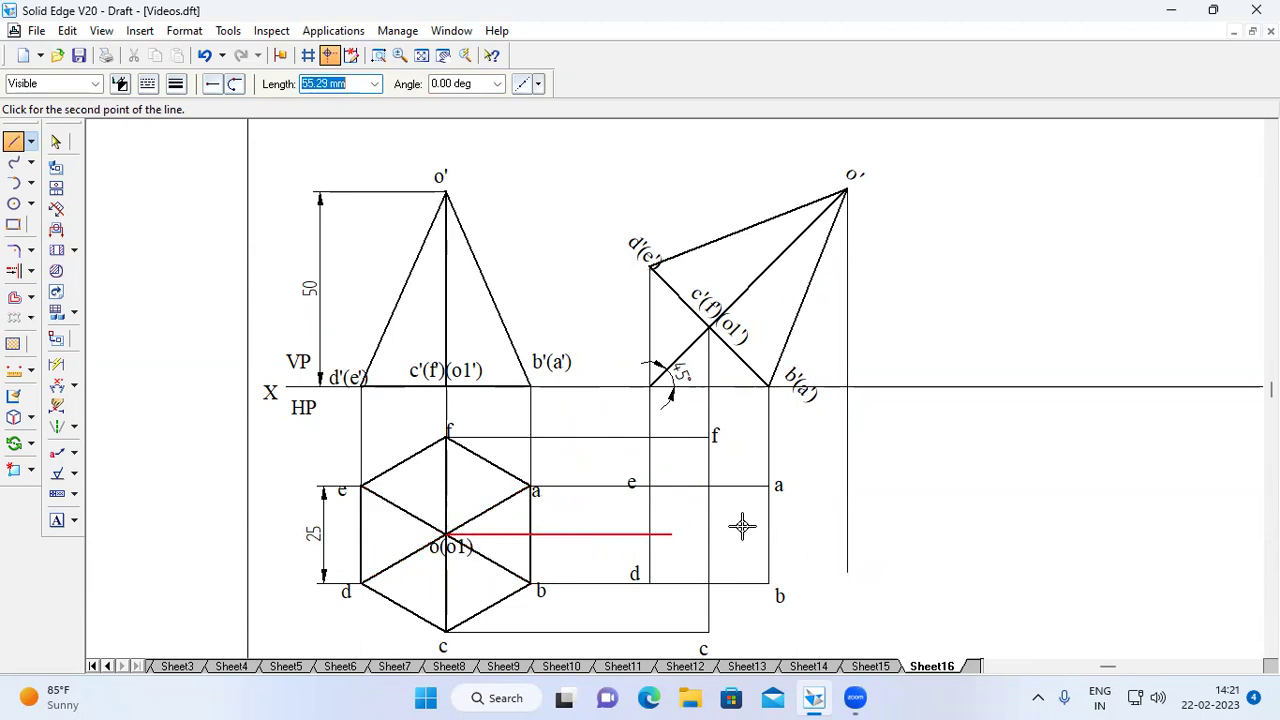
left_click(892, 534)
key("Escape")
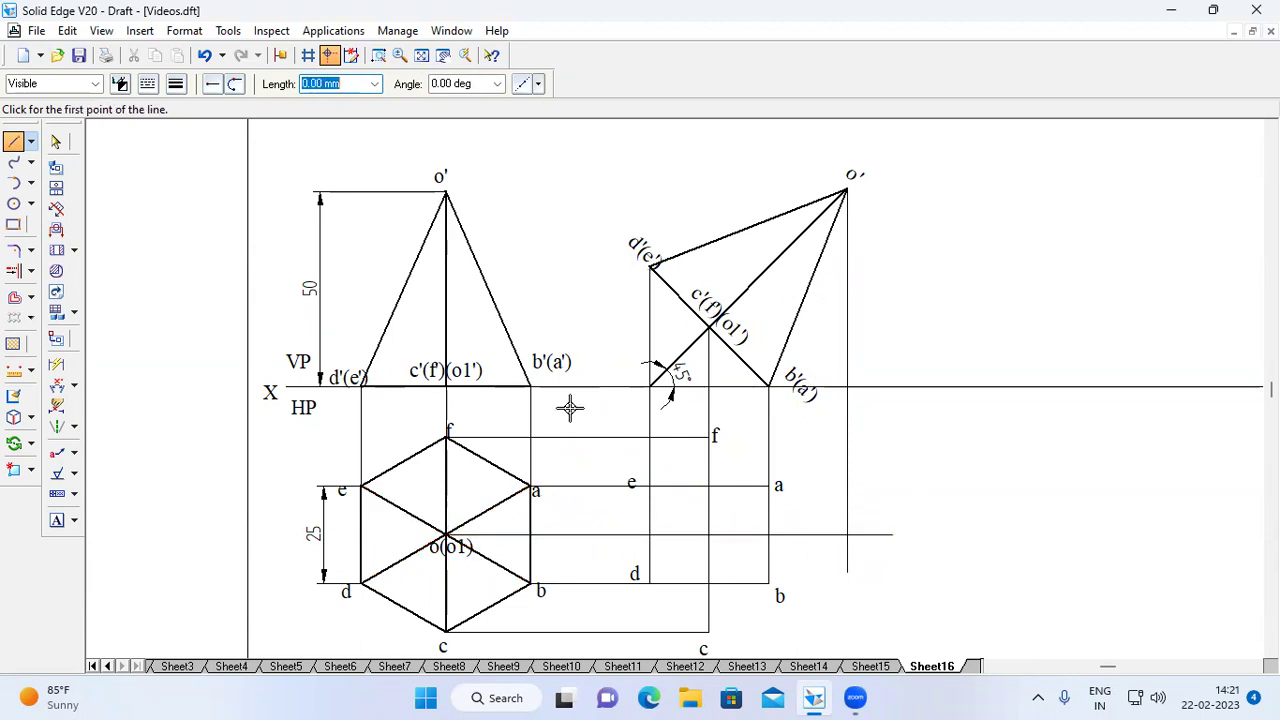
- Trim both projectors' overhangs past their intersection below the tilted o', and label that intersection o
left_click(31, 271)
left_click(80, 274)
left_click(866, 533)
left_click(849, 560)
left_click(57, 520)
left_click(878, 555)
type("o")
left_click(977, 496)
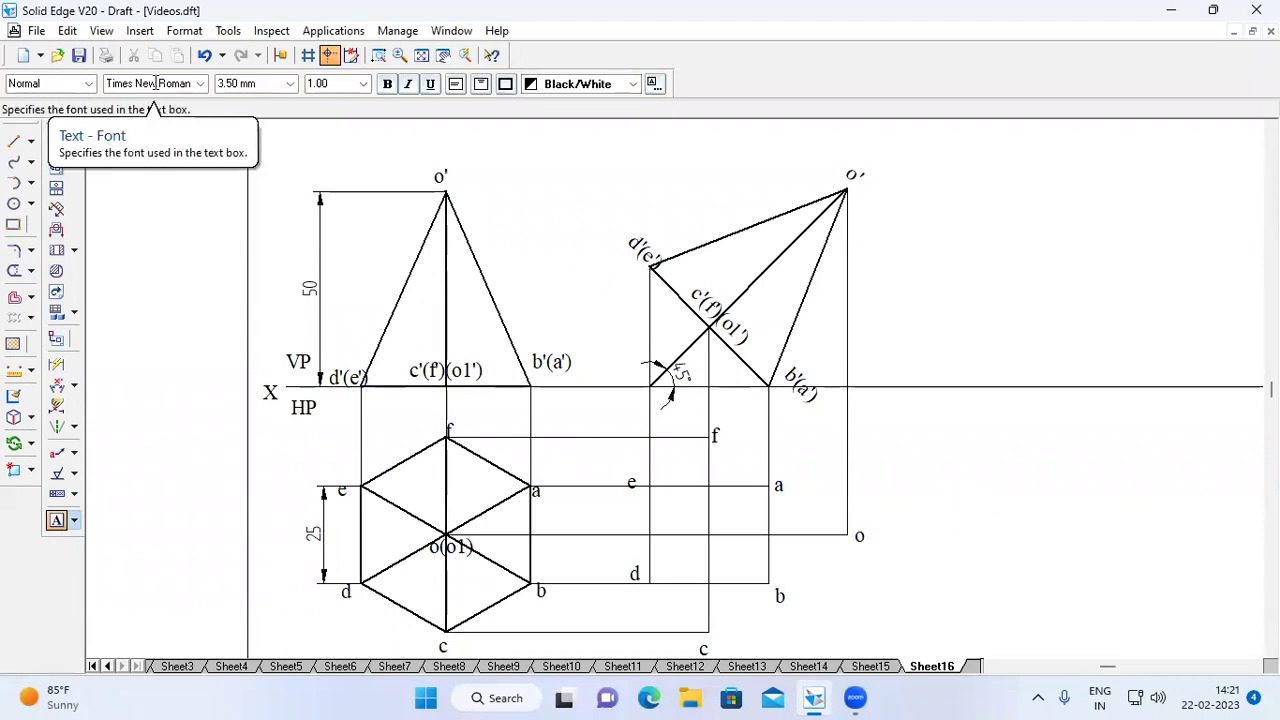
- Outline the second top view with heavier continuous lines from o through f, e, d and c back to o
left_click(14, 141)
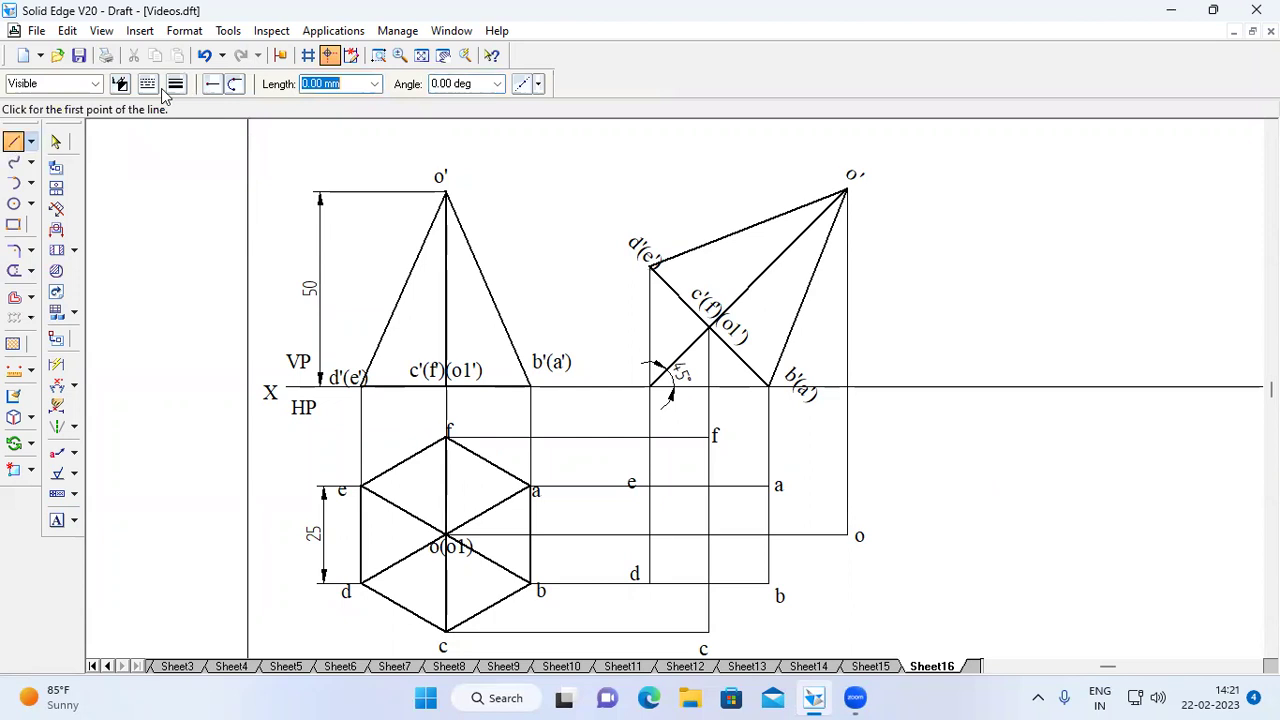
left_click(176, 85)
left_click(194, 106)
left_click(147, 83)
left_click(147, 83)
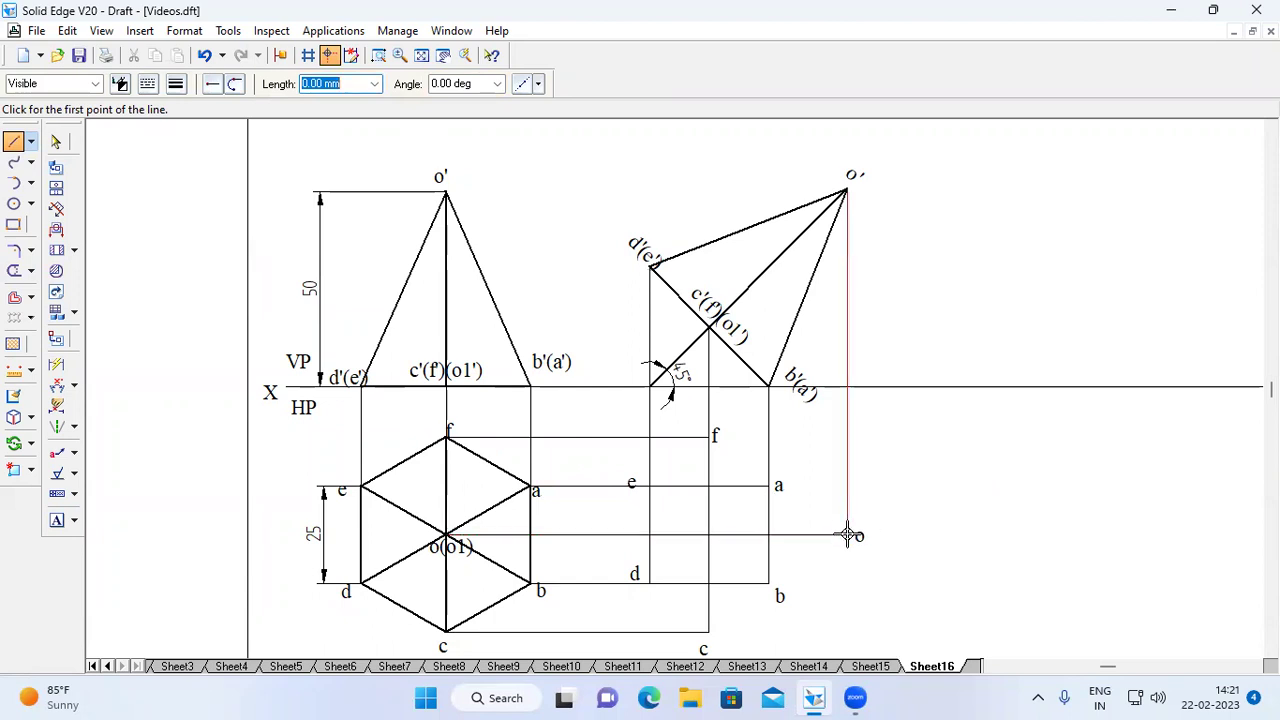
left_click(847, 535)
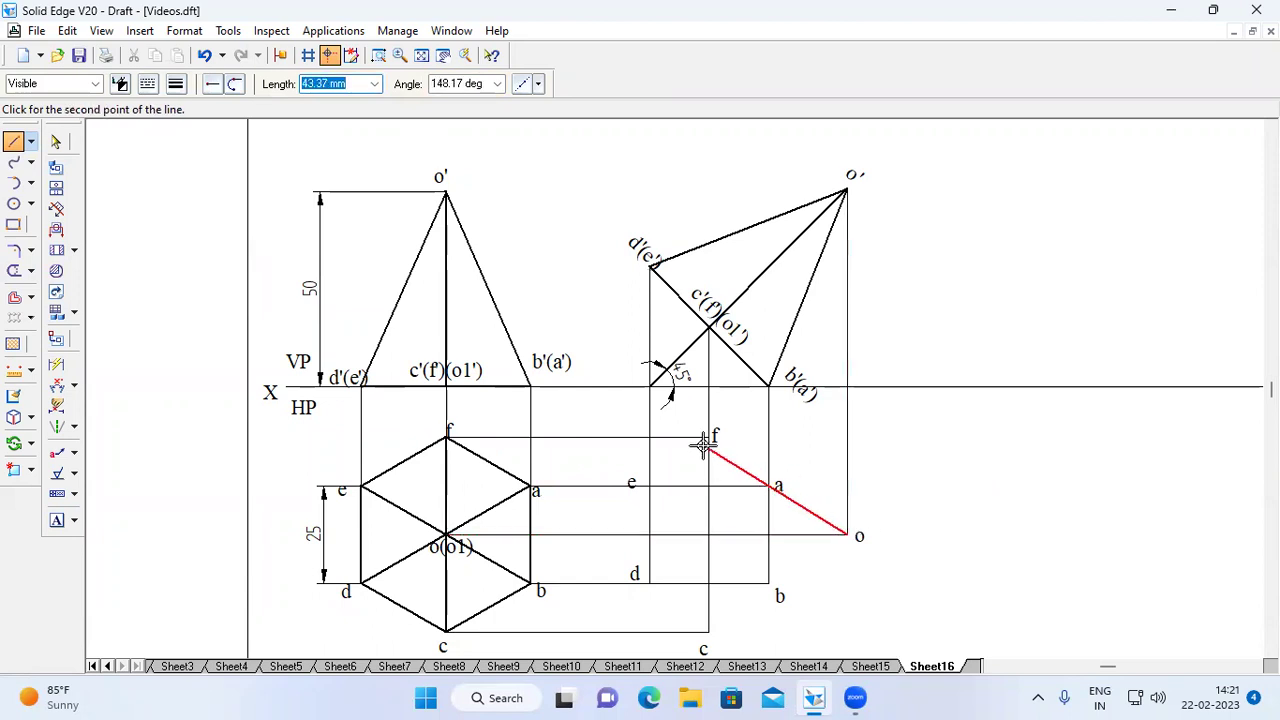
left_click(708, 436)
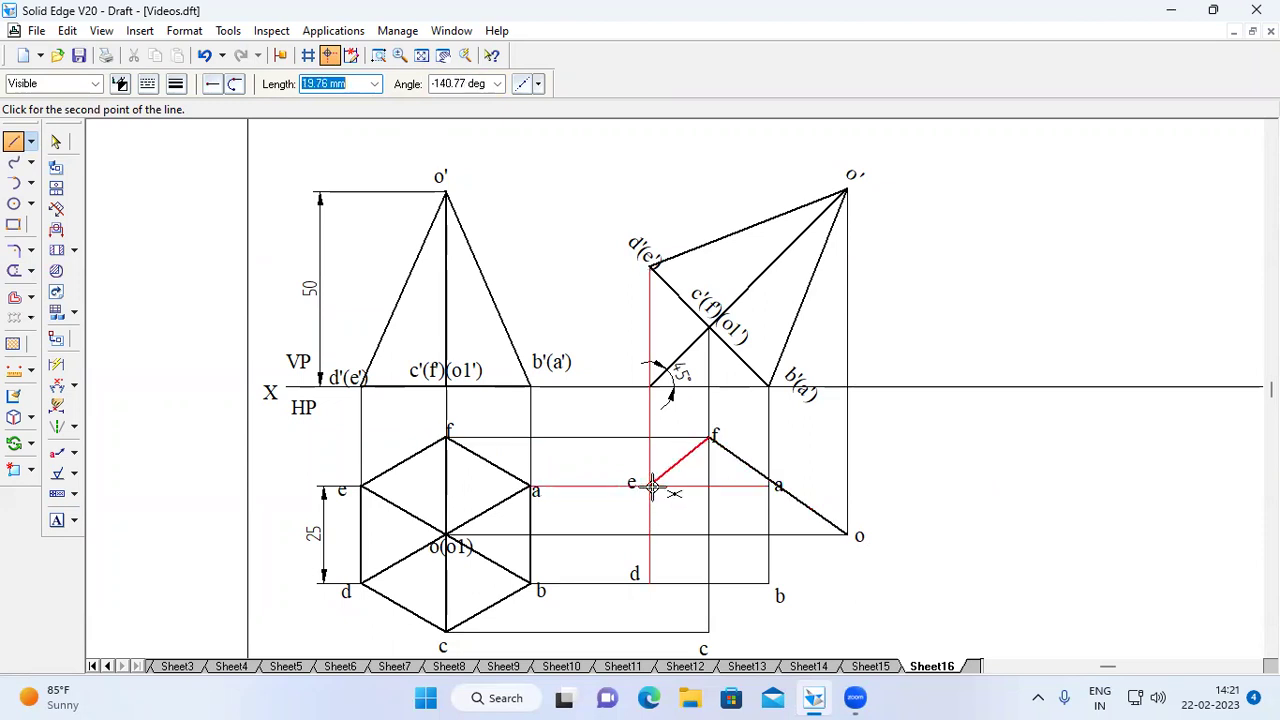
left_click(650, 486)
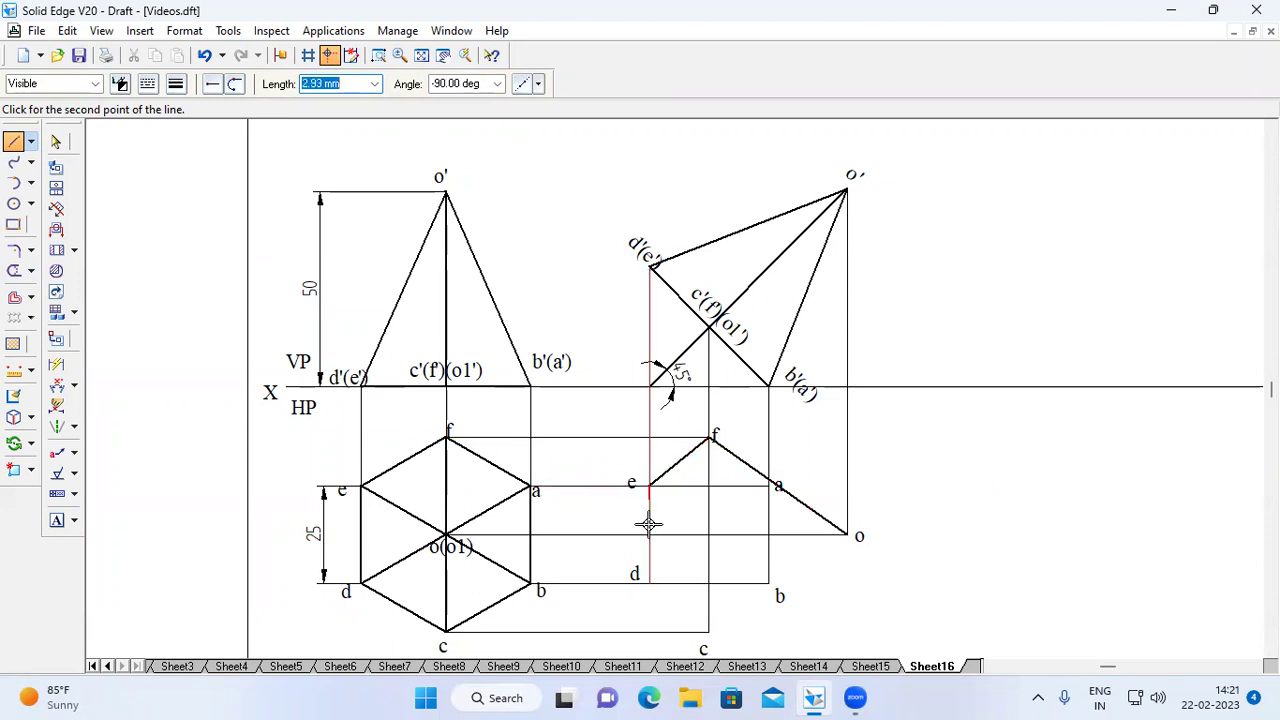
left_click(650, 584)
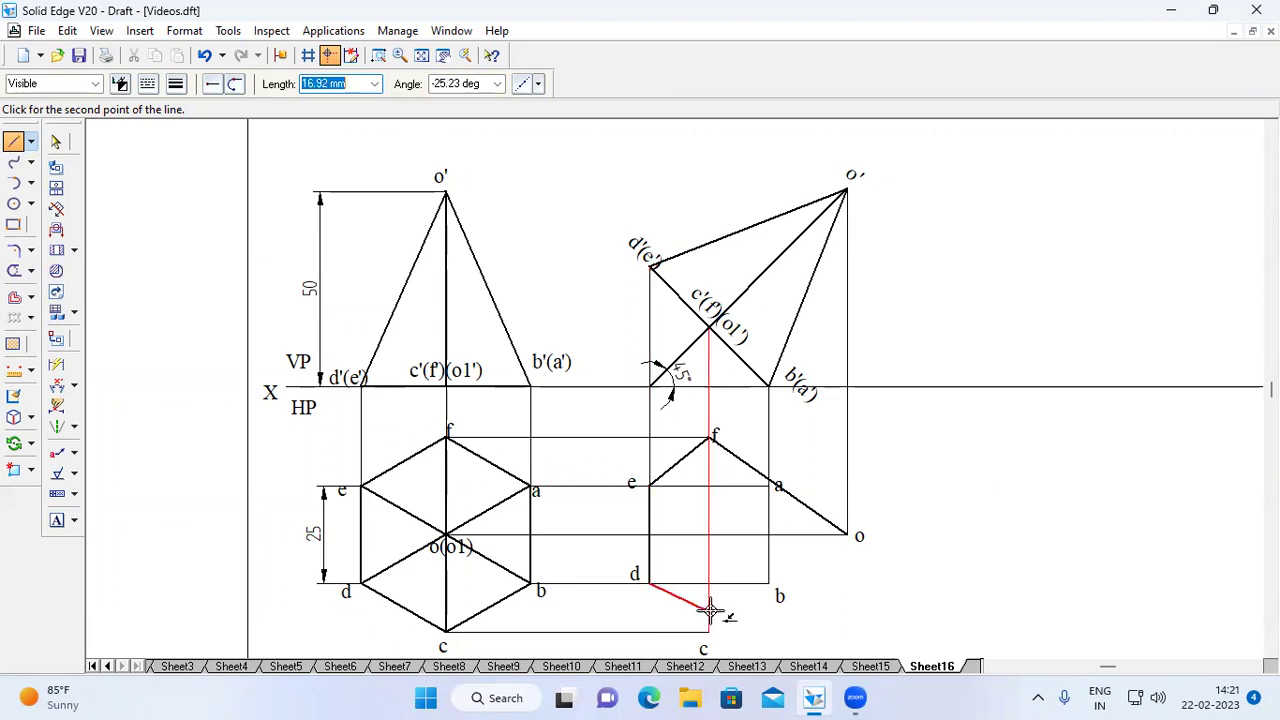
left_click(709, 631)
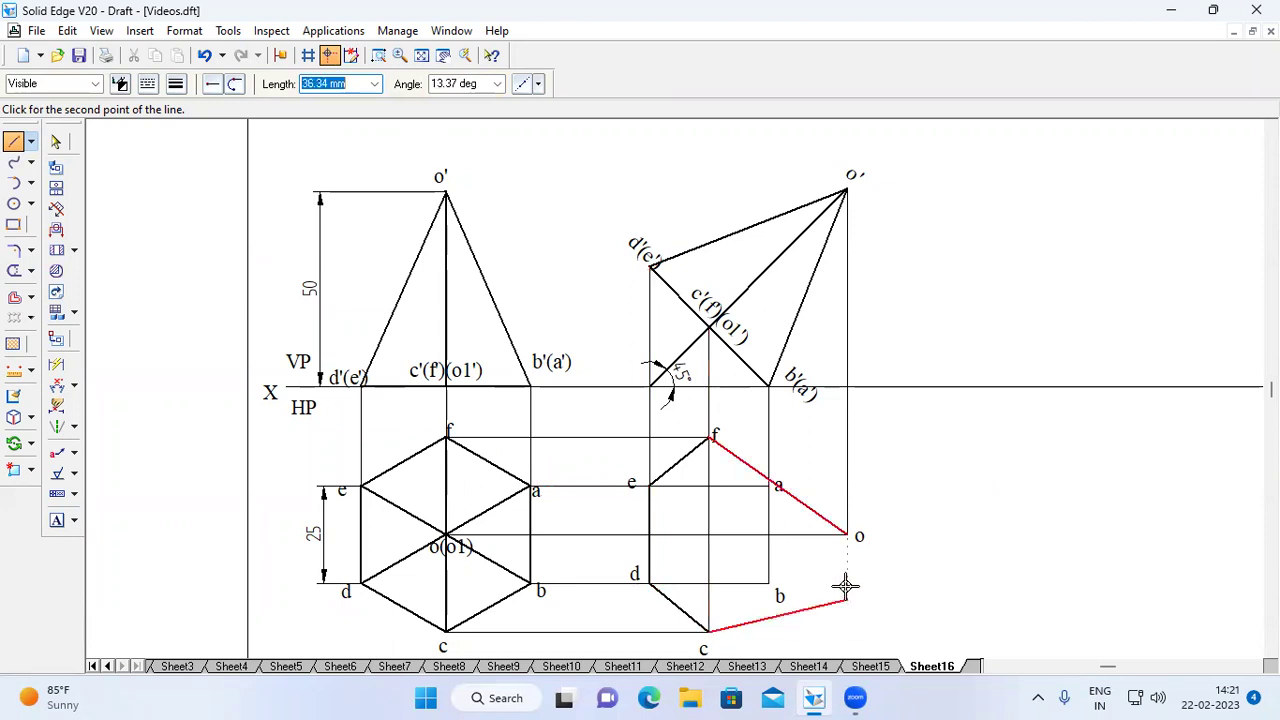
left_click(848, 535)
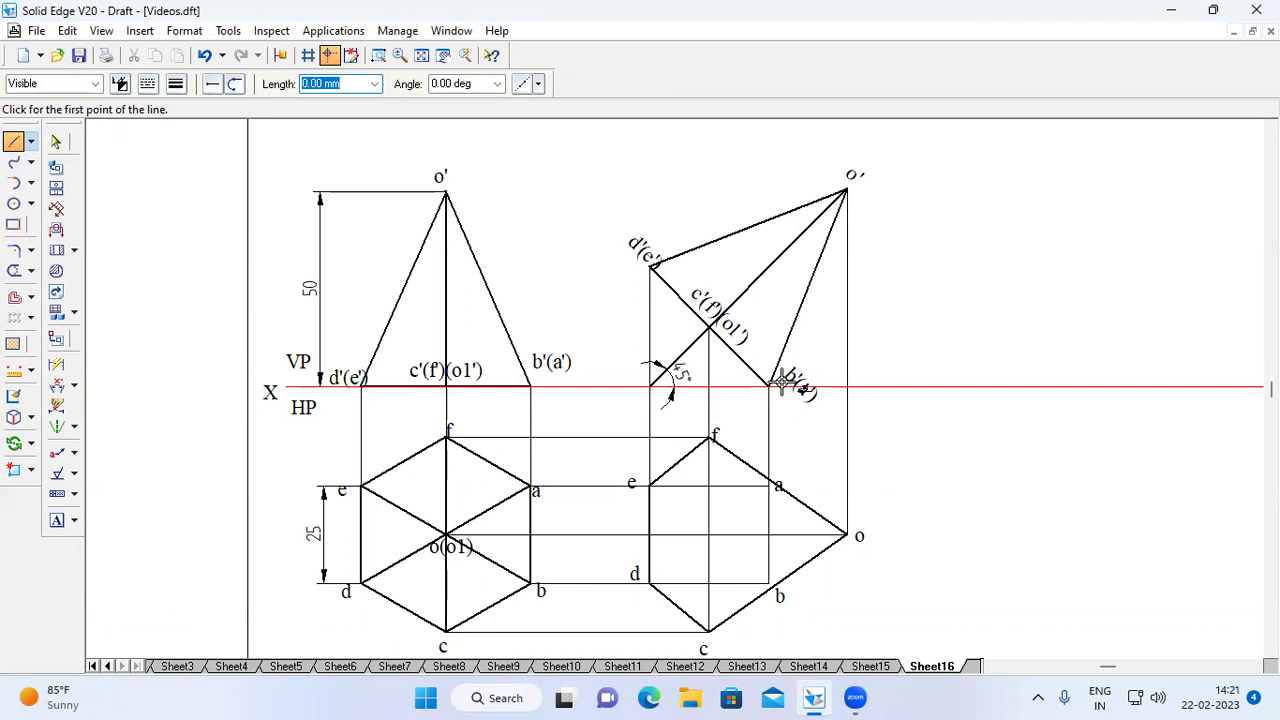
- Draw the hidden base edges f-a, a-b and b-c of the second top view with the Dash line type
left_click(150, 85)
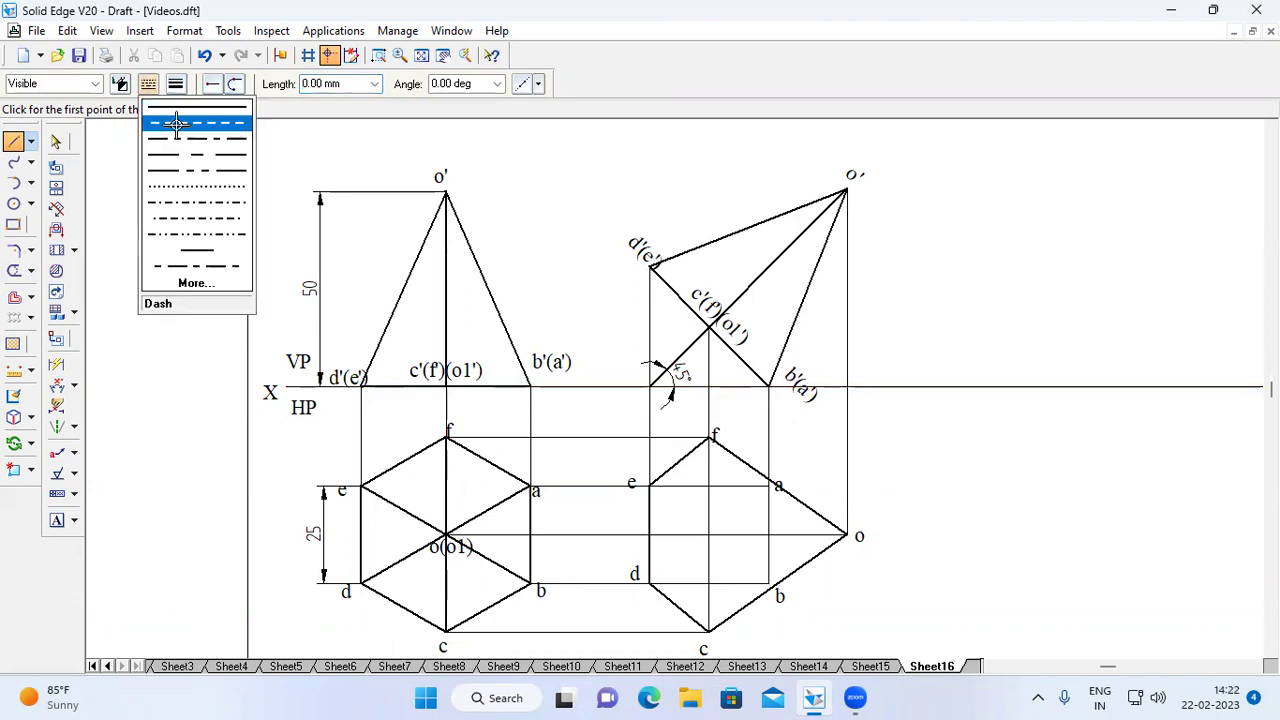
left_click(175, 84)
left_click(210, 162)
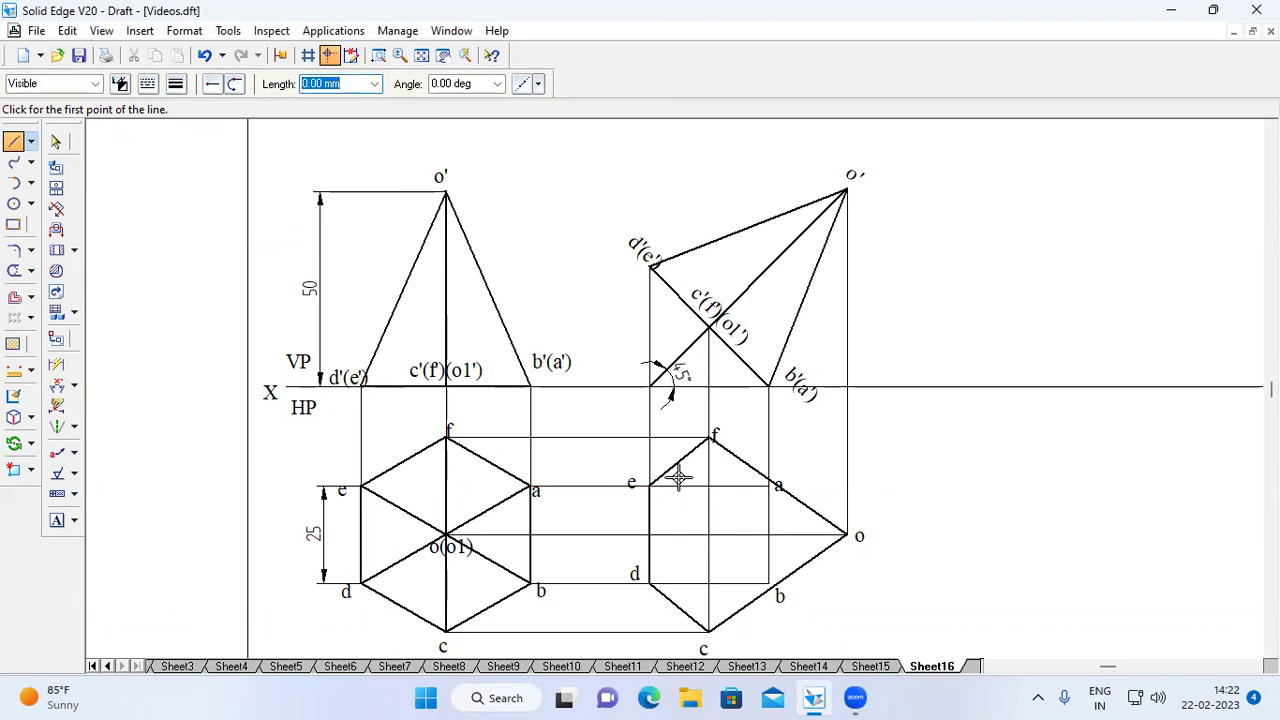
left_click(709, 436)
left_click(767, 487)
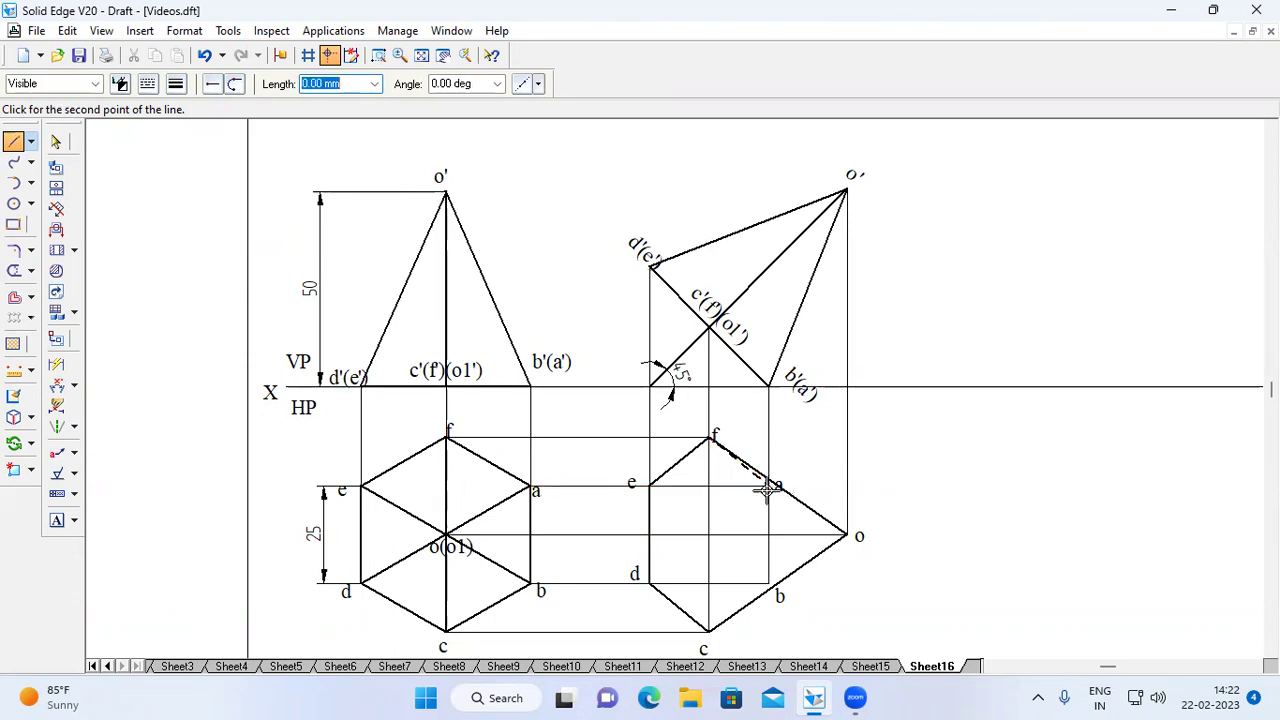
left_click(770, 582)
left_click(710, 630)
right_click(925, 484)
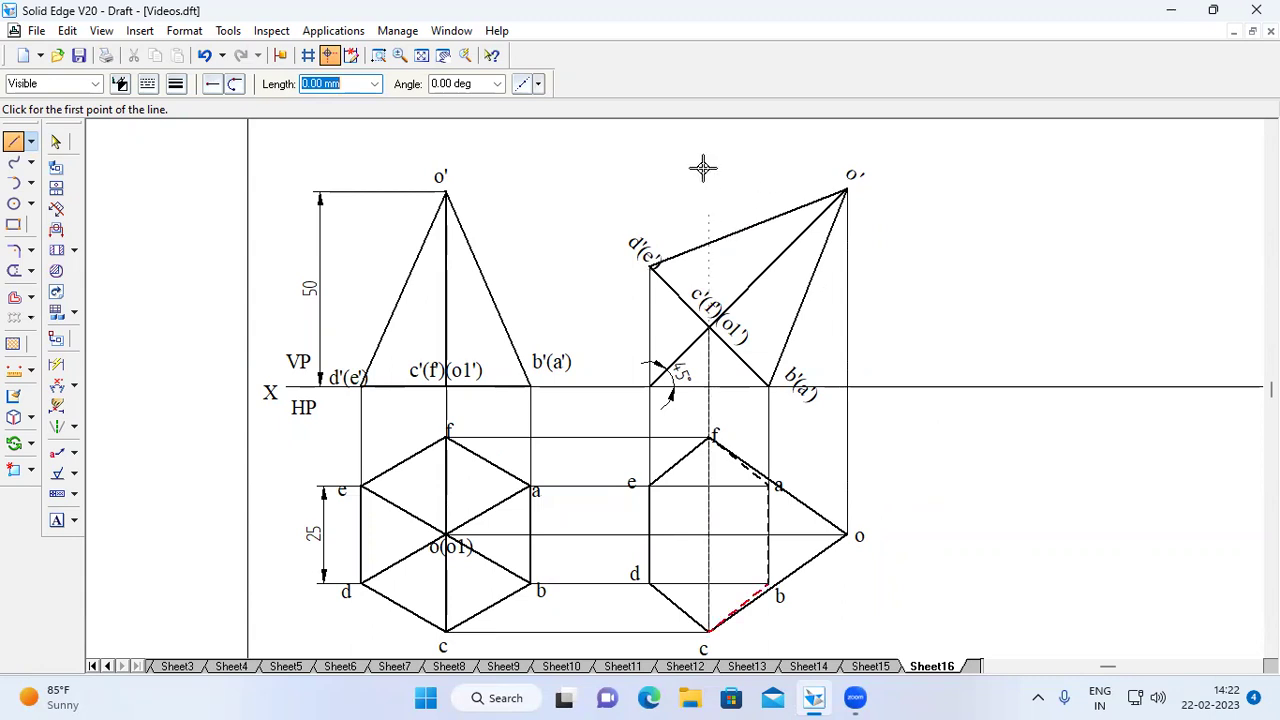
- Draw the visible slant edges o-d and o-e of the second top view as continuous lines
left_click(175, 84)
left_click(147, 84)
left_click(171, 106)
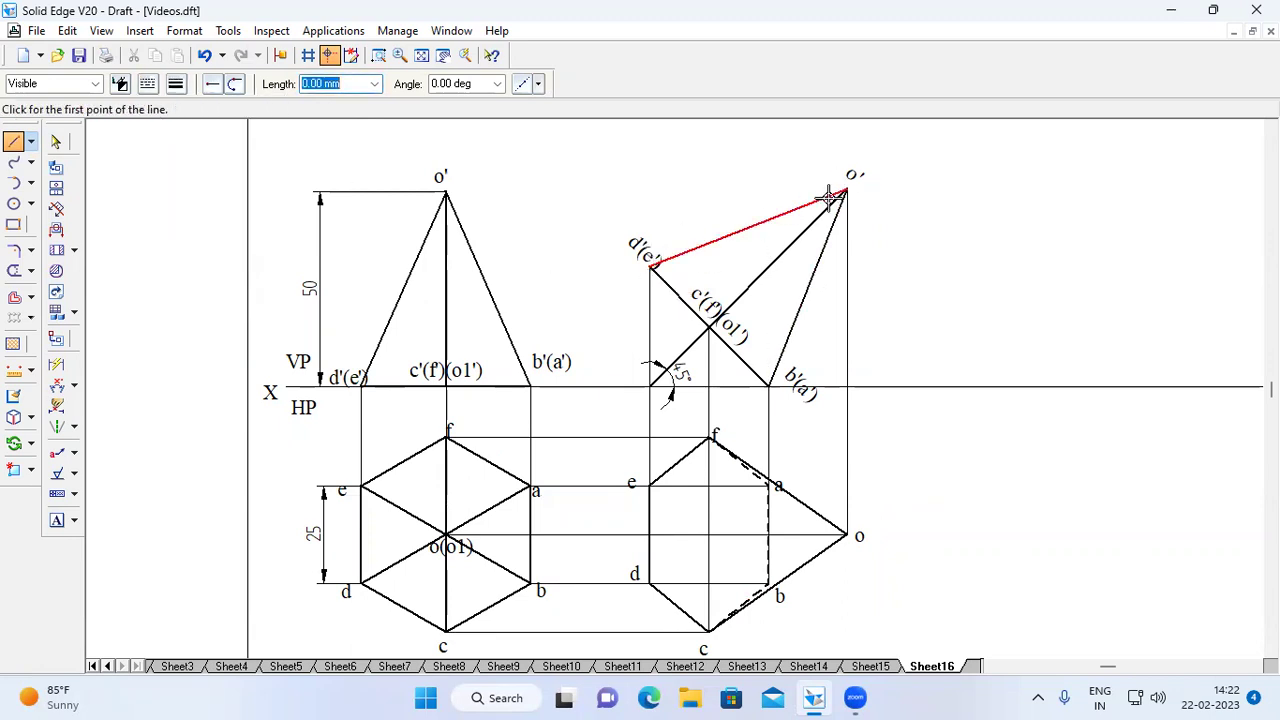
left_click(847, 536)
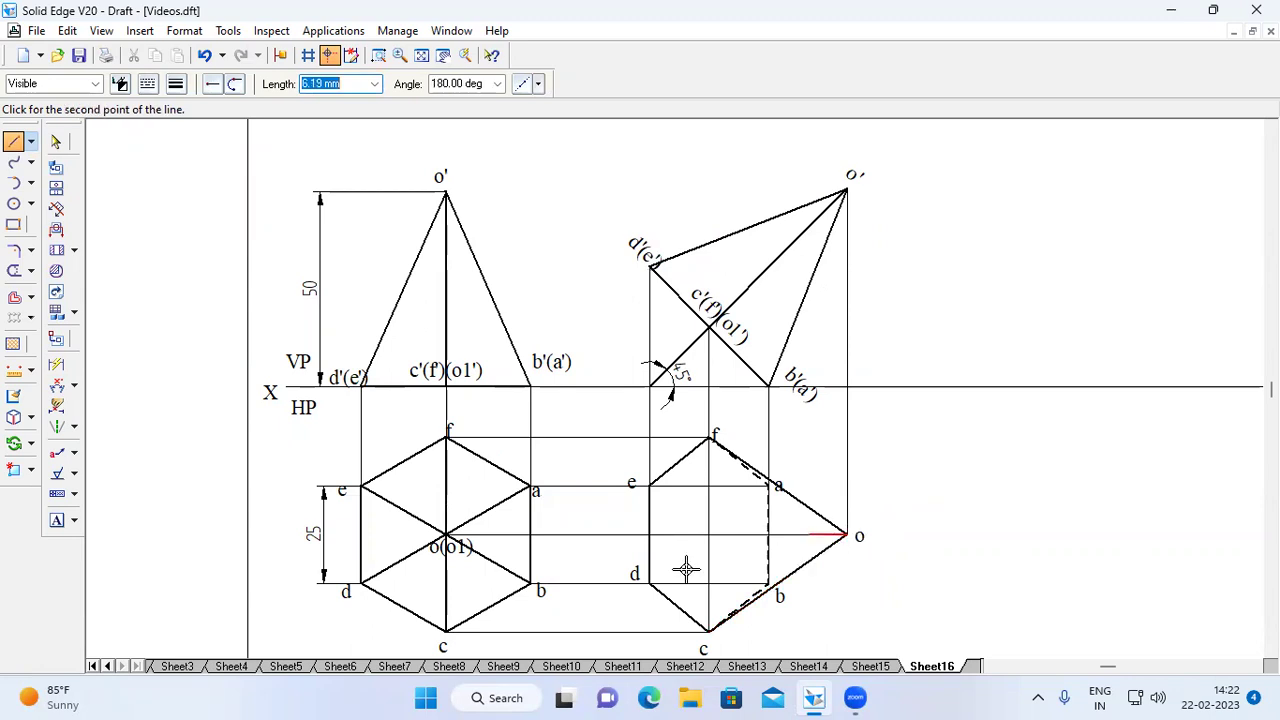
left_click(650, 582)
right_click(978, 478)
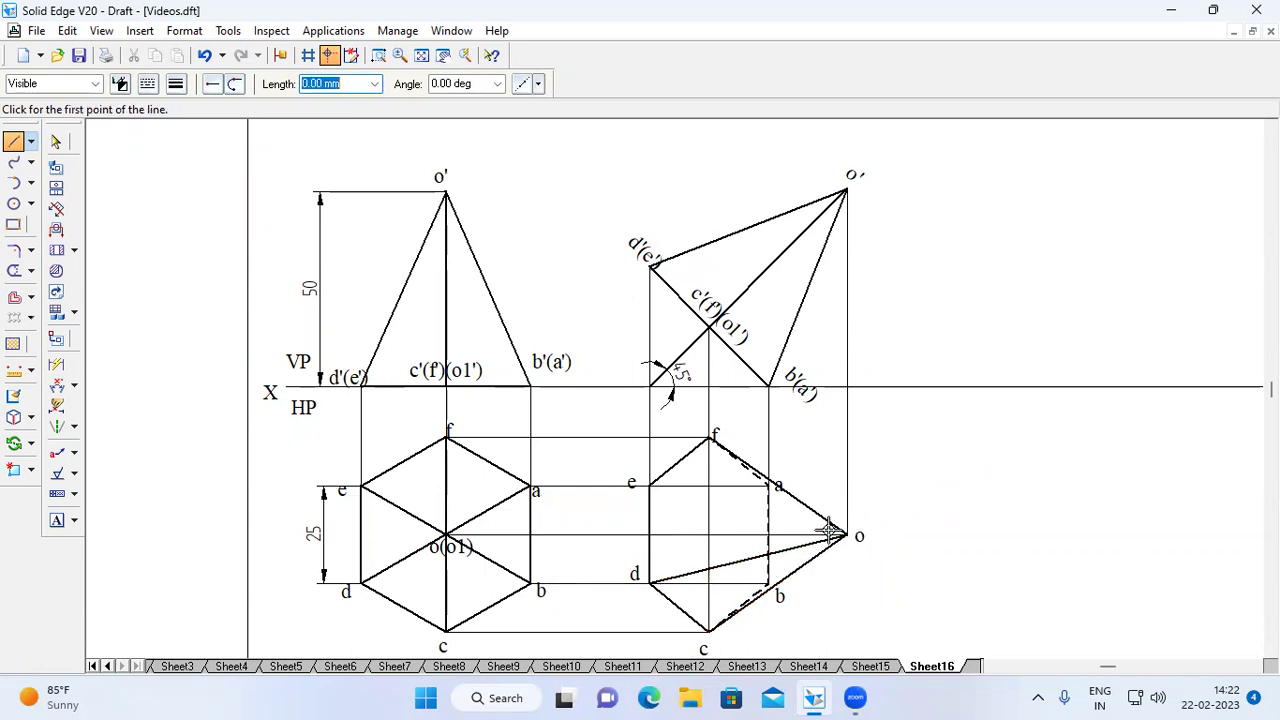
left_click(847, 537)
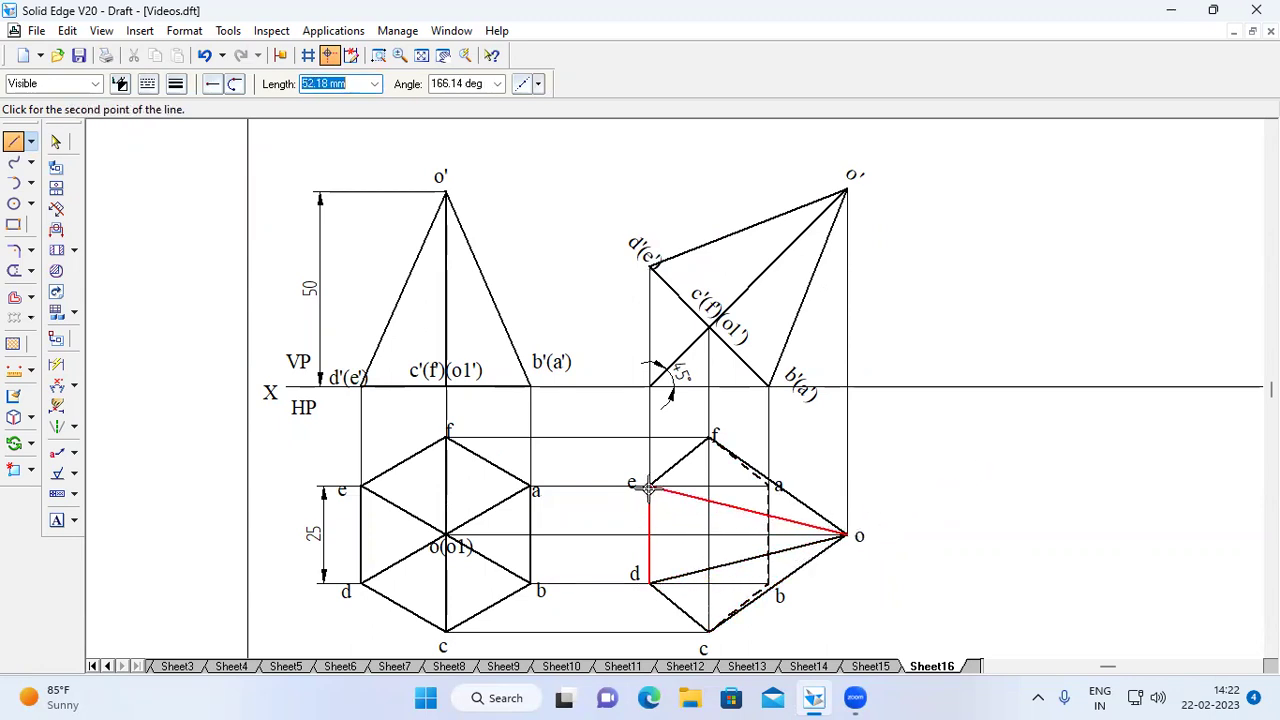
left_click(649, 487)
right_click(945, 457)
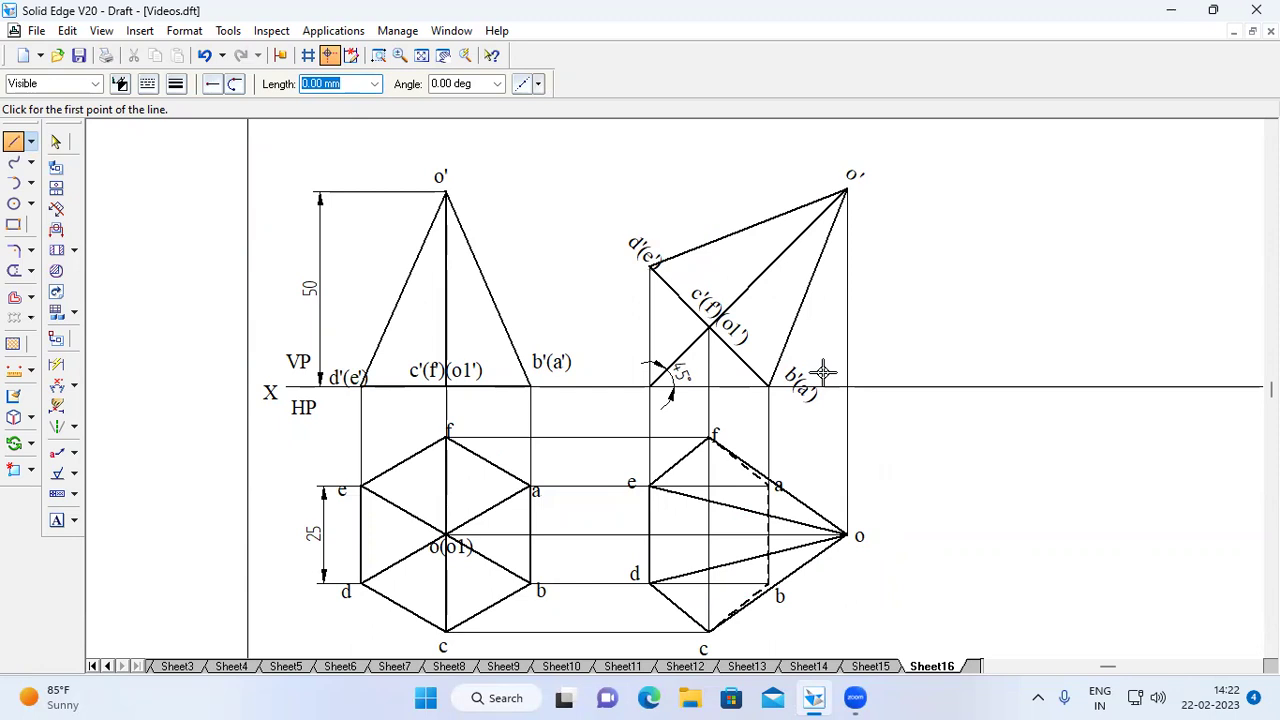
- Draw the hidden slant edges a-o and b-o of the second top view as dashed lines
left_click(147, 83)
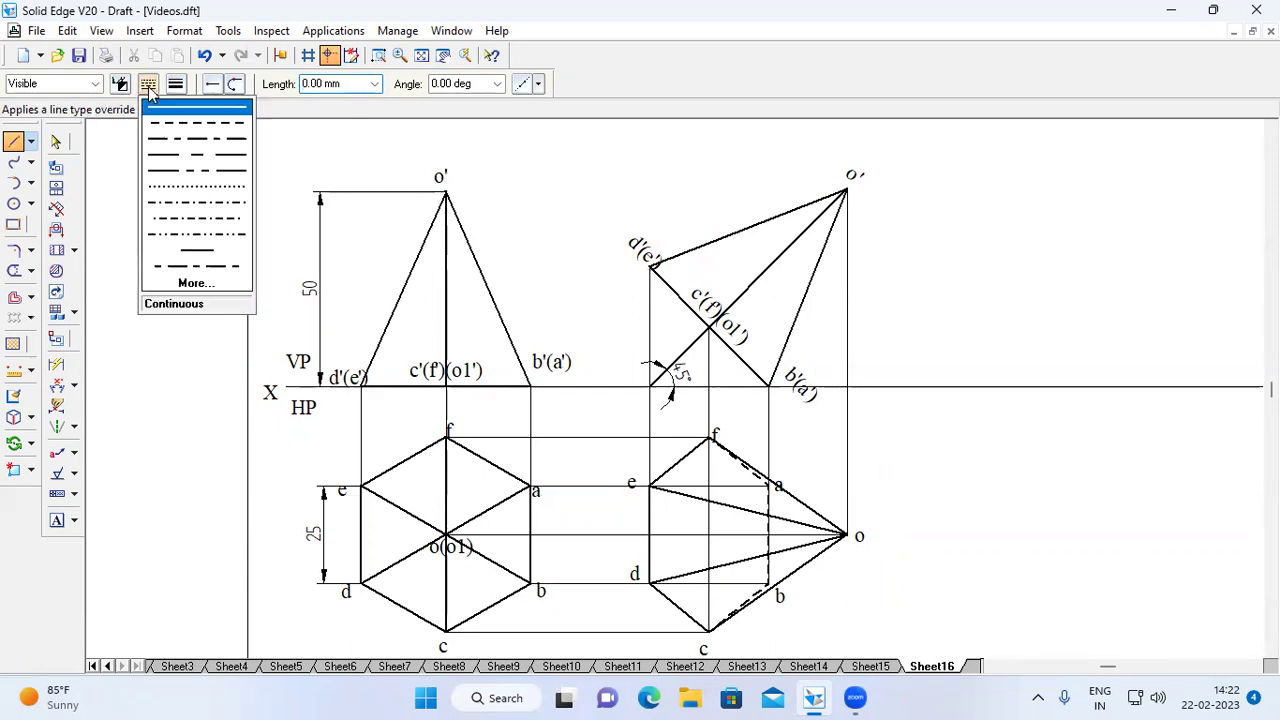
left_click(187, 133)
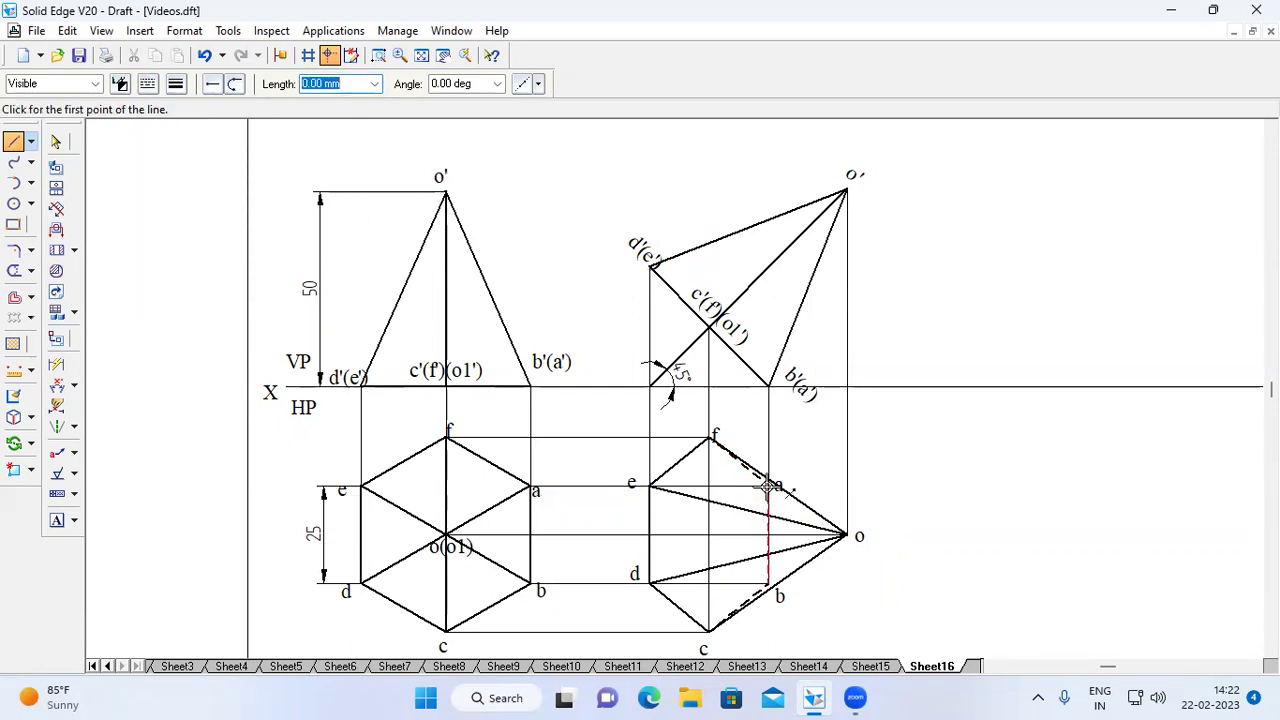
left_click(767, 487)
left_click(846, 535)
right_click(951, 474)
left_click(767, 587)
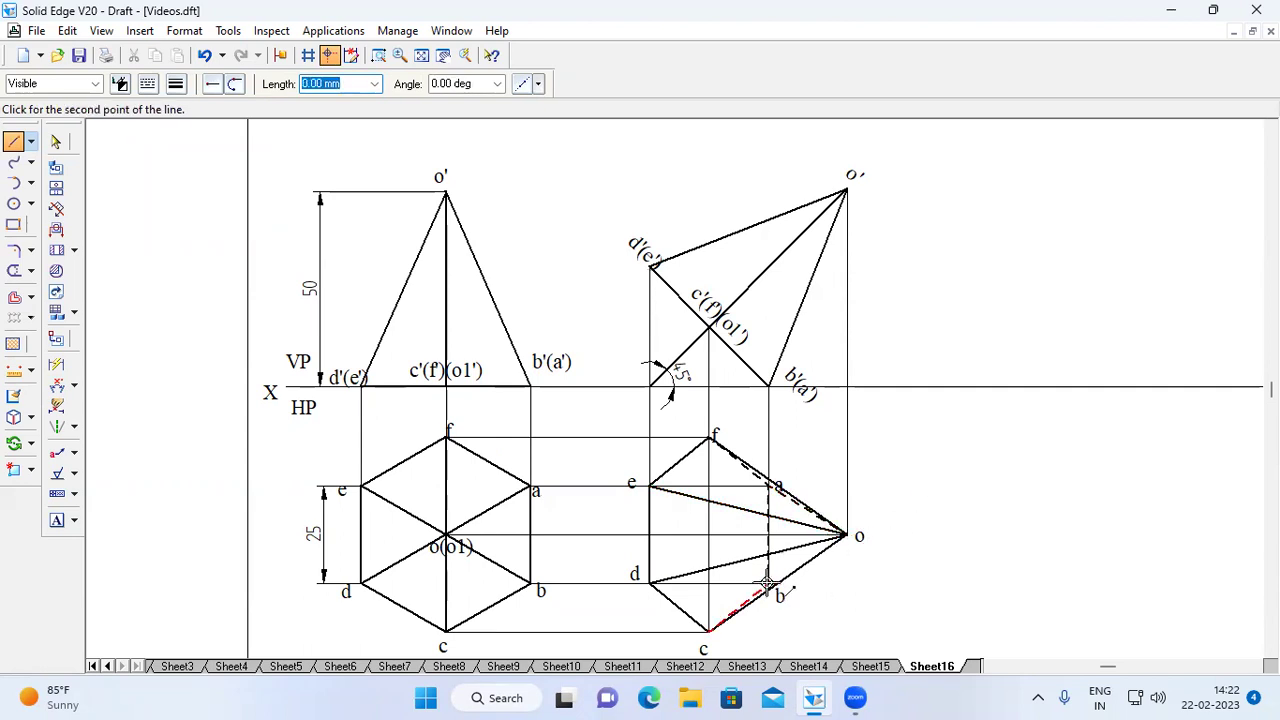
right_click(943, 478)
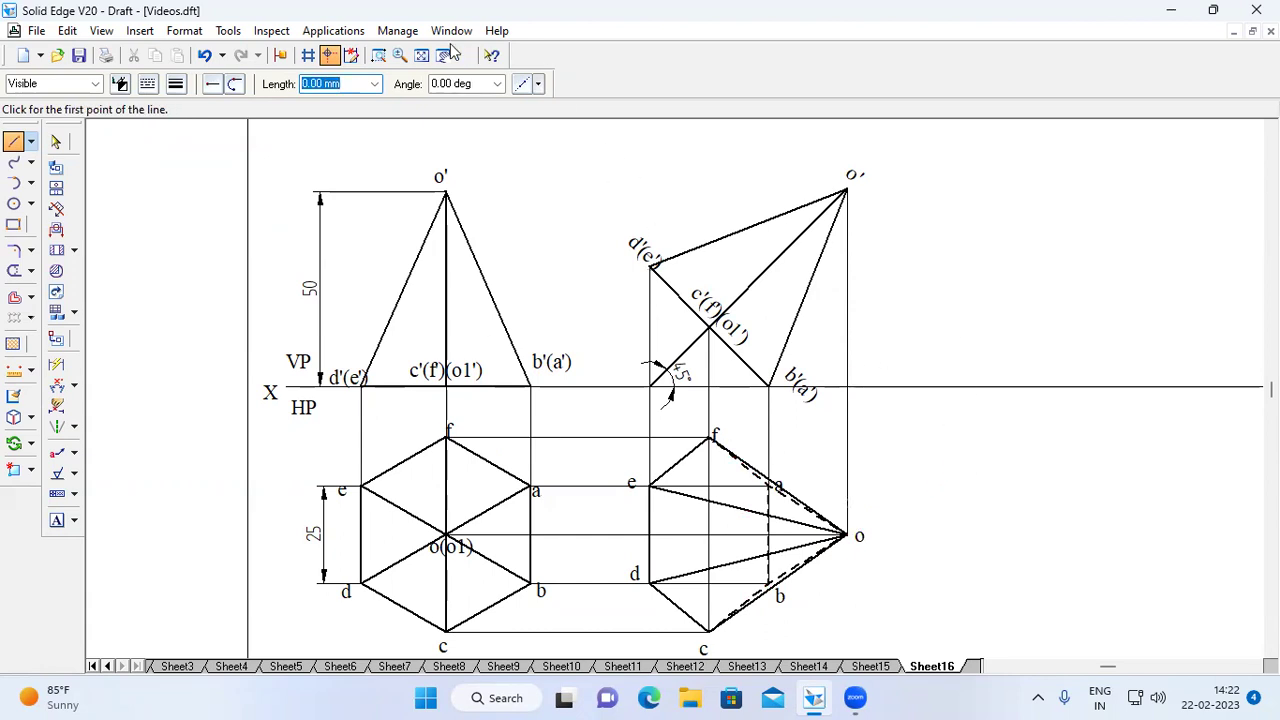
- Label the base centre of the second top view with the text o1
left_click(421, 55)
left_click(378, 55)
left_click_drag(503, 175, 652, 405)
left_click_drag(786, 598, 786, 598)
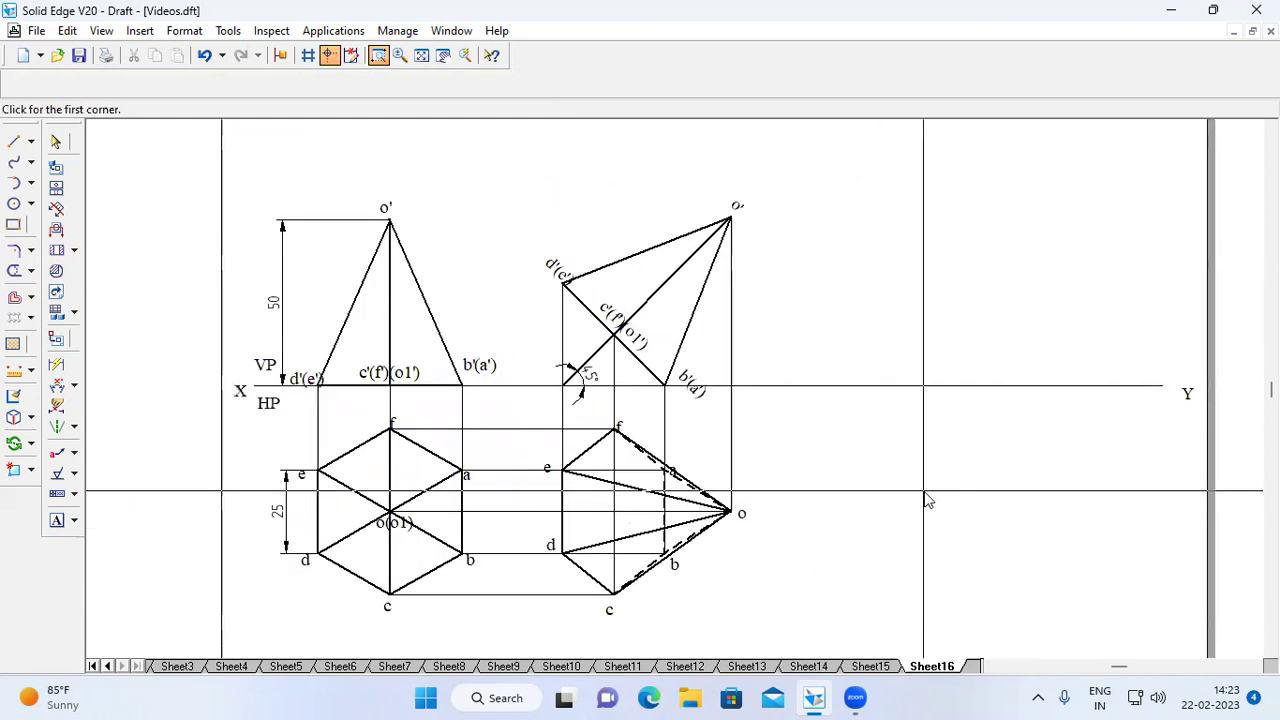
key("Escape")
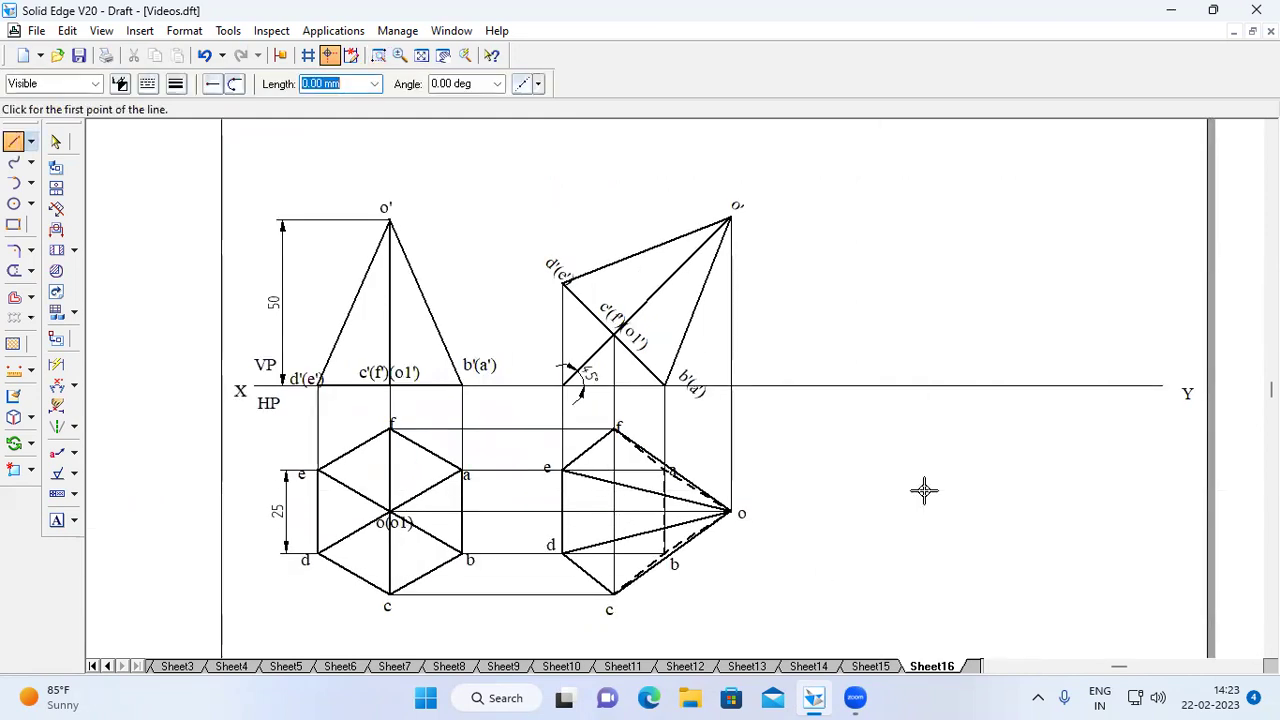
left_click(57, 521)
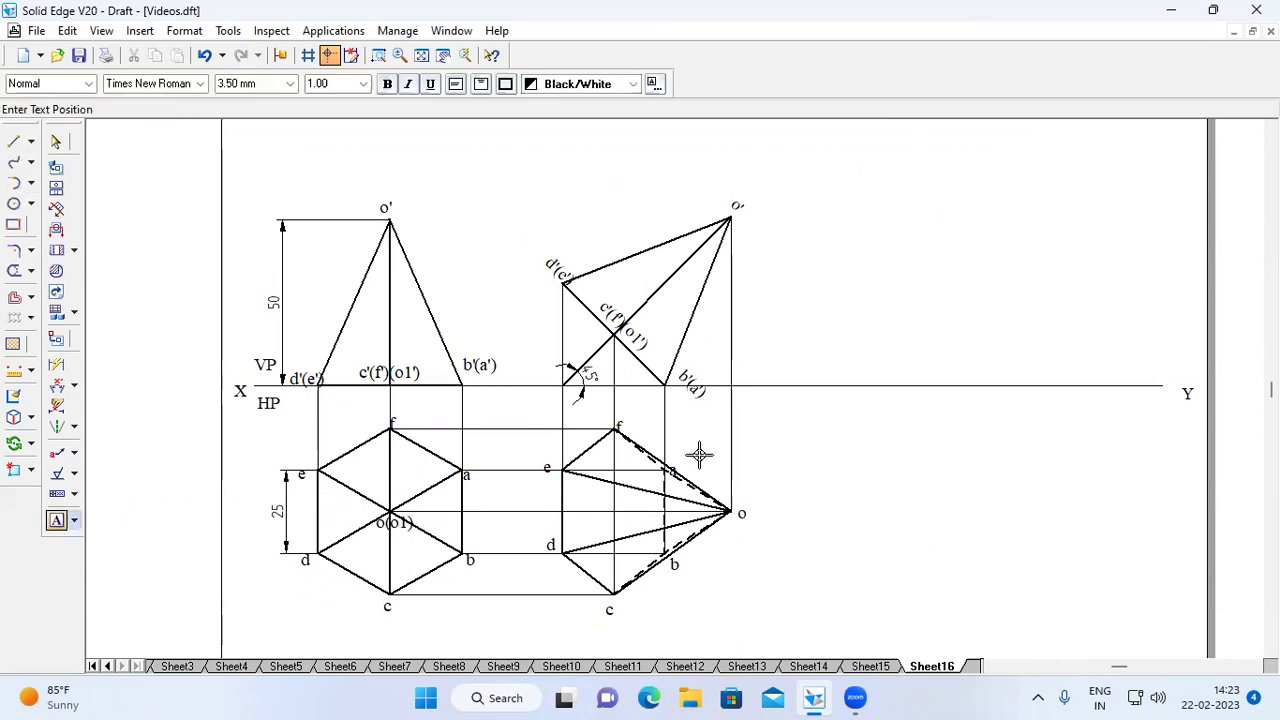
left_click(622, 526)
type("o1")
left_click(857, 469)
- Trim the horizontal projector between o1 and apex o in the second top view
left_click(31, 271)
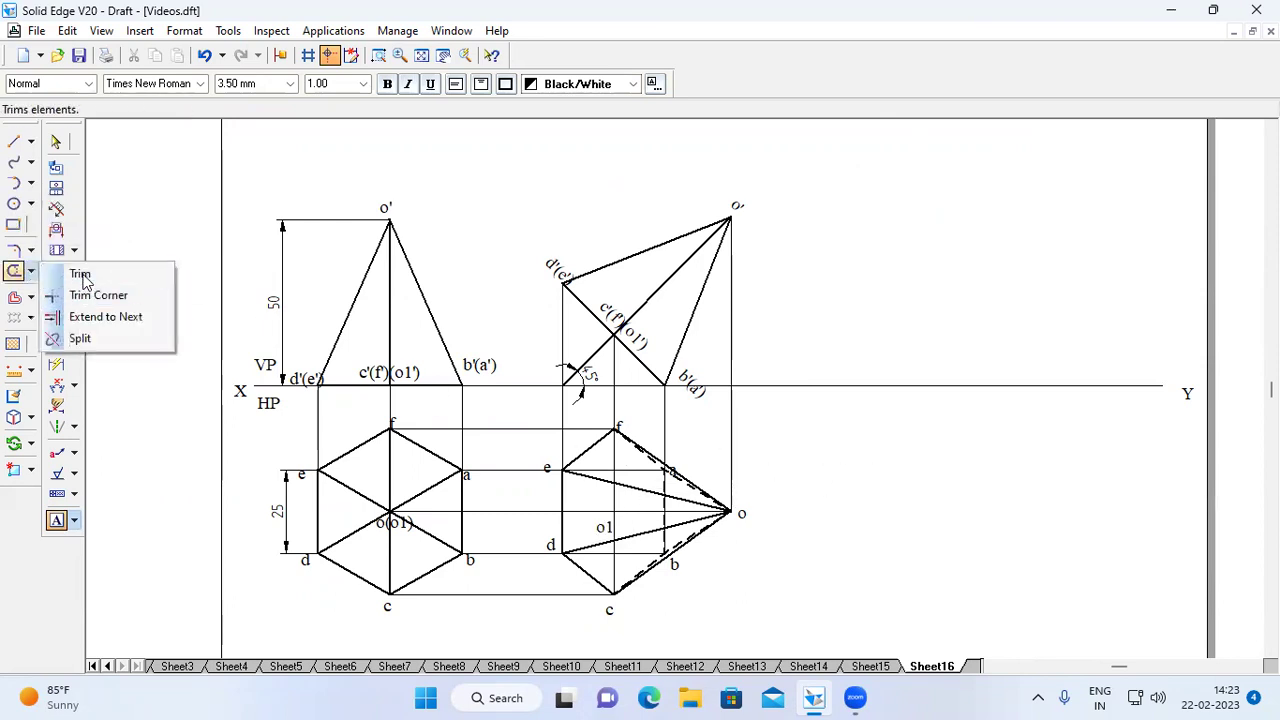
left_click(78, 274)
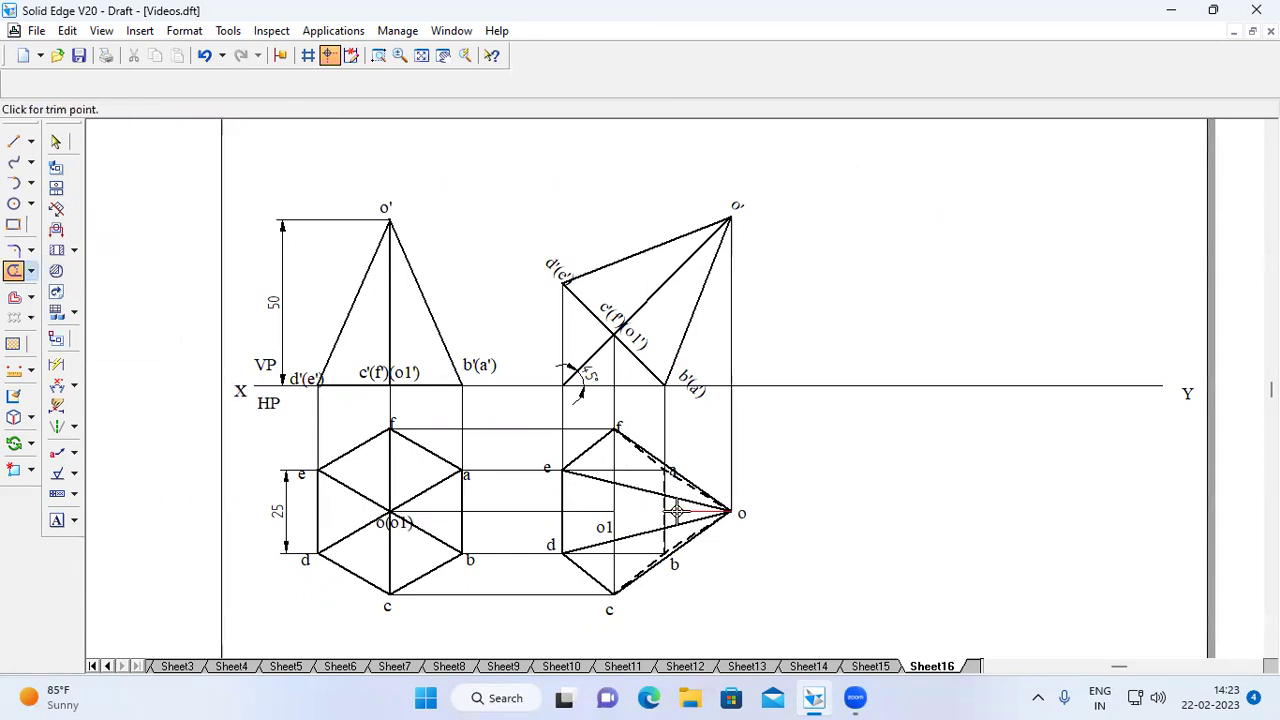
left_click(677, 511)
- Draw the axis of the second top view from o1 to o as a thin chain line
left_click(14, 143)
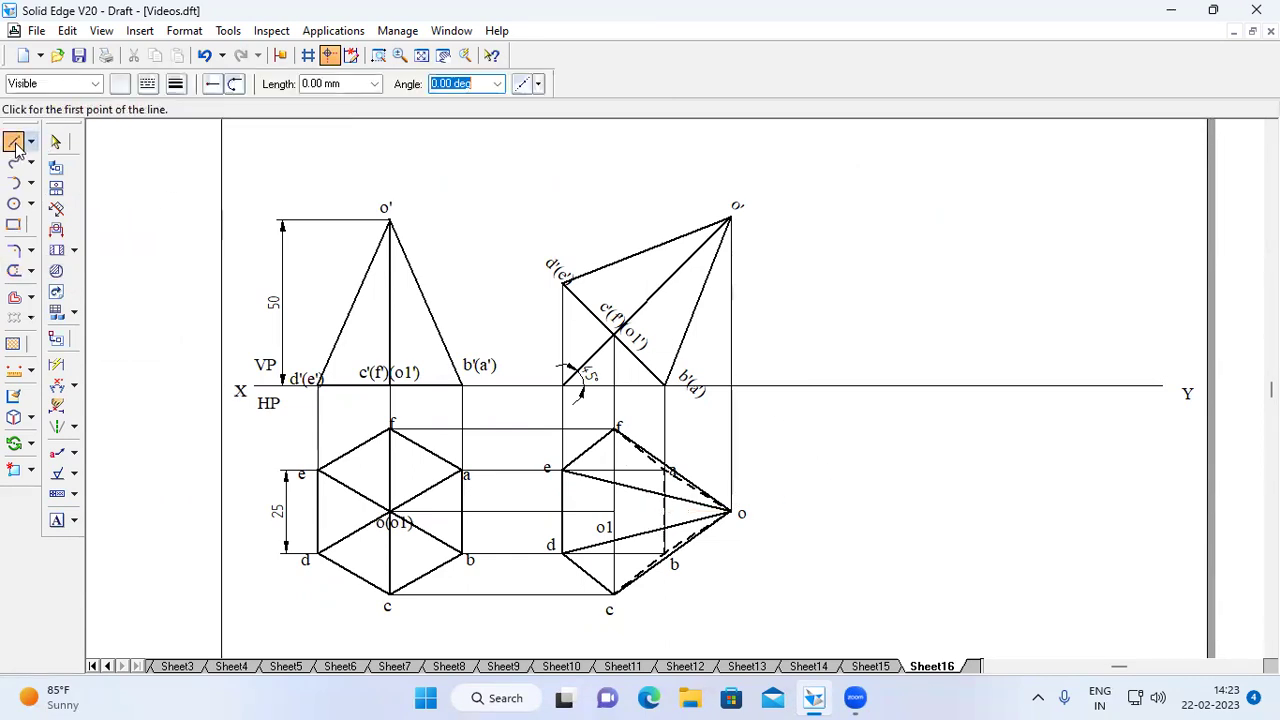
left_click(150, 84)
left_click(167, 138)
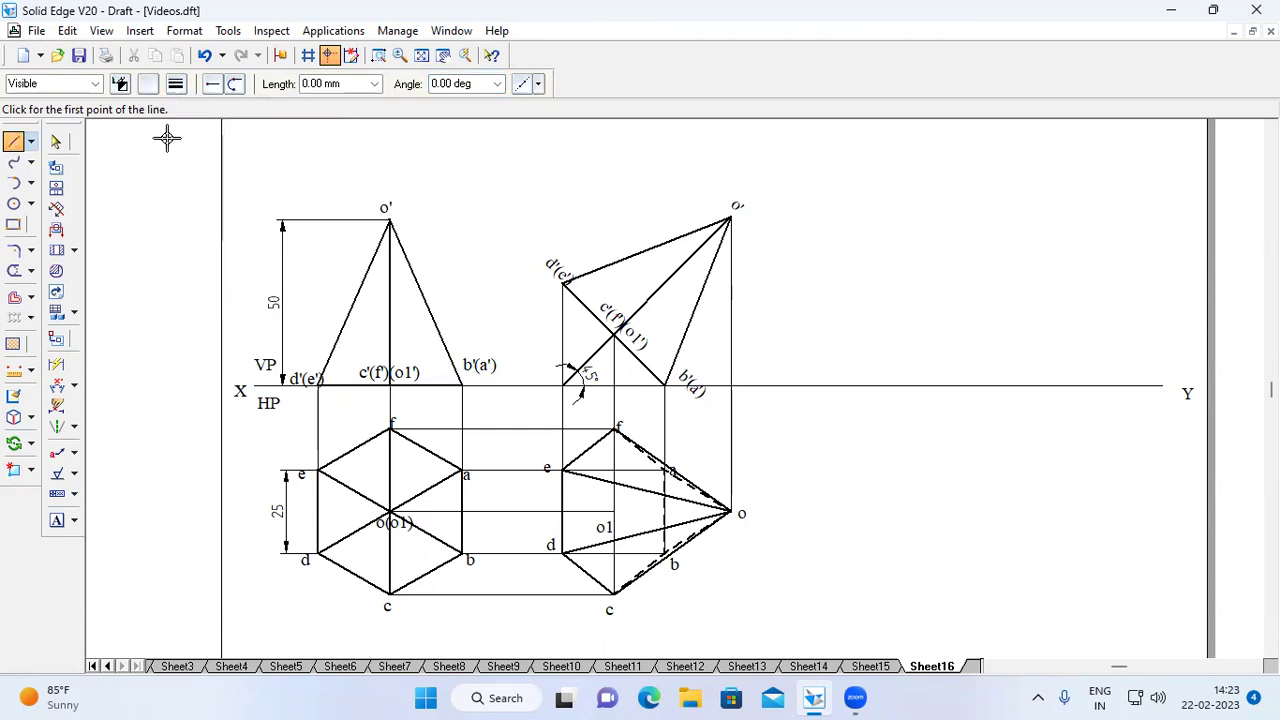
left_click(176, 84)
left_click(193, 108)
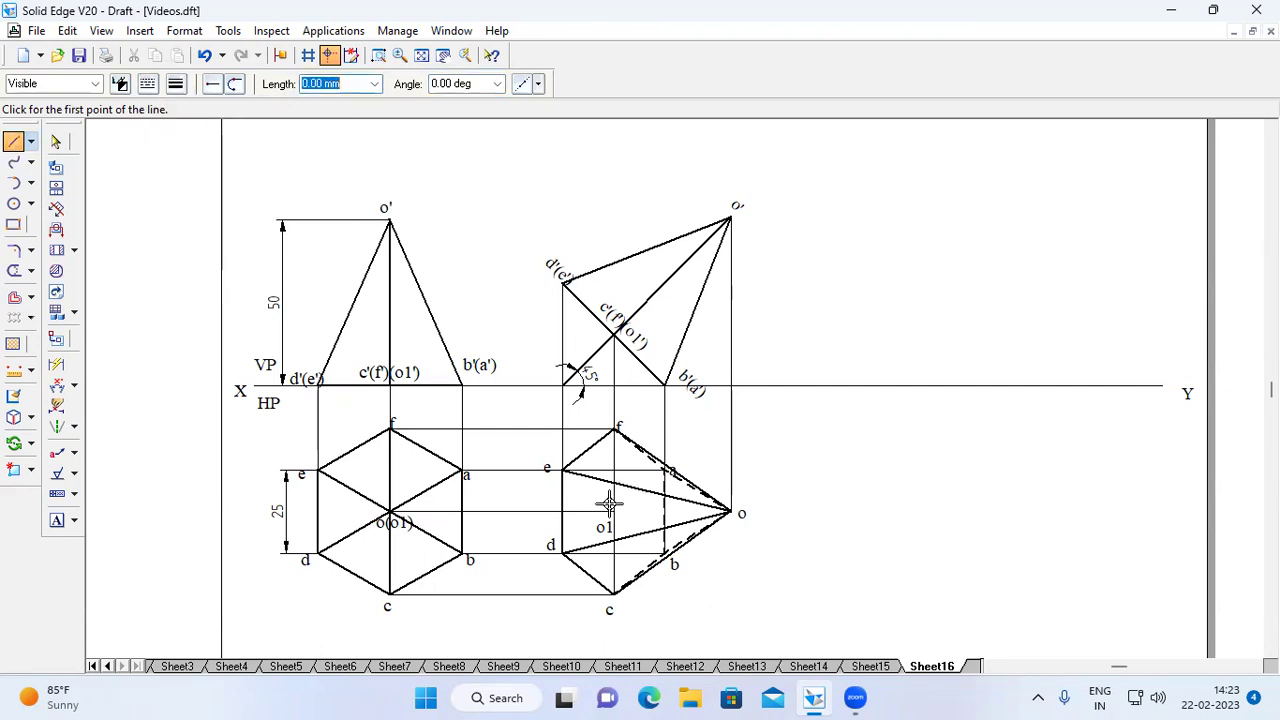
left_click(613, 513)
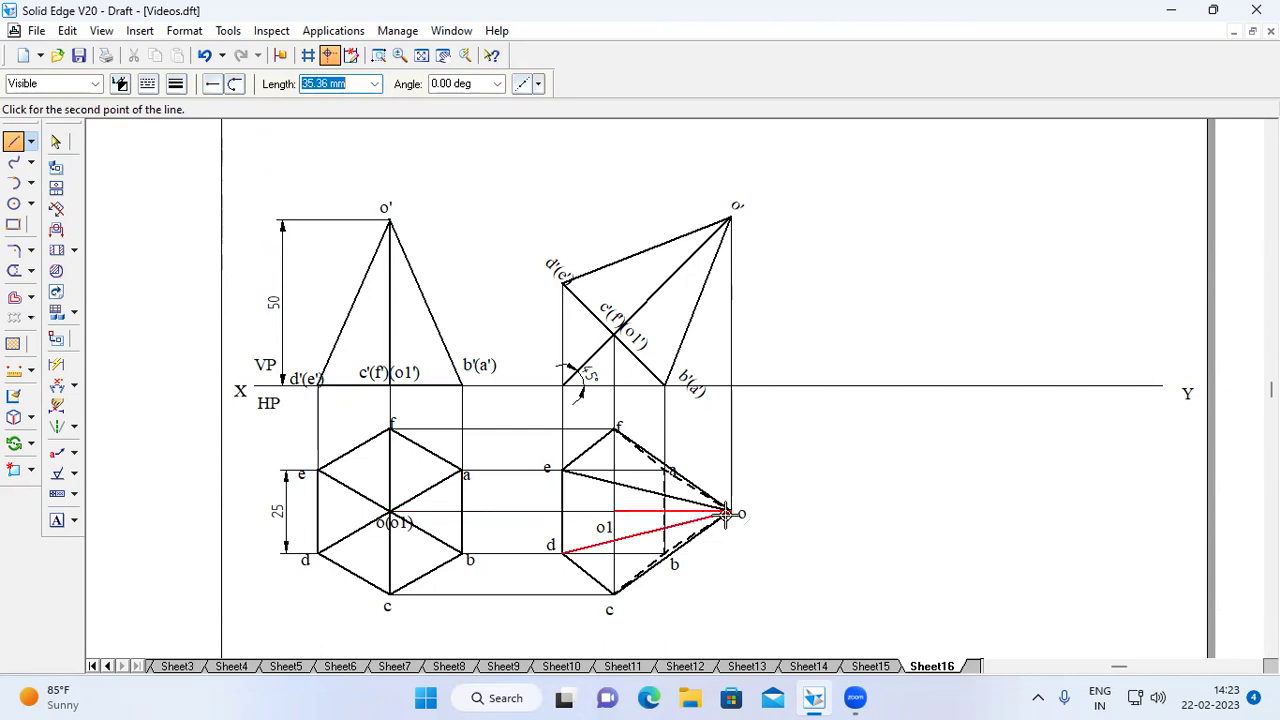
left_click(730, 512)
- Dimension the horizontal distance between o1 and o, placing the dimension below the second top view
left_click(74, 386)
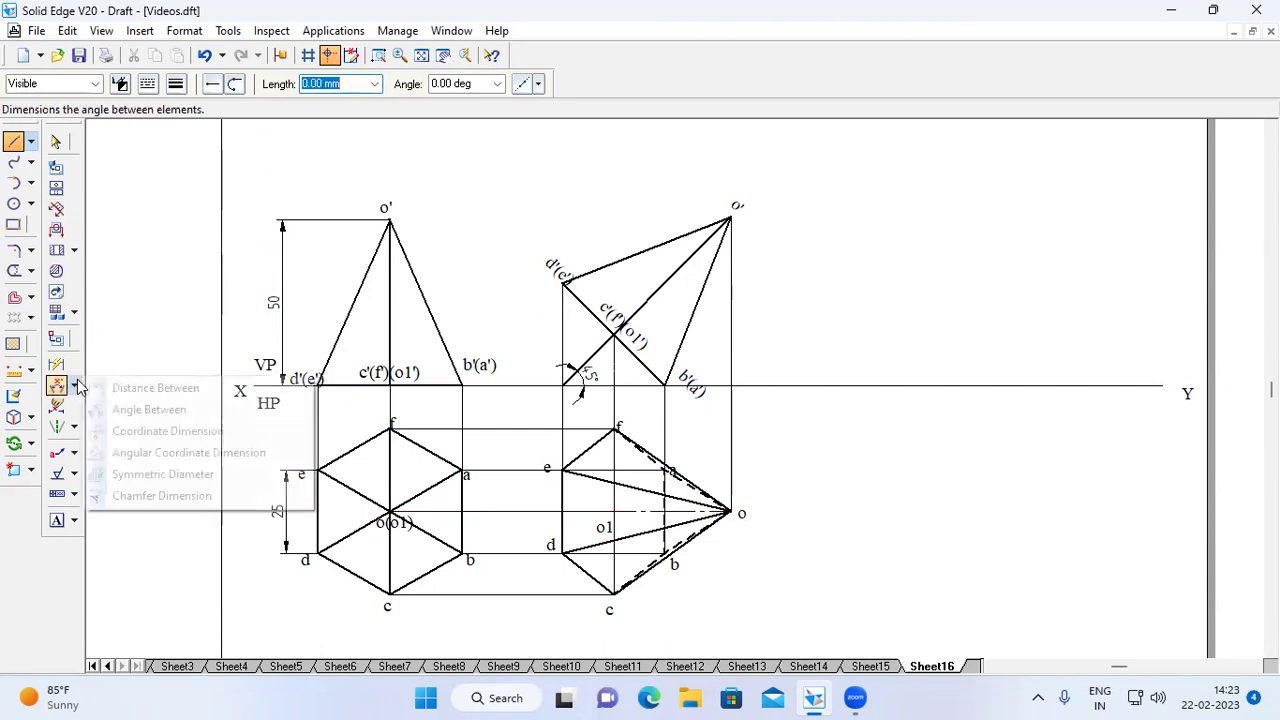
left_click(133, 394)
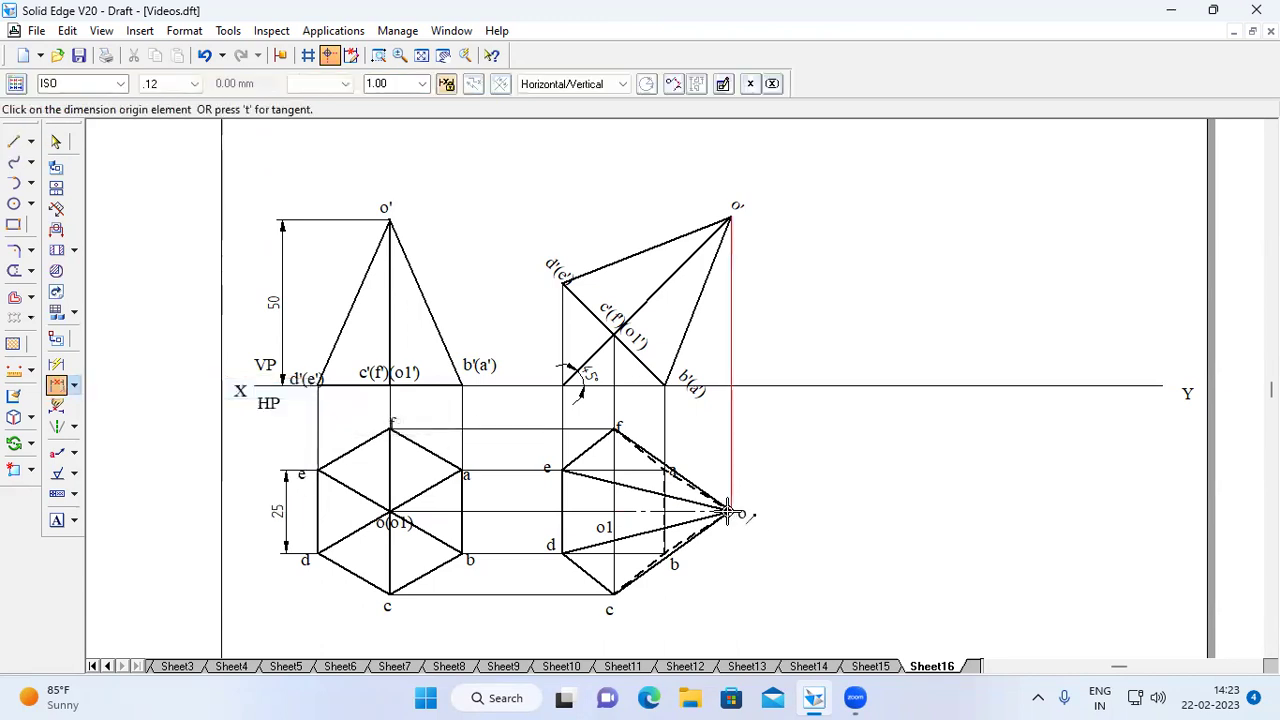
left_click(727, 512)
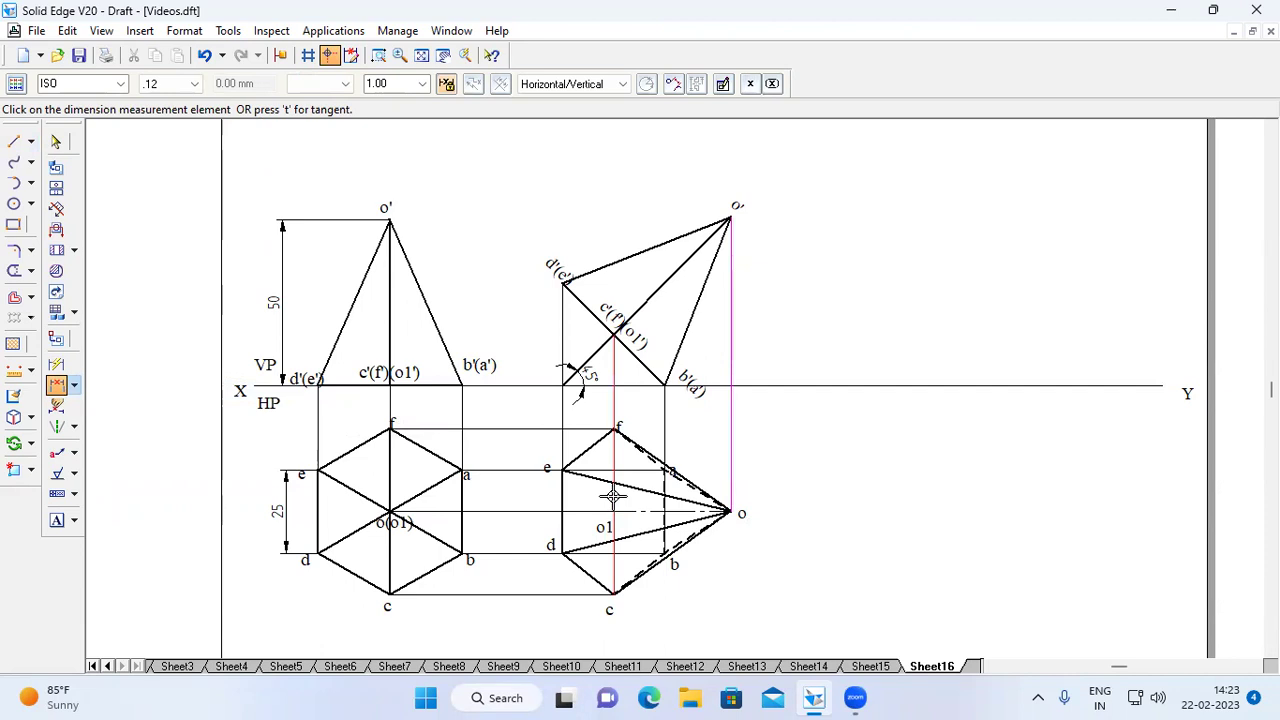
left_click(614, 496)
left_click(700, 626)
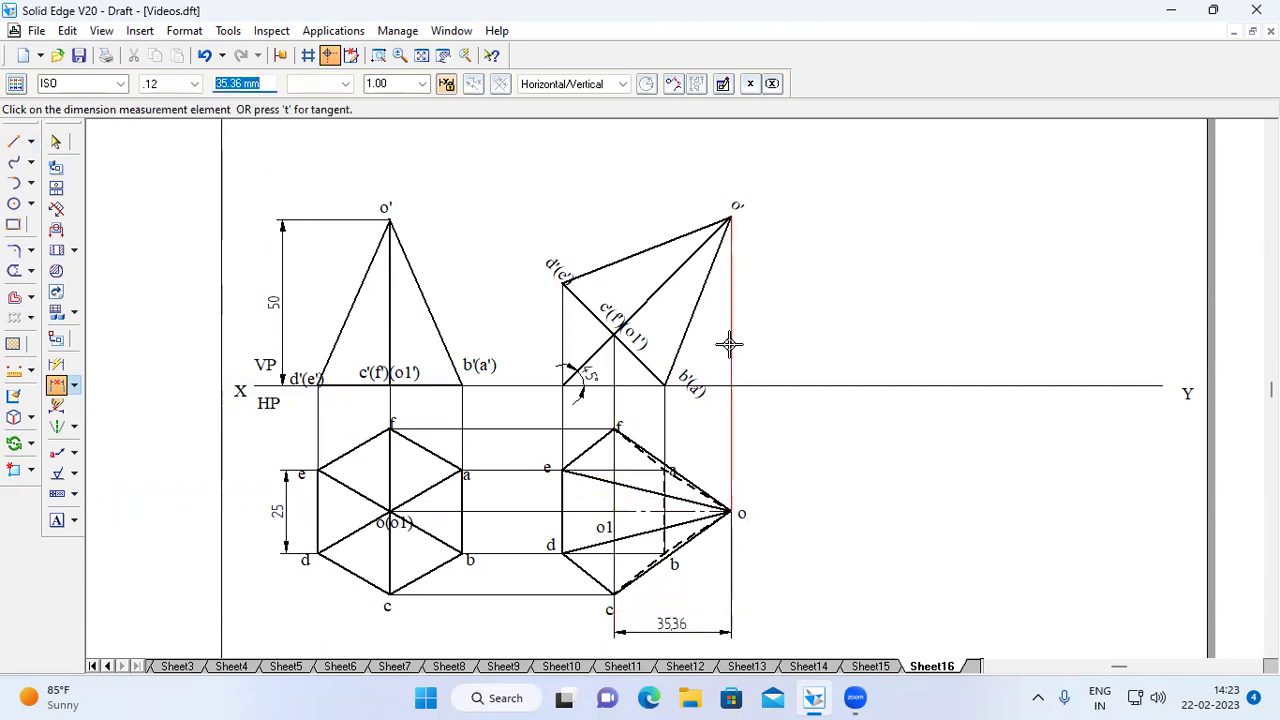
- Draw a continuous horizontal line about 76 mm long below XY near Y, then a sloping line about 91 mm long from its Y-side end
left_click(14, 143)
left_click(175, 84)
left_click(180, 115)
left_click(817, 463)
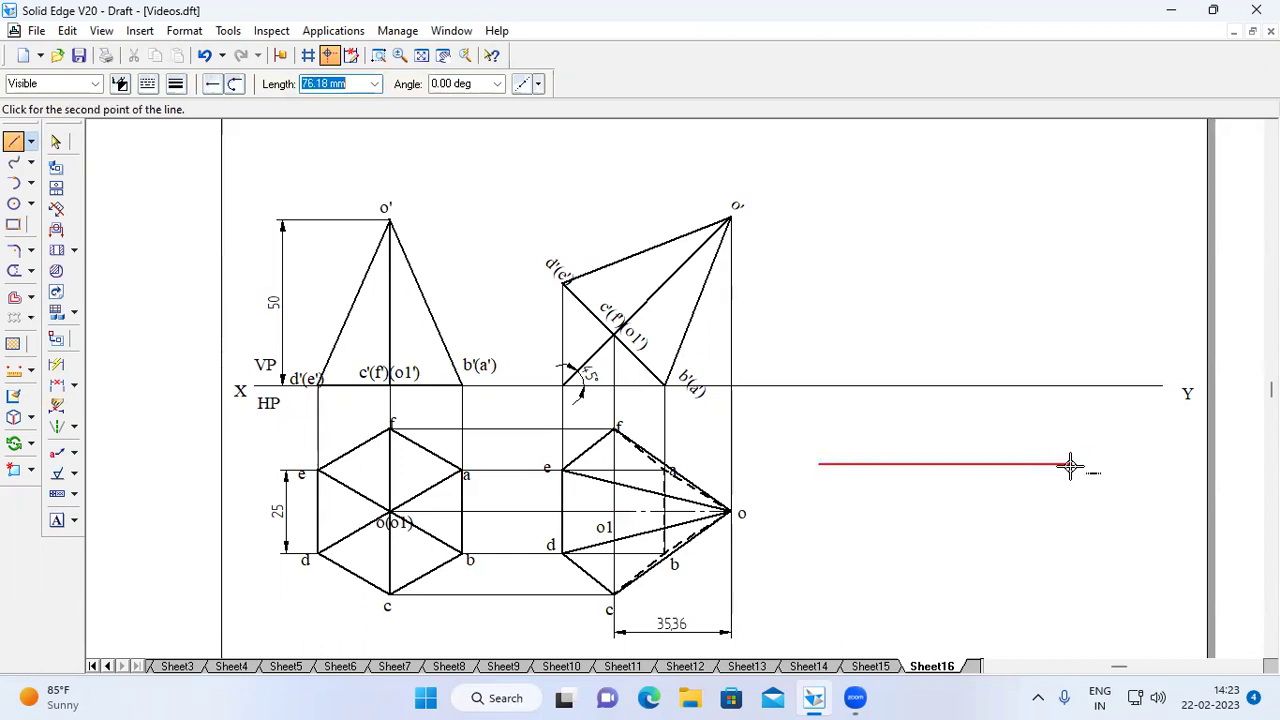
left_click(1071, 464)
left_click(1071, 464)
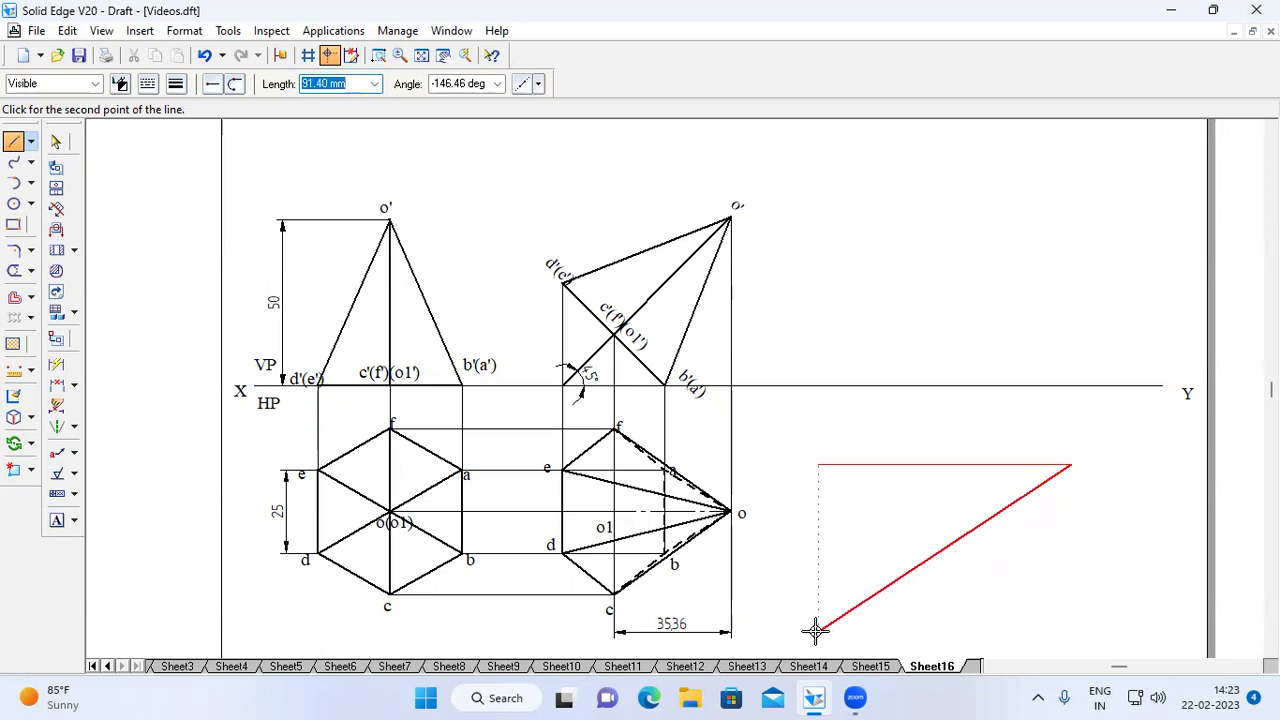
left_click(810, 636)
key("Escape")
- Dimension the angle between the horizontal and sloping construction lines and set it to 30°
left_click(74, 386)
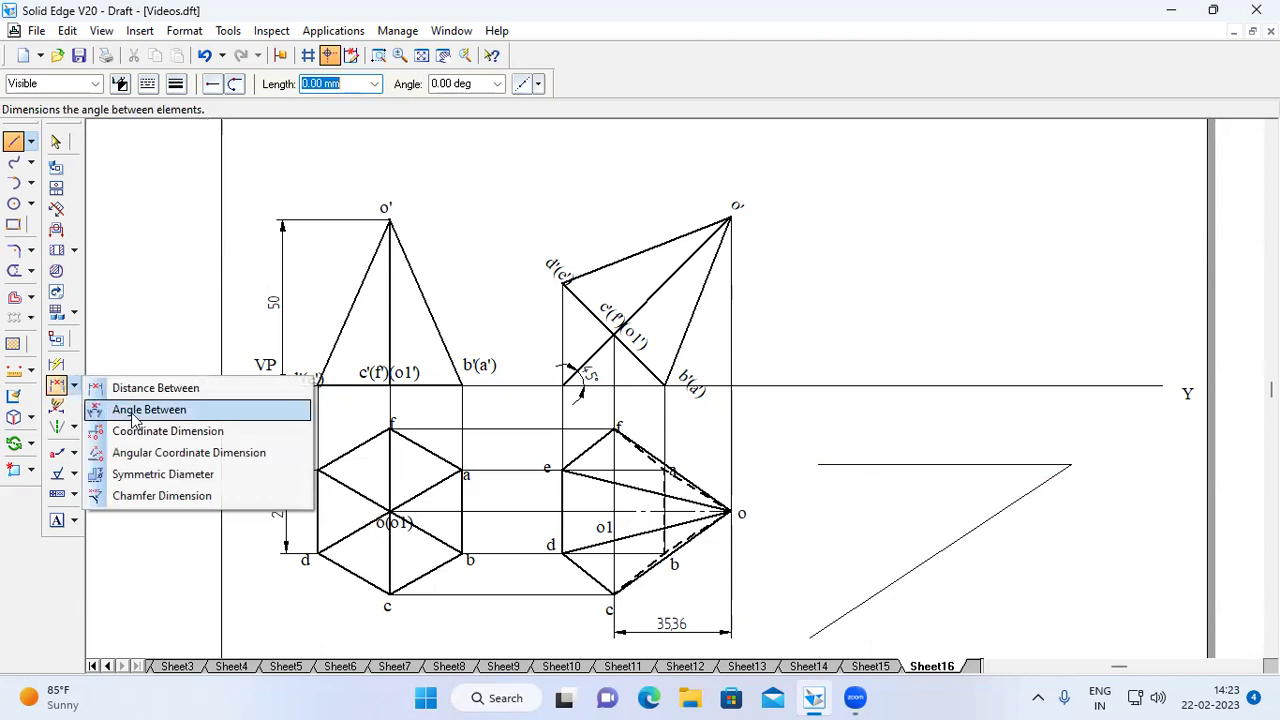
left_click(130, 410)
left_click(1015, 503)
left_click(1011, 464)
left_click(1008, 481)
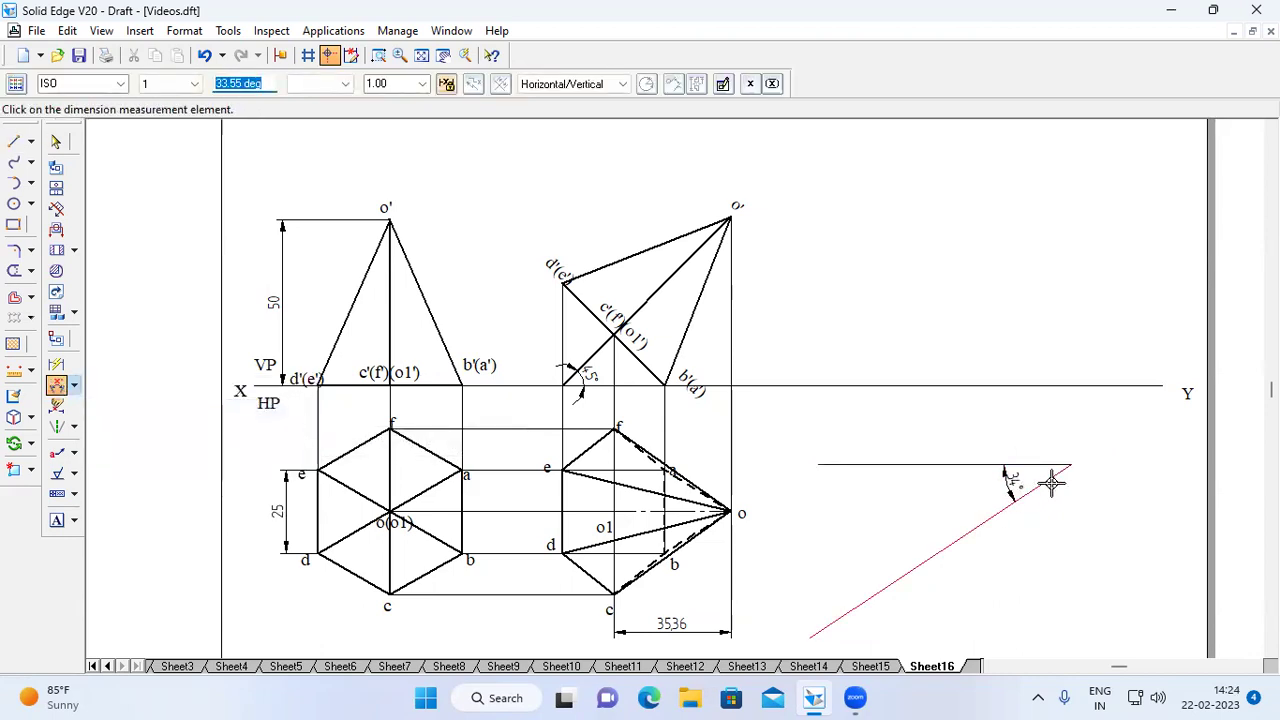
type("30")
key("Return")
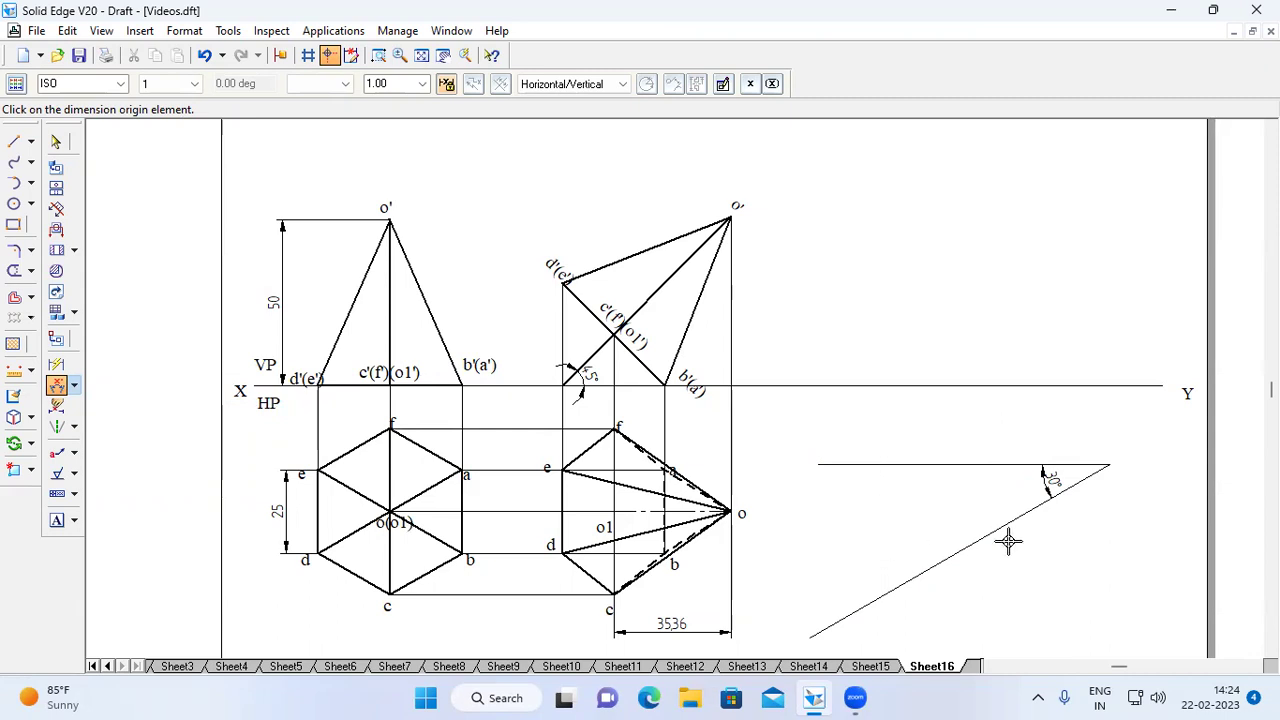
left_click(923, 571)
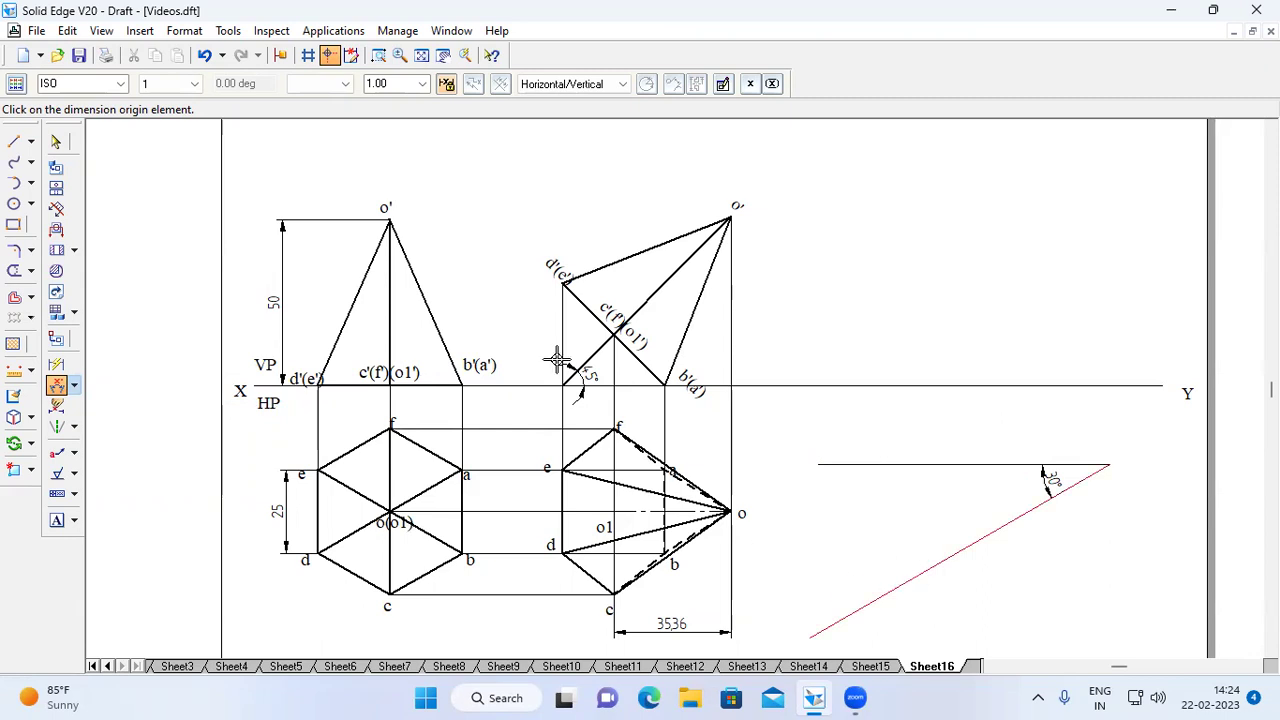
- Draw a short arc of radius 50 mm, centred on a point near the upper end of the 30° line, crossing that line
right_click(305, 311)
left_click(30, 204)
left_click(31, 207)
left_click(31, 207)
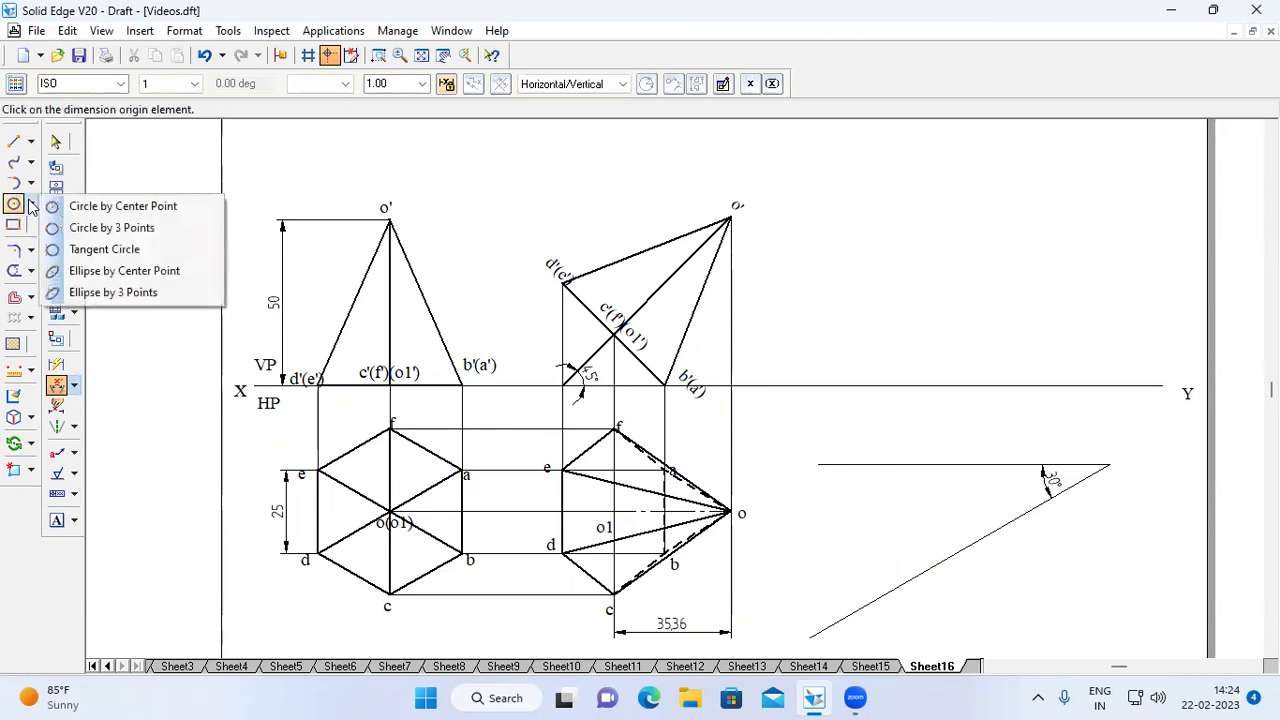
left_click(33, 184)
left_click(35, 185)
left_click(35, 185)
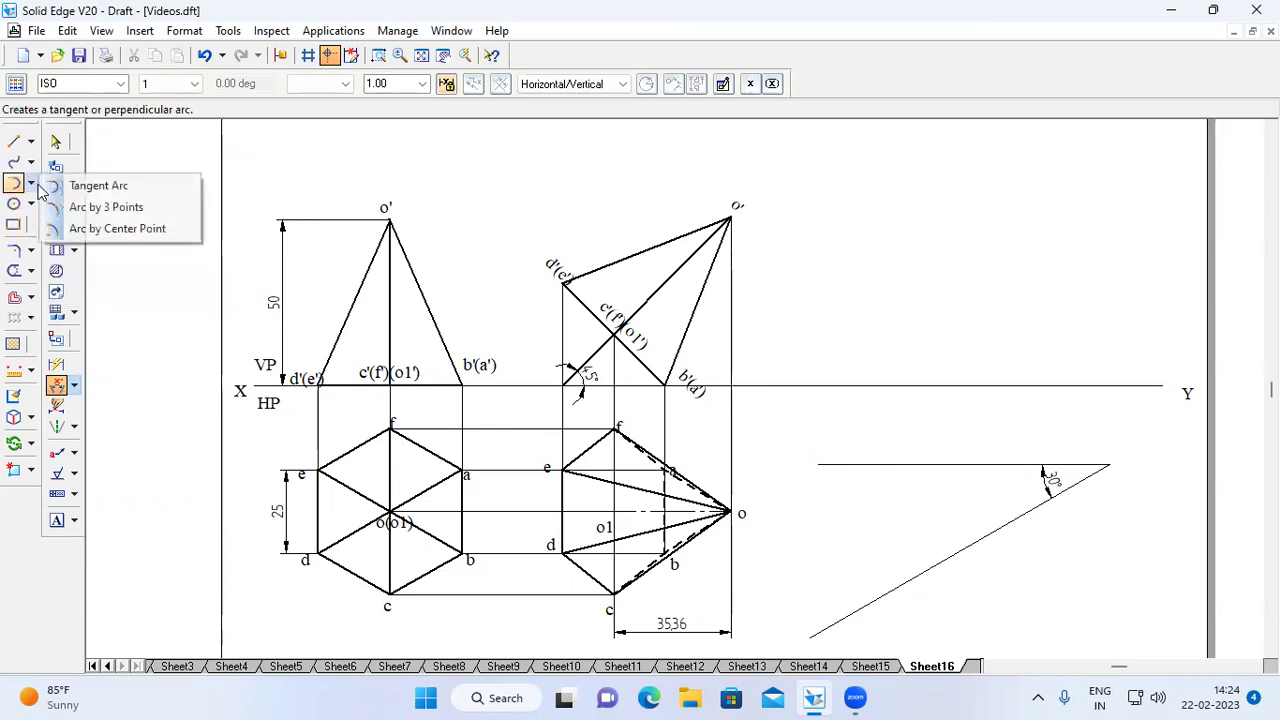
left_click(90, 229)
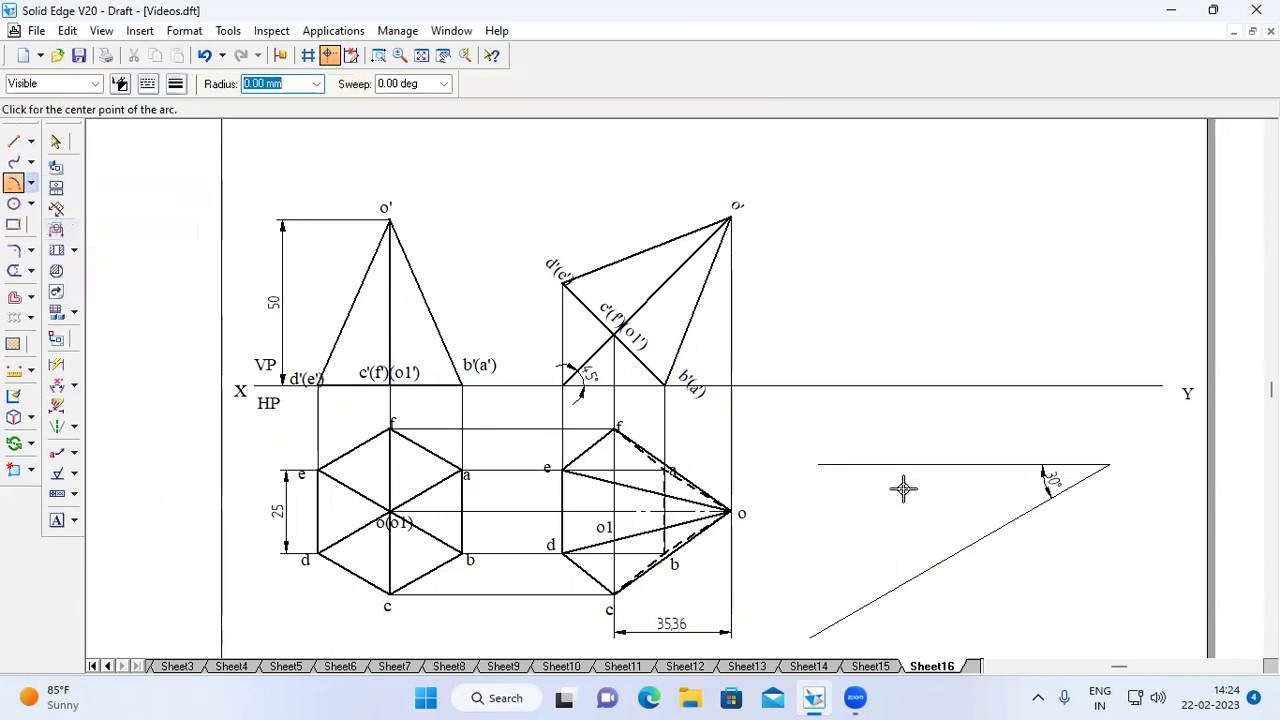
left_click(1017, 517)
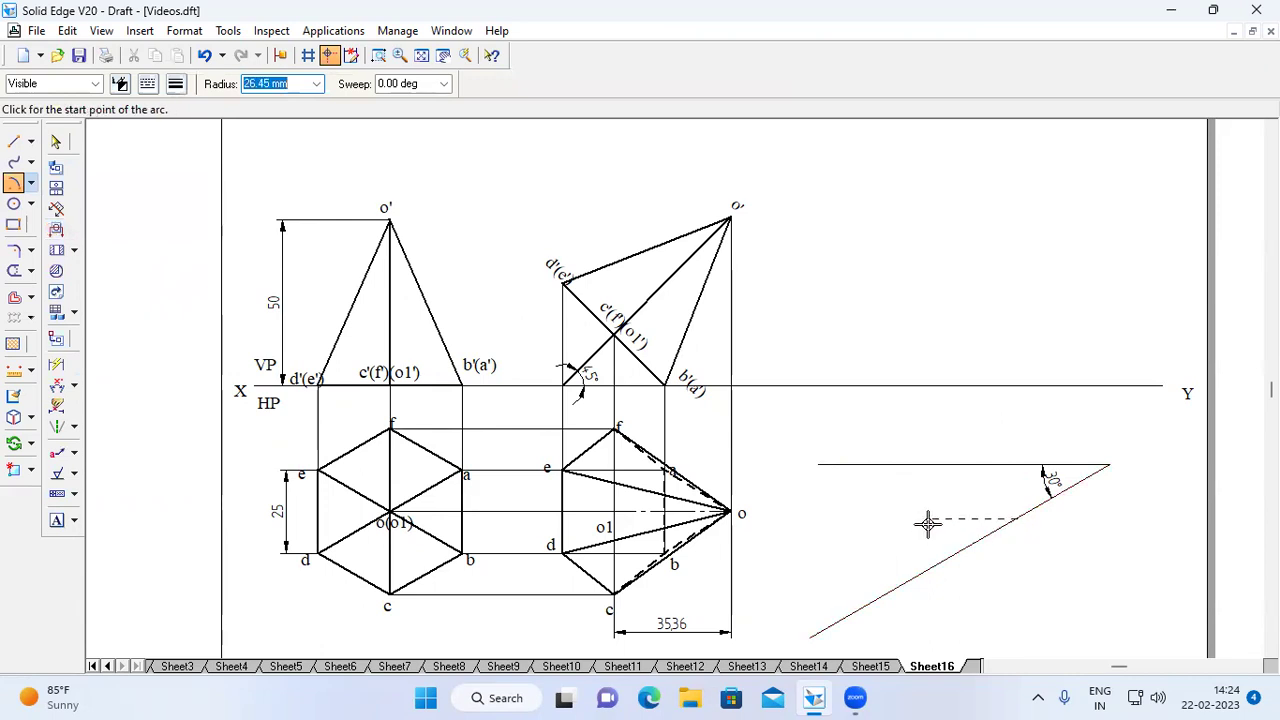
type("50")
key("Tab")
left_click(926, 560)
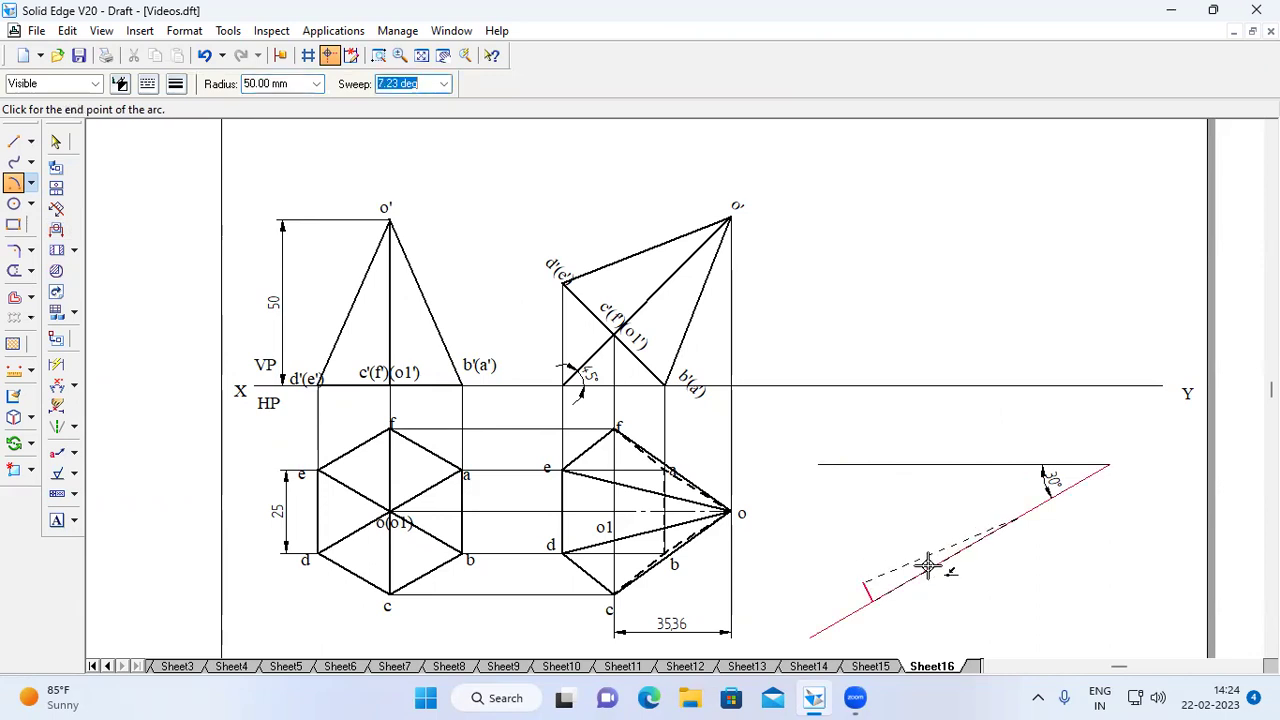
left_click(928, 566)
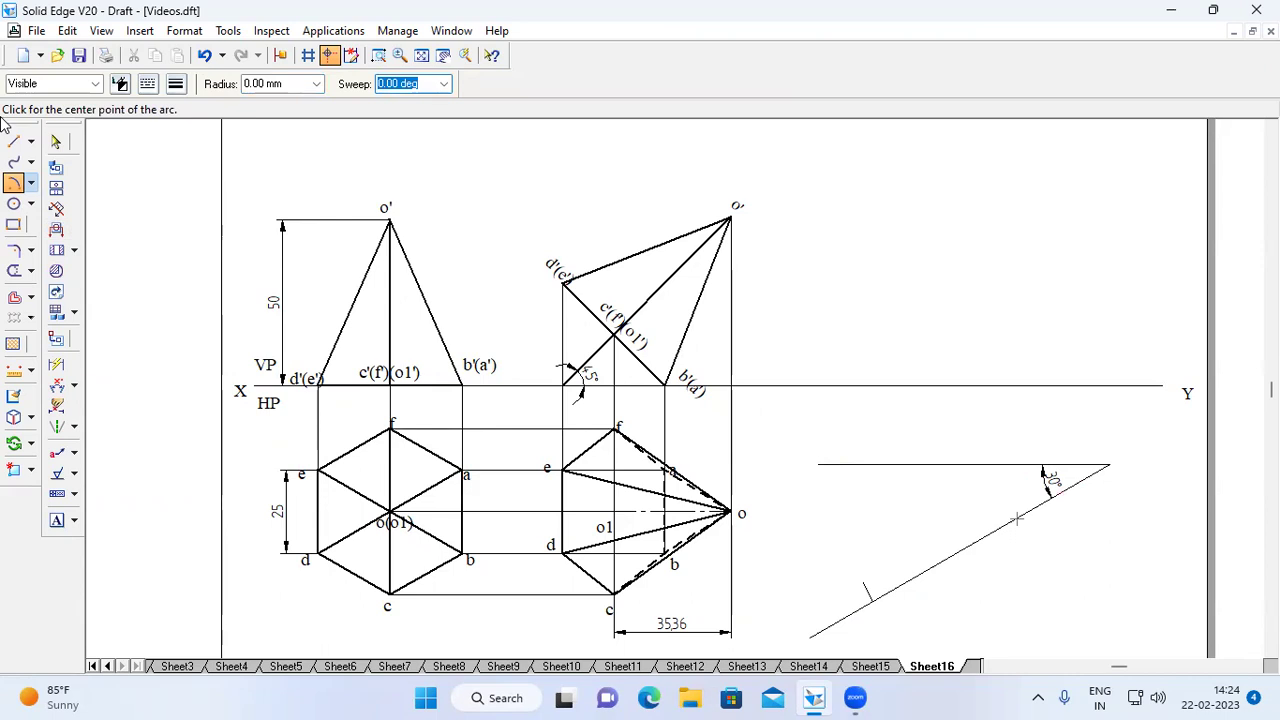
left_click(147, 85)
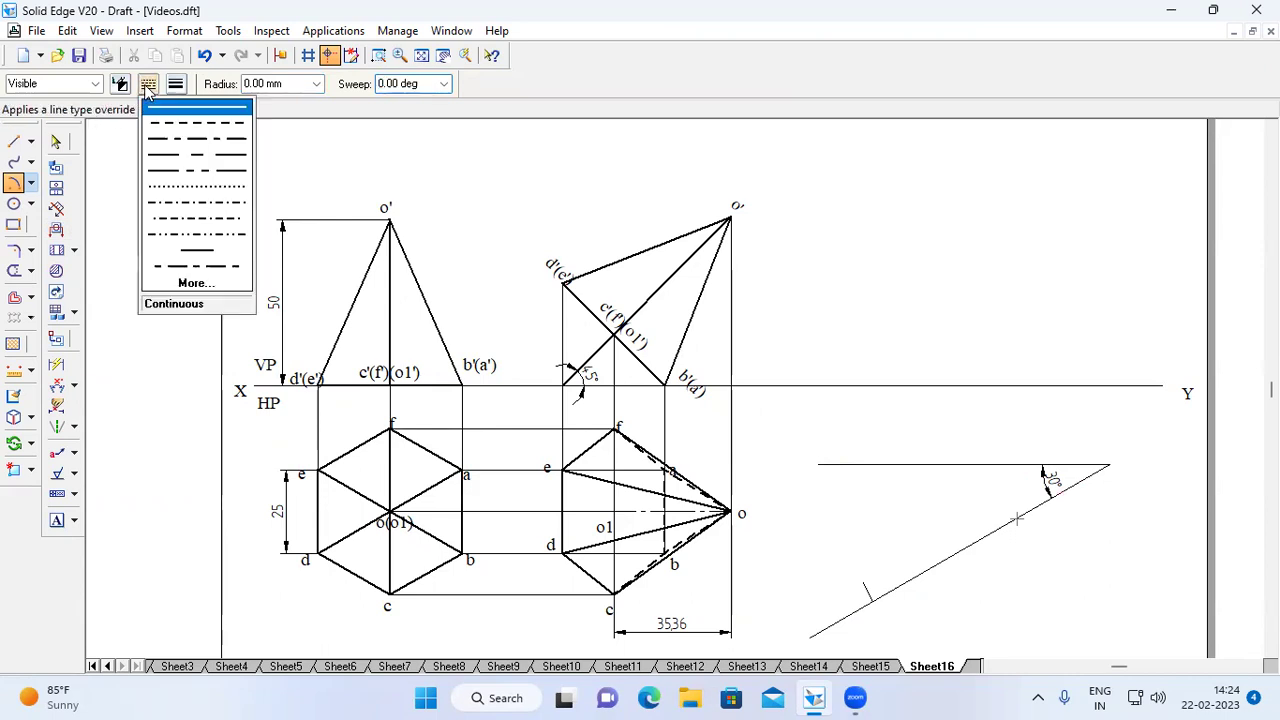
left_click(178, 143)
left_click(871, 600)
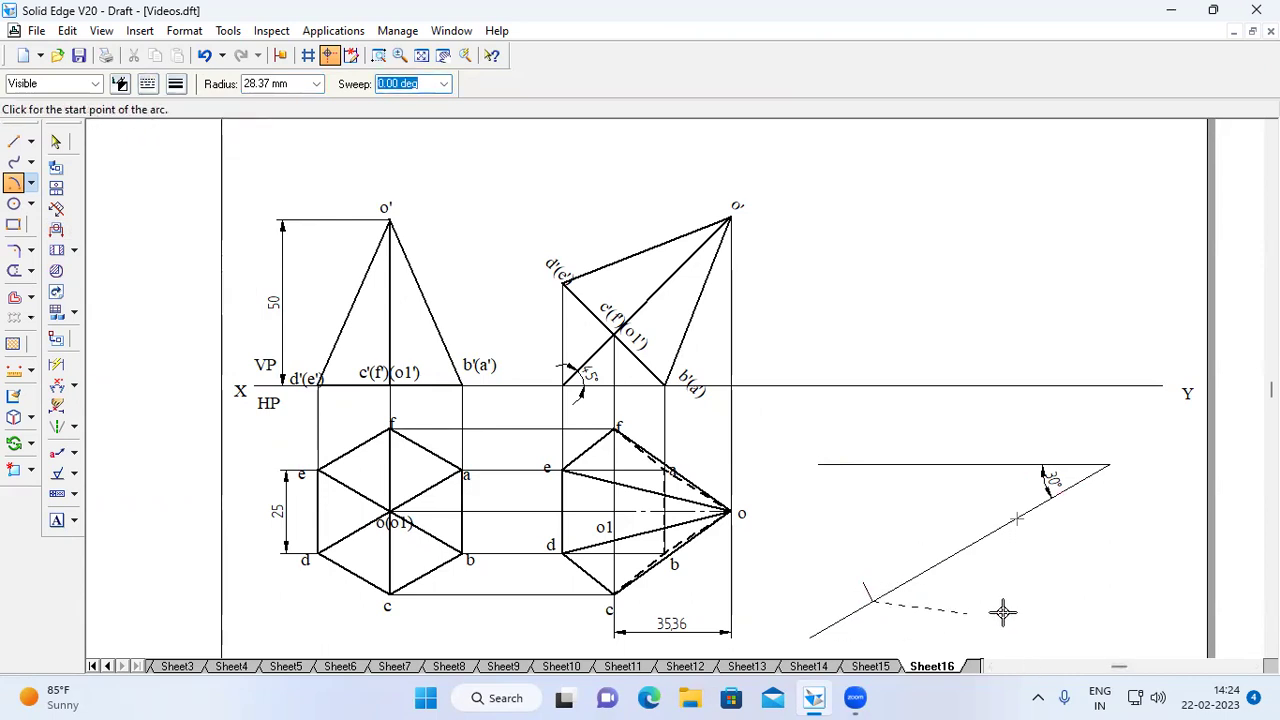
left_click(1088, 600)
right_click(1105, 570)
- Draw a horizontal chain line towards Y from the intersection of the 50 mm arc and the 30° line
left_click(14, 141)
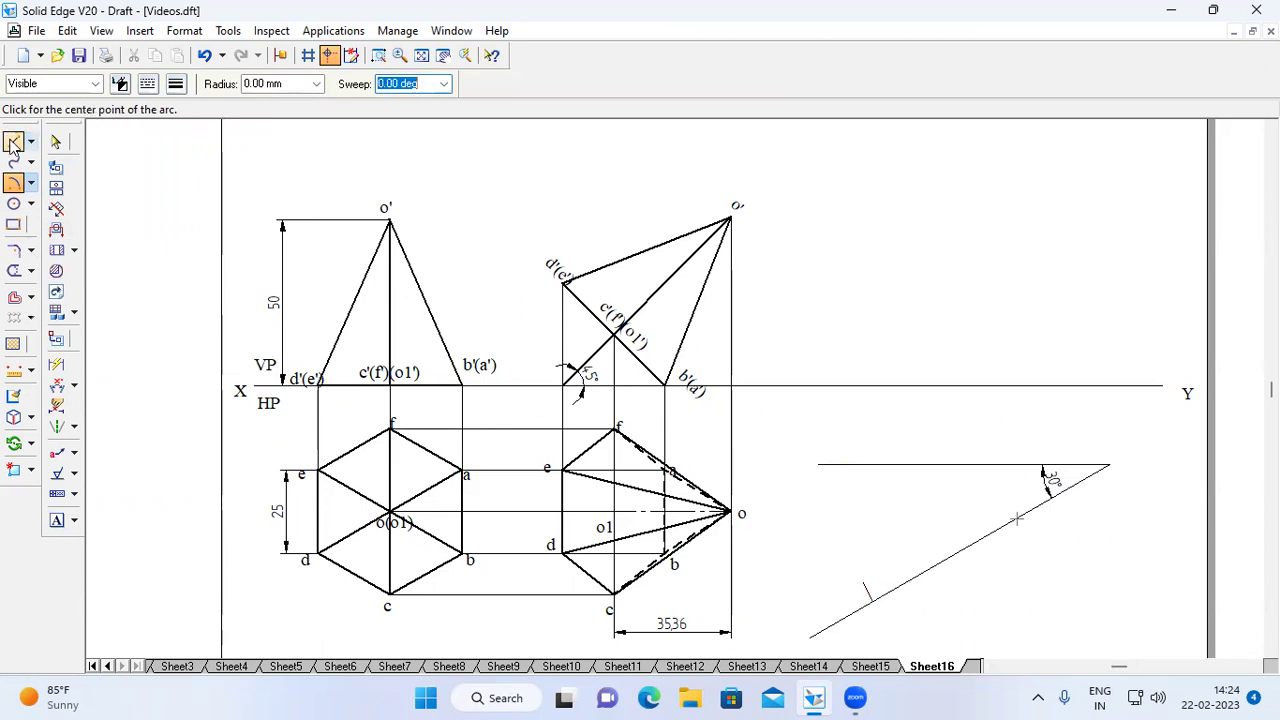
left_click(147, 83)
left_click(190, 142)
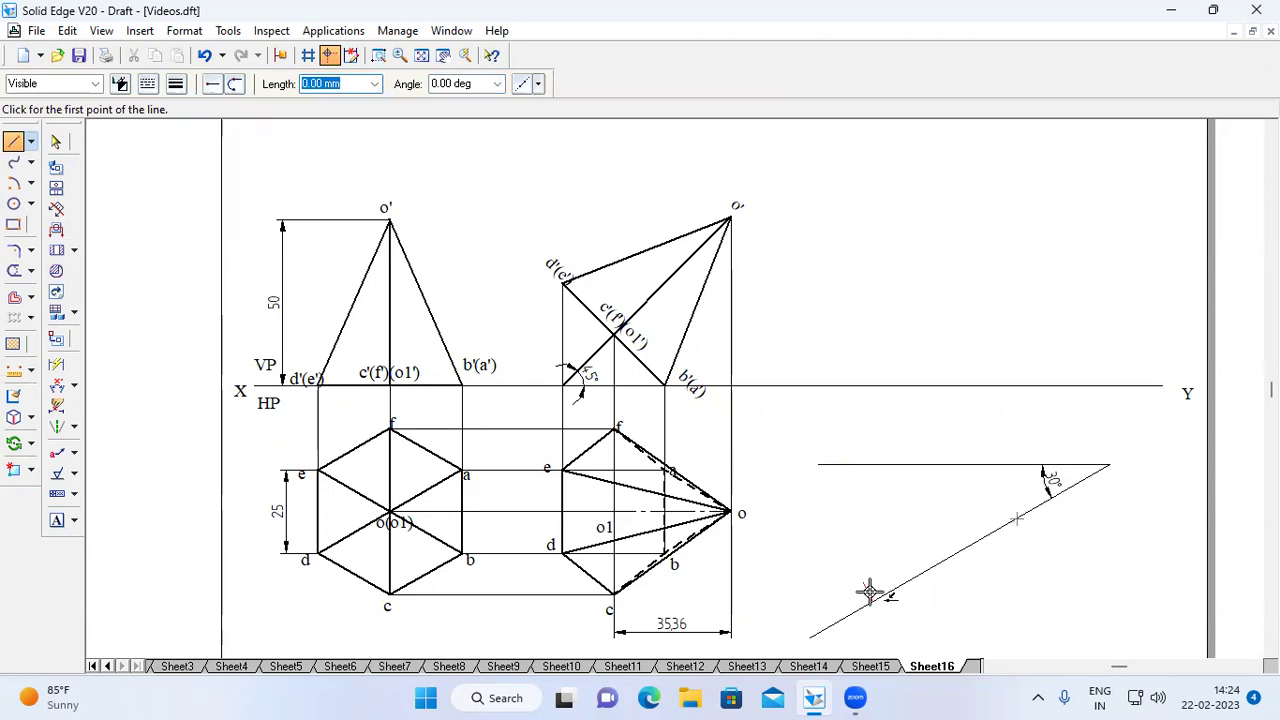
left_click(871, 598)
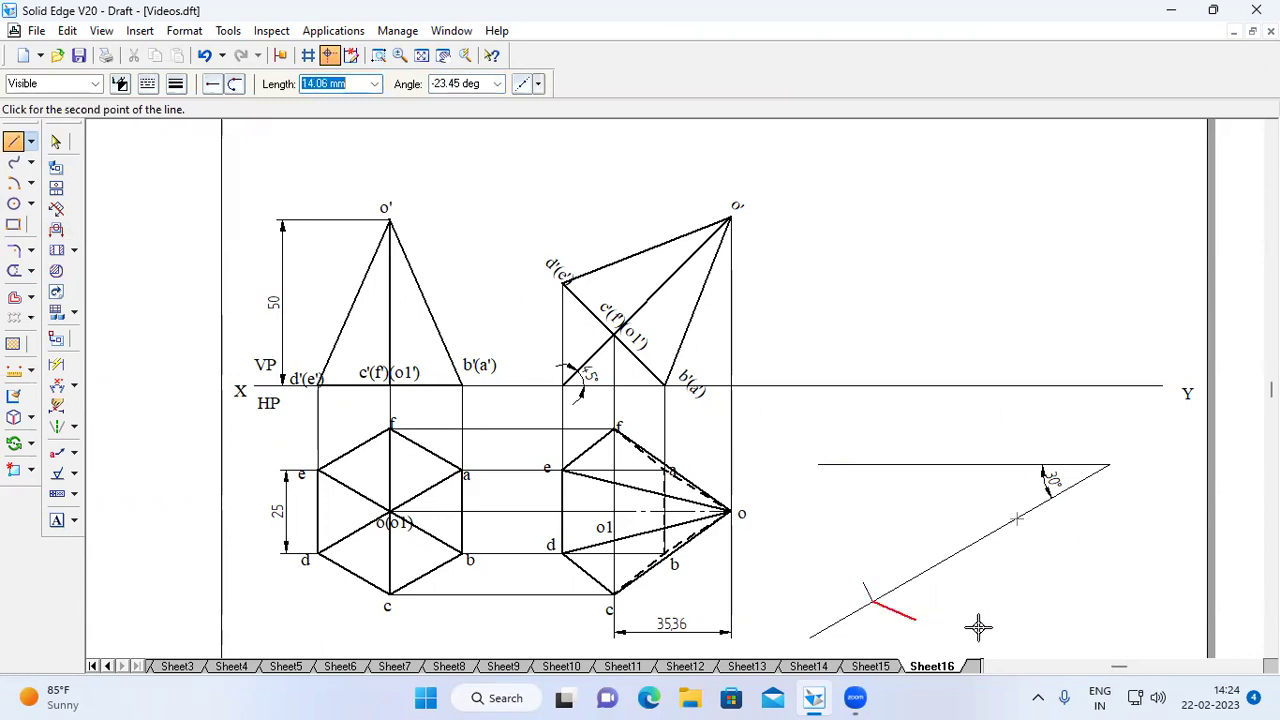
left_click(1102, 572)
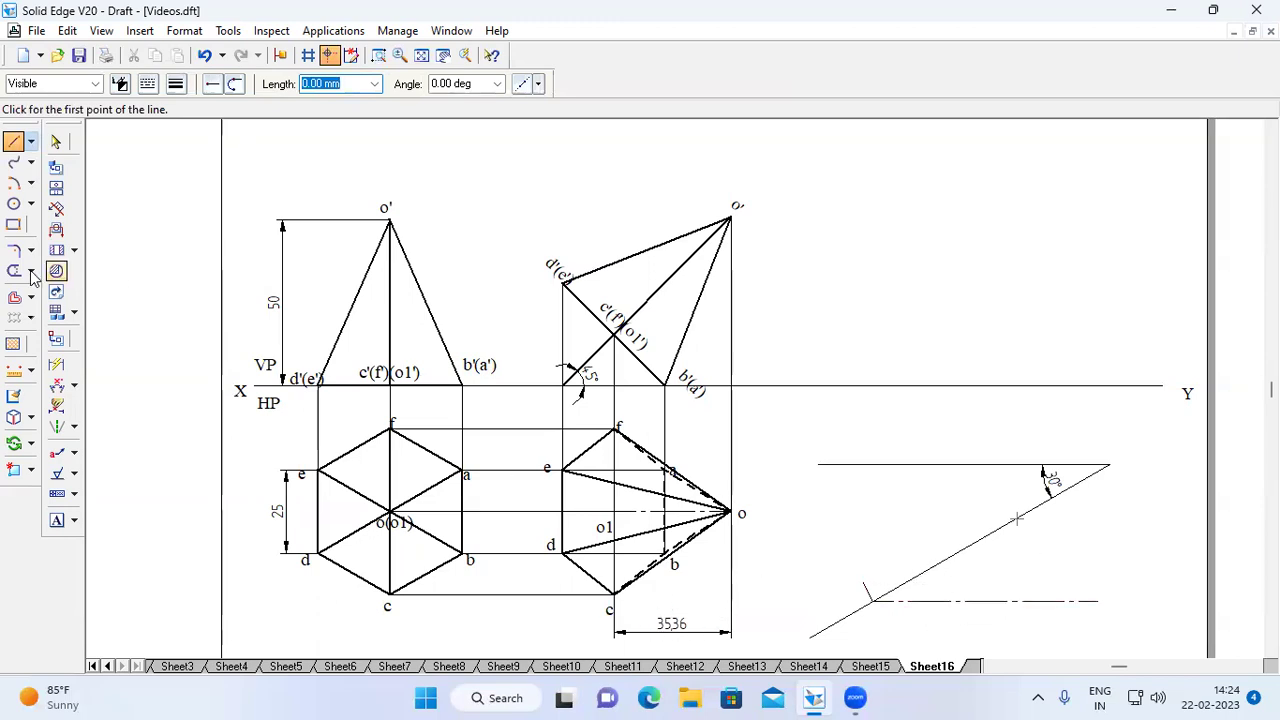
- Draw a short arc of radius 35.36 mm, centred on the marked point of the 30° line, crossing the horizontal chain line
left_click(30, 183)
left_click(95, 226)
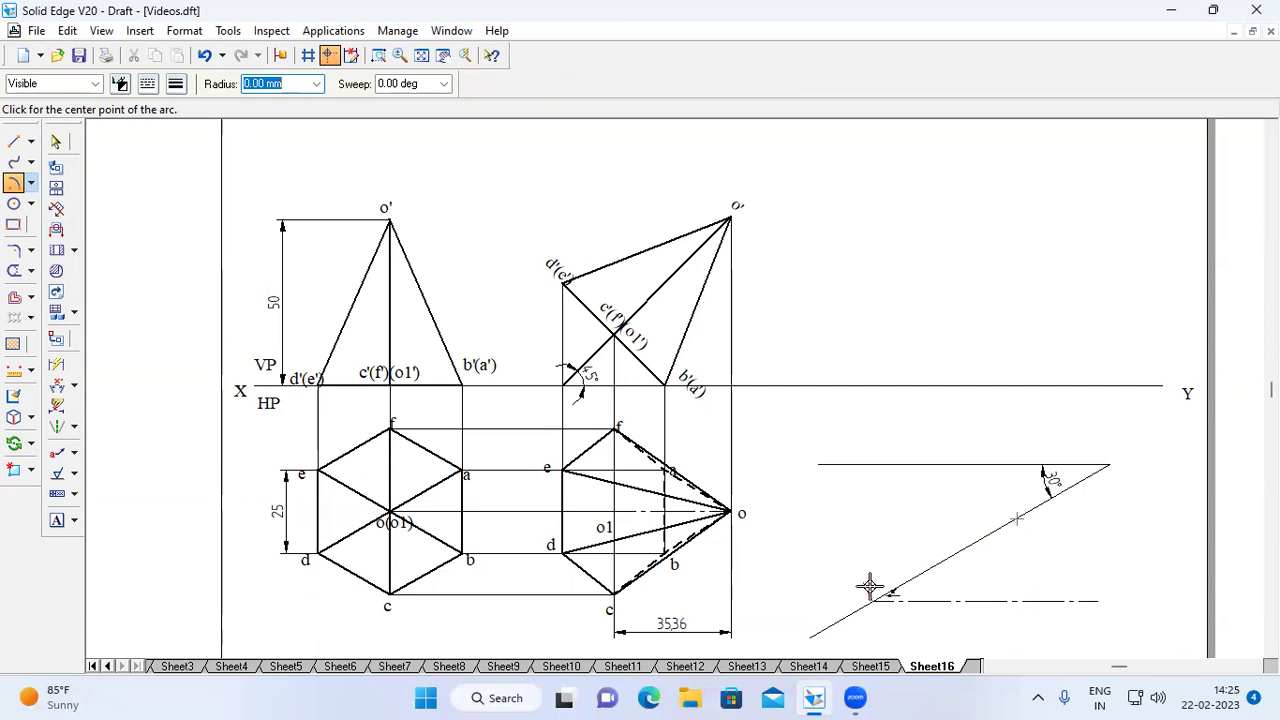
left_click(1017, 518)
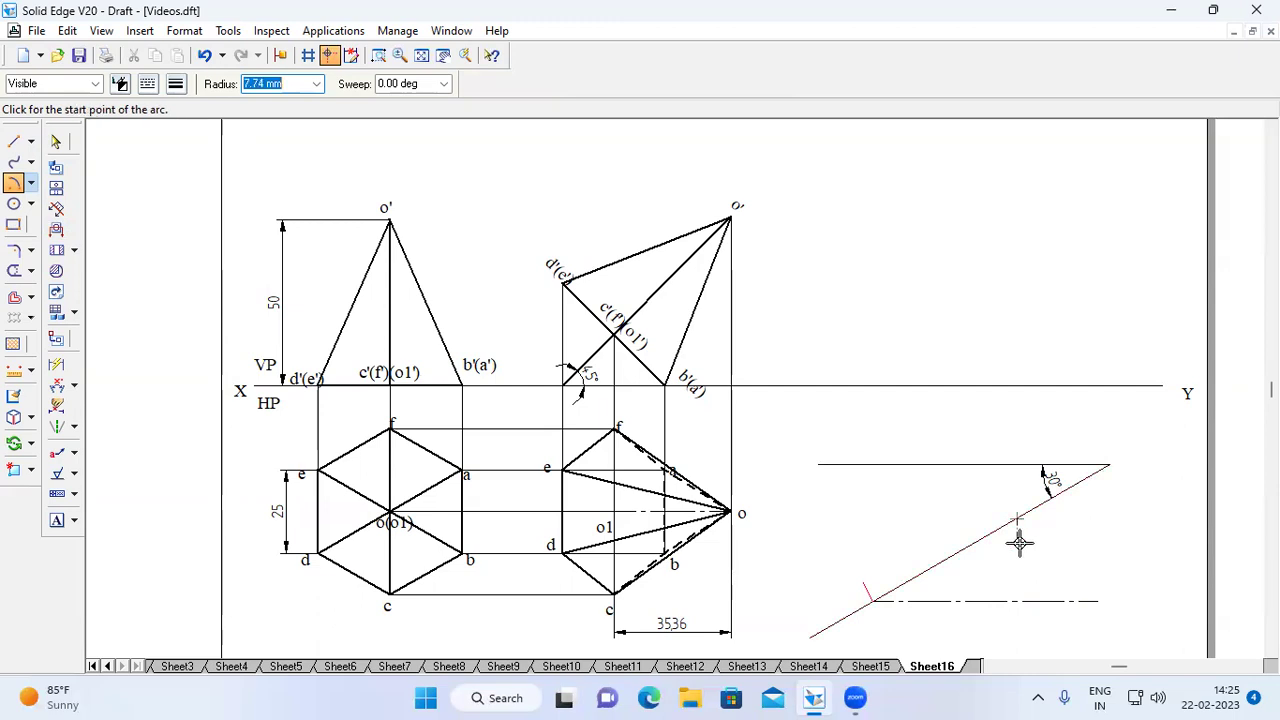
type("35")
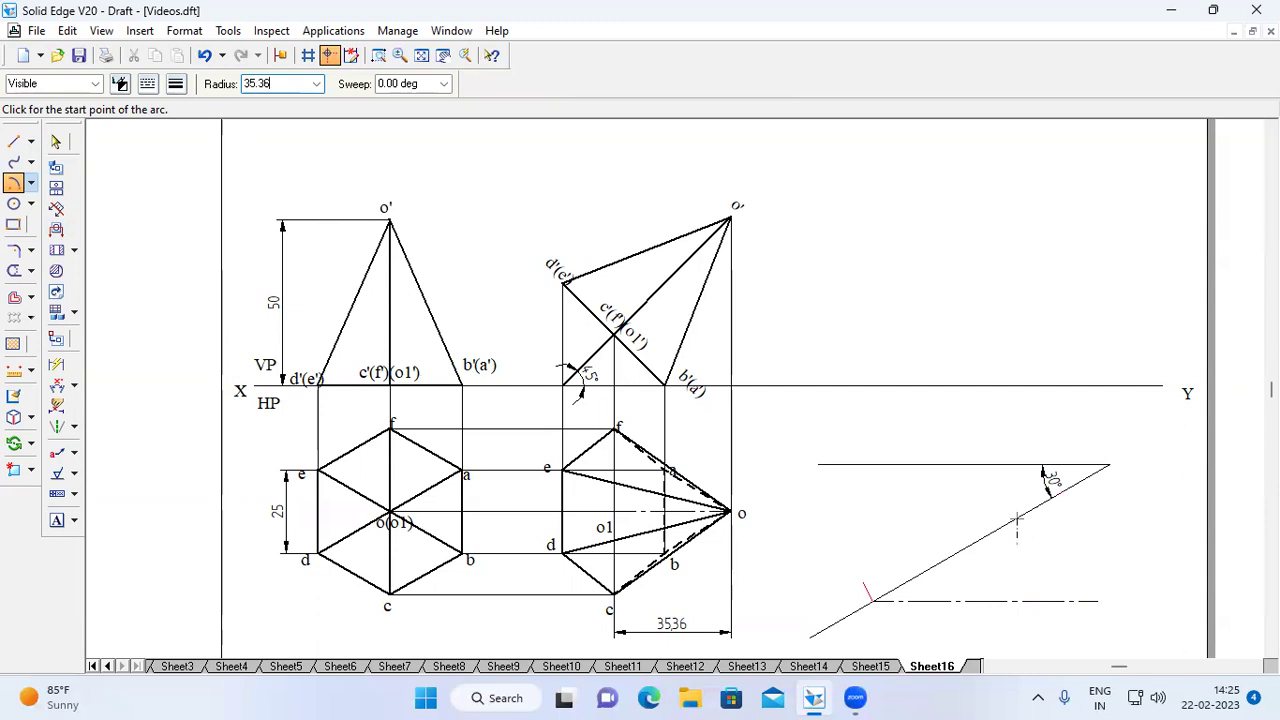
type(".36")
key("Tab")
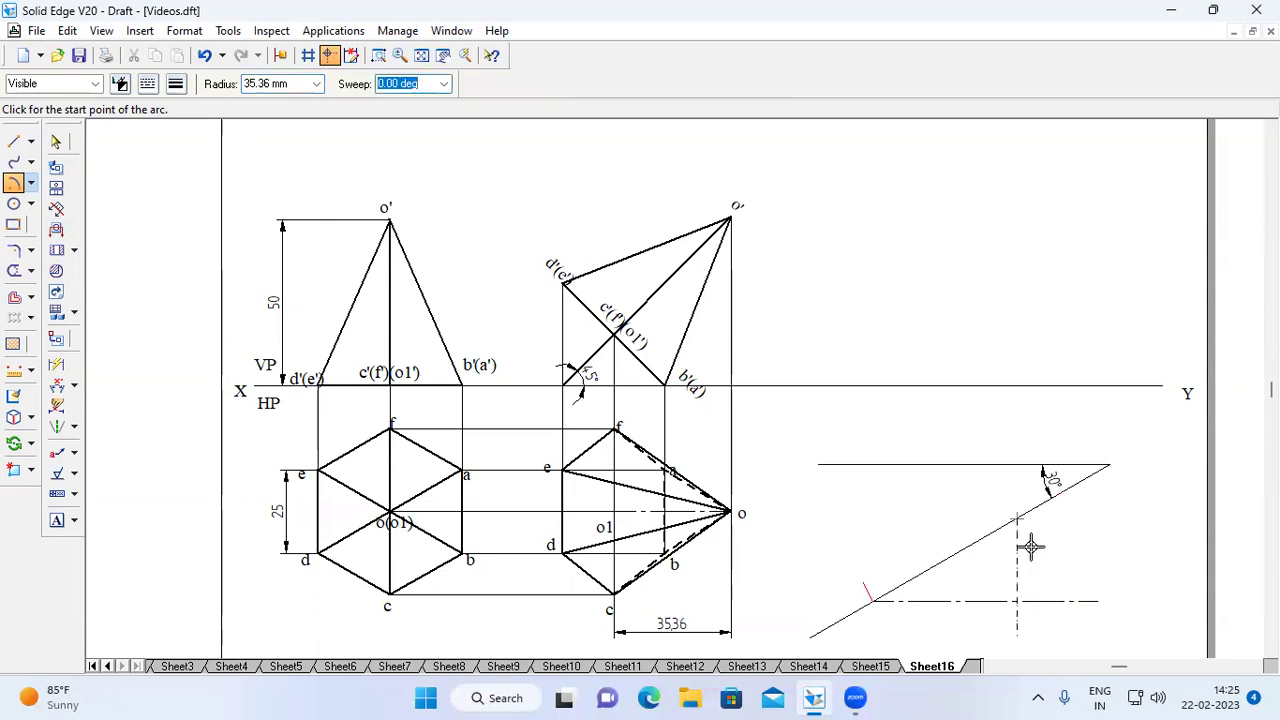
left_click(949, 580)
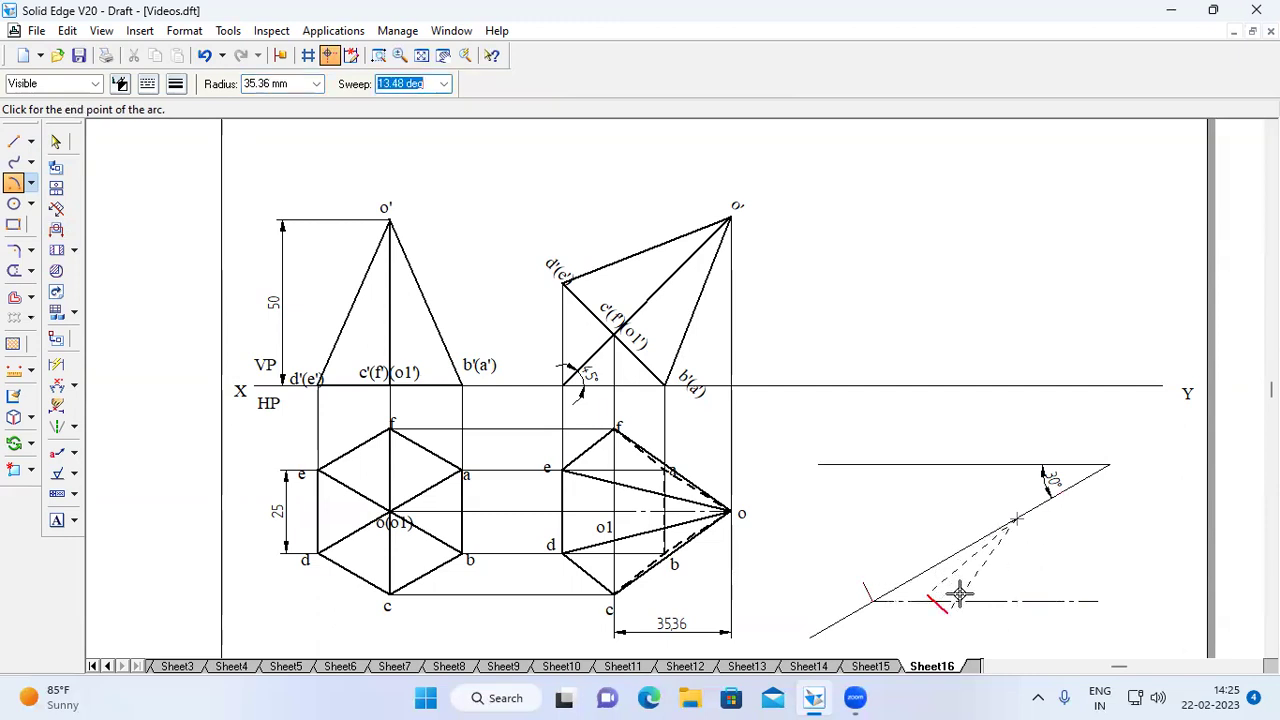
left_click(958, 594)
- Draw a thin continuous line from the 35.36 mm arc's intersection with the chain line to the arc's centre point on the 30° line
left_click(13, 141)
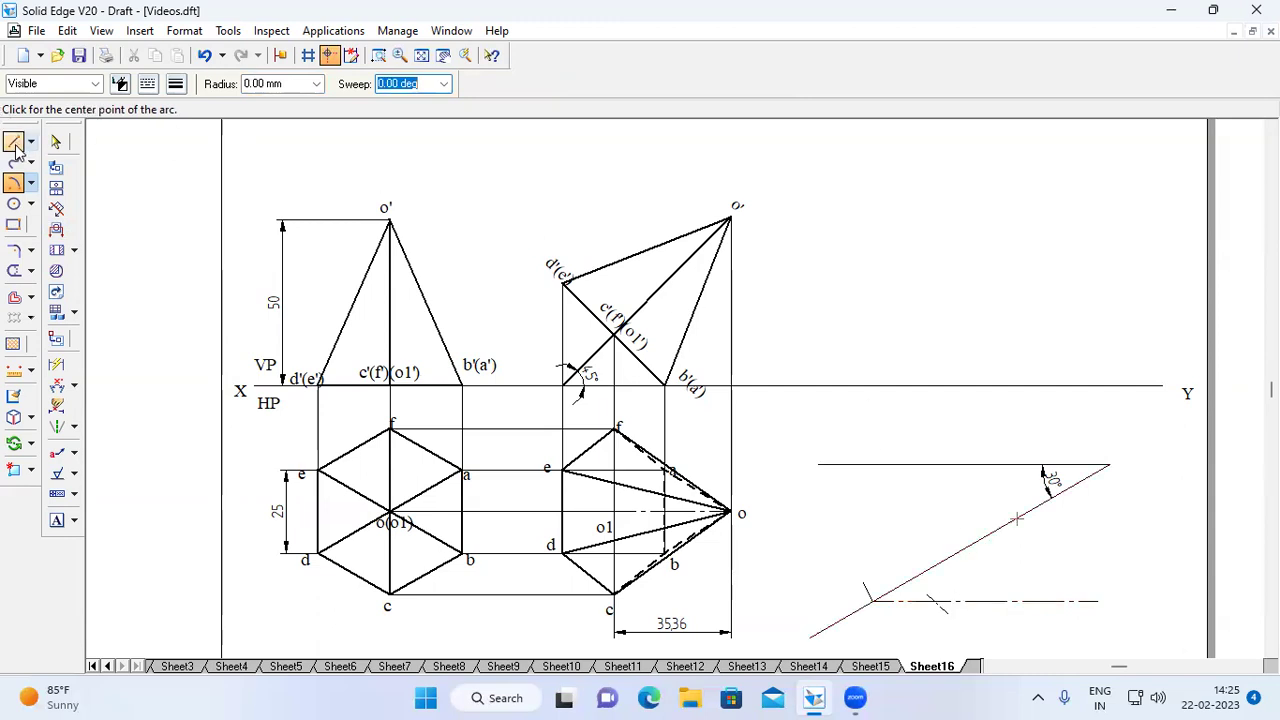
left_click(147, 83)
left_click(147, 83)
left_click(175, 83)
left_click(175, 83)
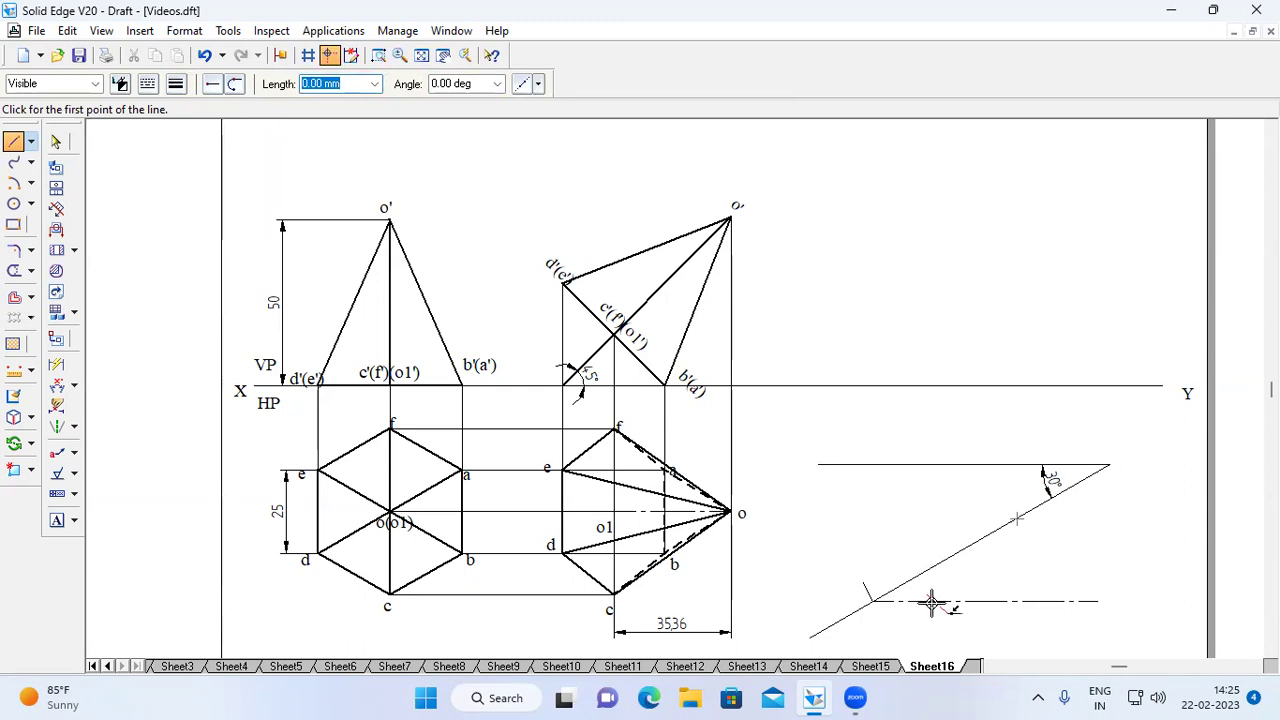
left_click(378, 55)
left_click_drag(797, 285, 1101, 645)
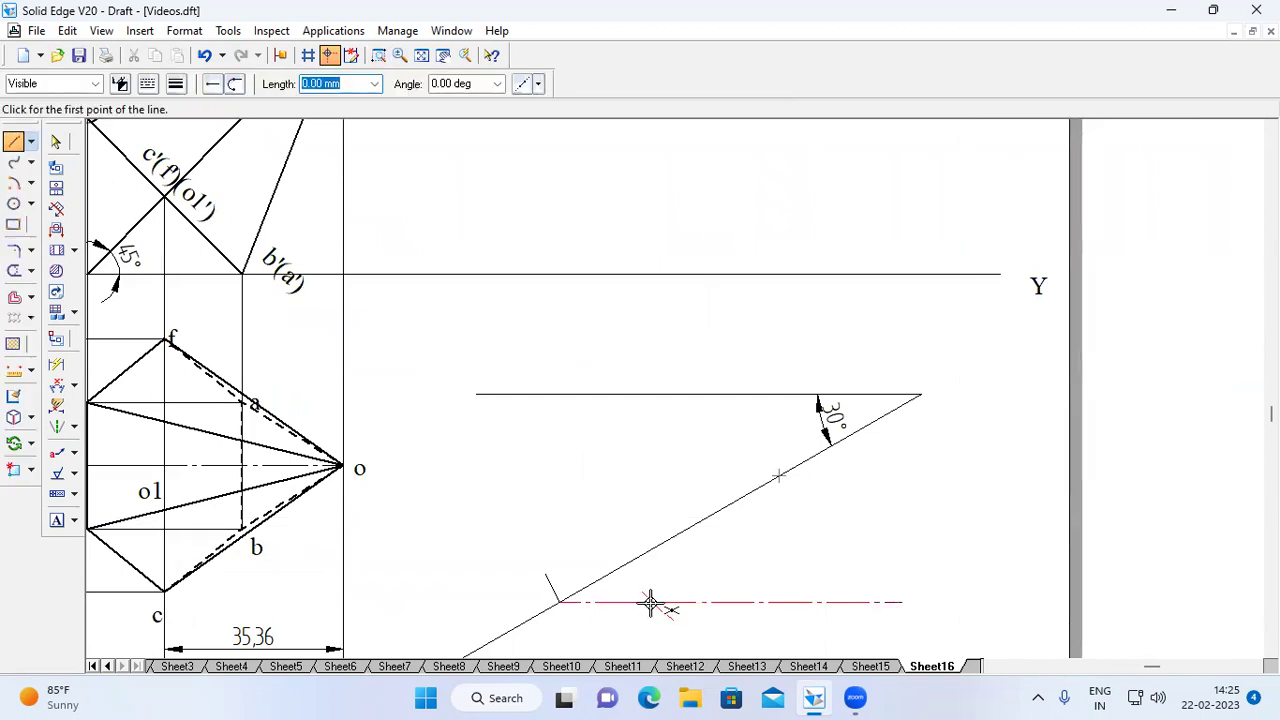
left_click(650, 601)
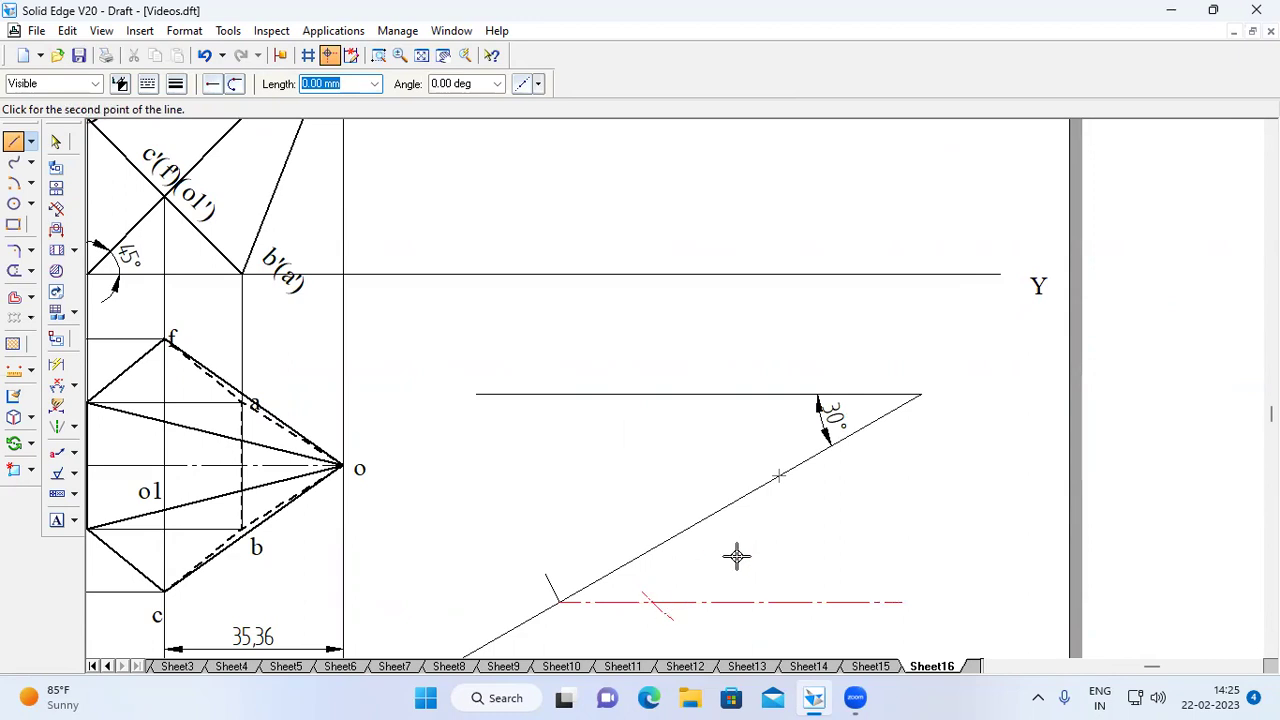
left_click(779, 479)
key("Escape")
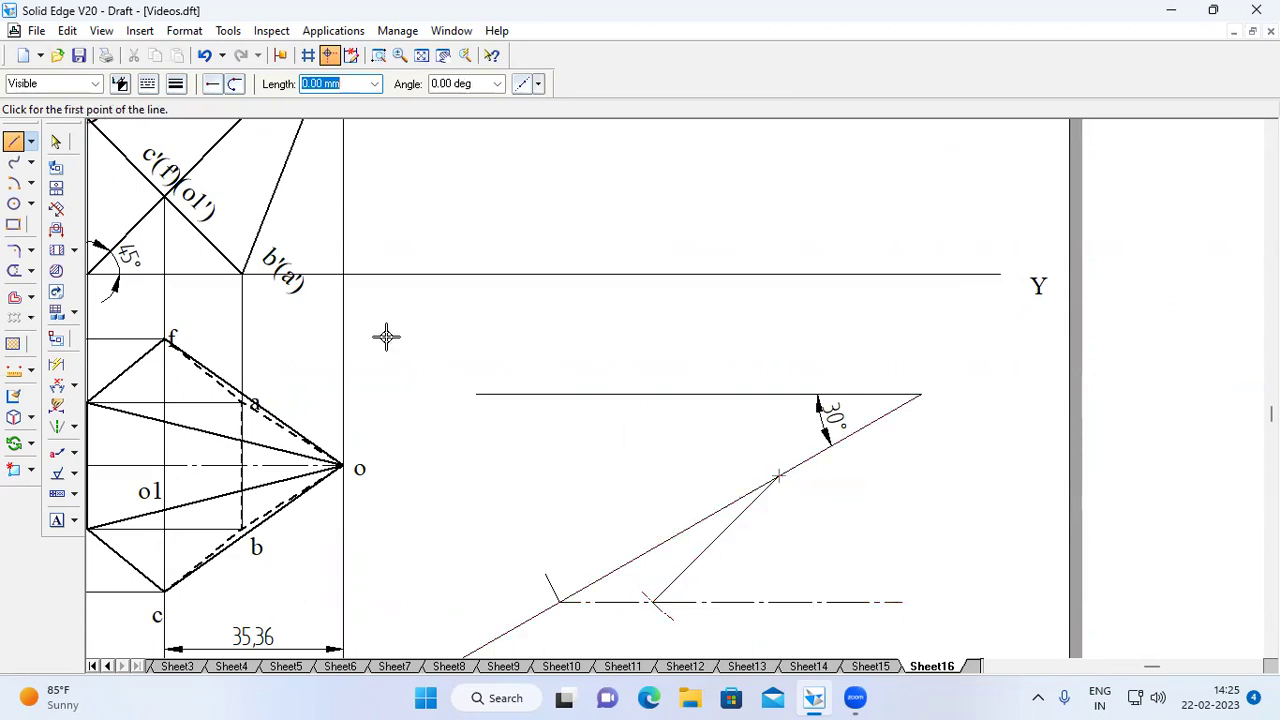
- Extend the new sloping line up to the horizontal construction line and dimension the angle between them
left_click(31, 272)
left_click(105, 315)
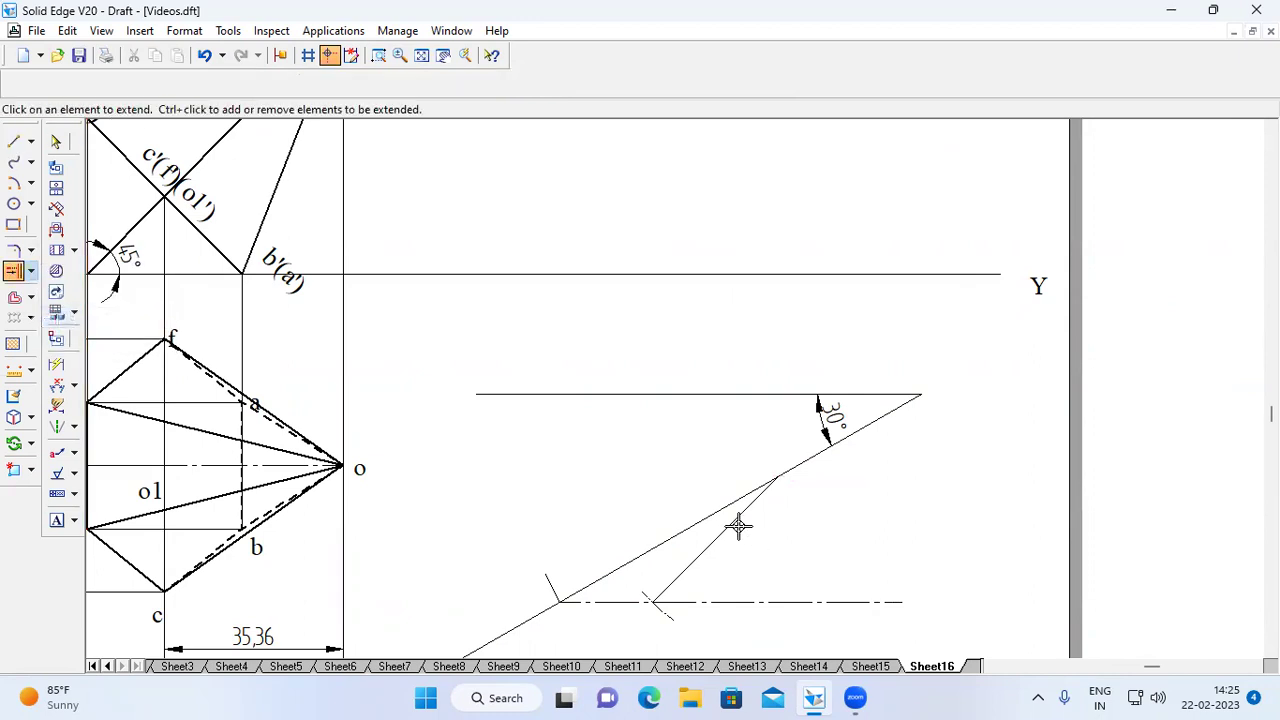
left_click(73, 386)
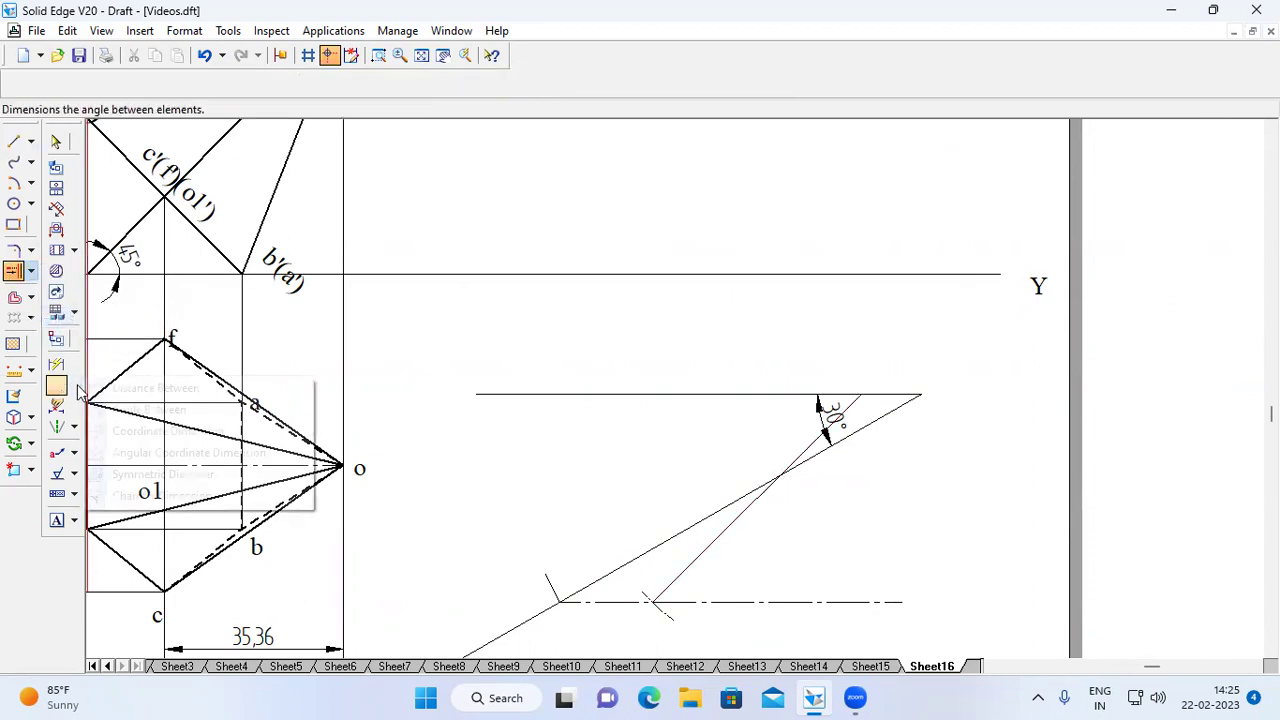
left_click(152, 411)
left_click(815, 425)
left_click(800, 396)
left_click(801, 407)
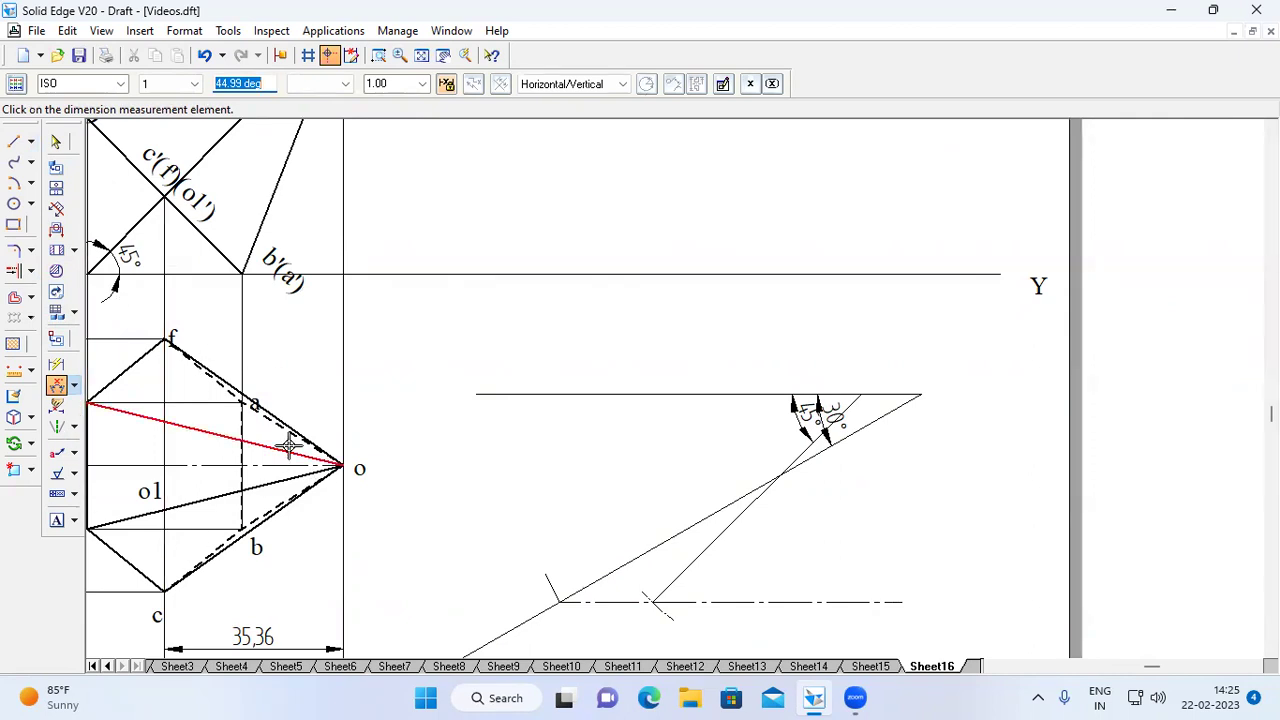
- Copy the second top view with its labels, placing apex o on the arc centre point of the 30° line
left_click(421, 55)
left_click(378, 55)
mouse_move(531, 257)
left_mouse_down()
mouse_move(960, 606)
mouse_move(988, 605)
left_mouse_up()
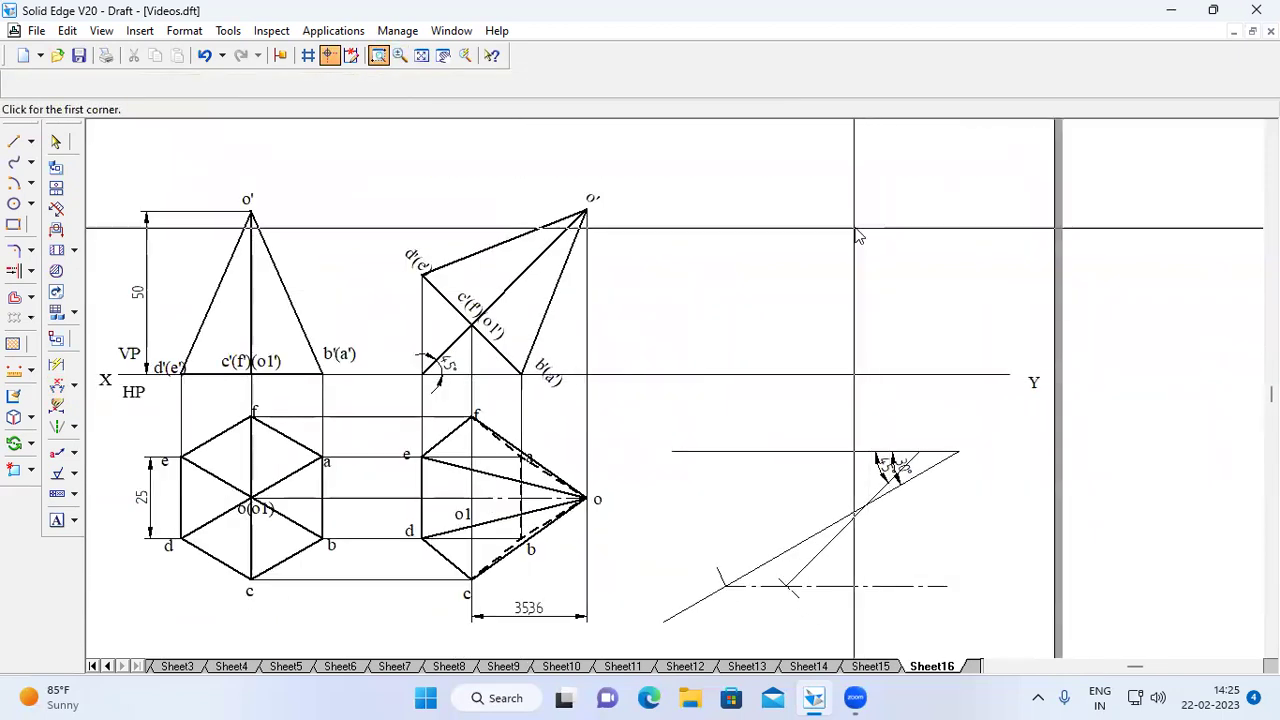
left_click(56, 142)
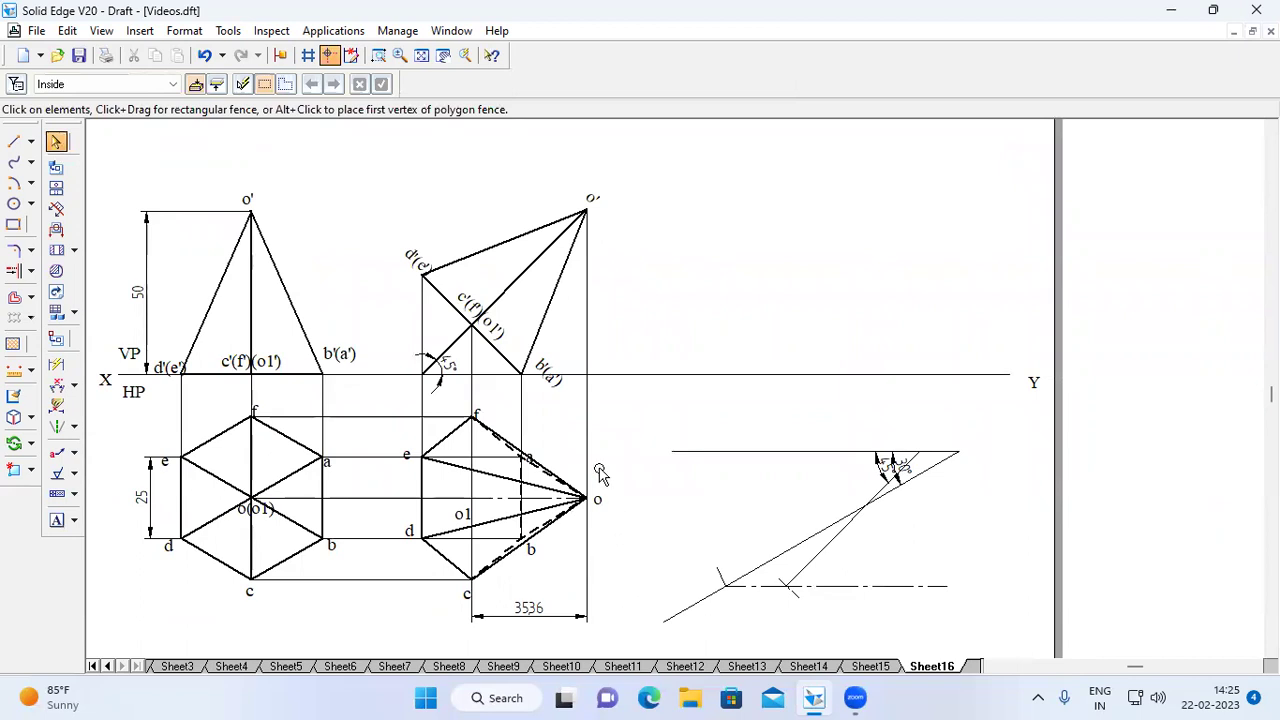
left_click_drag(396, 410, 632, 600)
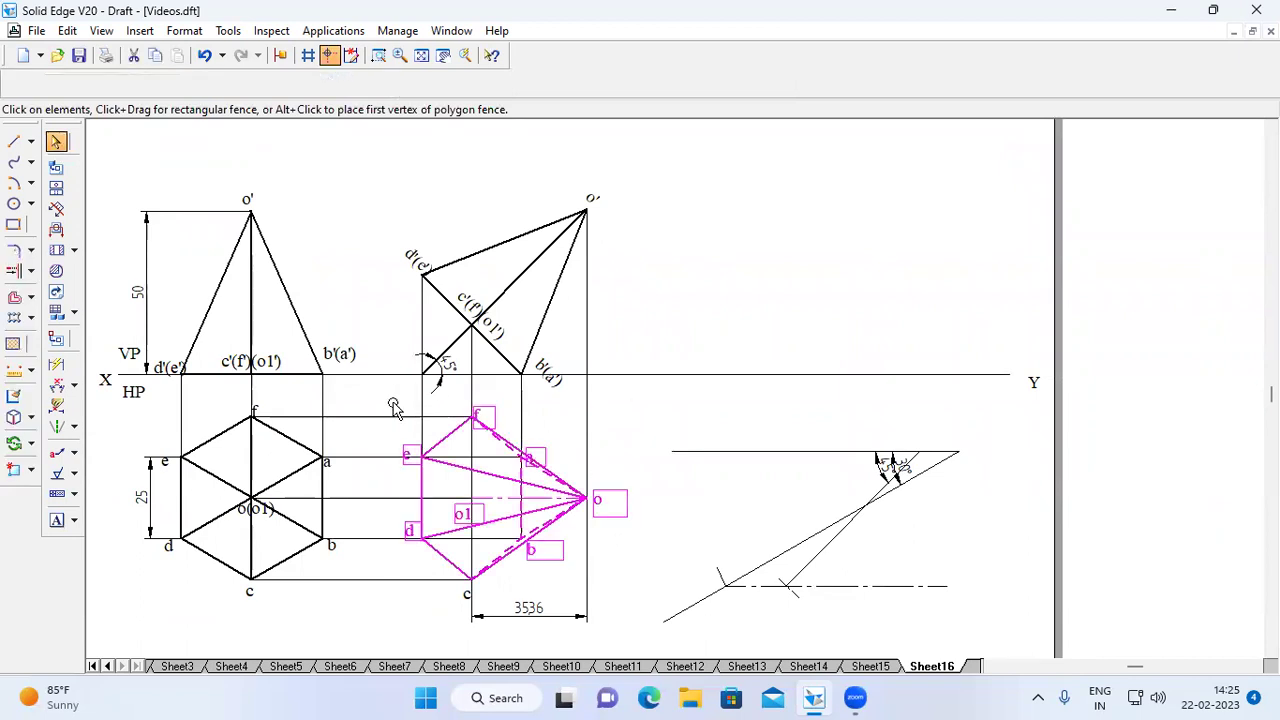
left_click(31, 443)
left_click(75, 445)
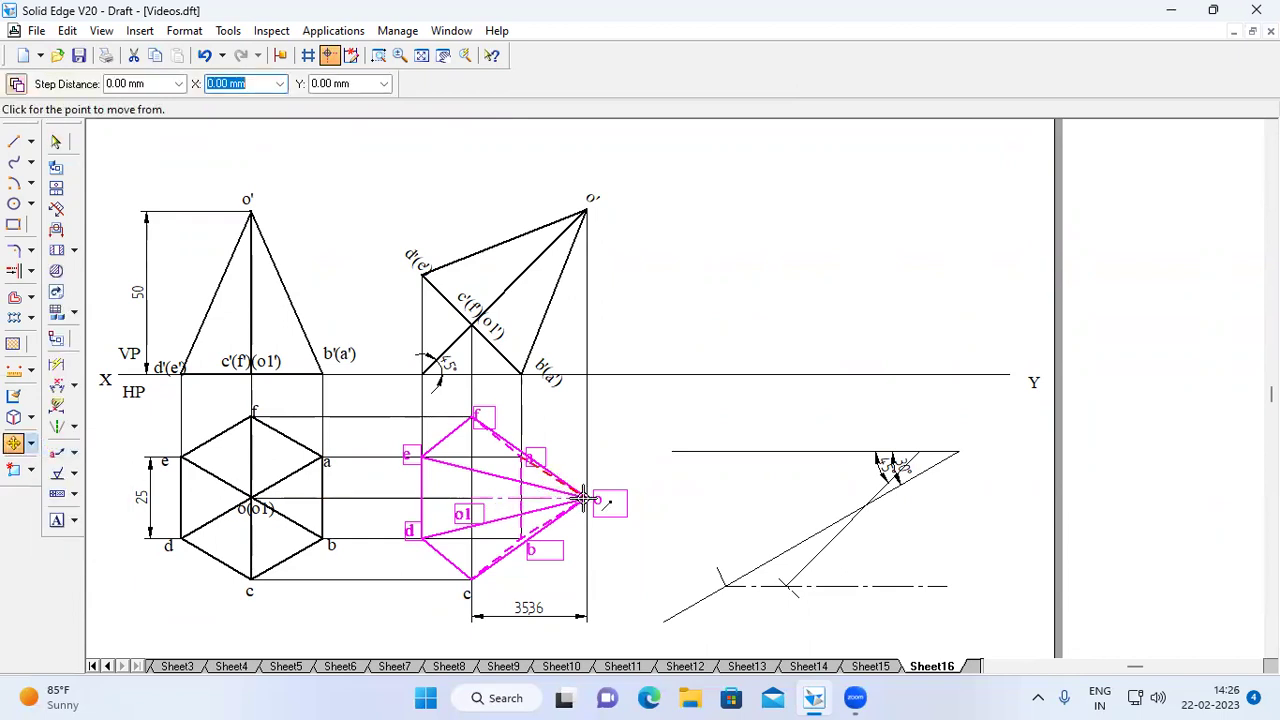
left_click(584, 497)
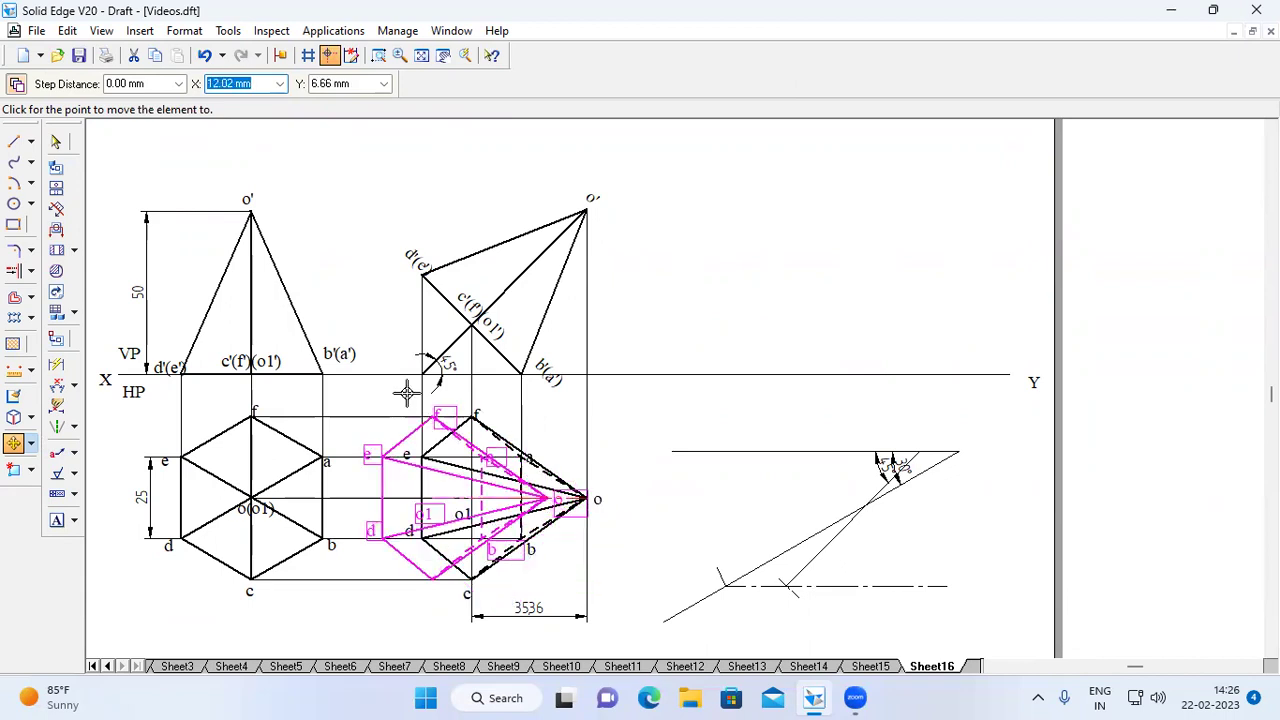
left_click(862, 505)
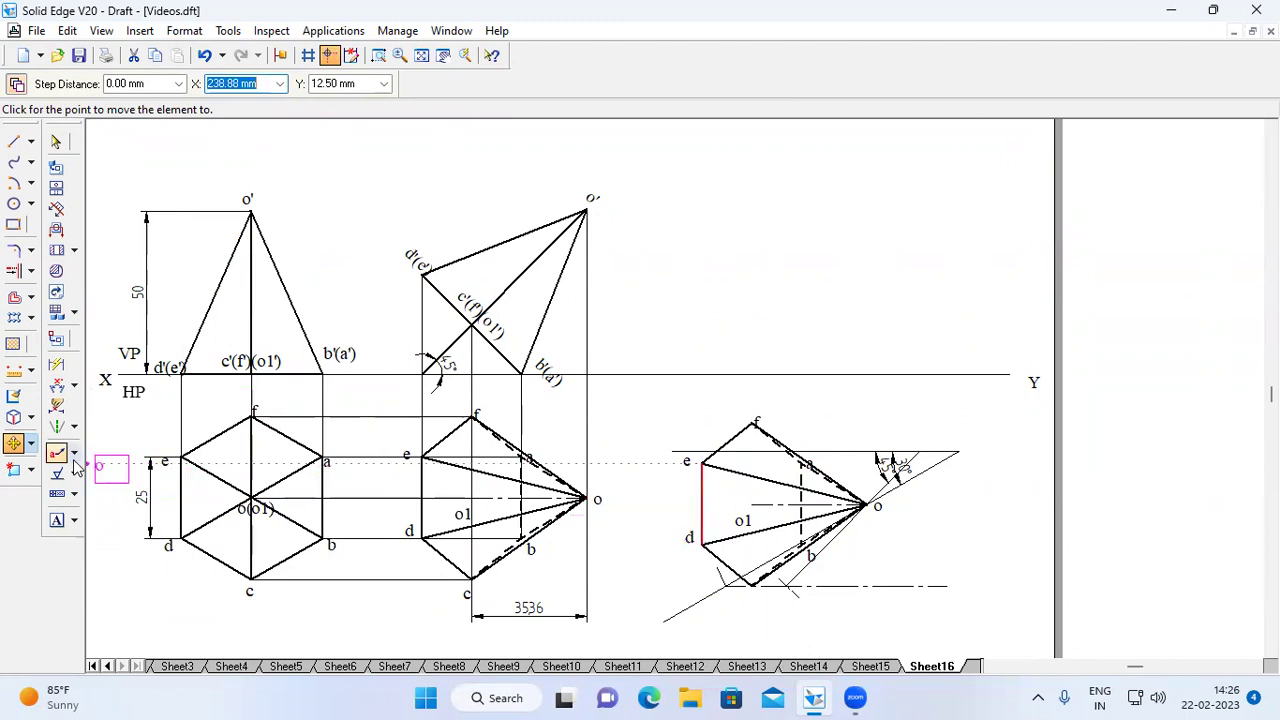
- Rotate the copied top view about apex o until its axis lies along the new sloping axis line
left_click(31, 444)
left_click(80, 466)
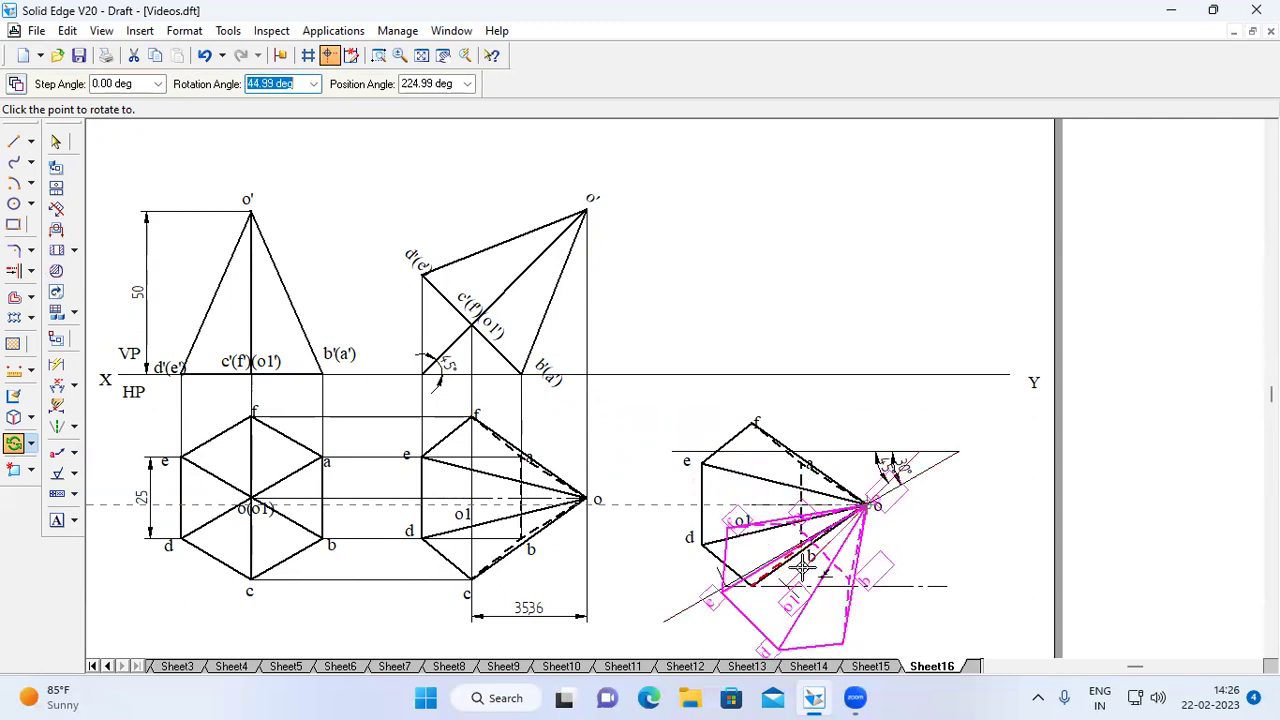
left_click(803, 568)
left_click(952, 537)
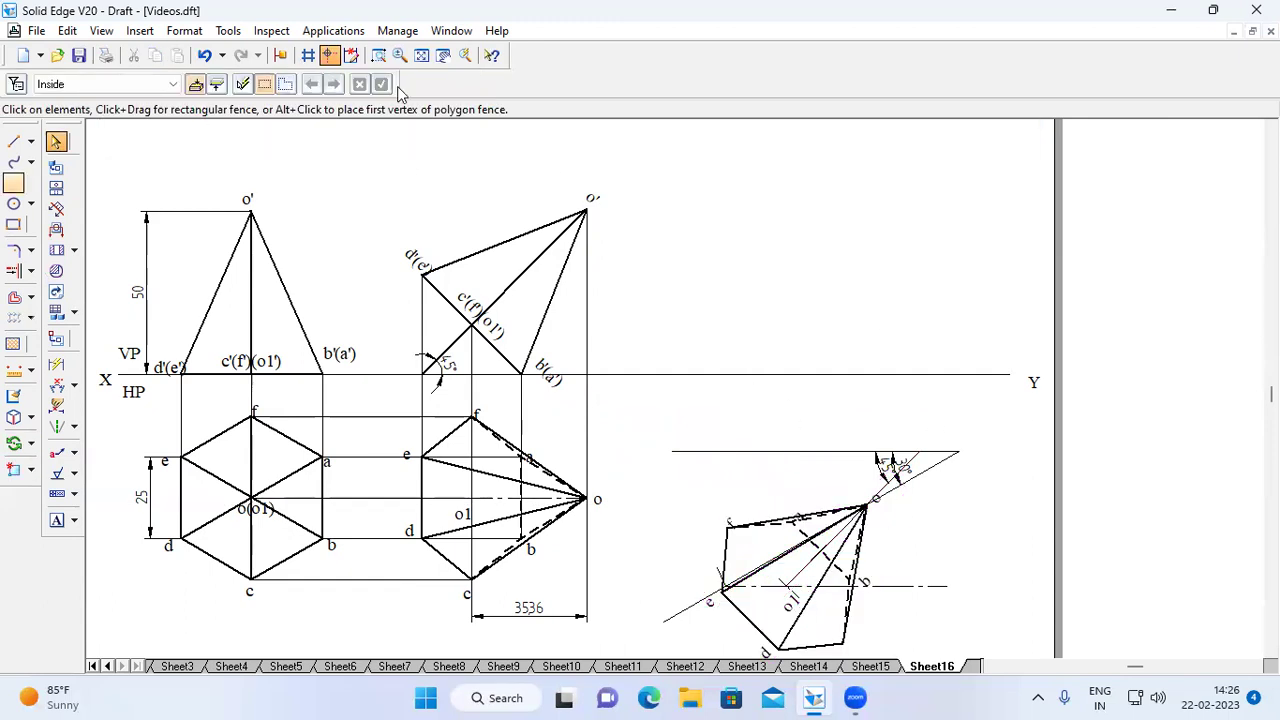
- Draw a thin continuous vertical projector from point a of the rotated top view up to the XY line
left_click(421, 55)
left_click(378, 55)
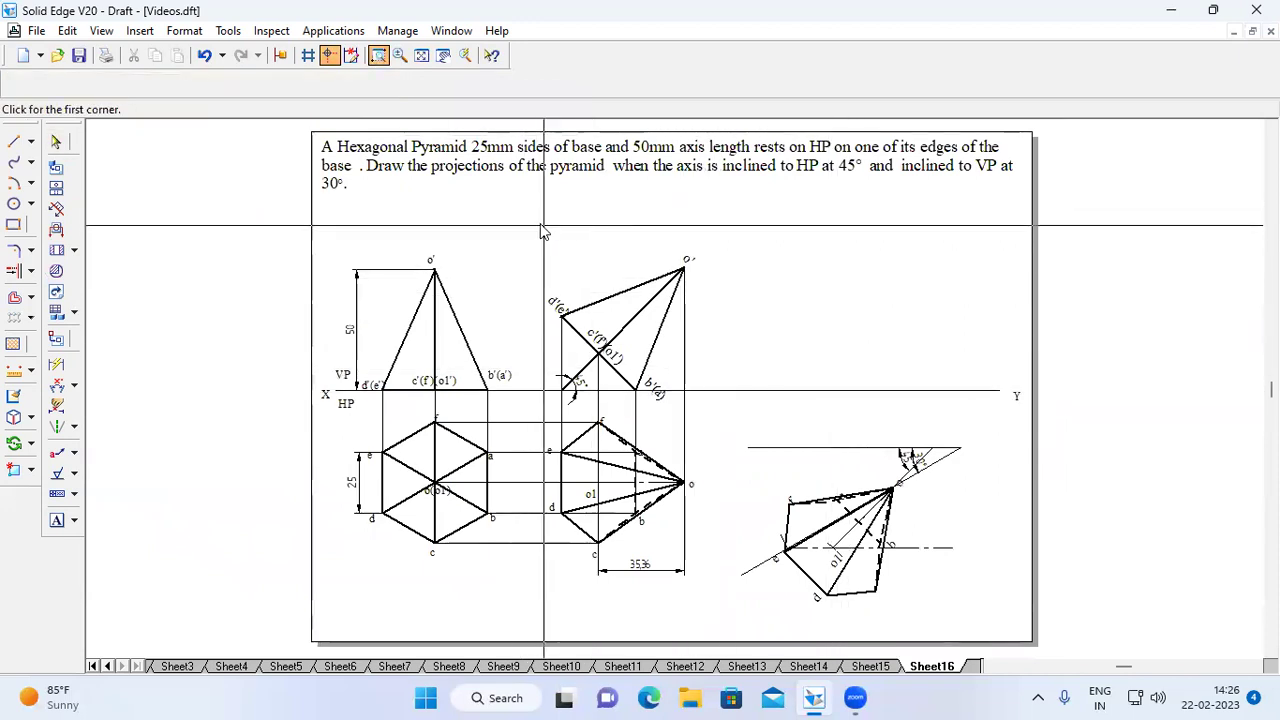
left_click_drag(545, 215, 985, 628)
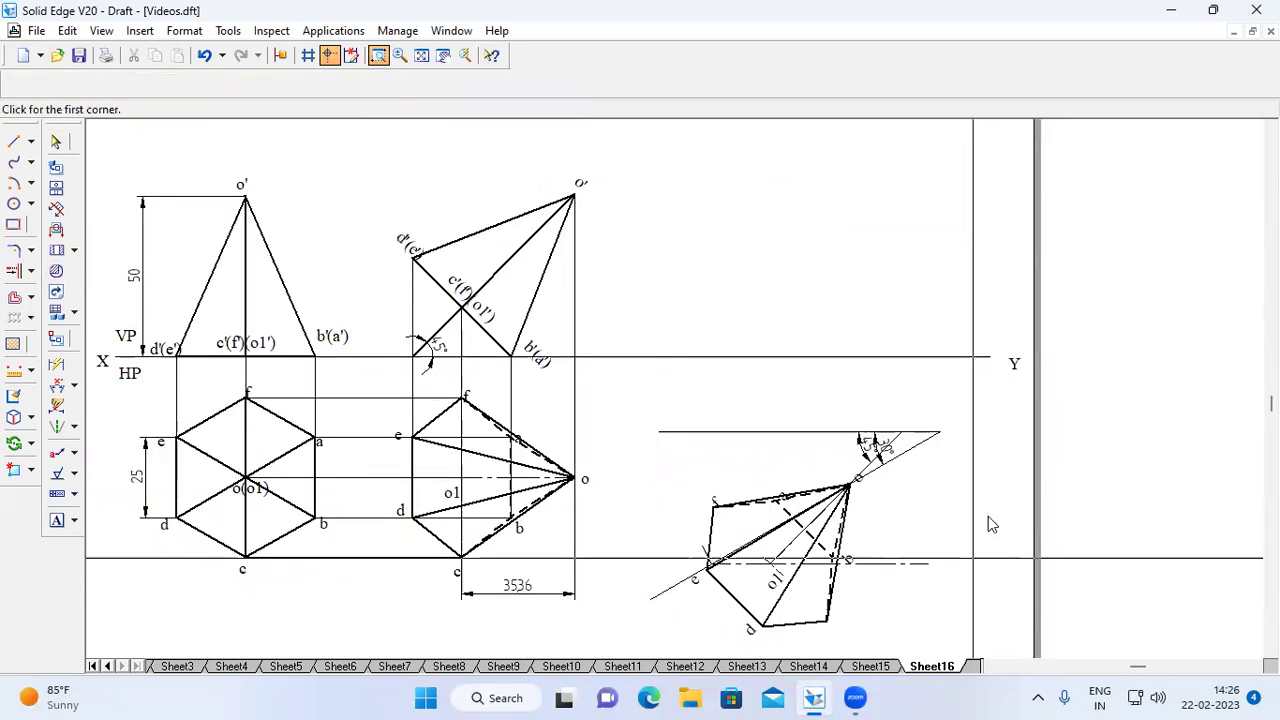
key("Escape")
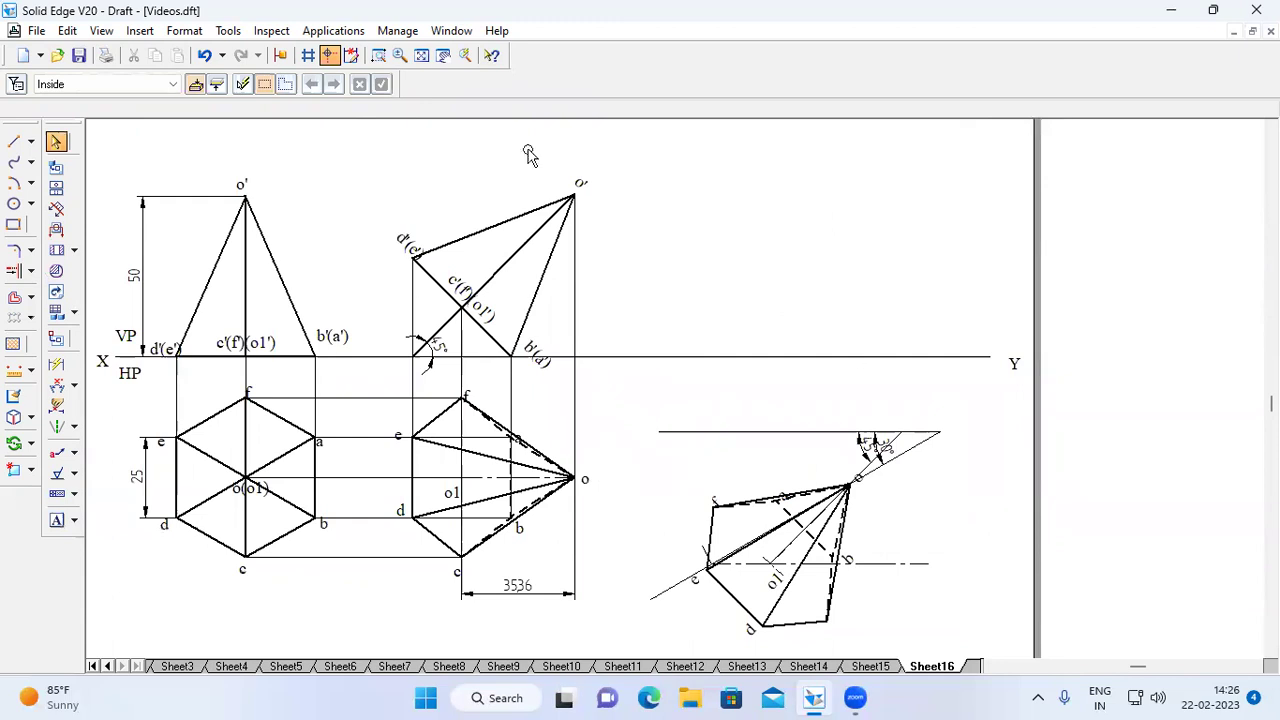
left_click(13, 141)
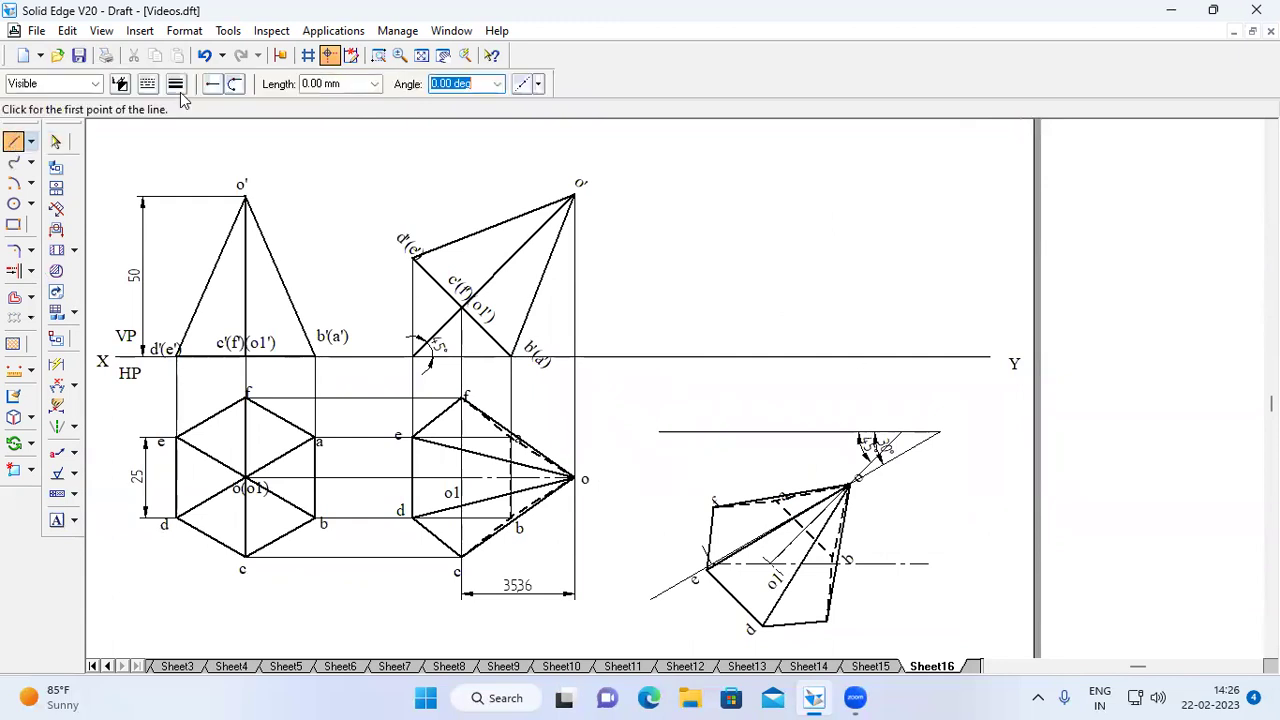
left_click(147, 83)
left_click(147, 83)
left_click(175, 83)
left_click(175, 83)
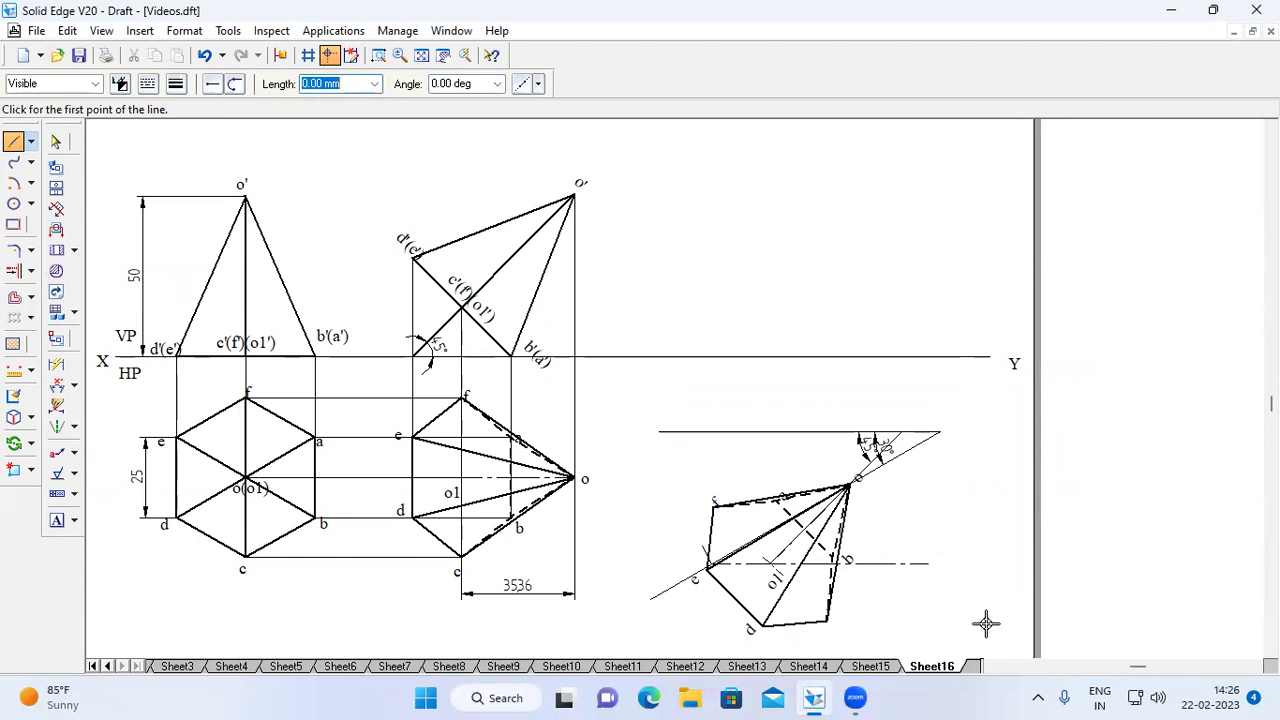
left_click(777, 498)
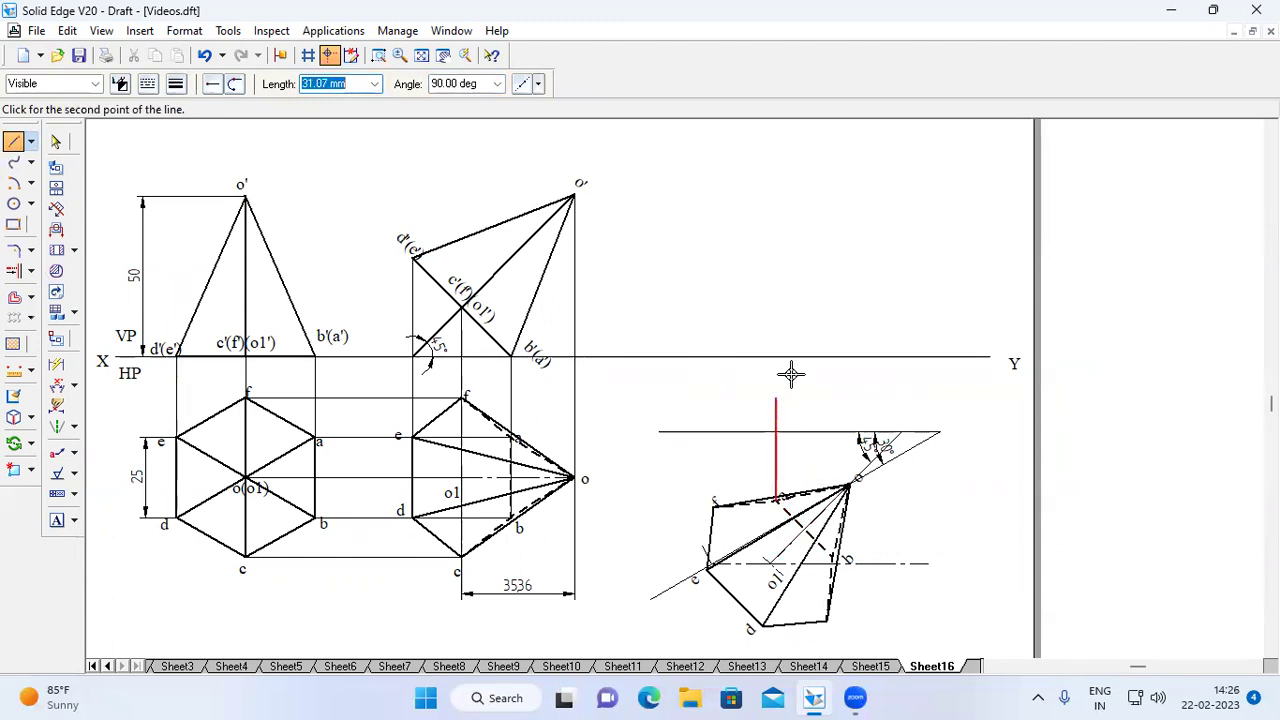
left_click(777, 357)
key("Escape")
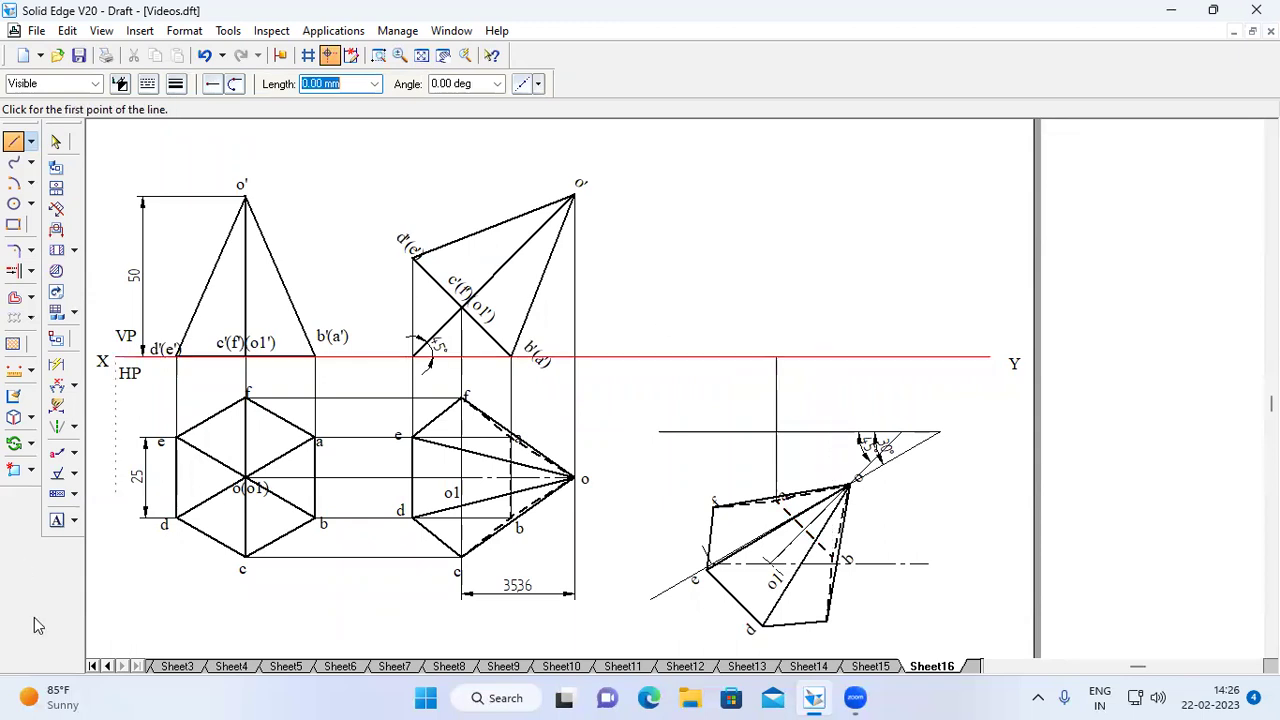
- Label the end of the projector from a as a' just above the XY line
left_click(56, 520)
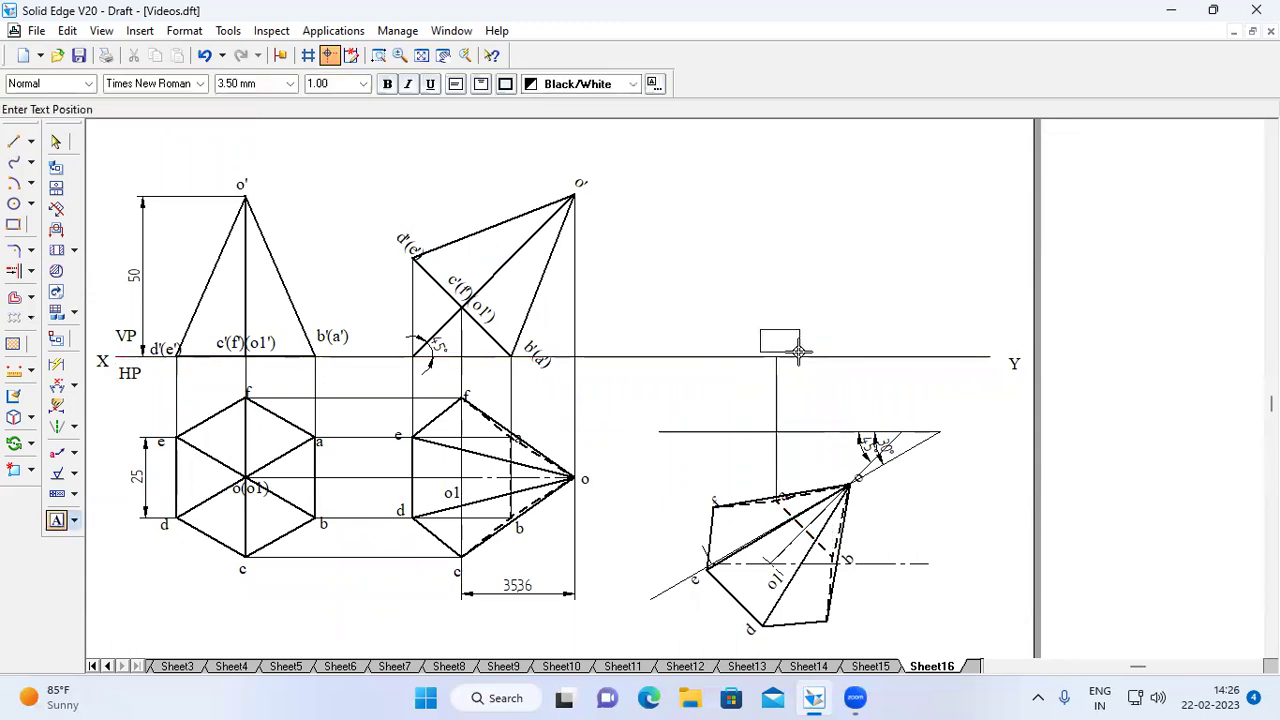
left_click(798, 351)
type("a'")
key("Escape")
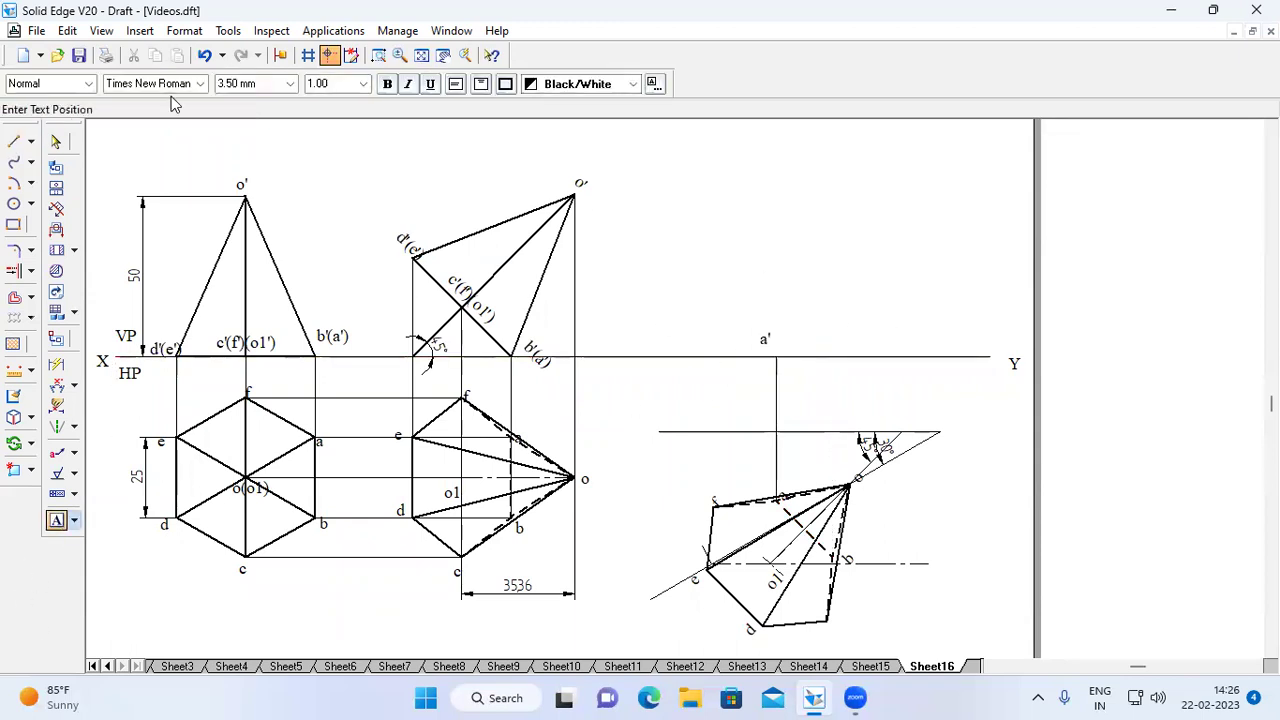
- Draw a vertical projector from point b of the rotated top view to XY and label its upper end b'
left_click(16, 142)
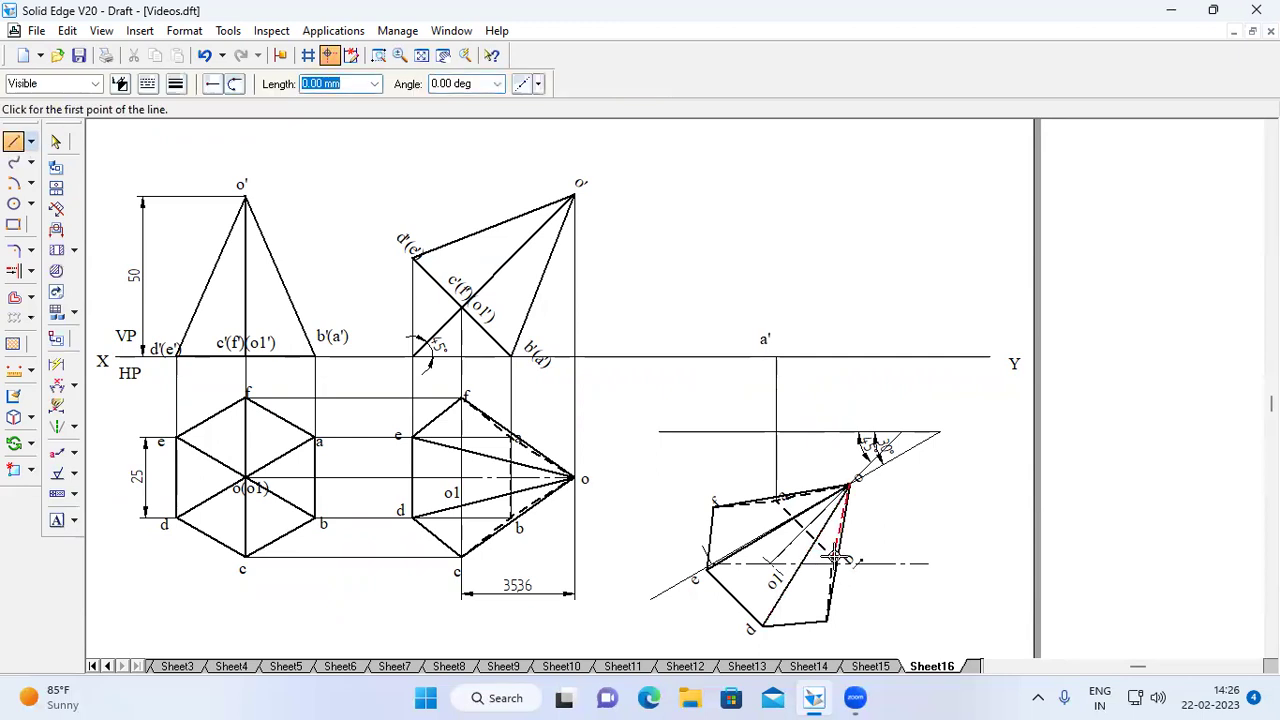
left_click(833, 556)
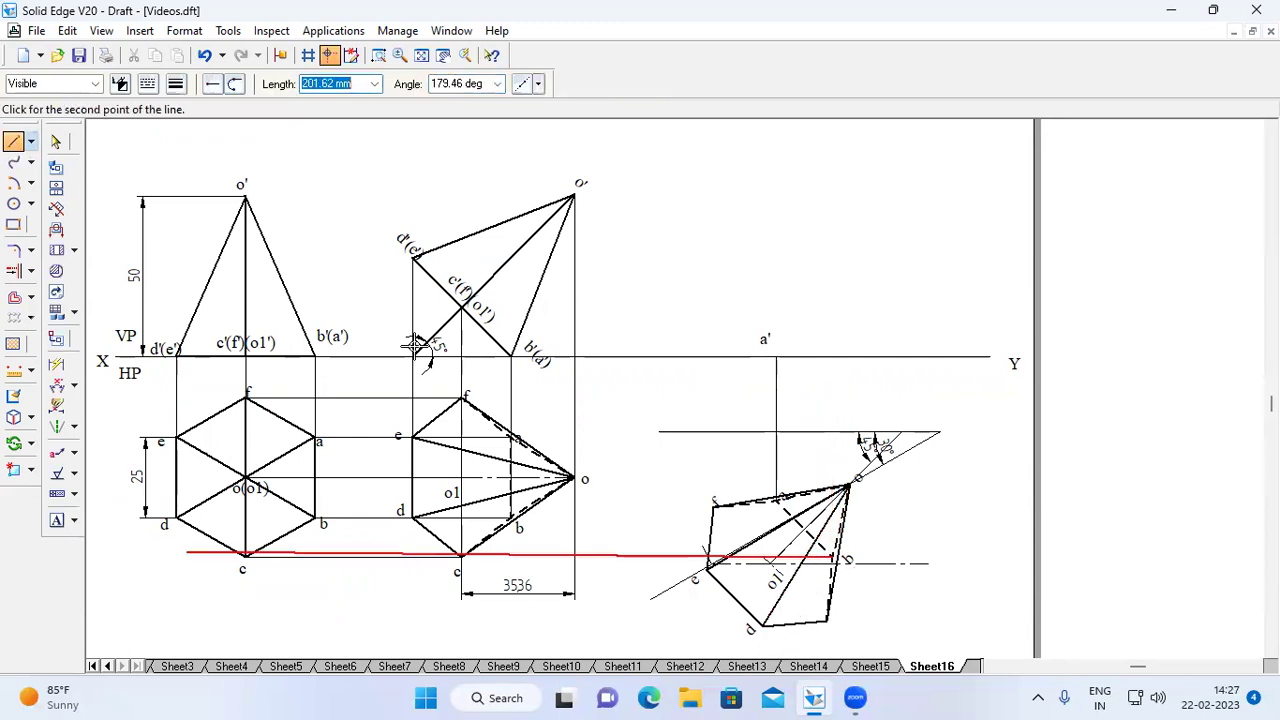
left_click(833, 357)
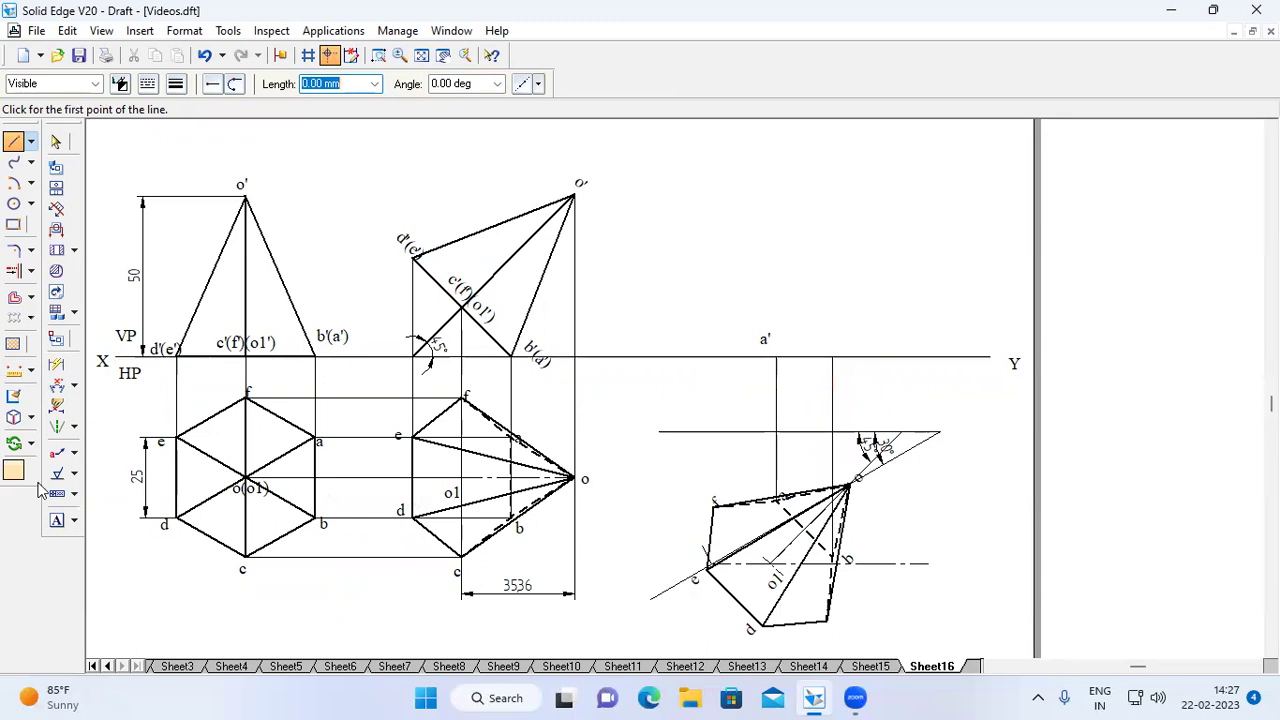
left_click(56, 520)
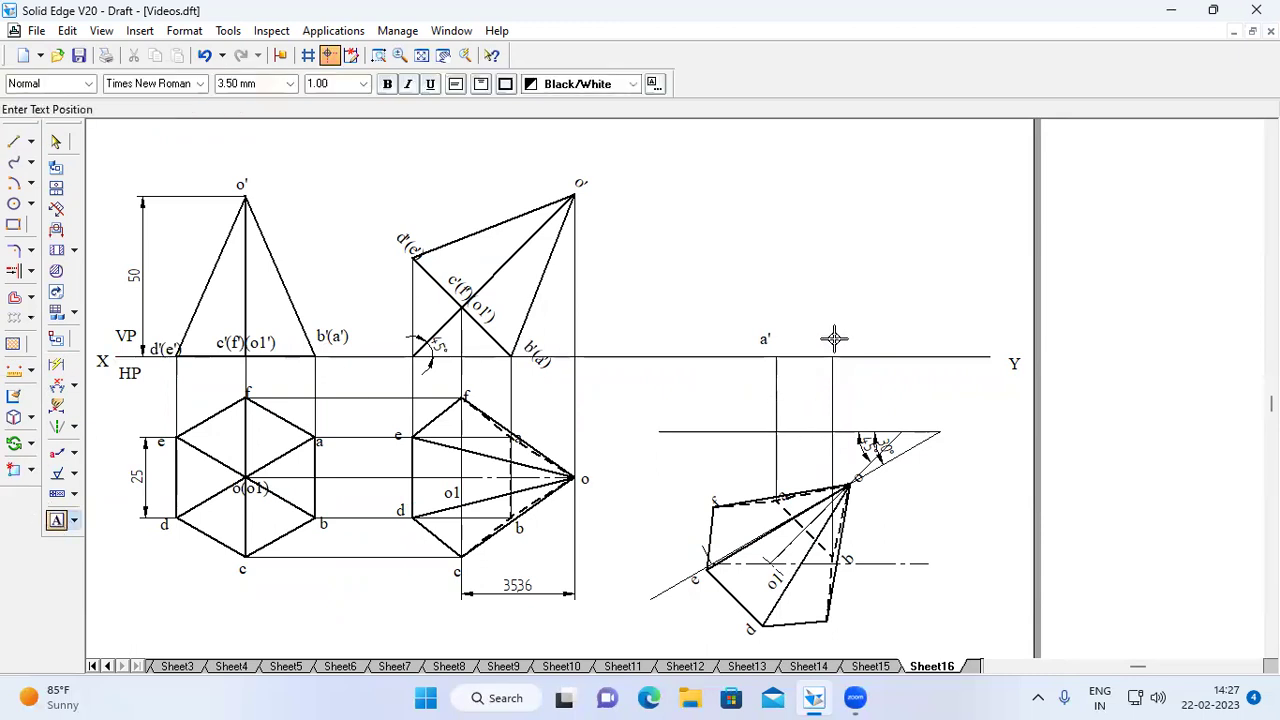
left_click(858, 355)
type("b'")
key("Escape")
key("l")
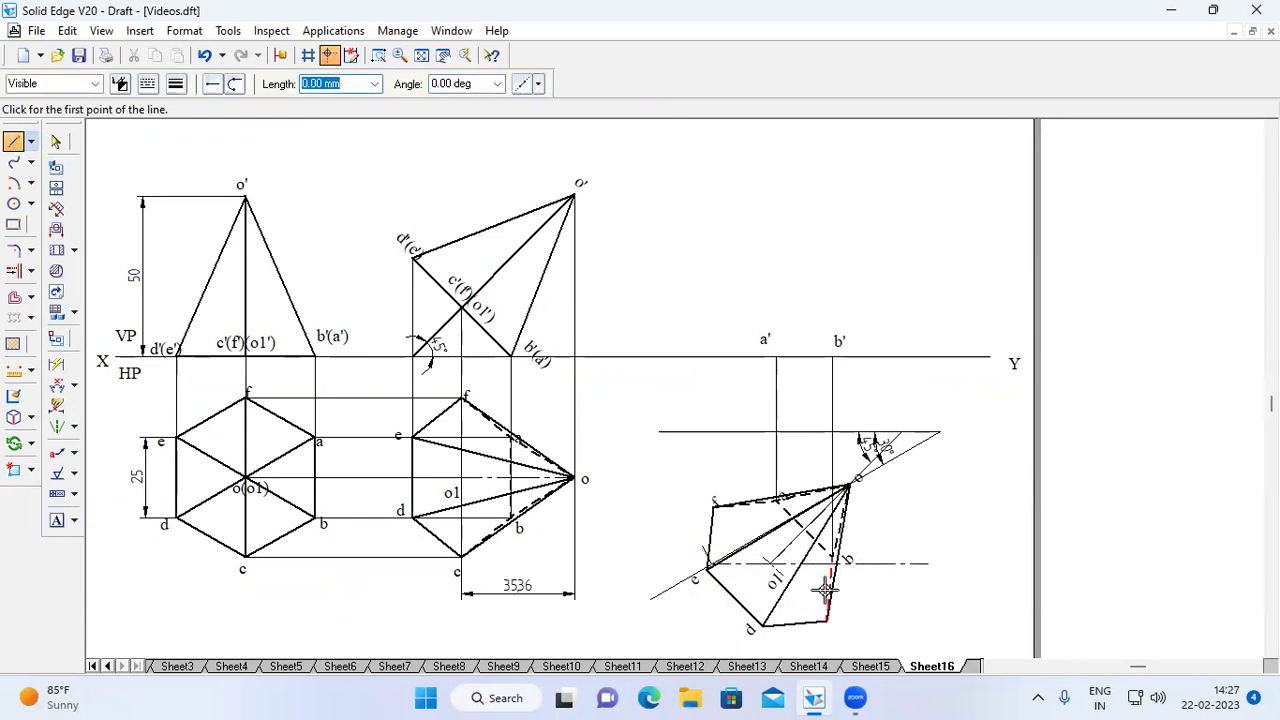
- Draw a vertical projector from c of the rotated top view, connect it horizontally to c'(f') in the tilted front view, and label the corner c'
left_click(828, 621)
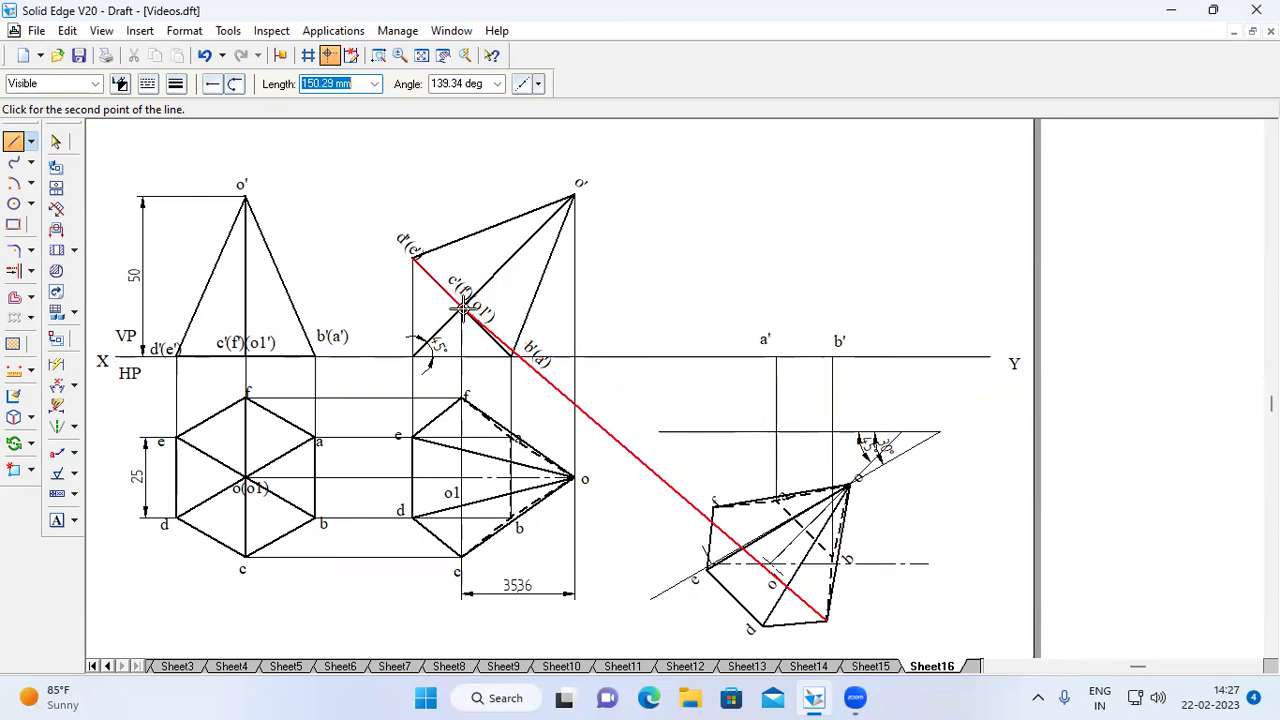
left_click(826, 308)
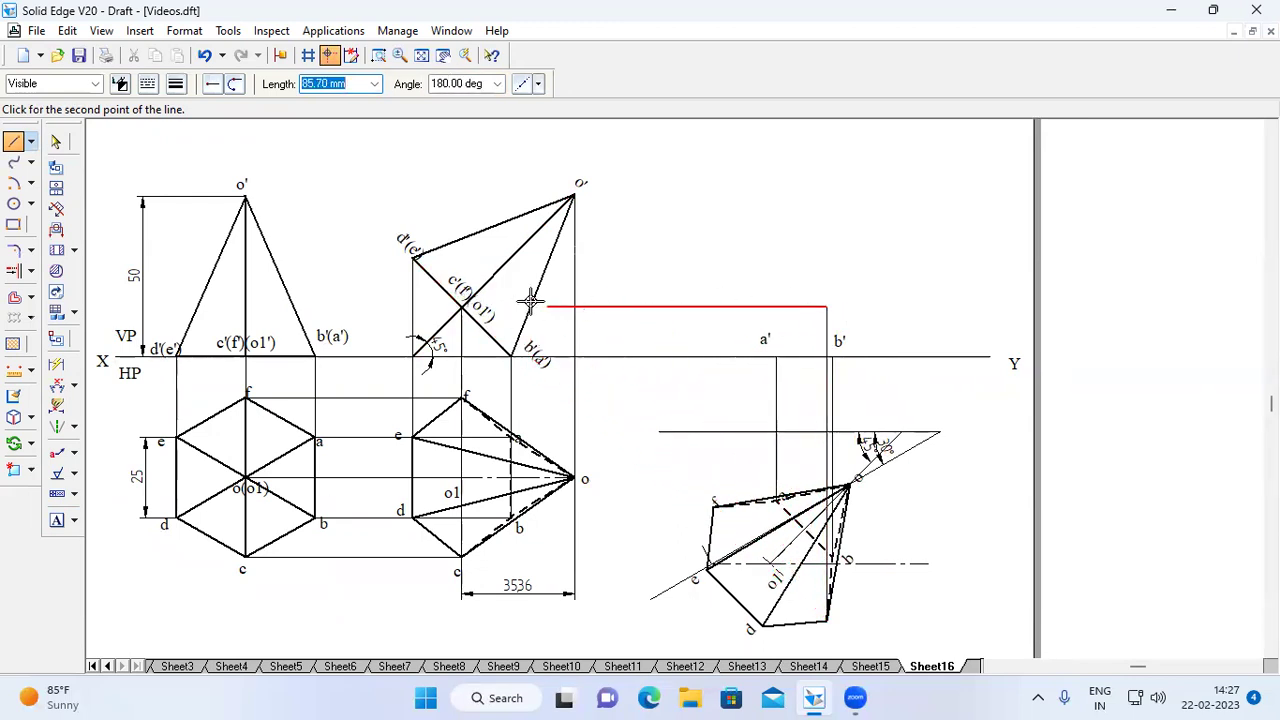
left_click(488, 308)
key("Escape")
left_click(56, 520)
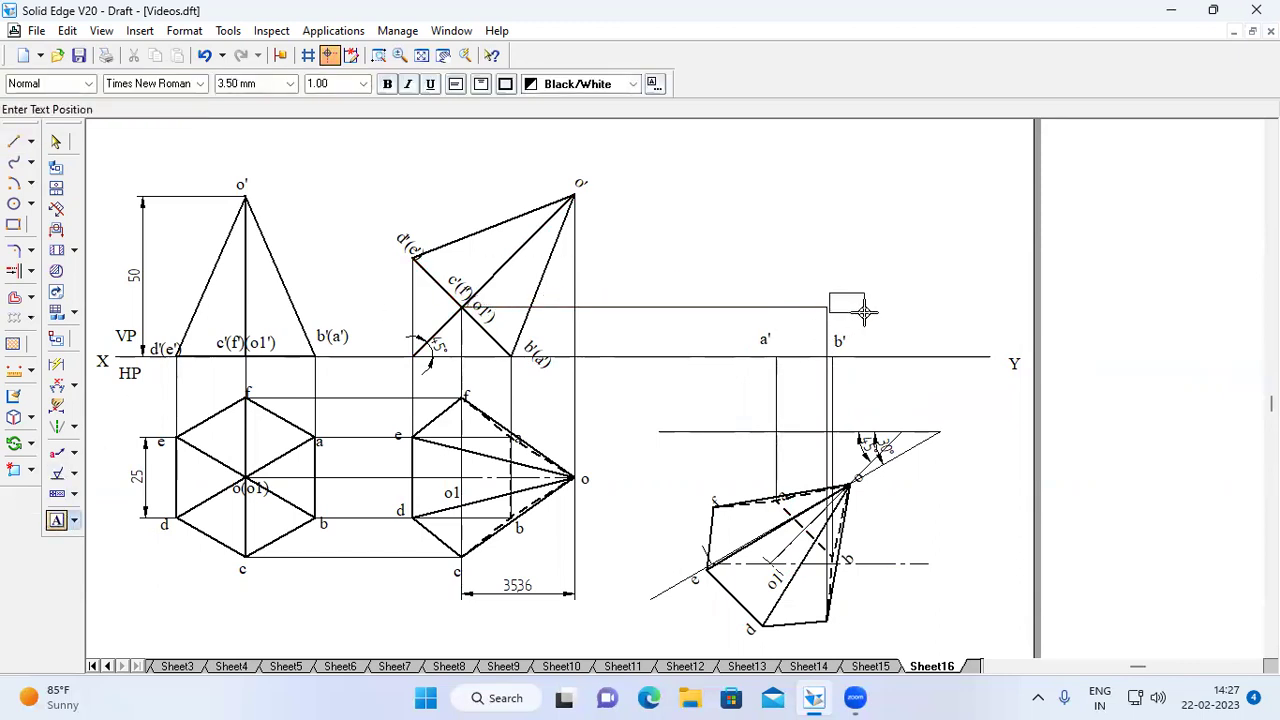
left_click(865, 313)
type("c'")
key("Escape")
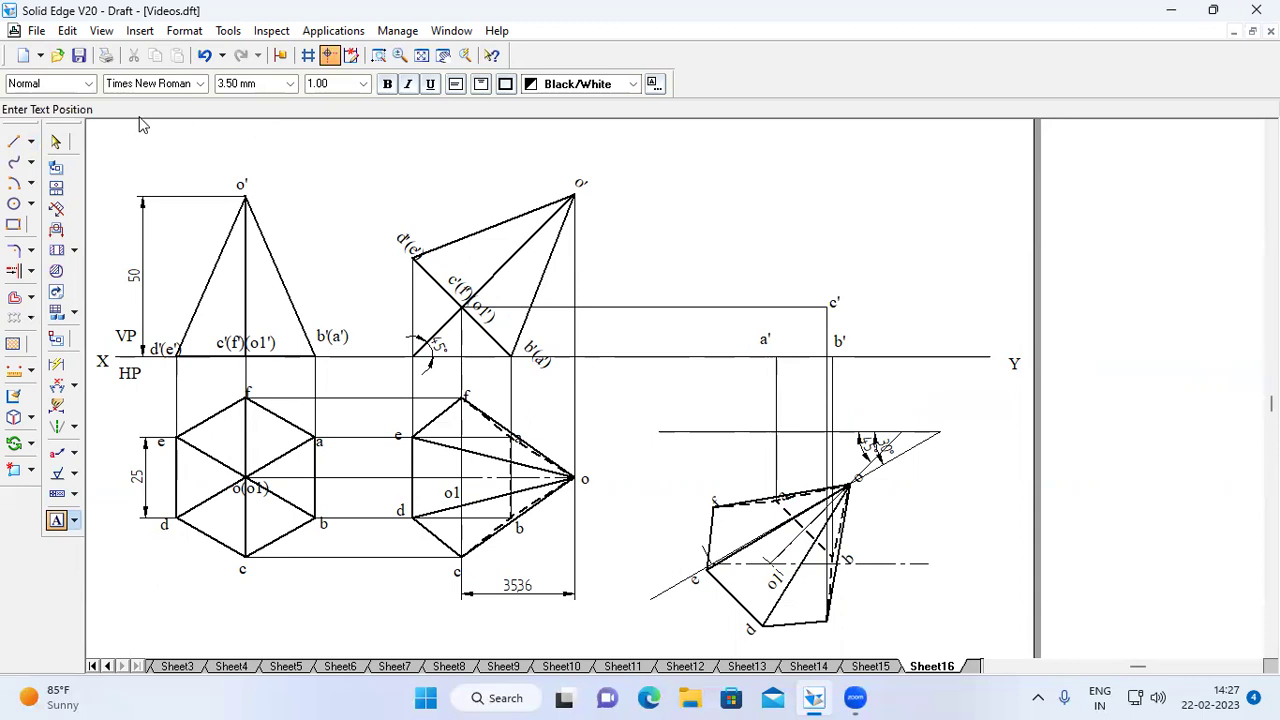
- Draw a vertical projector from d of the rotated top view, connect it horizontally to d'(e') in the tilted front view, and label the corner d'
left_click(14, 142)
left_click(764, 625)
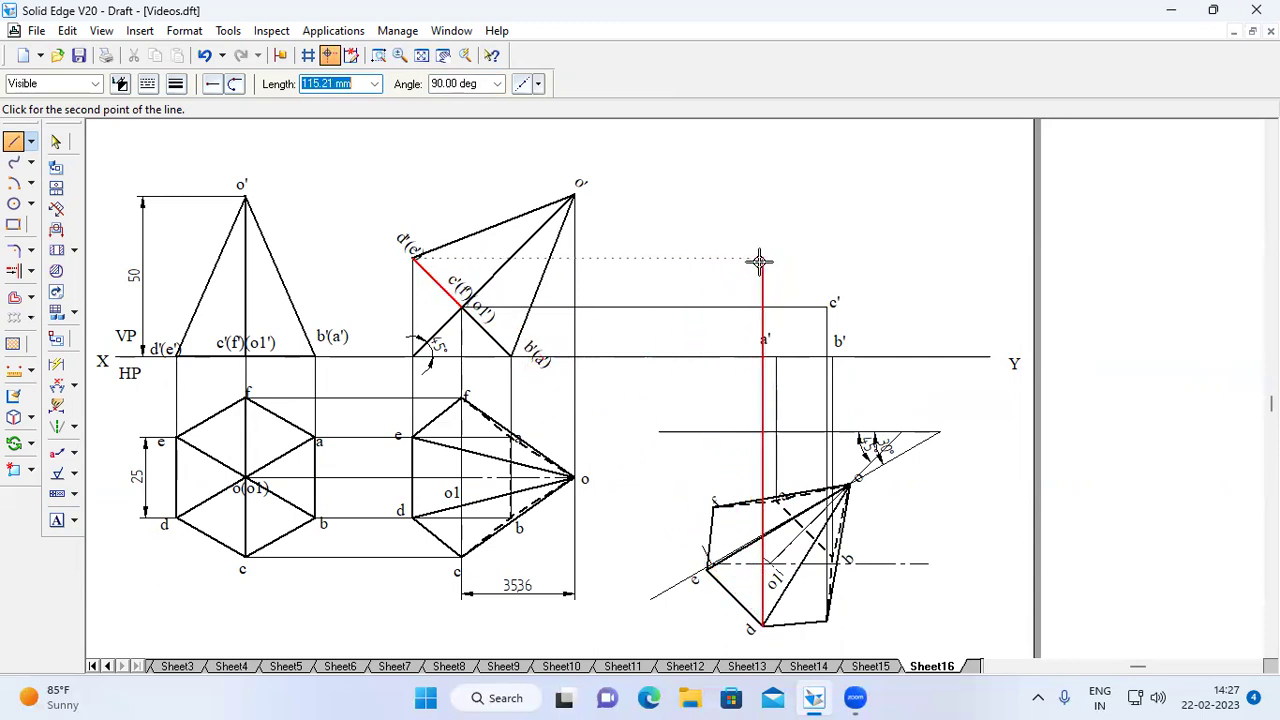
left_click(762, 258)
left_click(414, 258)
right_click(459, 190)
left_click(56, 520)
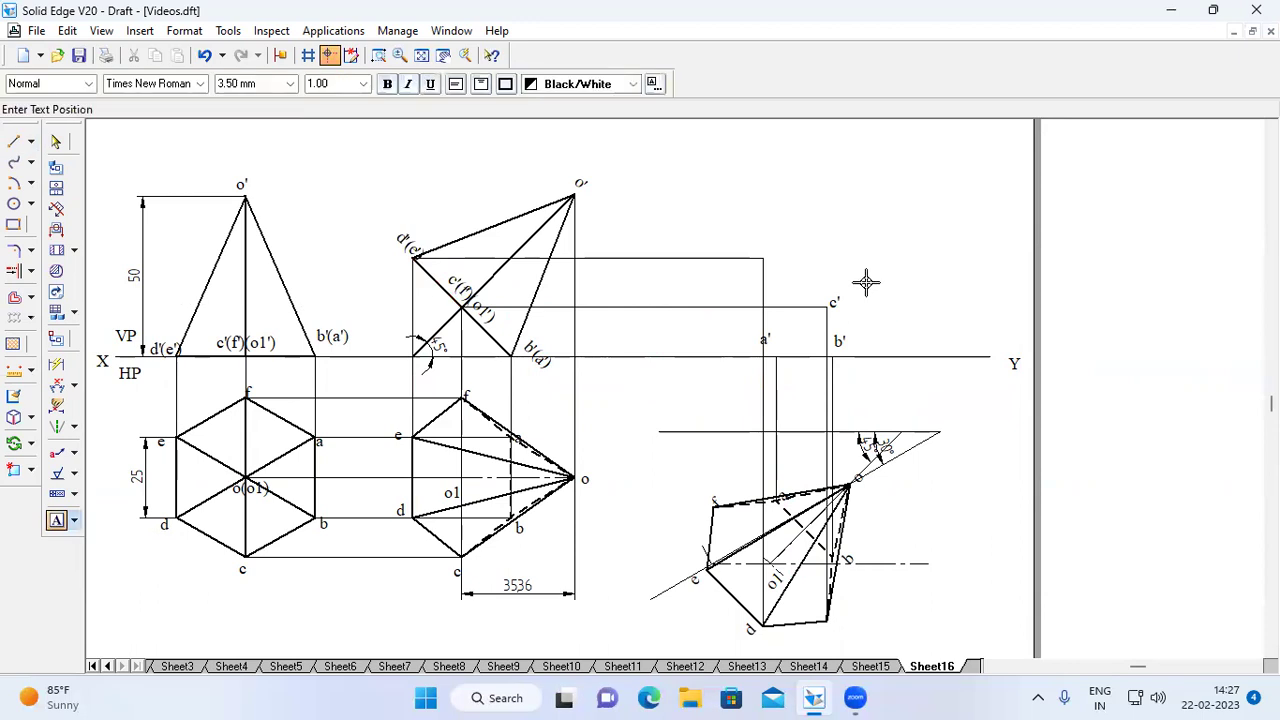
left_click(765, 254)
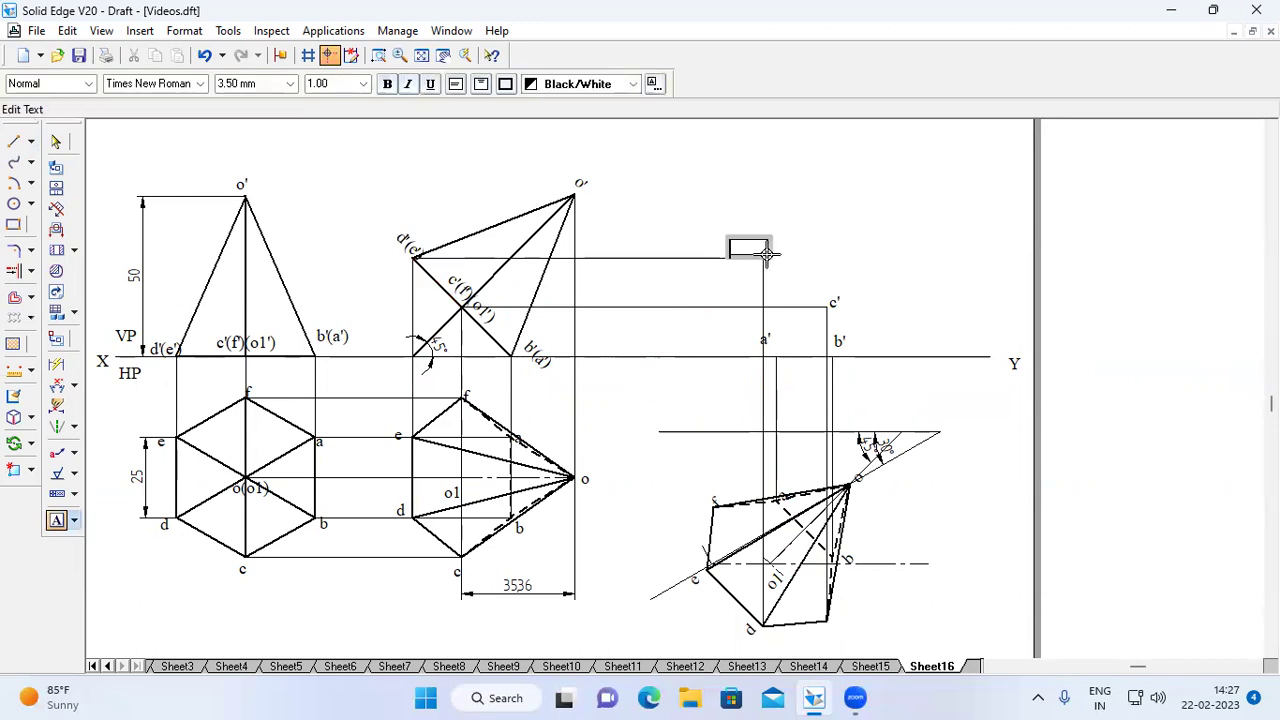
type("'")
- Draw a vertical projector from e of the rotated top view up to the horizontal line through d' and label its upper end e'
left_click(14, 141)
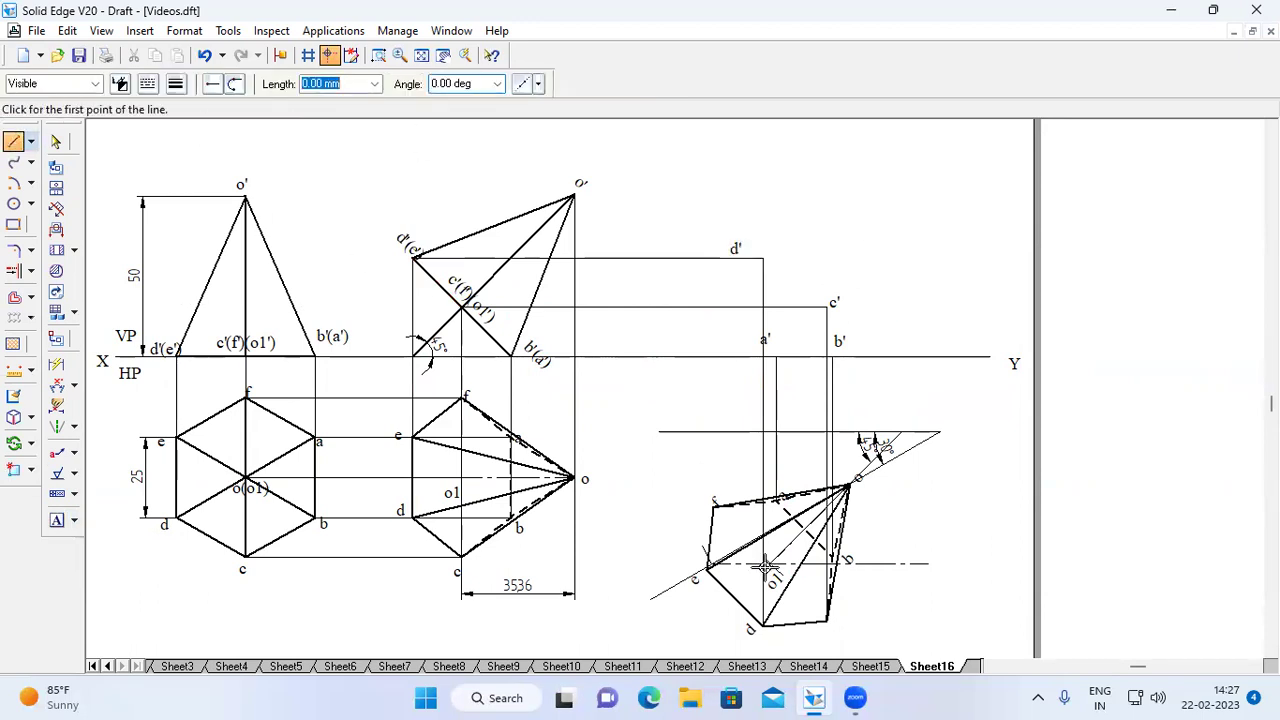
left_click(707, 569)
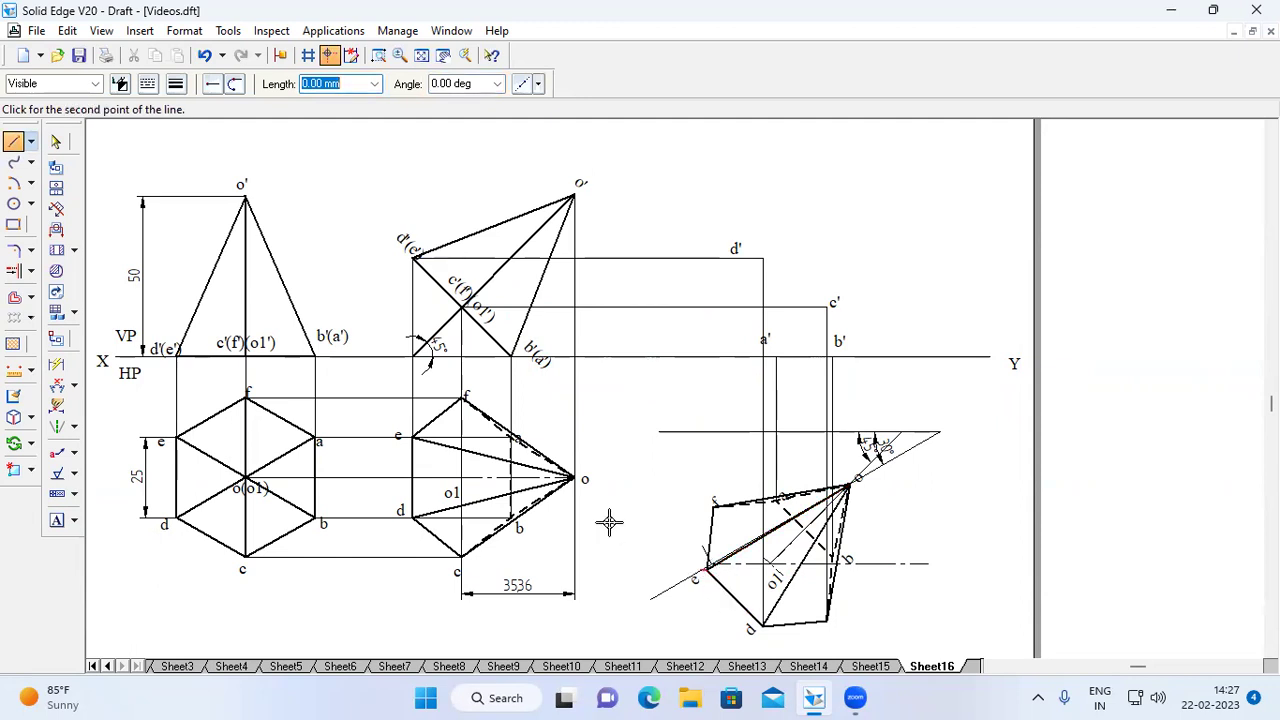
left_click(707, 258)
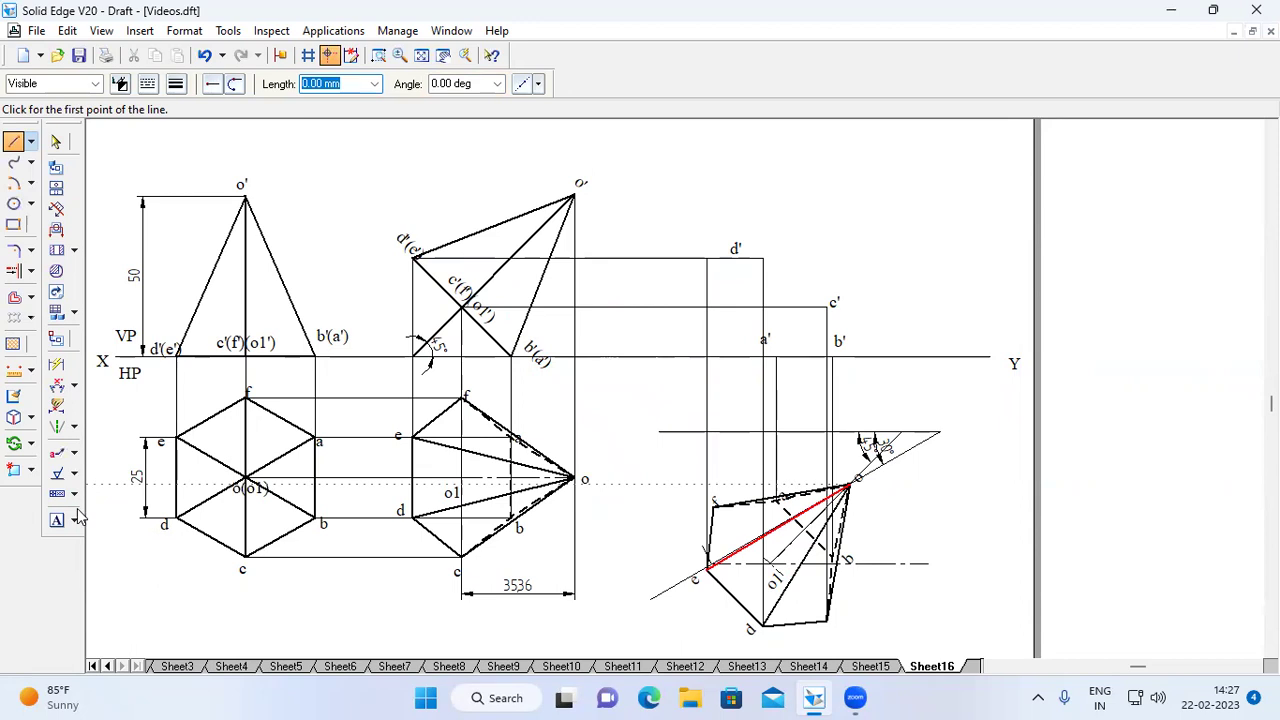
left_click(50, 527)
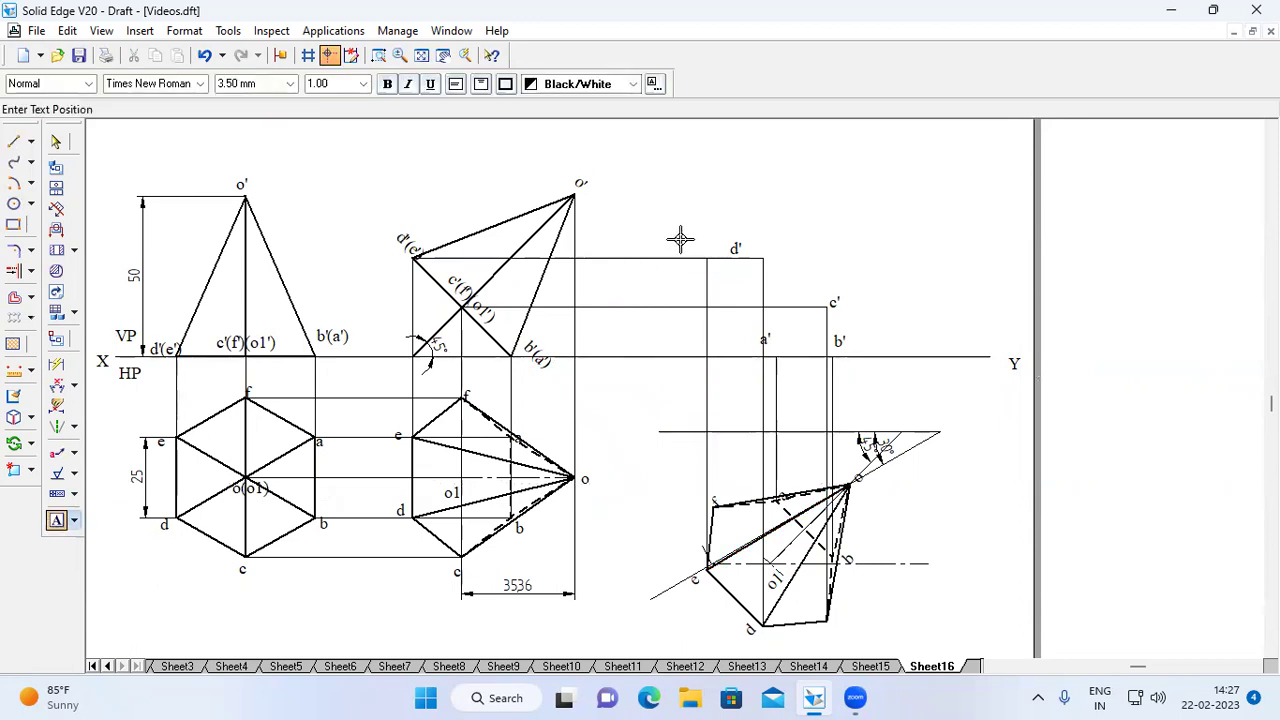
left_click(704, 263)
type("e'")
left_click(885, 273)
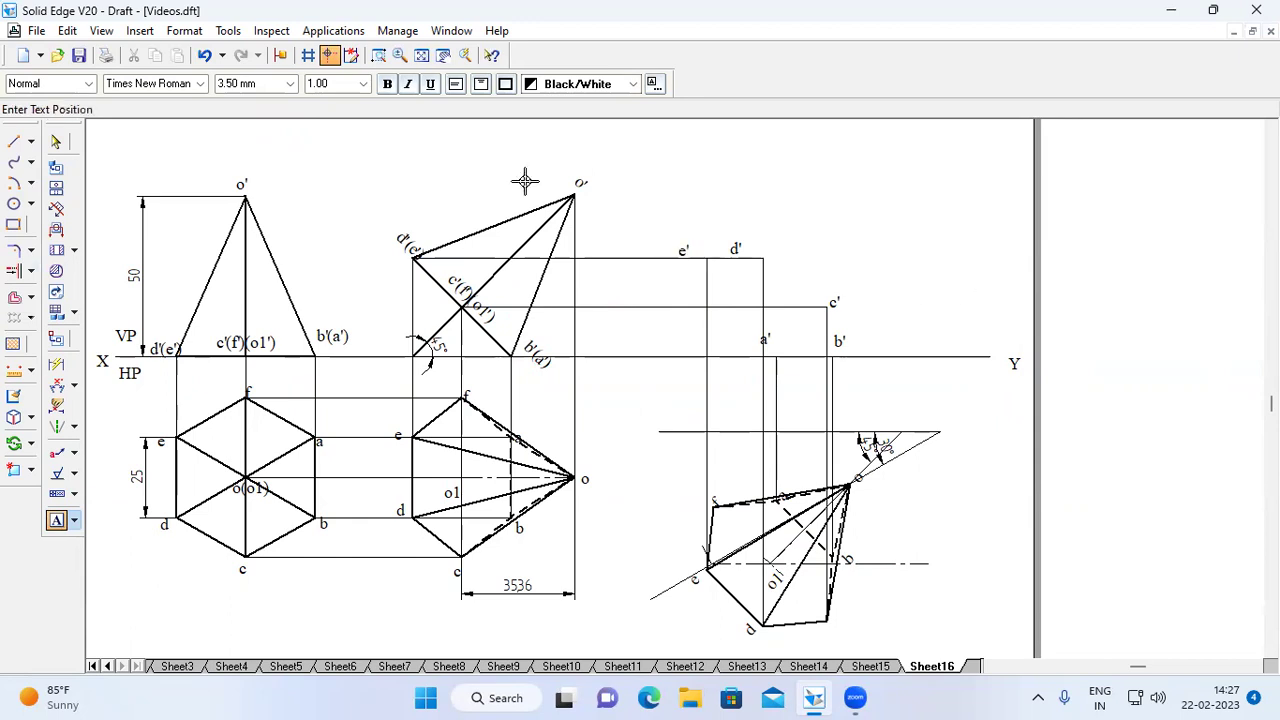
- Draw a vertical projector from apex o of the rotated top view, connect it horizontally to o' in the tilted front view, and label the corner o'
left_click(16, 144)
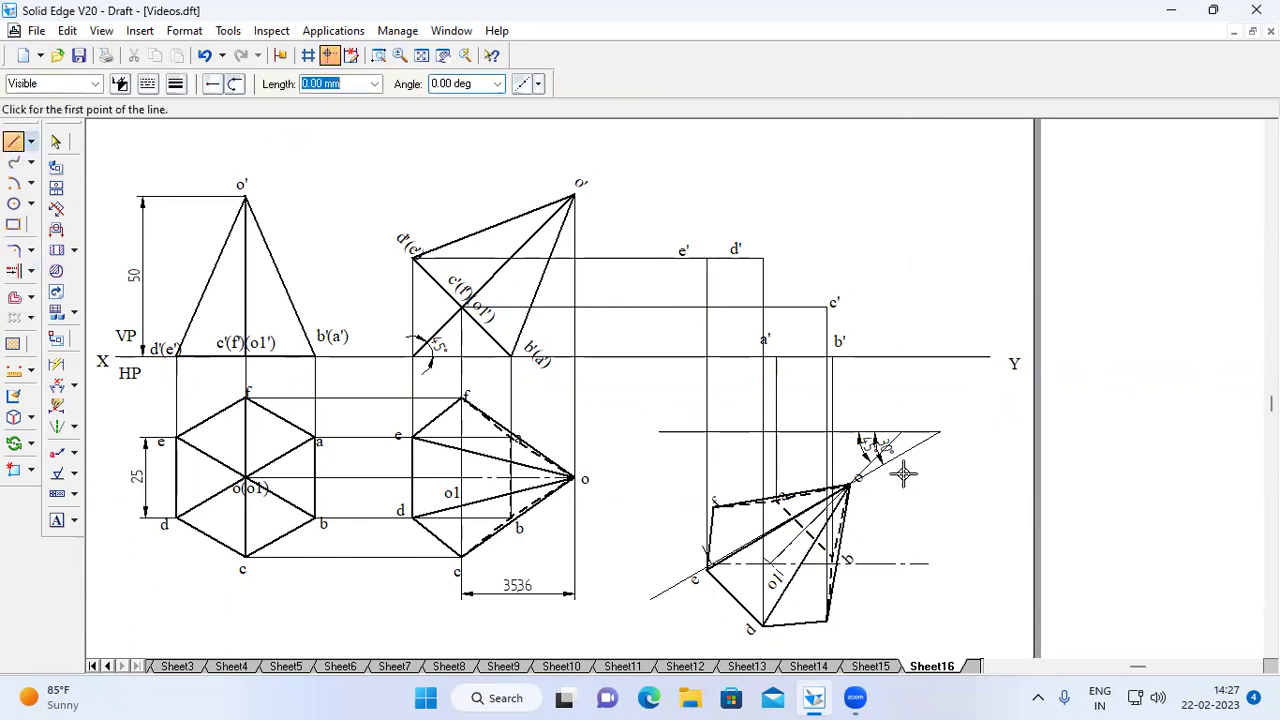
left_click(849, 485)
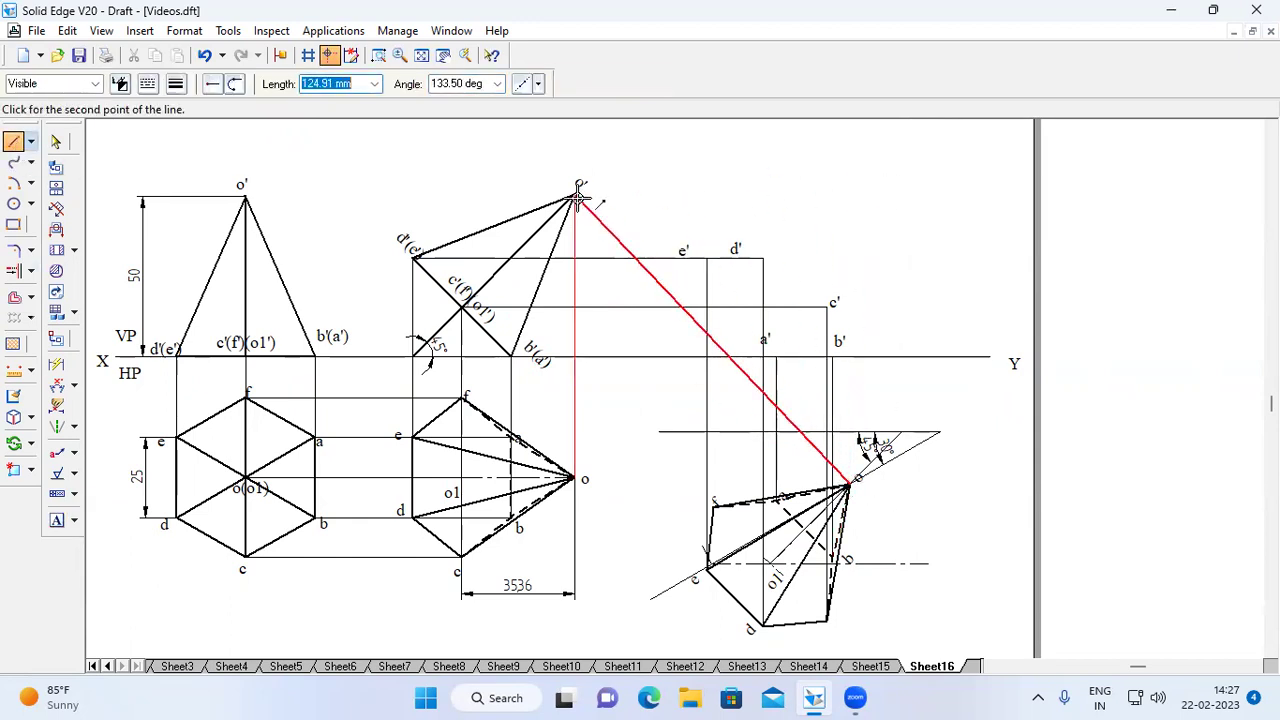
left_click(850, 194)
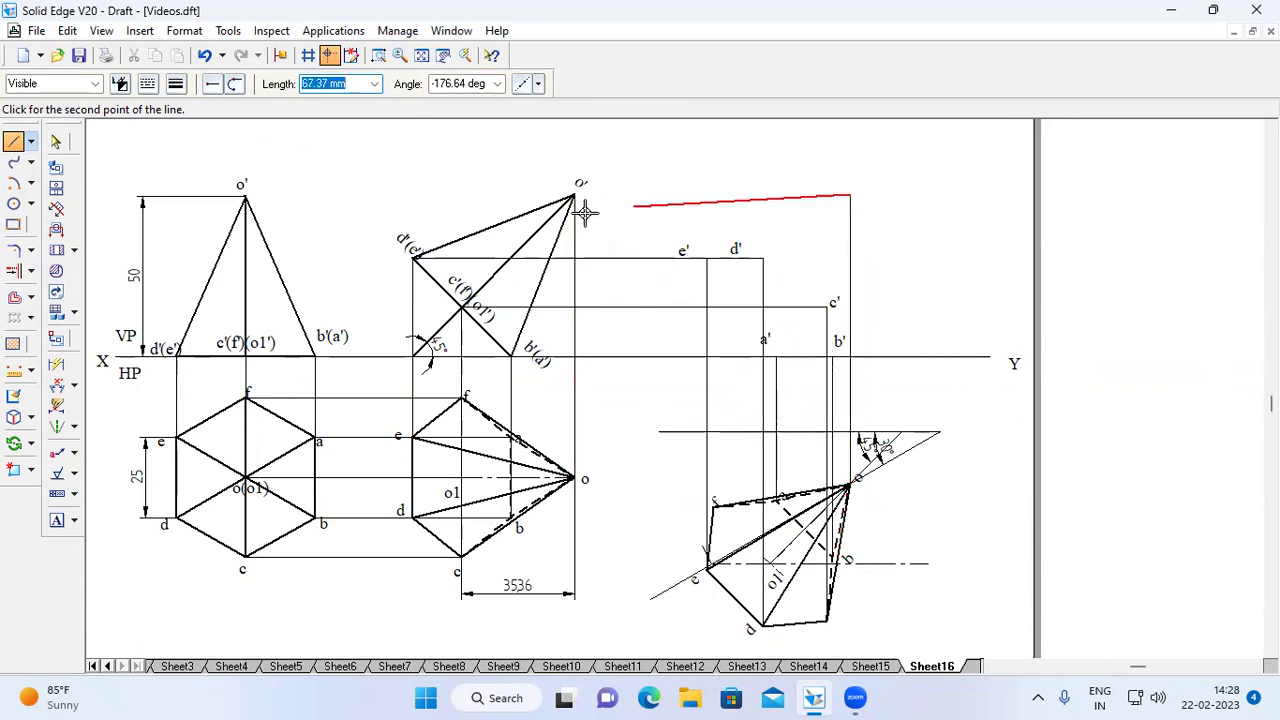
left_click(576, 195)
right_click(686, 166)
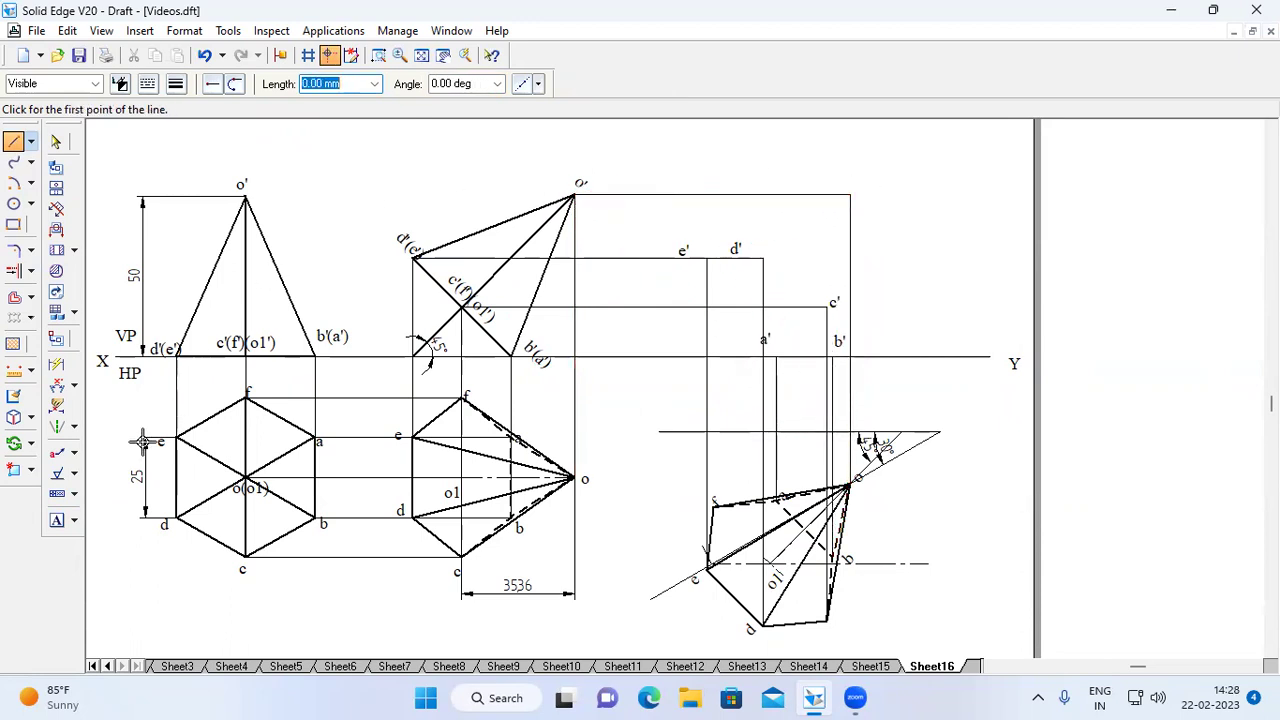
left_click(57, 521)
left_click_drag(856, 181, 887, 203)
left_click(969, 243)
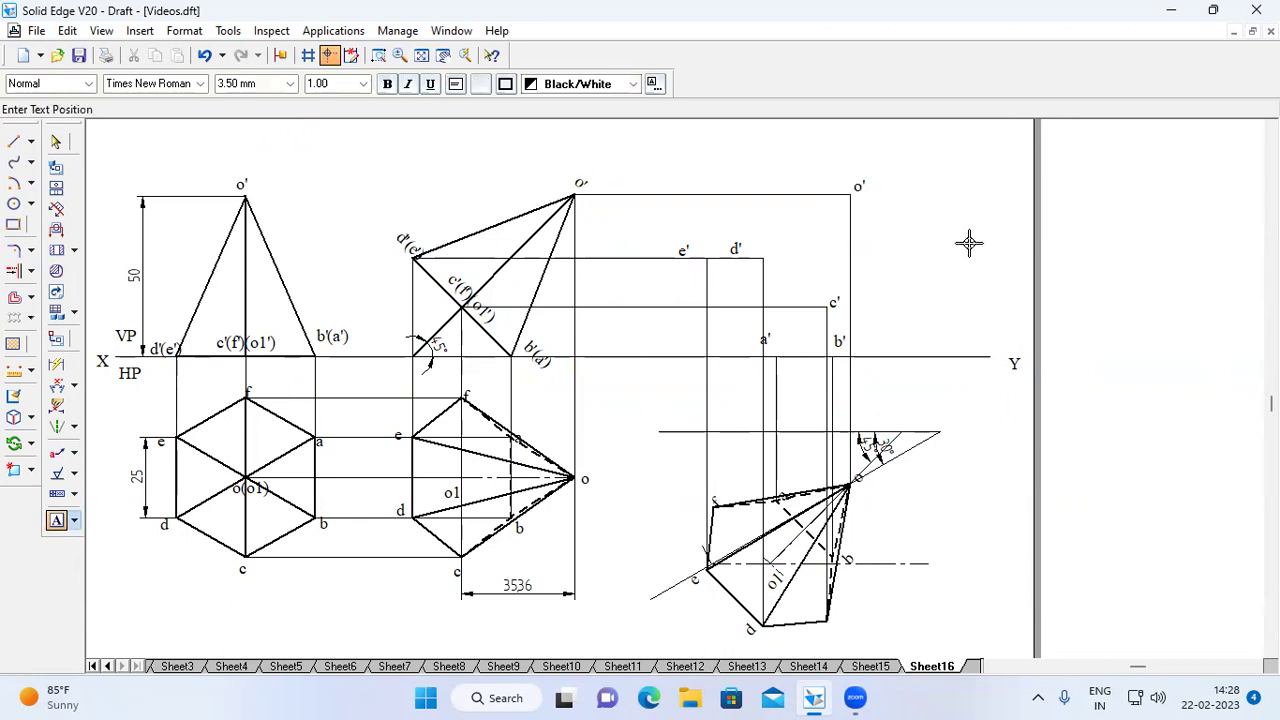
- Draw the slant edge from o' to e' of the final front view as a thick visible line
left_click(14, 142)
left_click(176, 84)
left_click(204, 150)
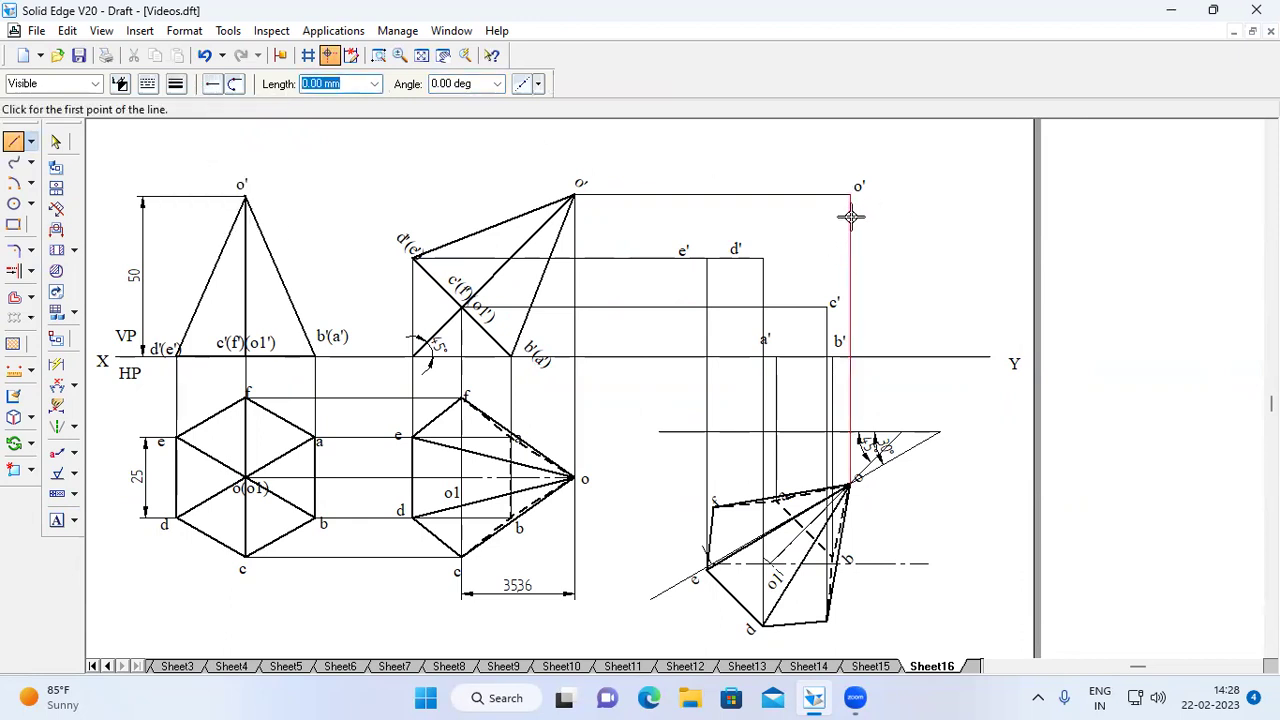
left_click(851, 195)
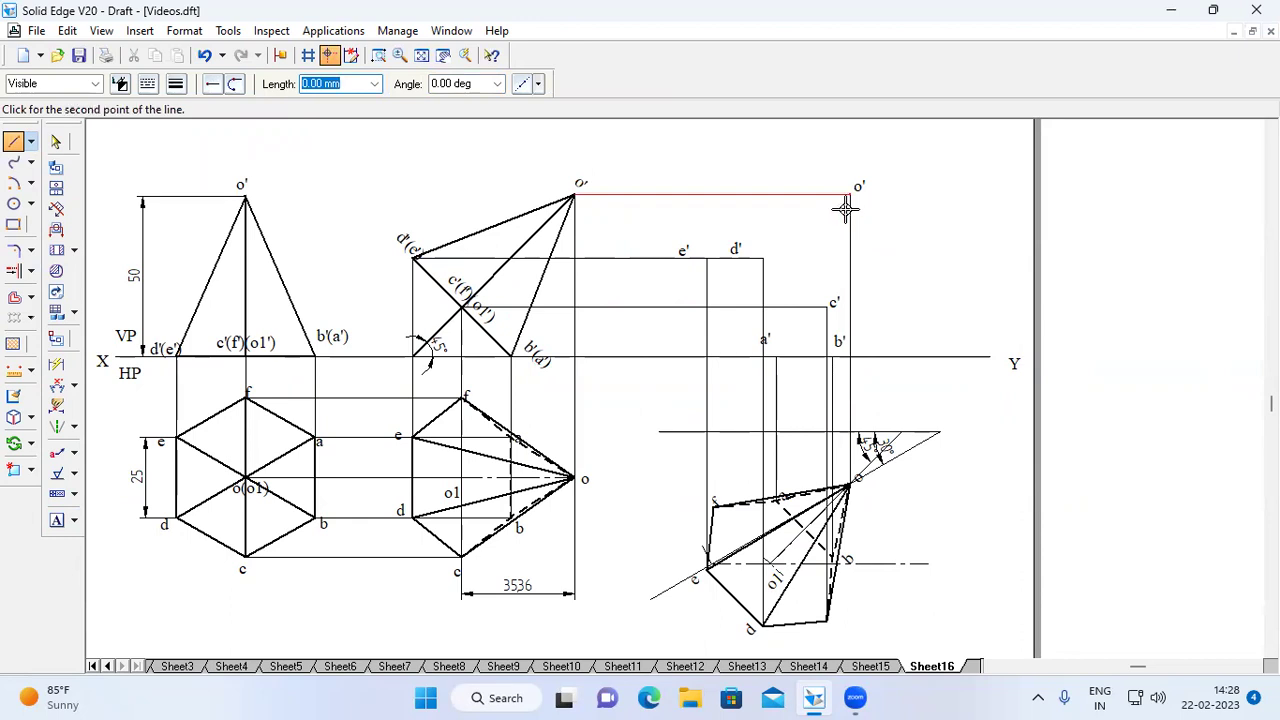
left_click(707, 259)
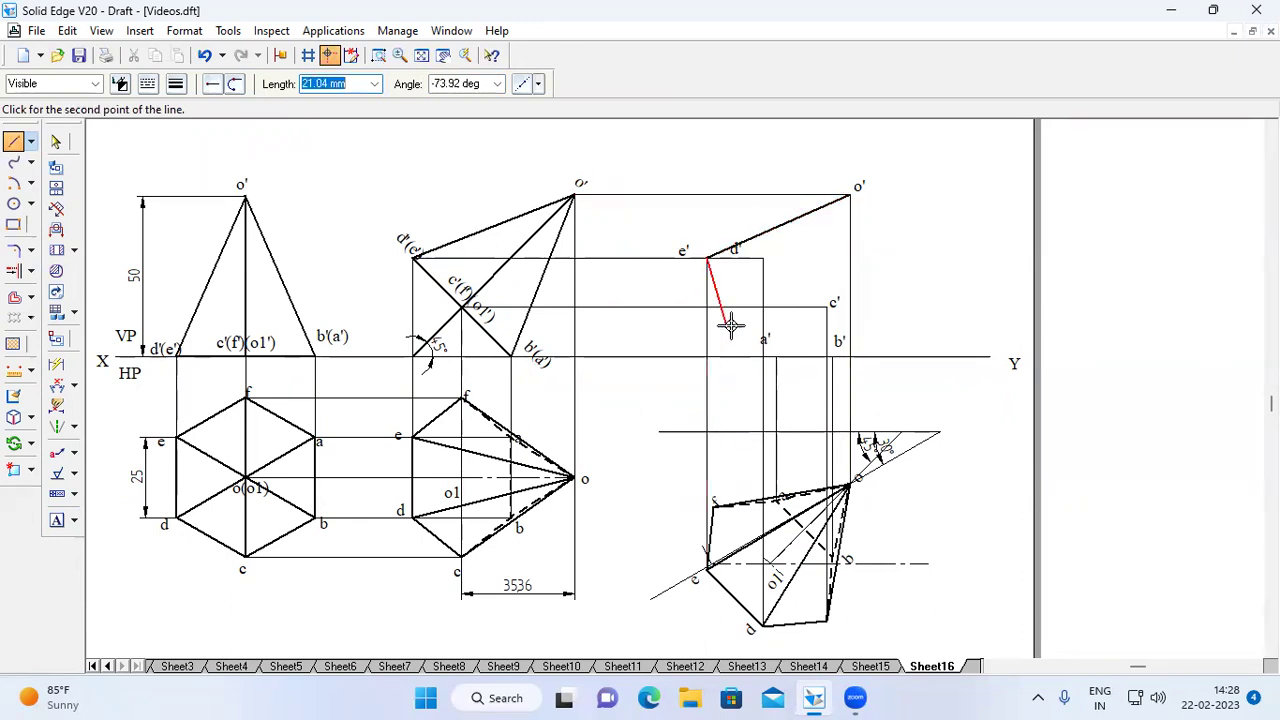
right_click(907, 272)
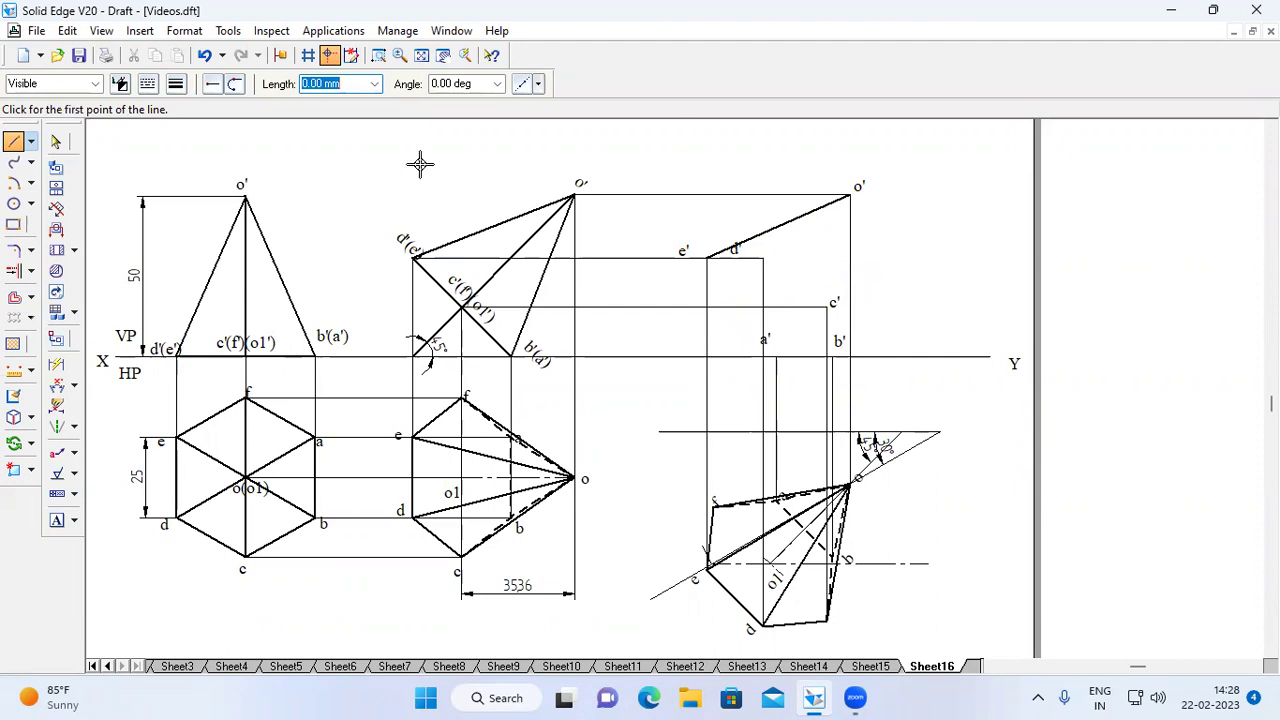
- Draw a thin continuous vertical projector from f of the rotated top view up to the horizontal line through c' and label its upper end f'
left_click(148, 84)
left_click(191, 303)
left_click(175, 84)
left_click(200, 157)
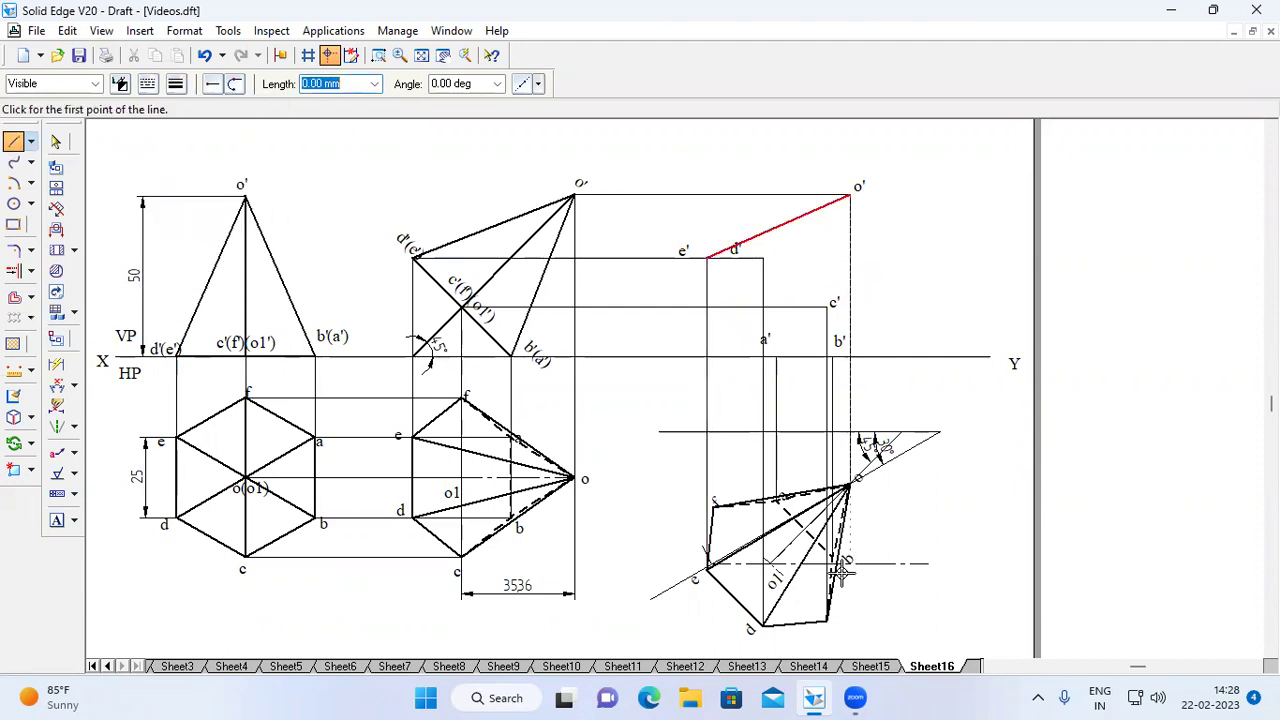
left_click(714, 506)
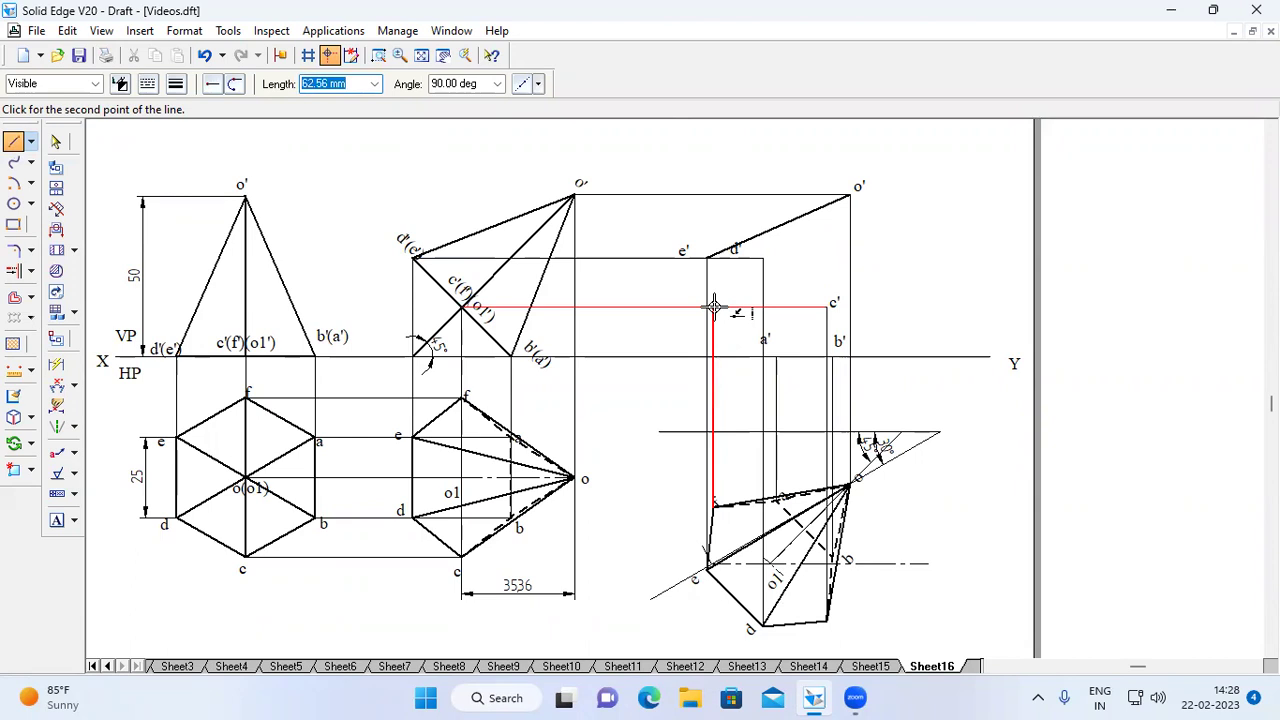
left_click(714, 307)
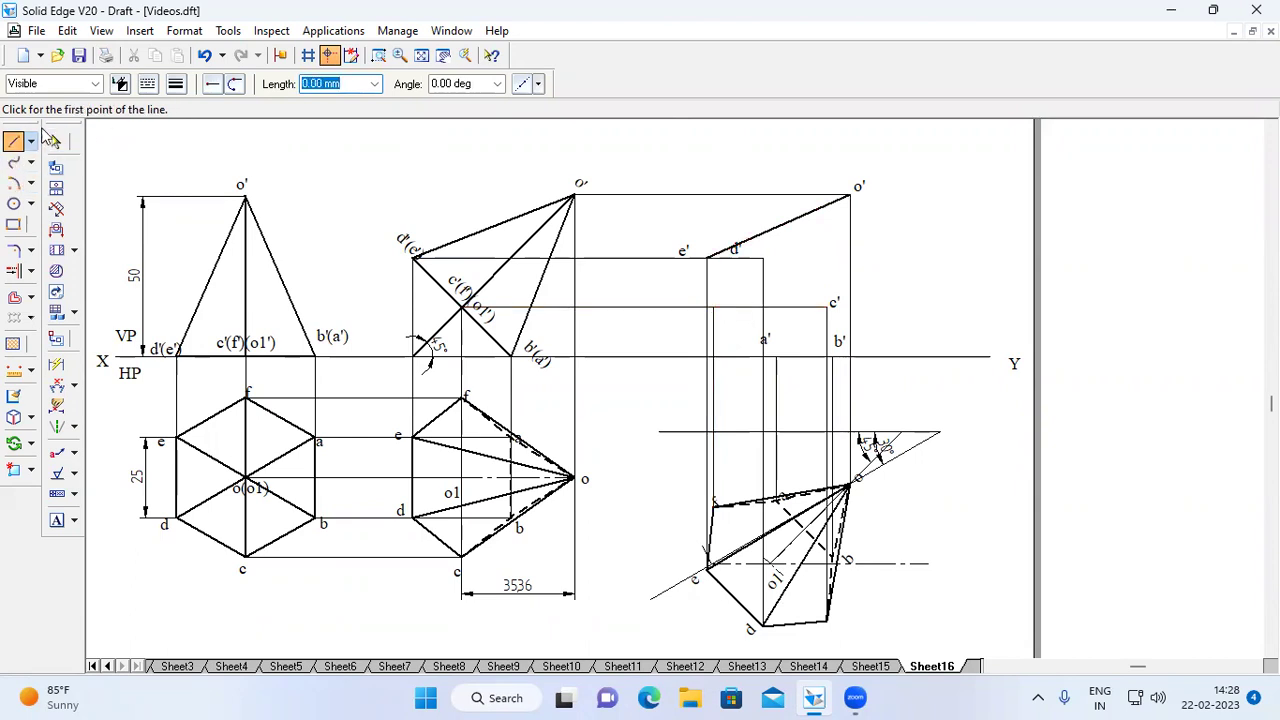
left_click(57, 521)
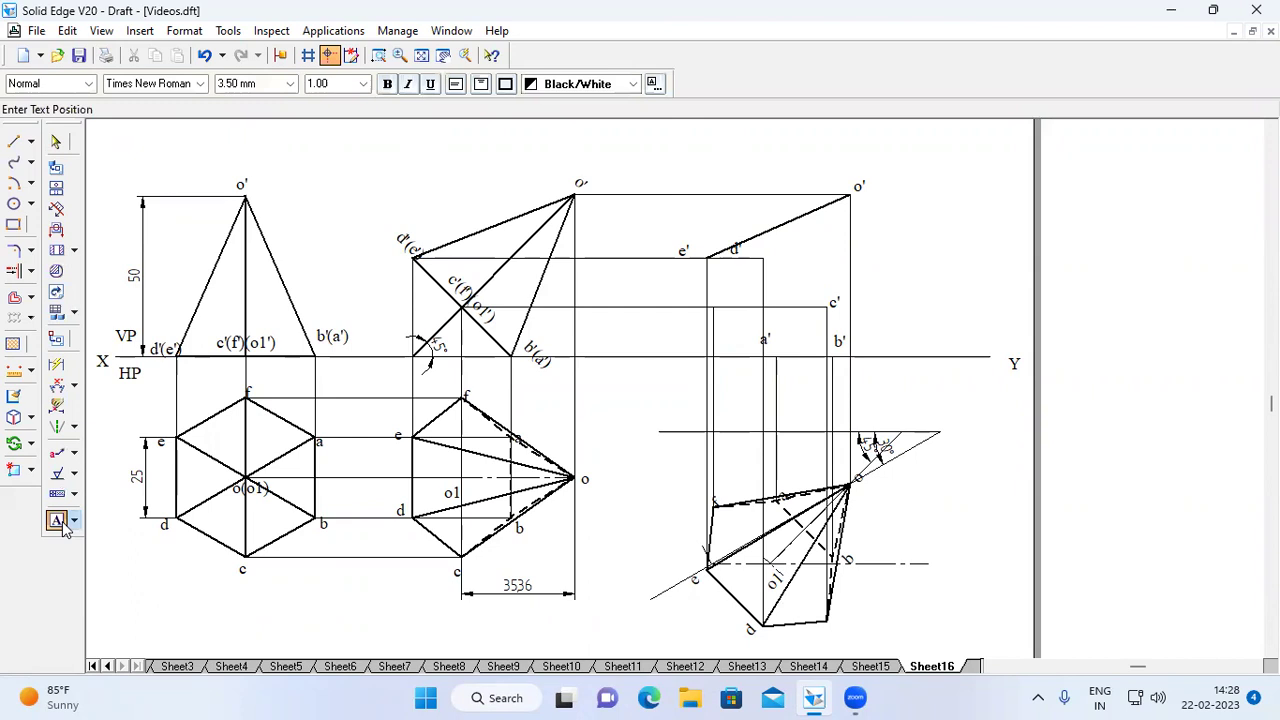
left_click(744, 307)
left_click(928, 267)
- Draw the final front view's outline from e' through f', a' and b' to apex o' with thick visible lines
left_click(16, 142)
left_click(176, 83)
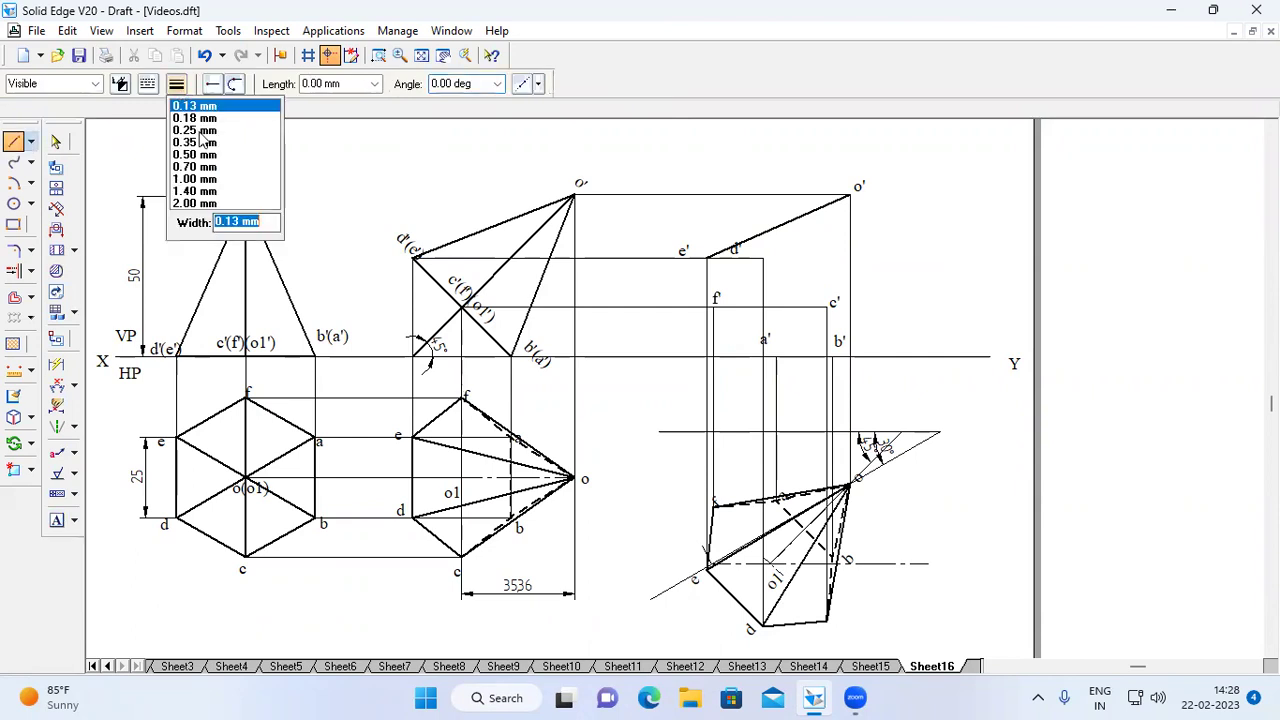
left_click(203, 160)
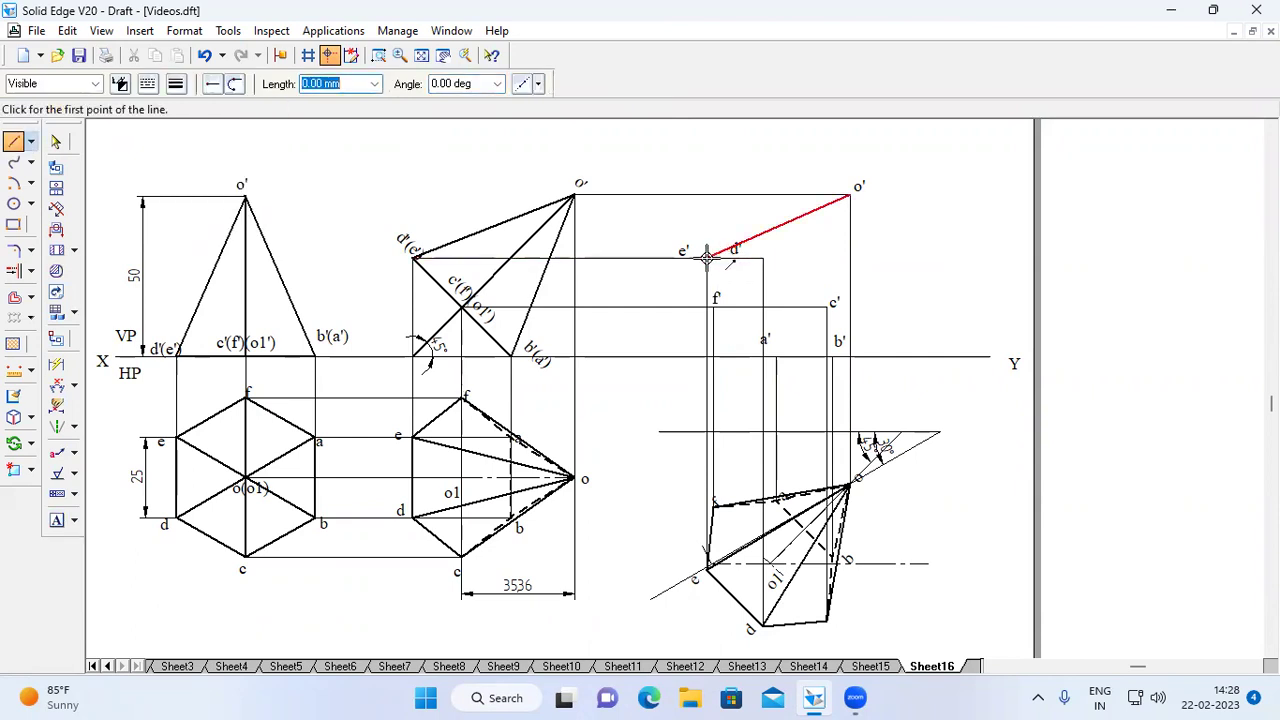
left_click(707, 258)
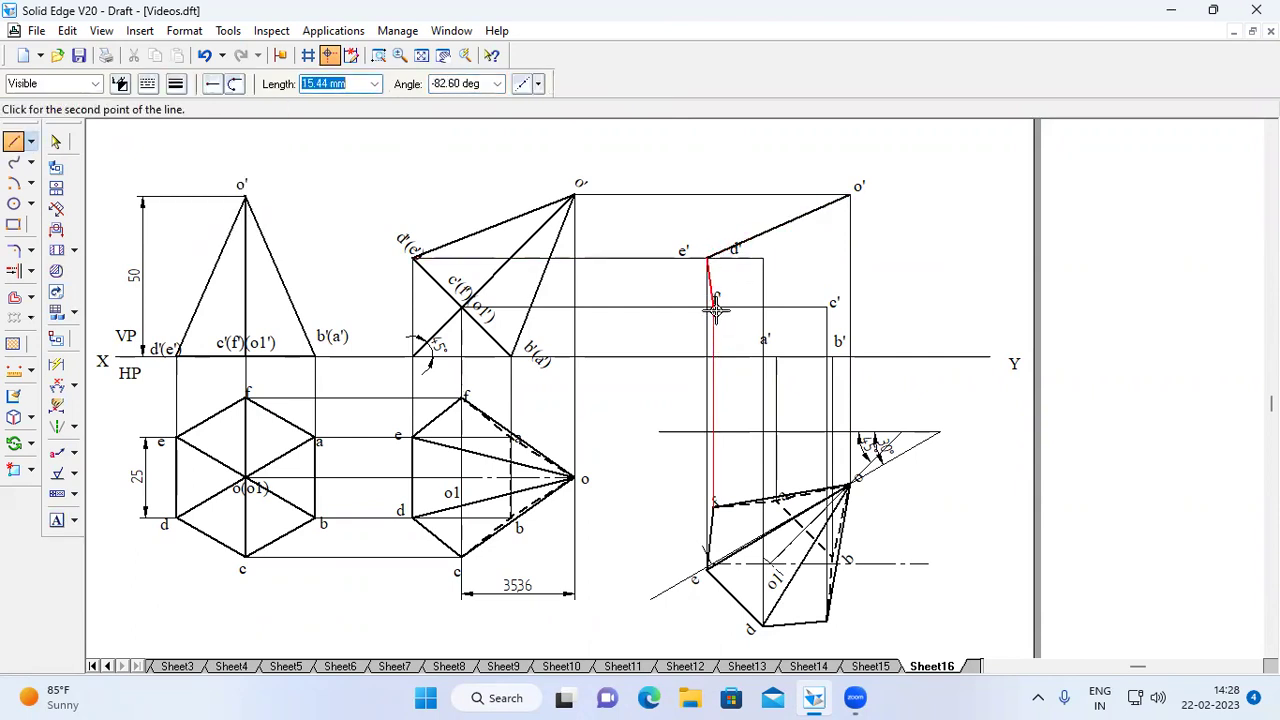
left_click(715, 299)
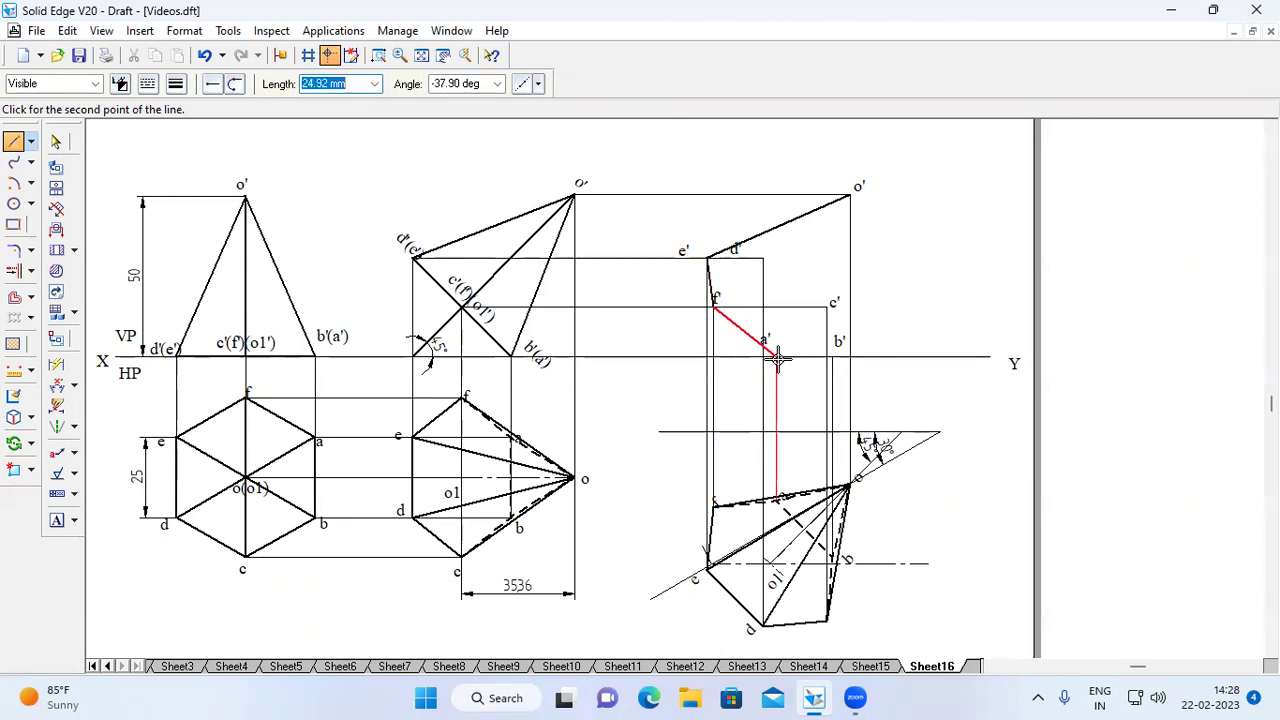
left_click(777, 357)
left_click(832, 357)
left_click(849, 196)
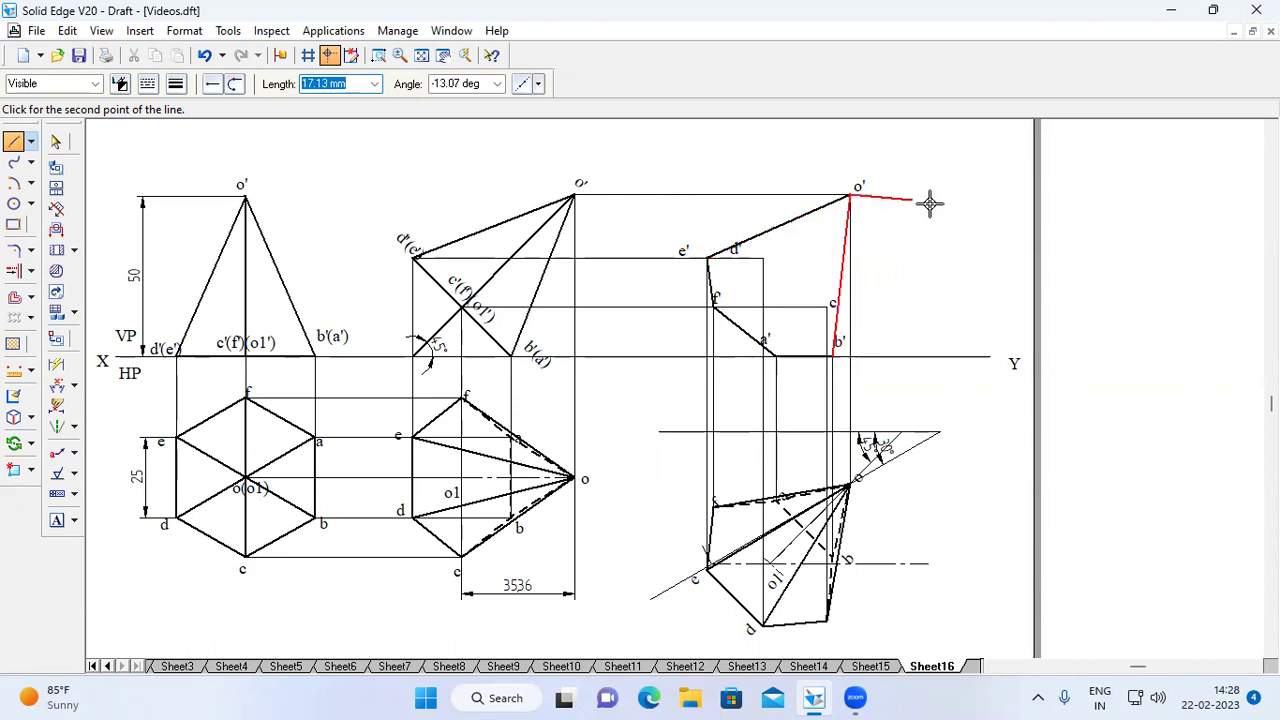
right_click(951, 206)
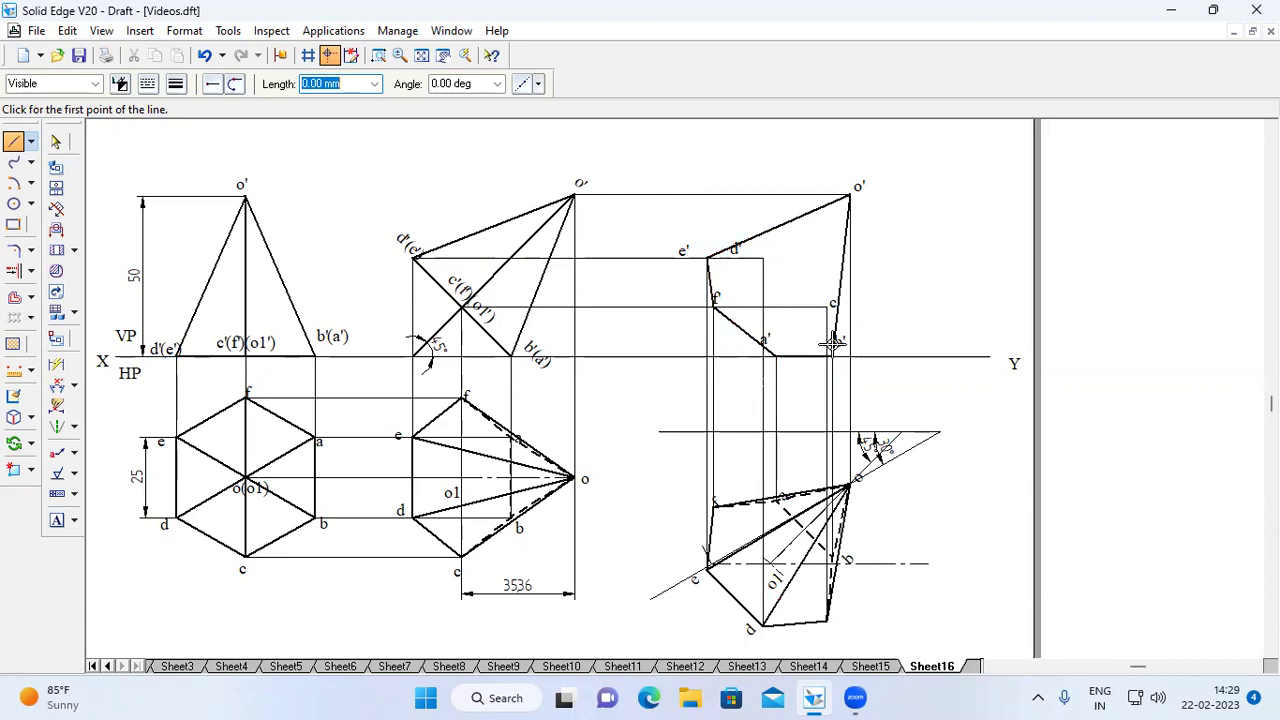
- Draw the remaining base edges of the final front view from b' through c' and d' to e' with thick visible lines
left_click(176, 84)
left_click(210, 160)
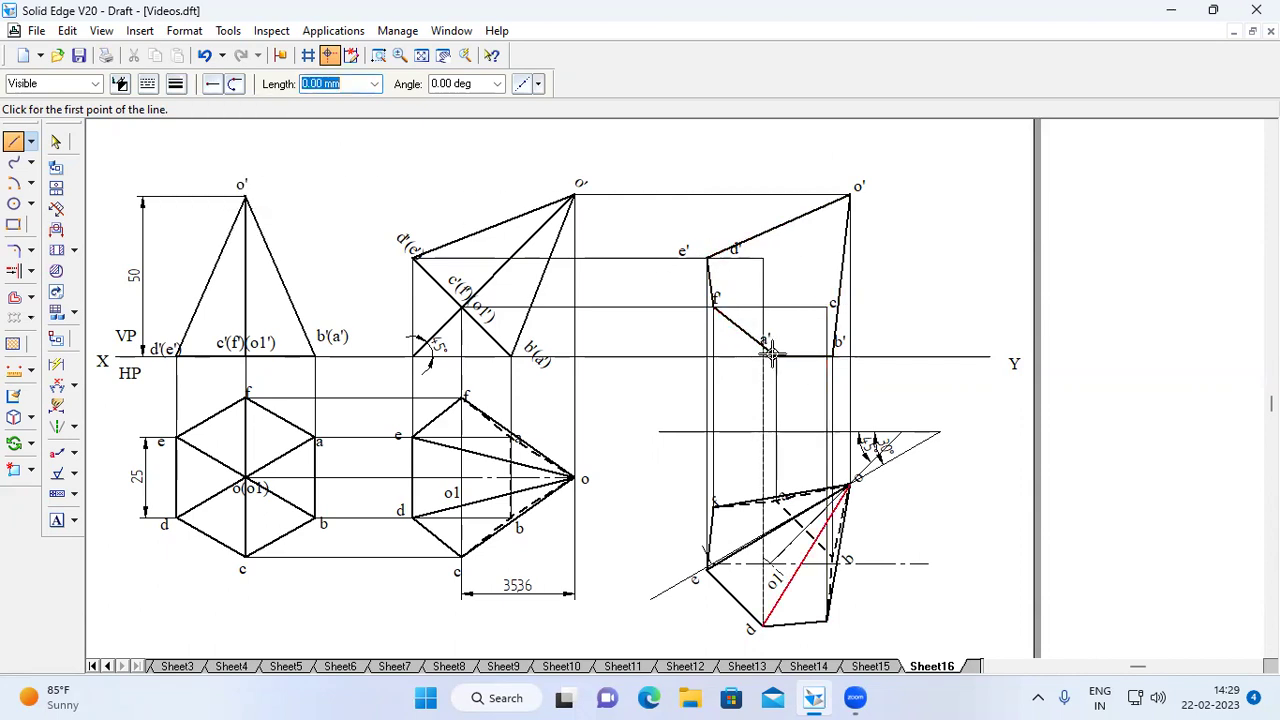
left_click(836, 356)
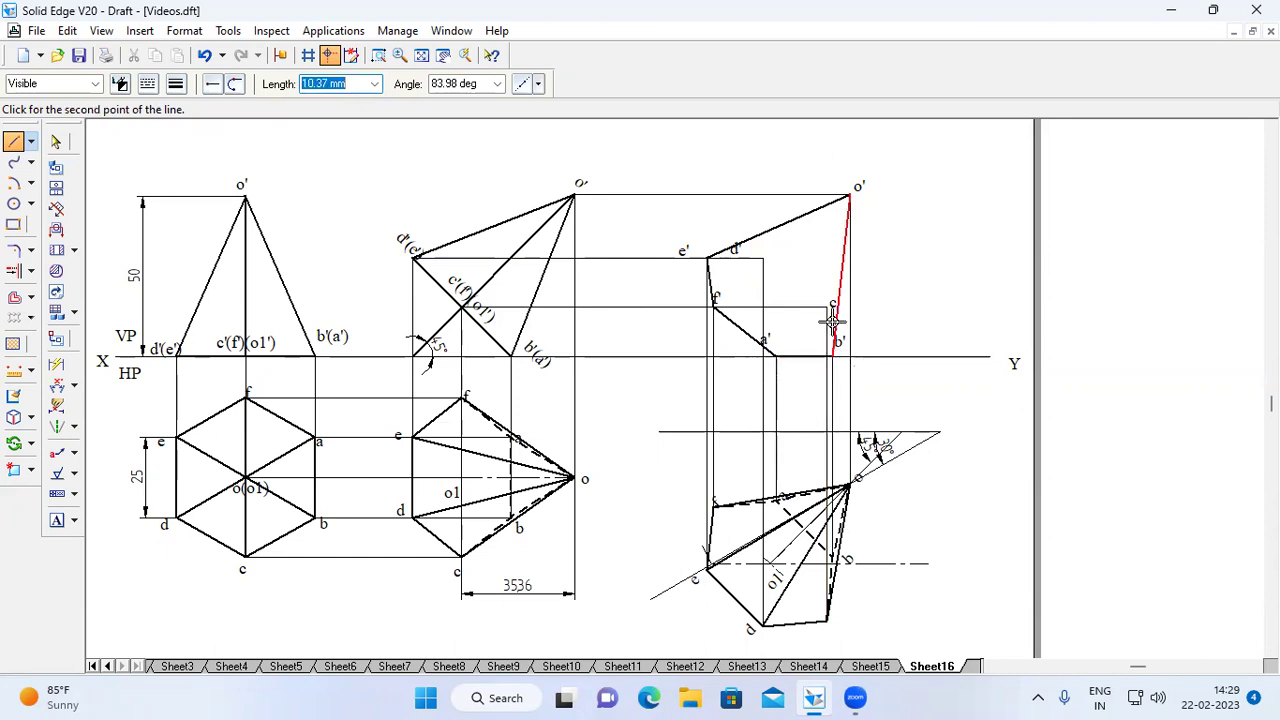
left_click(828, 306)
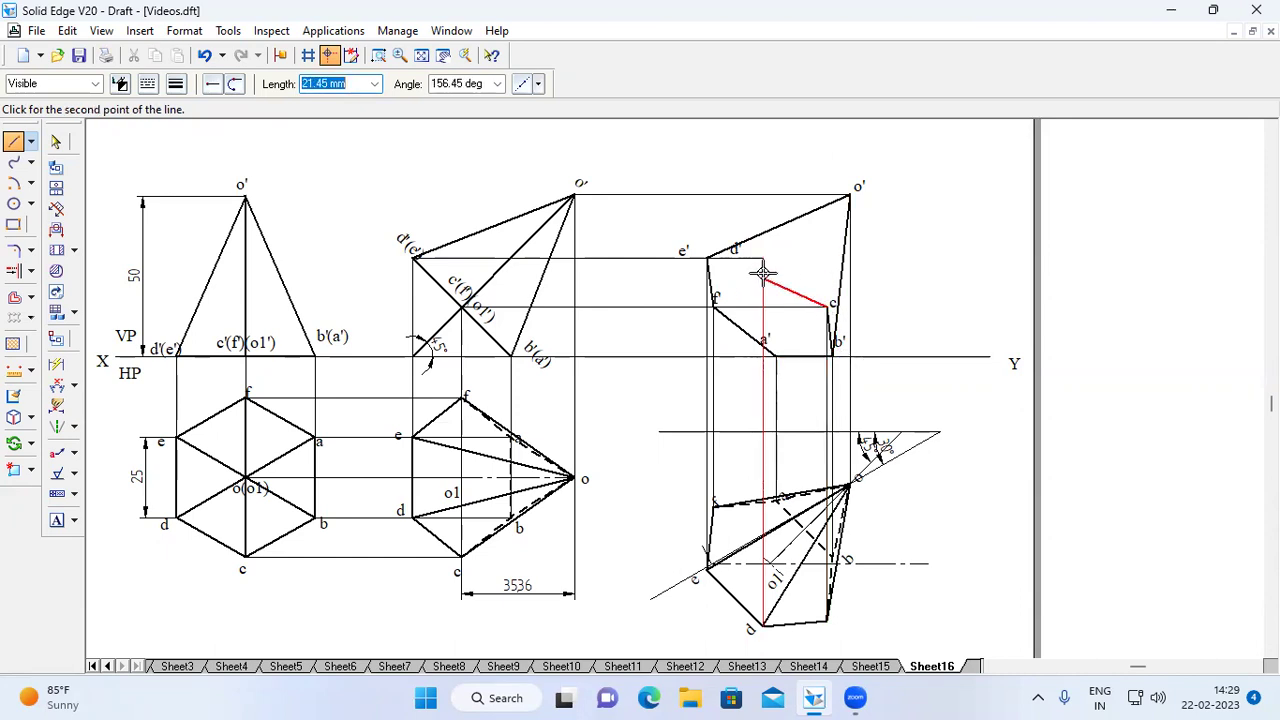
left_click(762, 259)
left_click(709, 258)
right_click(926, 245)
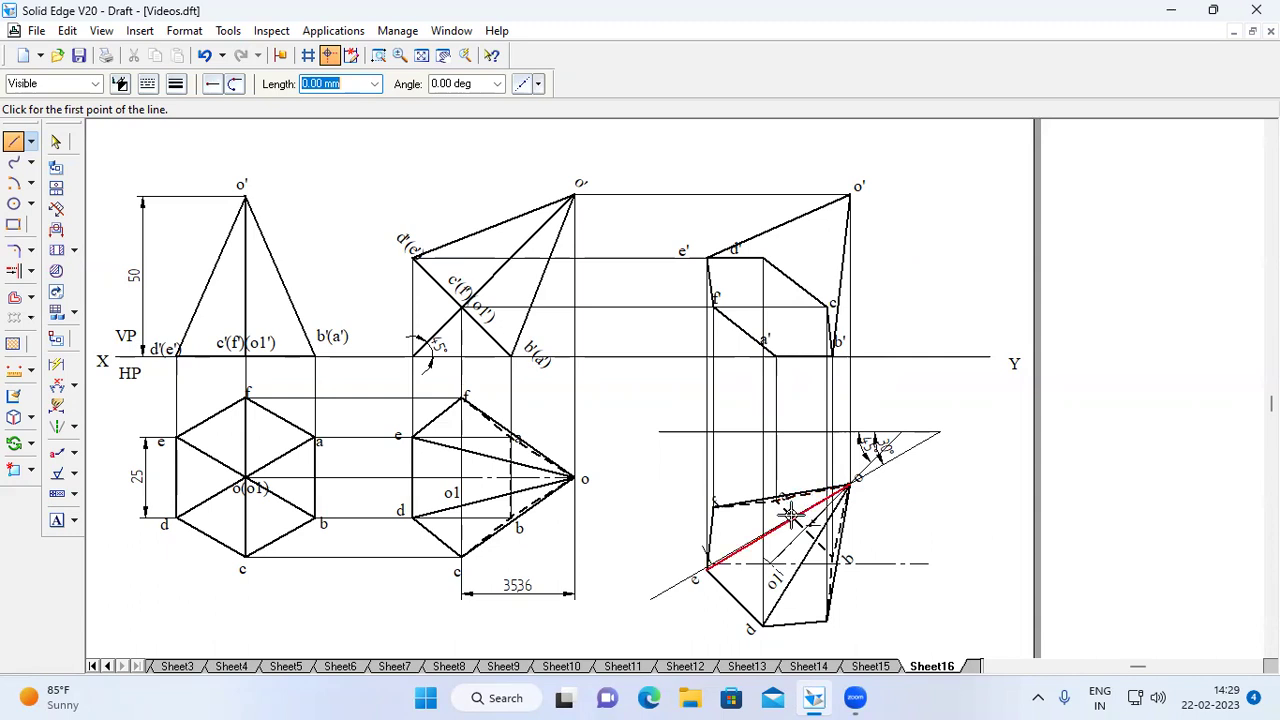
- Draw the hidden slant edges of the final front view from o' to f' and from o' to a' as dashed lines
left_click(147, 83)
left_click(192, 136)
left_click(851, 192)
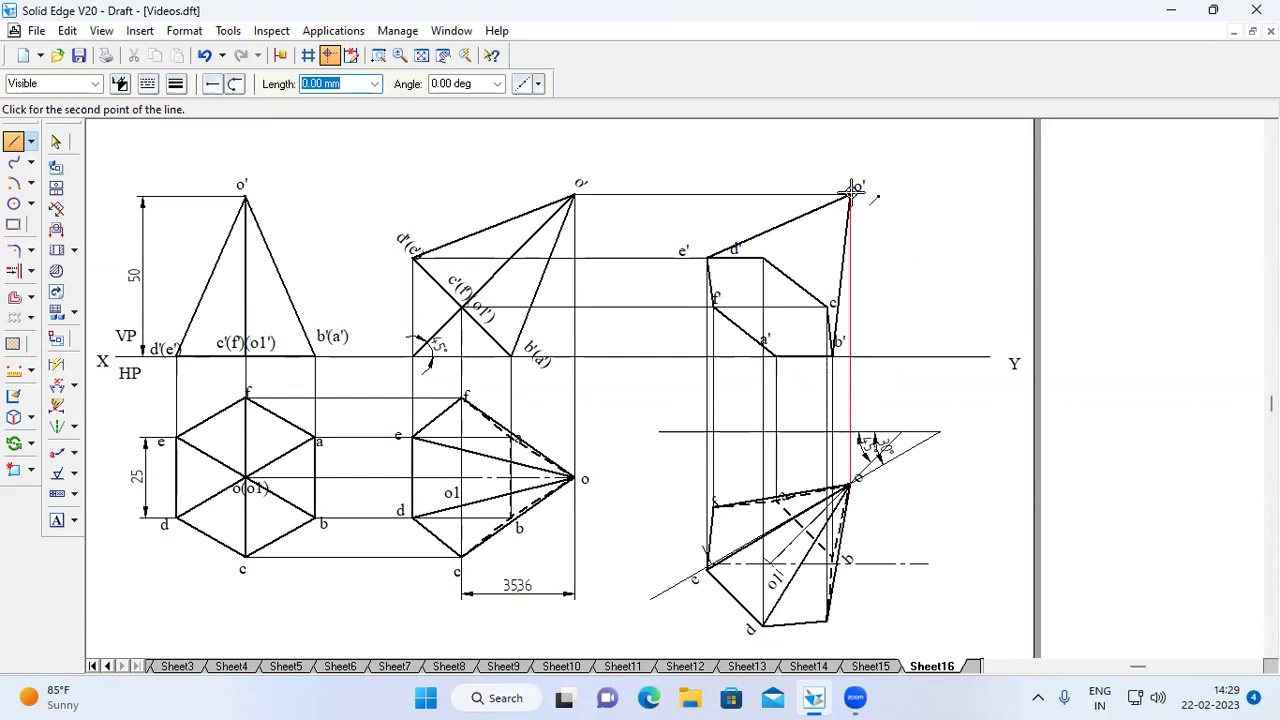
left_click(716, 302)
right_click(860, 196)
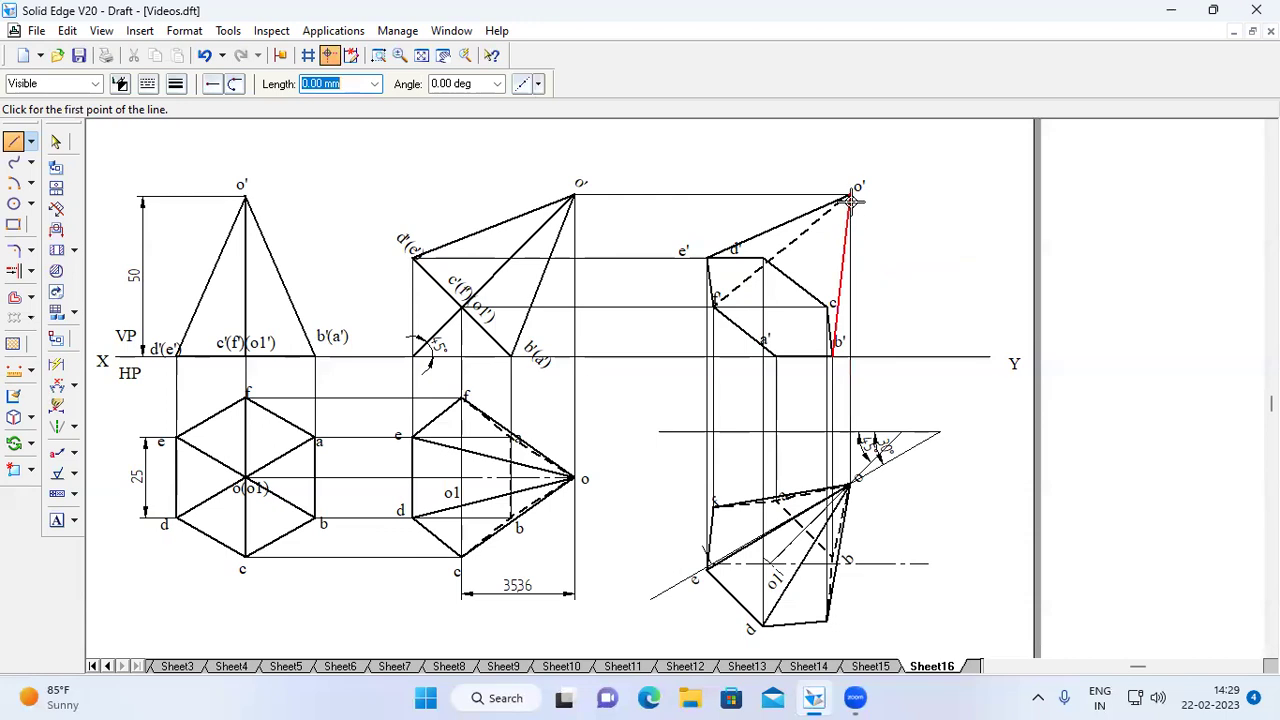
left_click(851, 194)
left_click(775, 355)
right_click(776, 356)
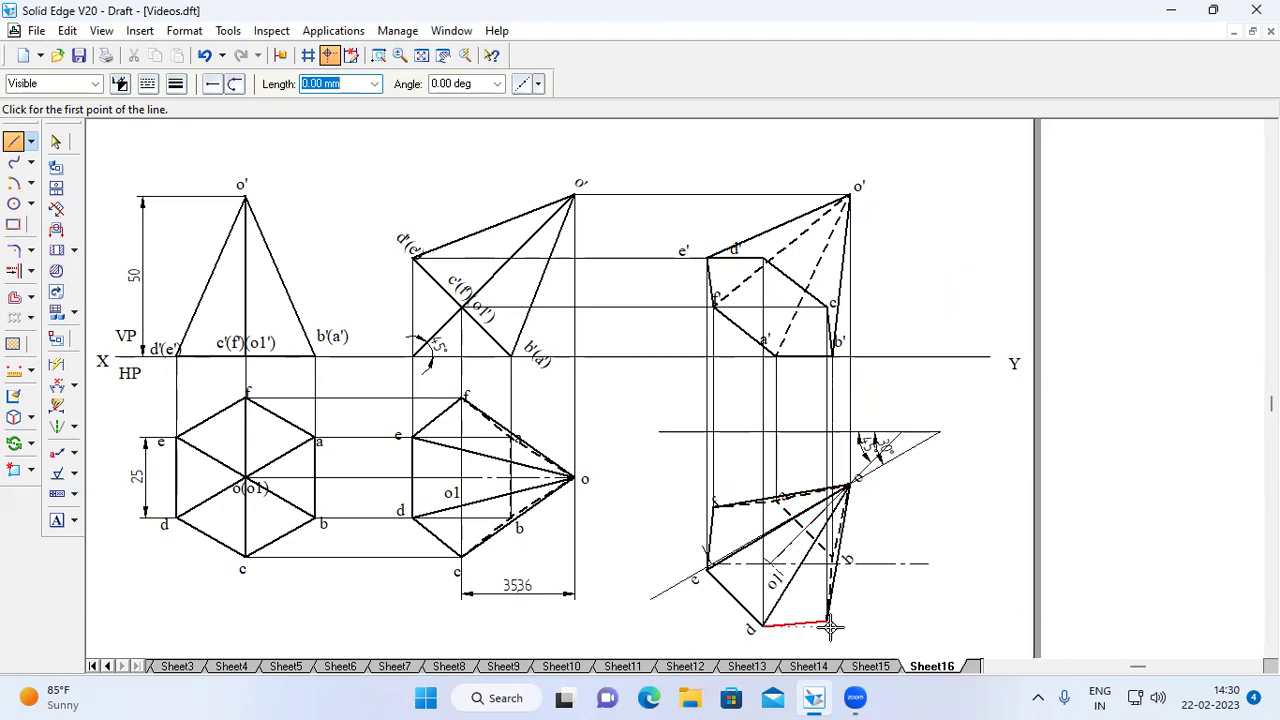
- Draw the visible slant edges of the final front view from d' and c' to apex o' as thick continuous lines
left_click(175, 83)
left_click(190, 118)
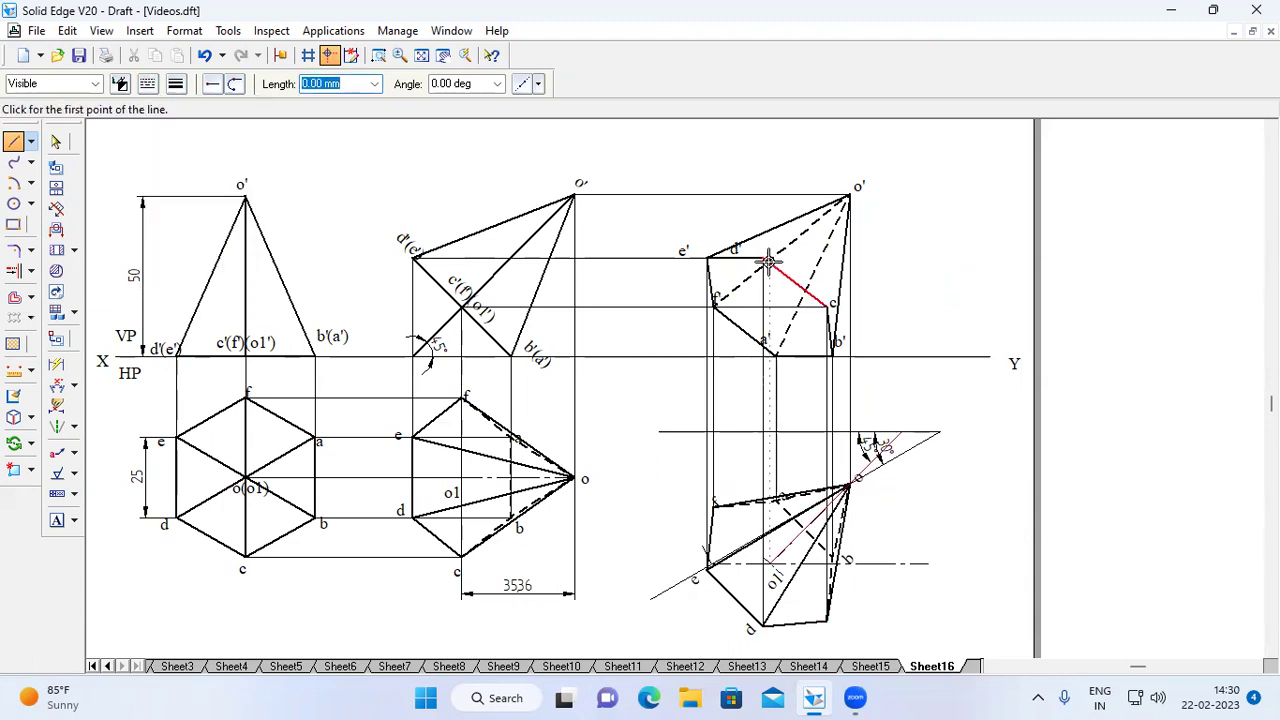
left_click(765, 259)
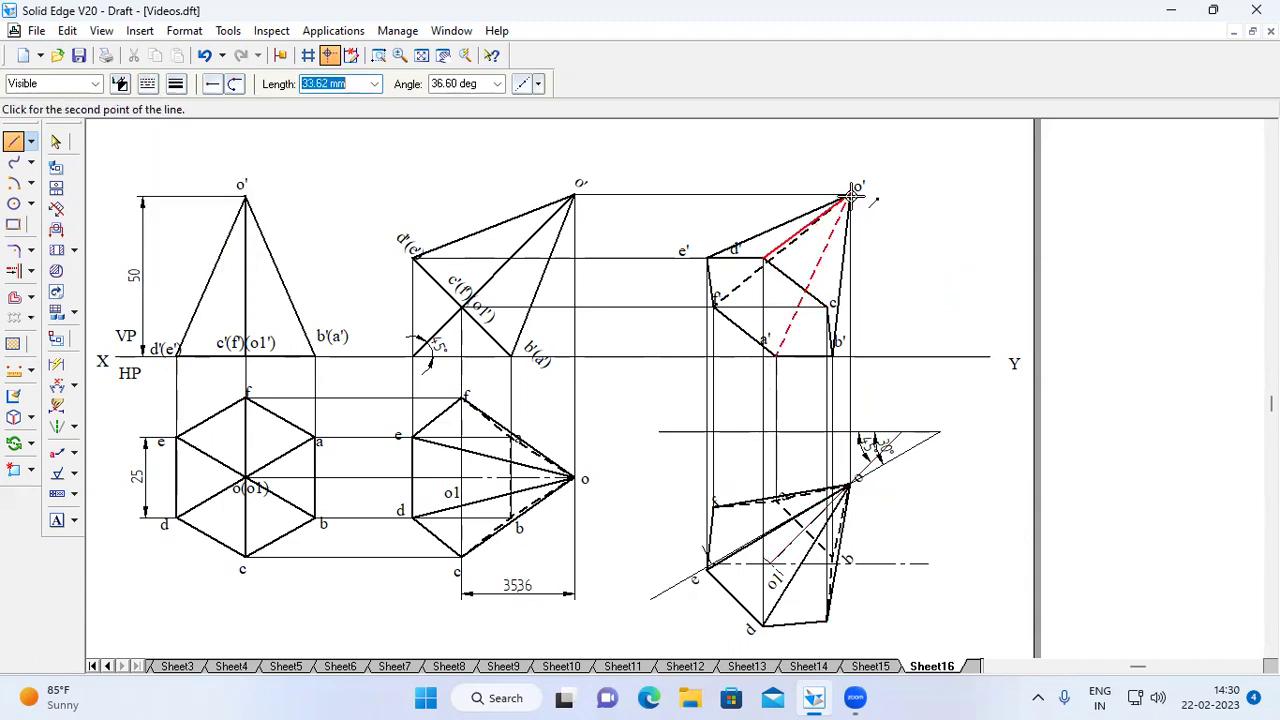
left_click(850, 197)
left_click(831, 306)
left_click(850, 197)
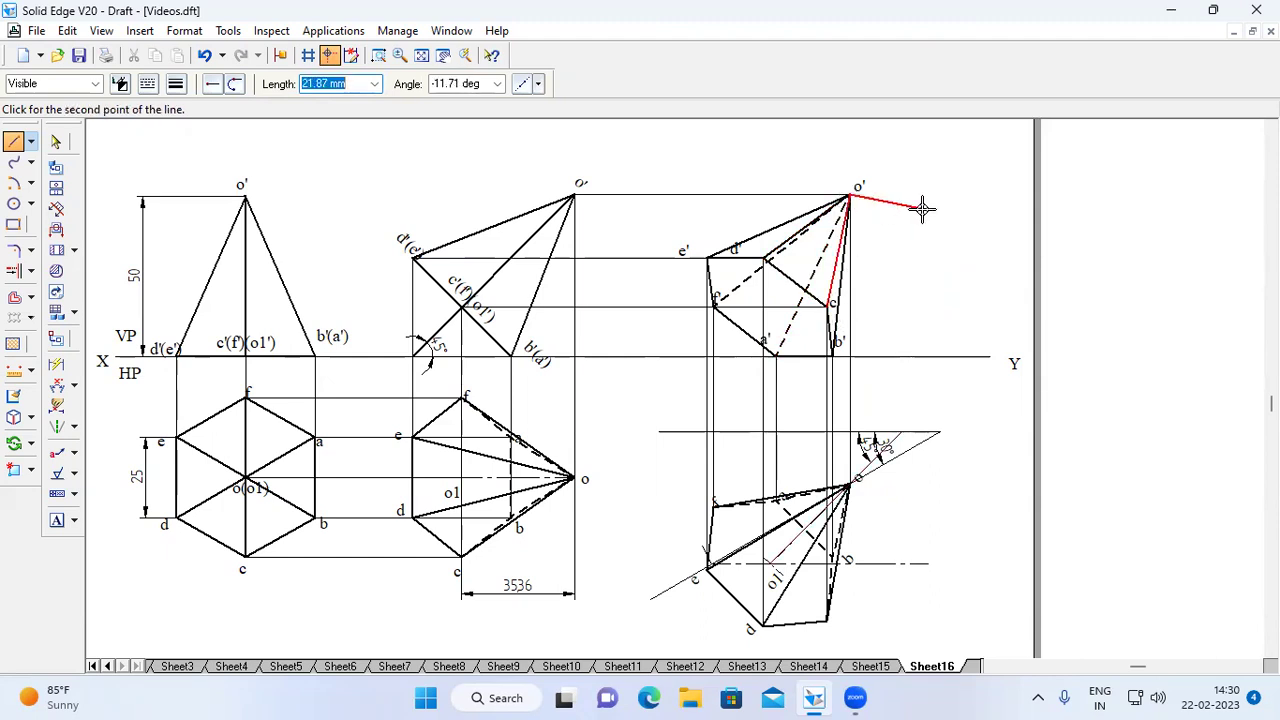
right_click(930, 206)
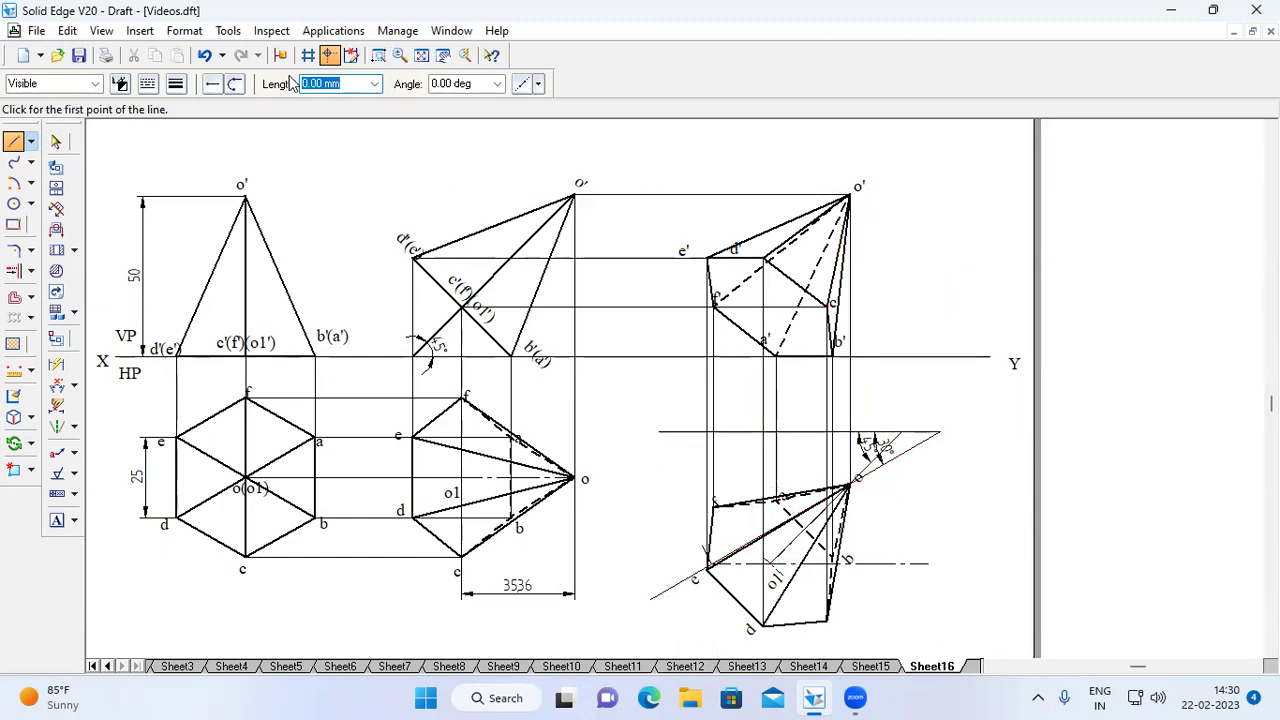
- Draw a thin continuous vertical projector from o1 of the rotated top view up to the horizontal line through c'
left_click(378, 55)
left_click_drag(660, 124, 982, 628)
left_click(148, 84)
left_click(166, 106)
left_click(175, 84)
left_click(200, 110)
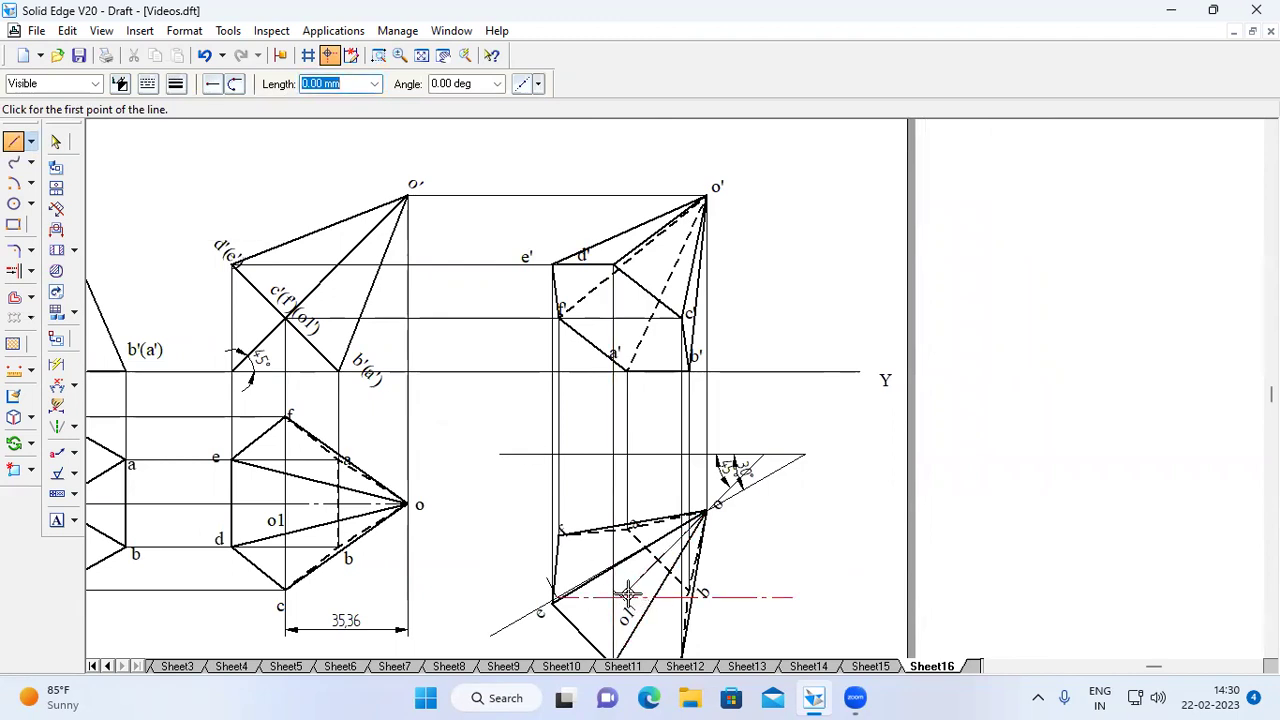
left_click(620, 597)
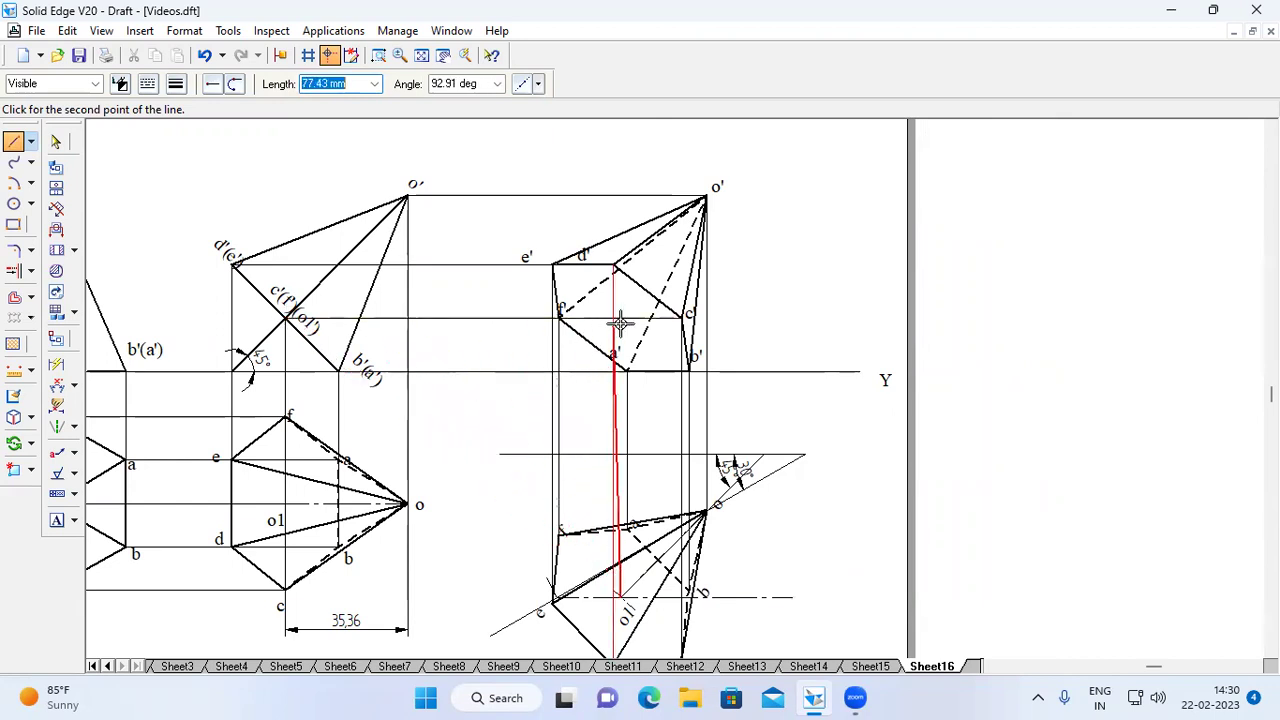
left_click(620, 320)
key("Escape")
- Draw the pyramid's axis in the final front view as a thin chain line from the o1 projector's upper end to o'
left_click(148, 84)
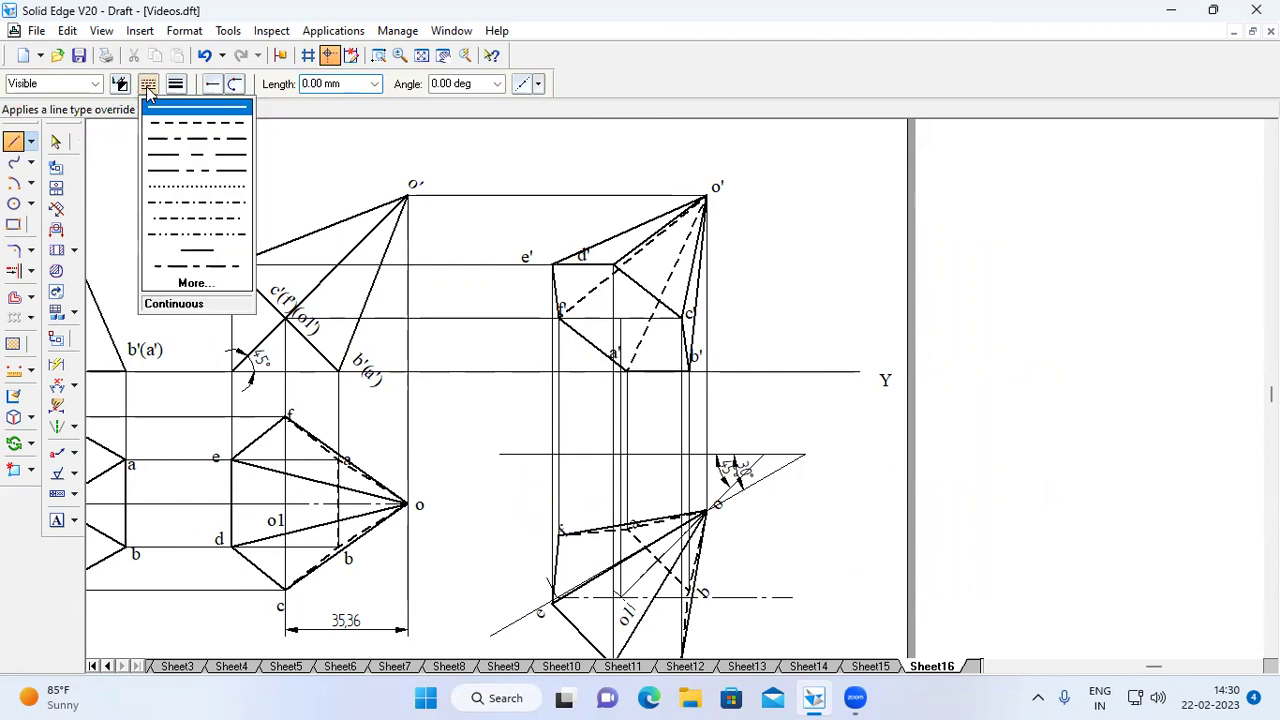
left_click(184, 139)
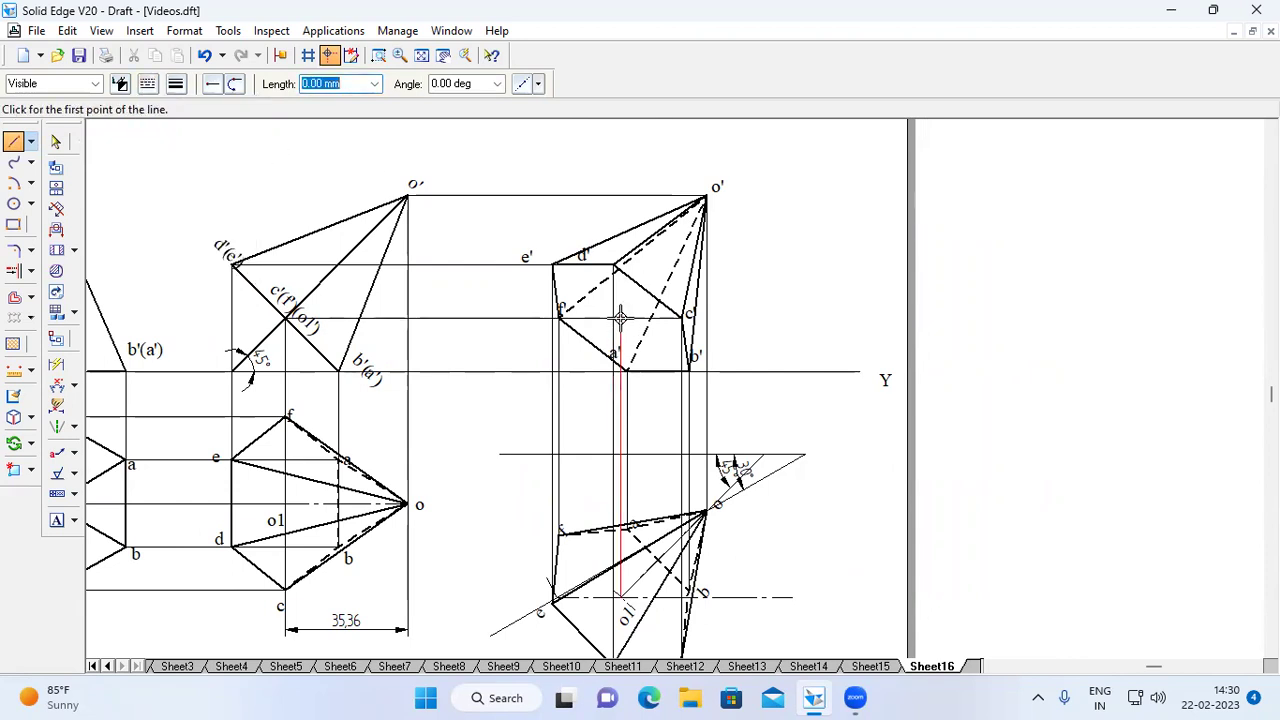
left_click(620, 318)
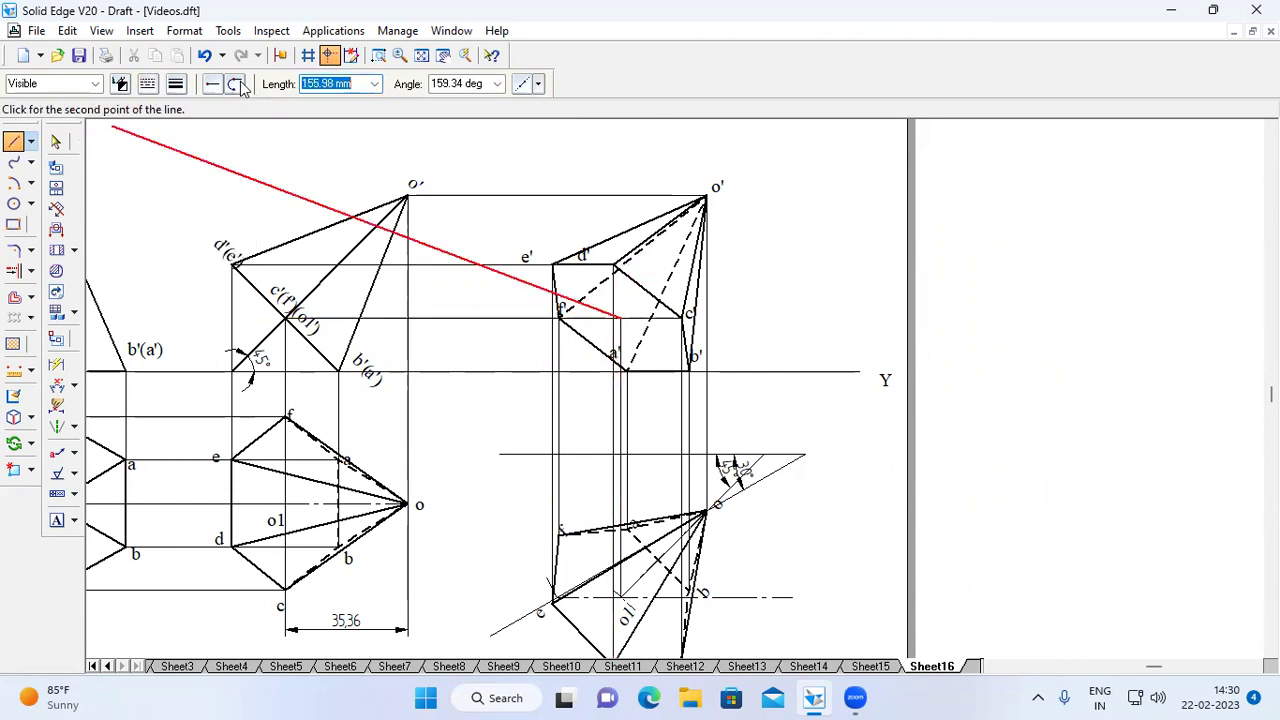
left_click(710, 196)
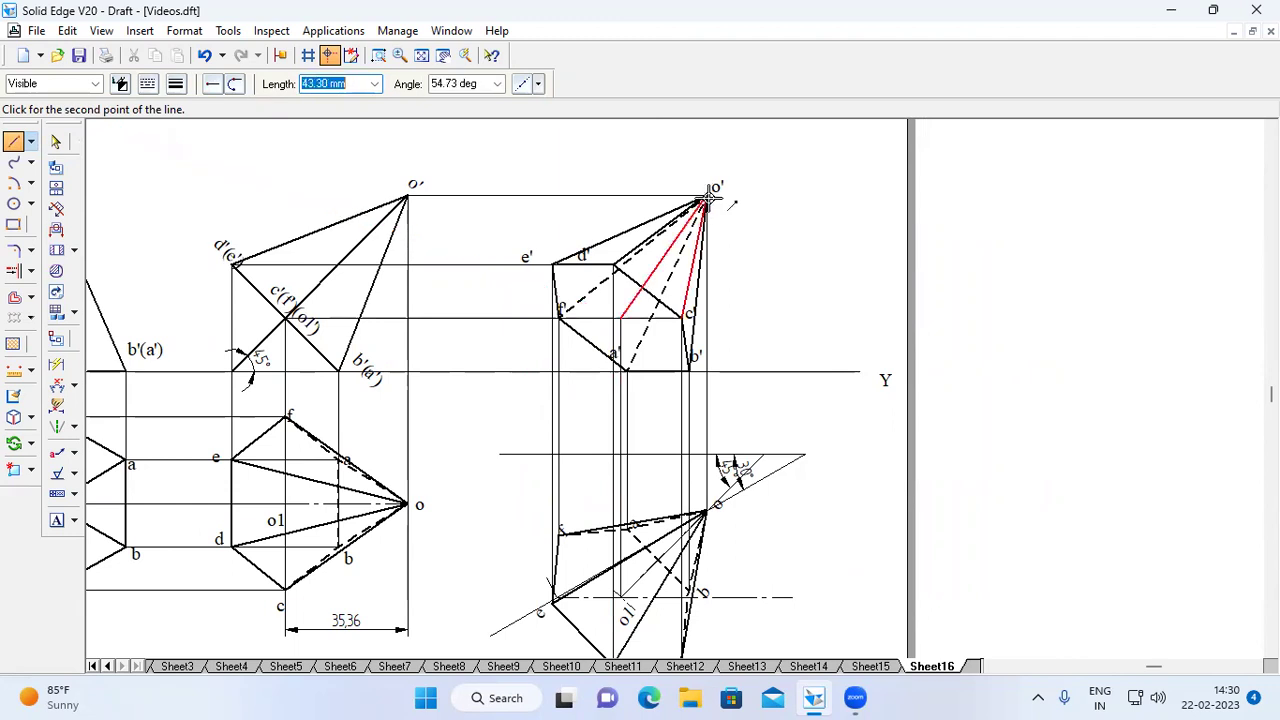
key("Escape")
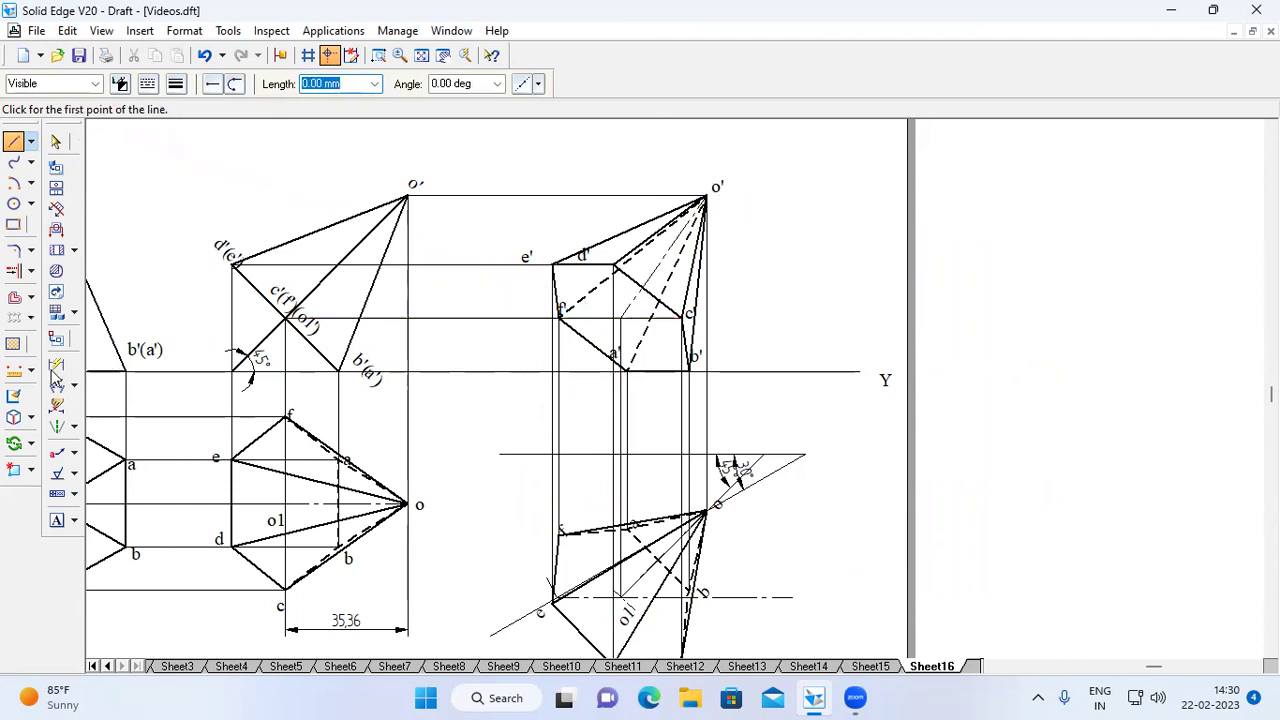
- Label the lower end of the axis in the final front view o1'
left_click(56, 520)
left_click(640, 340)
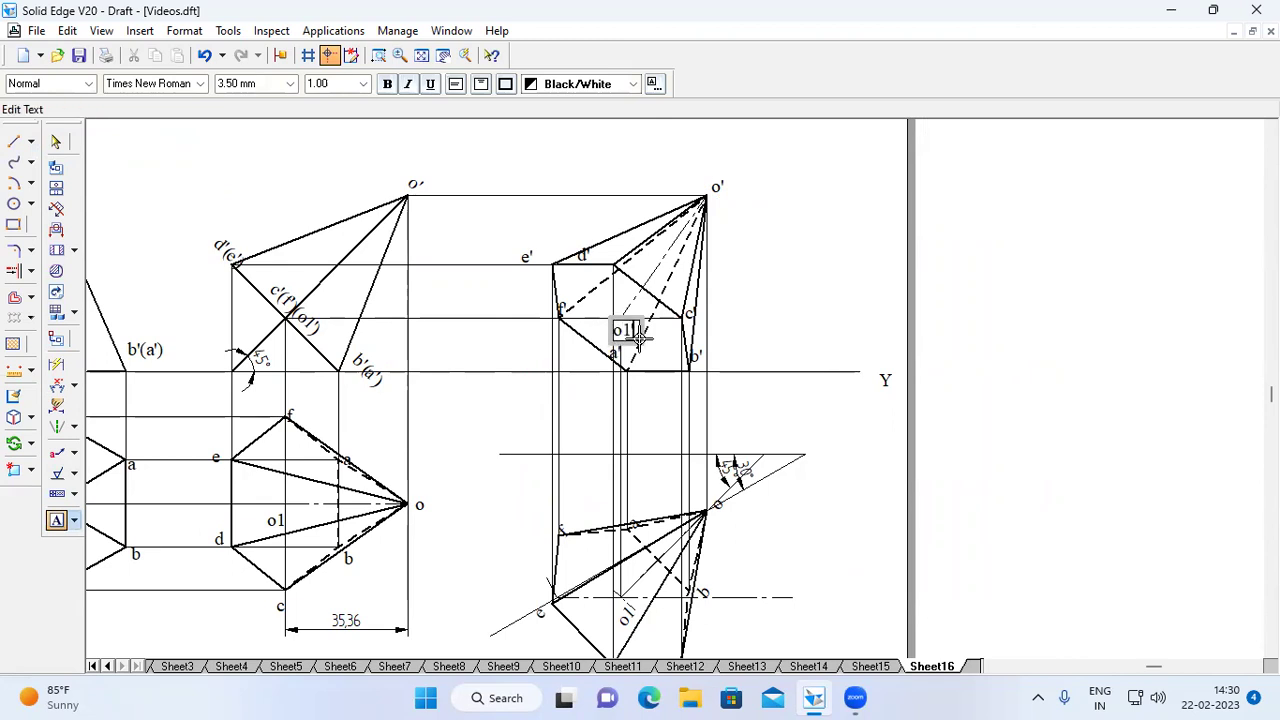
type("o1'")
left_click(587, 170)
- Add the captions STAGE1, STAGE2 and STAGE3 below the three successive pairs of views
left_click(421, 56)
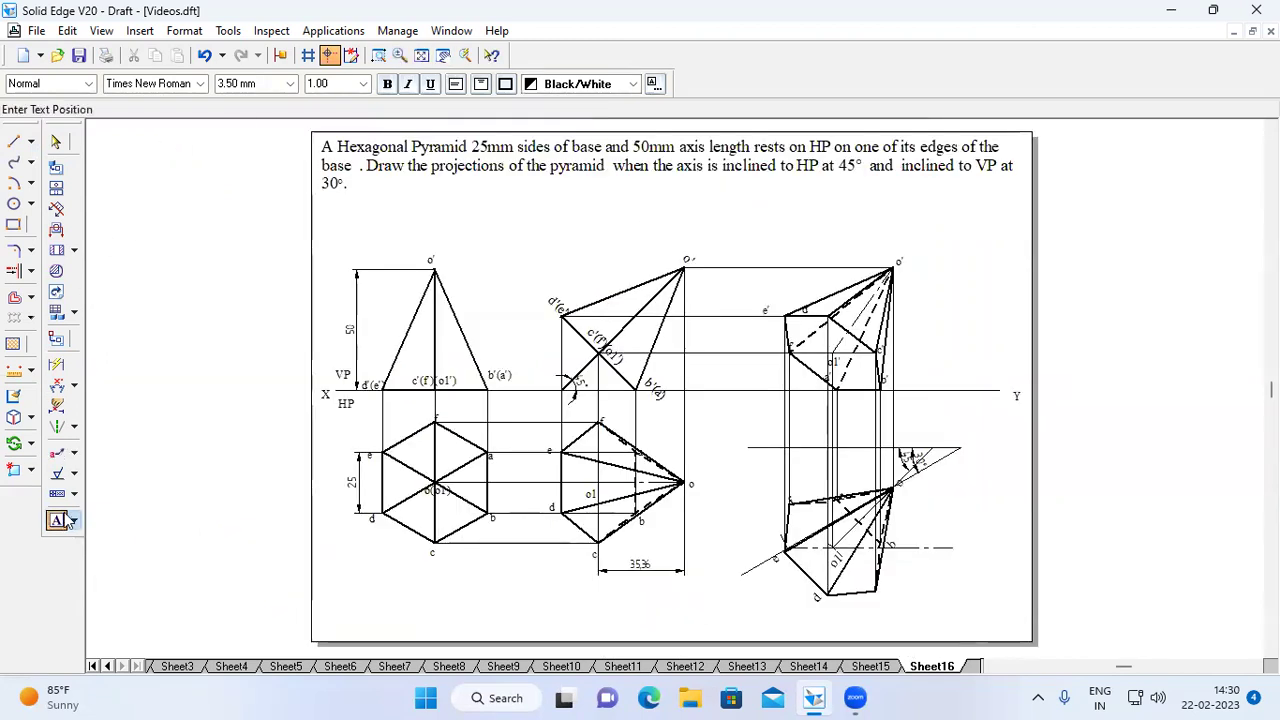
left_click_drag(389, 586, 492, 610)
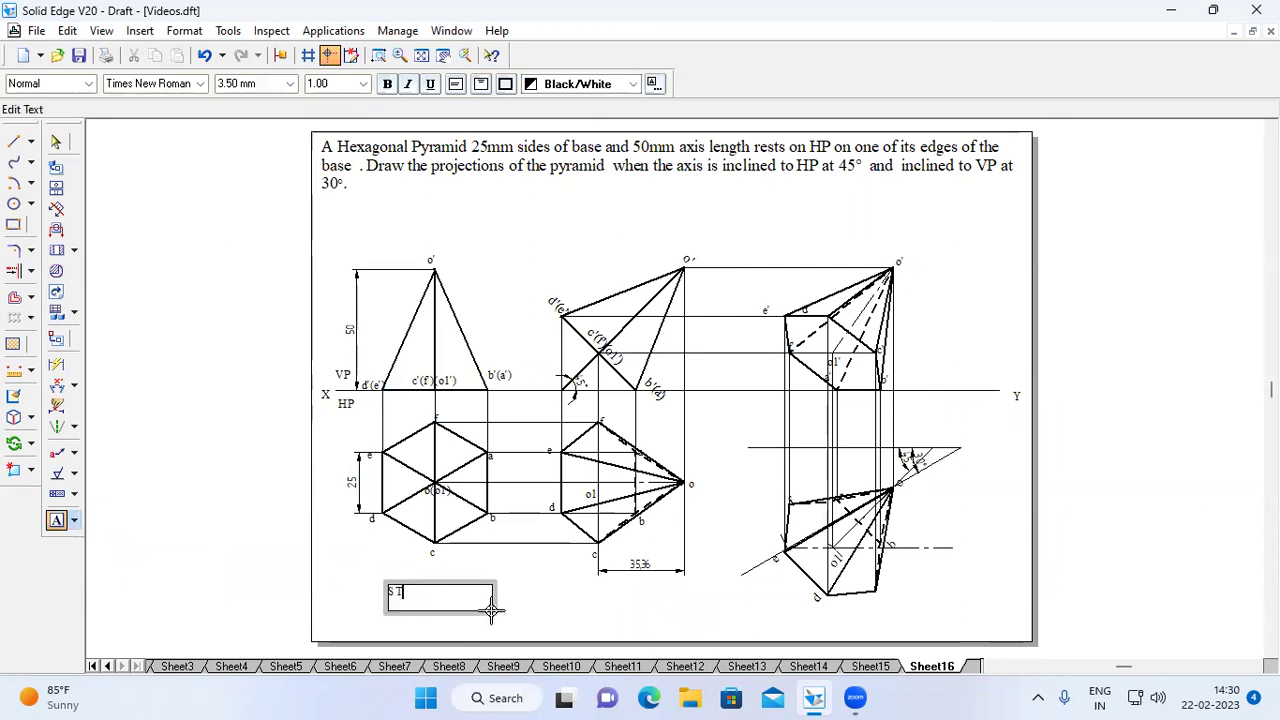
left_click_drag(594, 592, 707, 612)
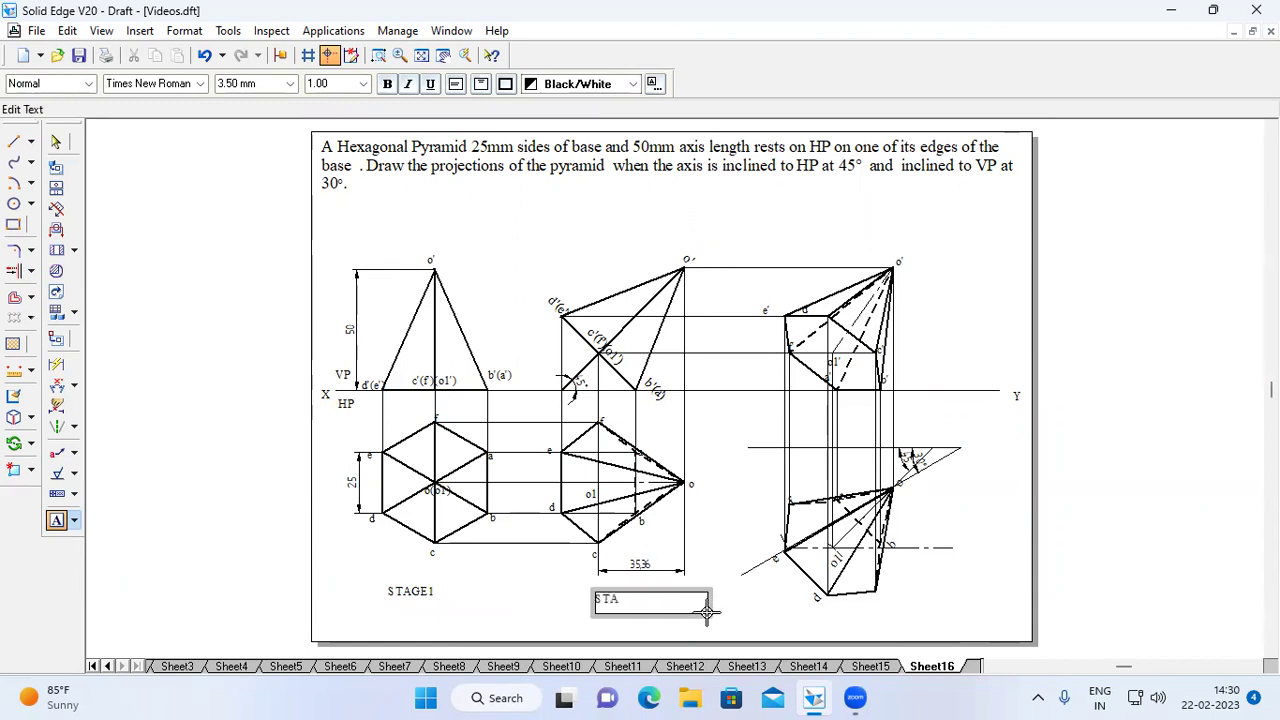
left_click_drag(788, 606, 895, 628)
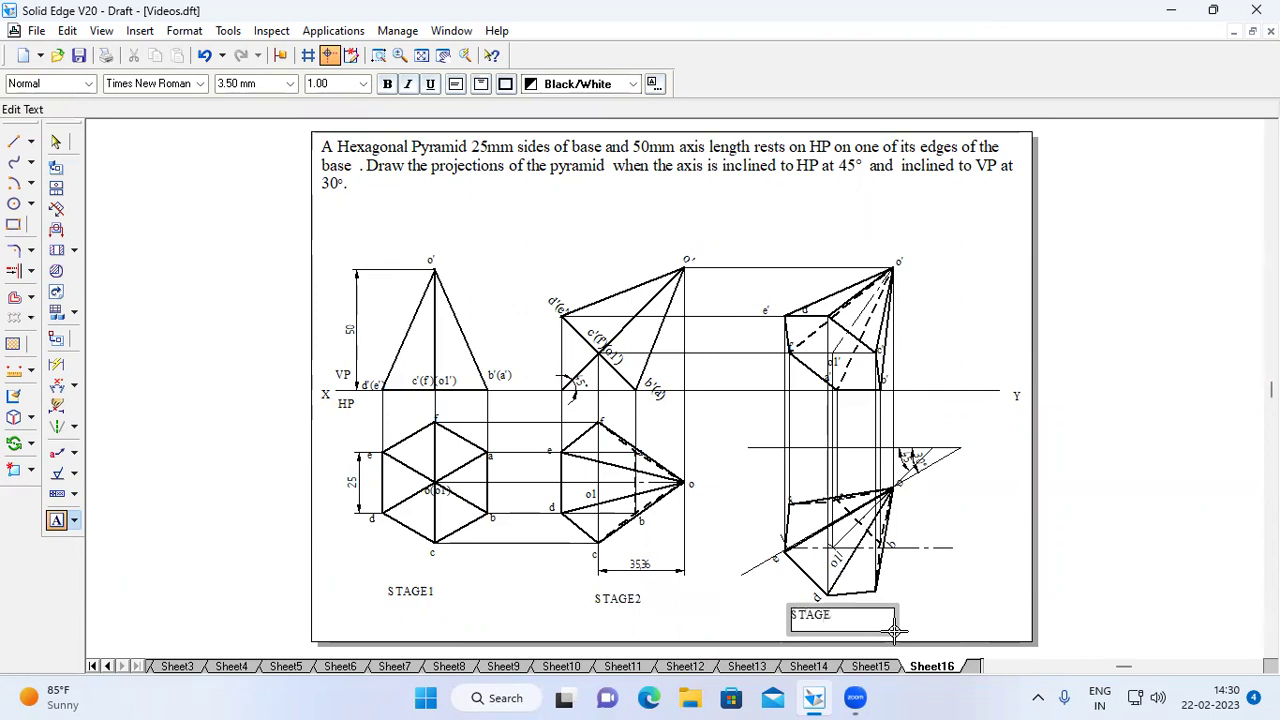
left_click(975, 575)
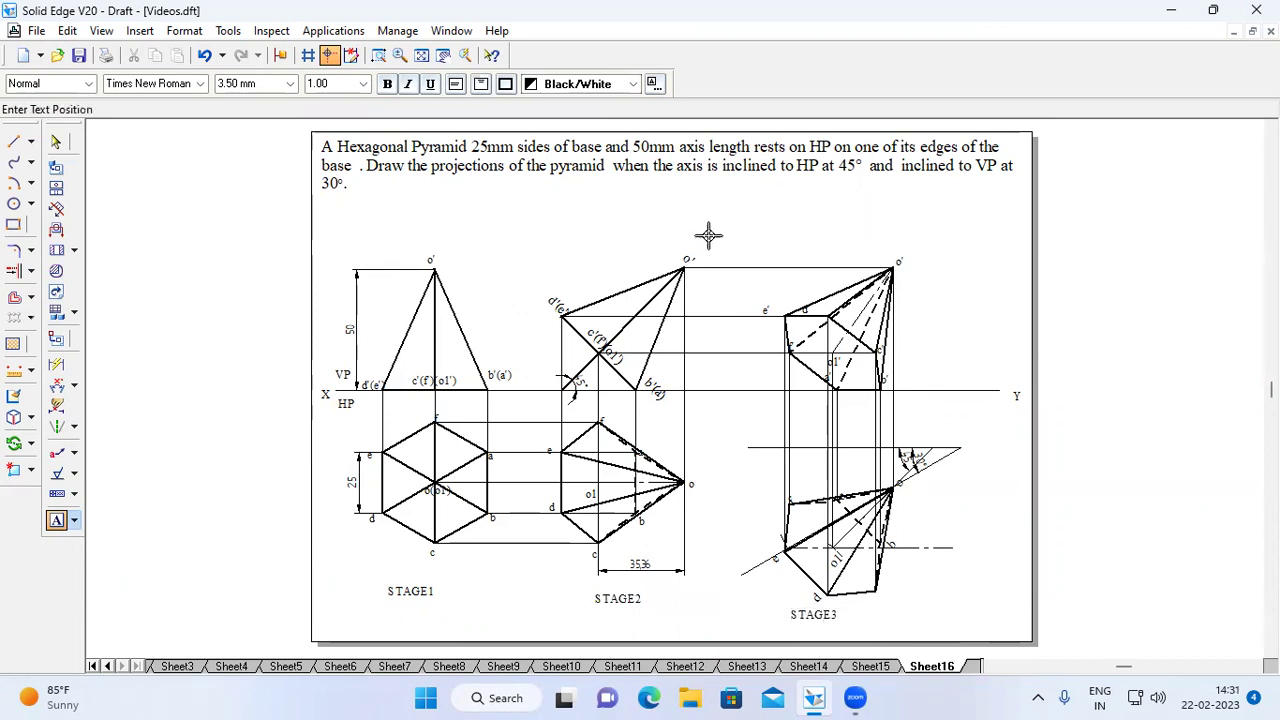